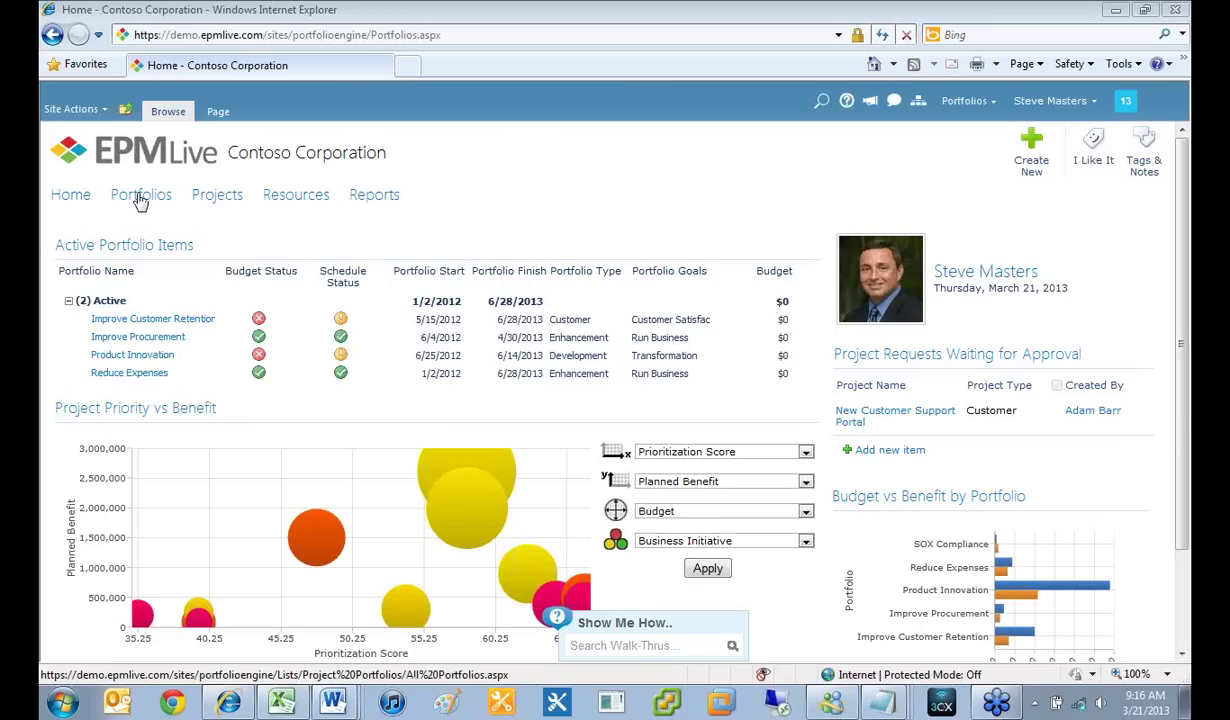
# Step: Open the Project Portfolios list and check which views are available for it
pyautogui.click(141, 200)
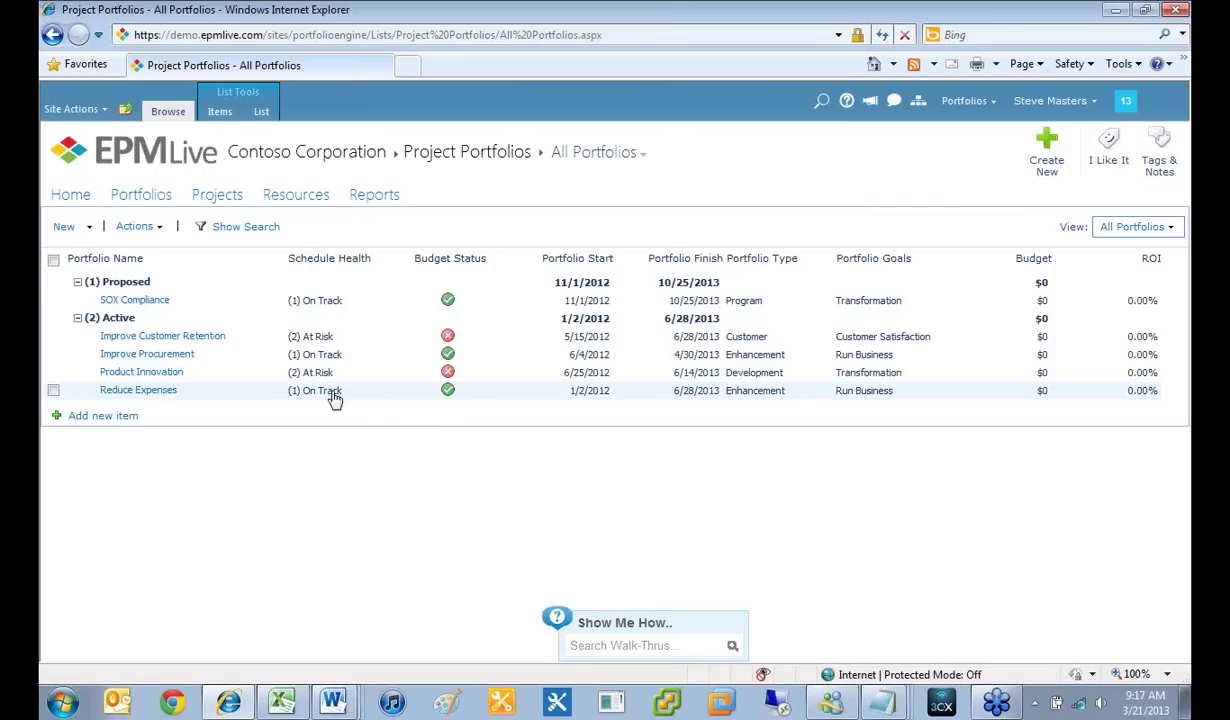
pyautogui.click(1130, 227)
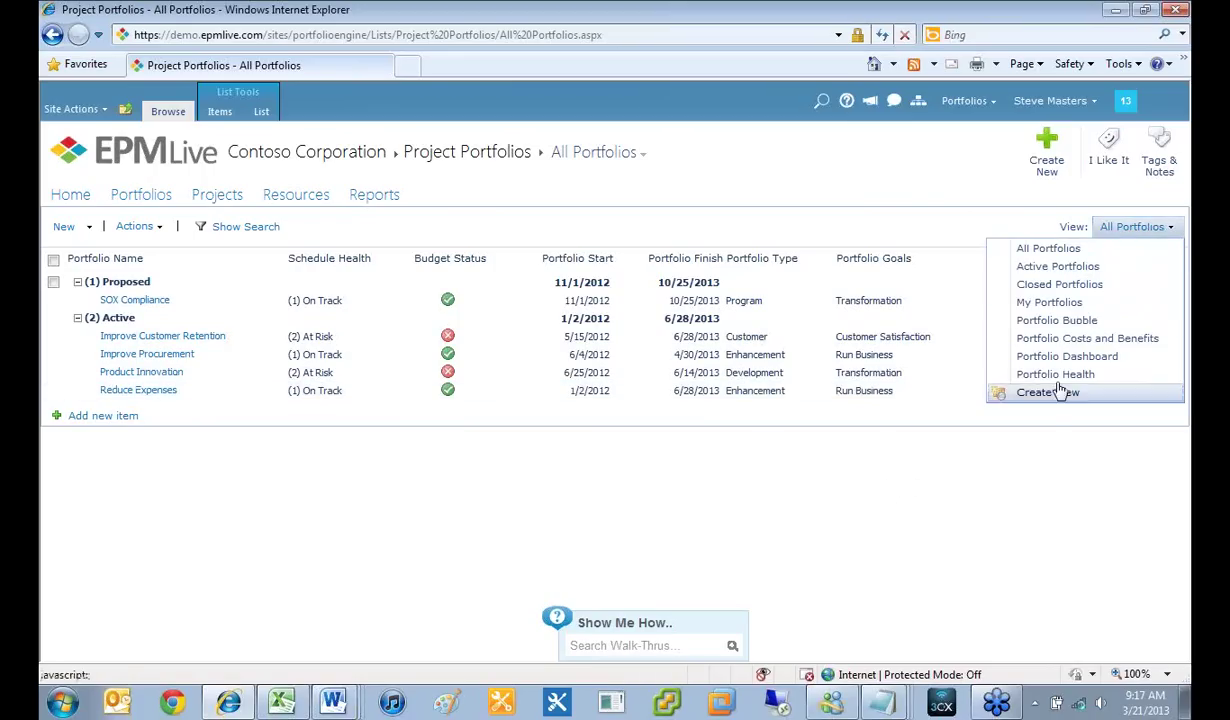
pyautogui.click(548, 489)
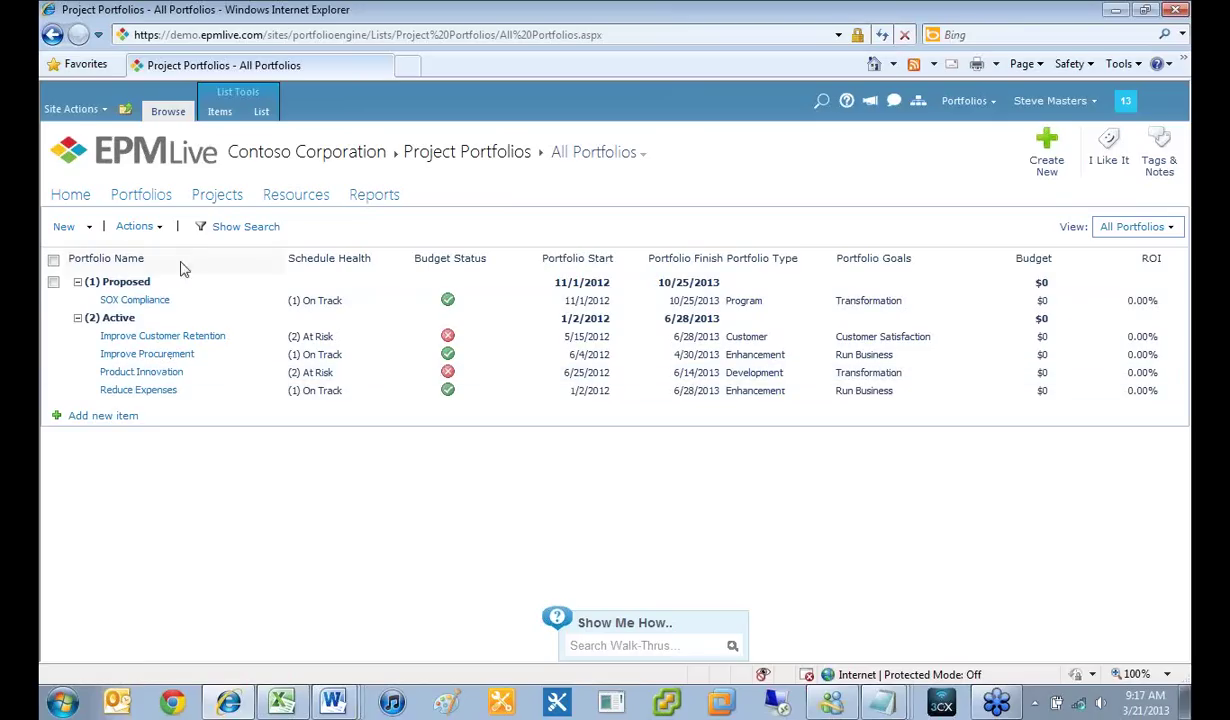
# Step: Create a new Project Center item named "Test Project Now" and assign it to the Product Innovation portfolio
pyautogui.click(211, 200)
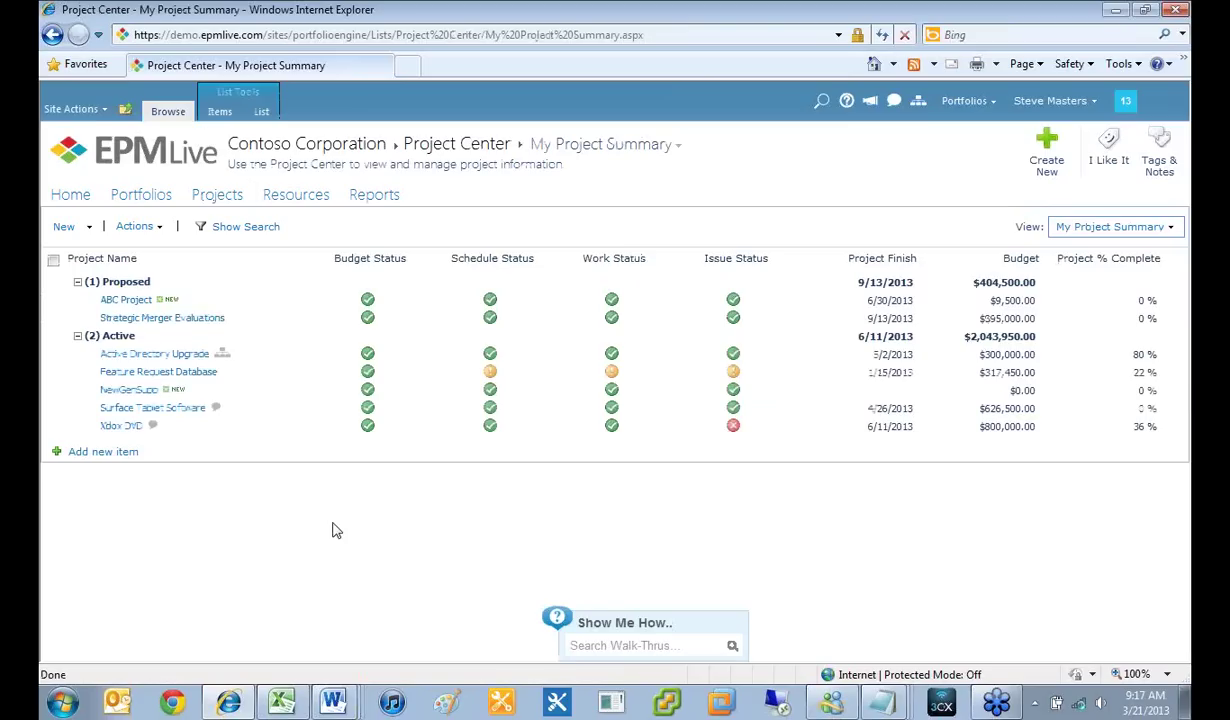
pyautogui.click(90, 229)
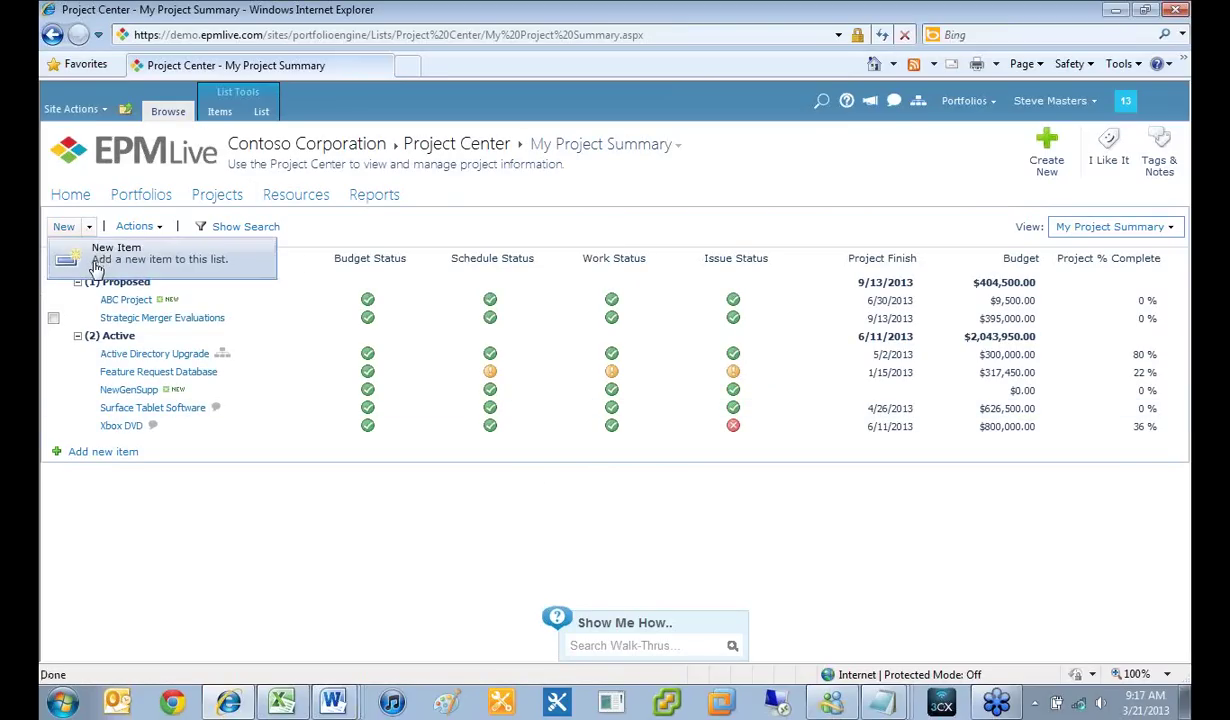
pyautogui.click(97, 262)
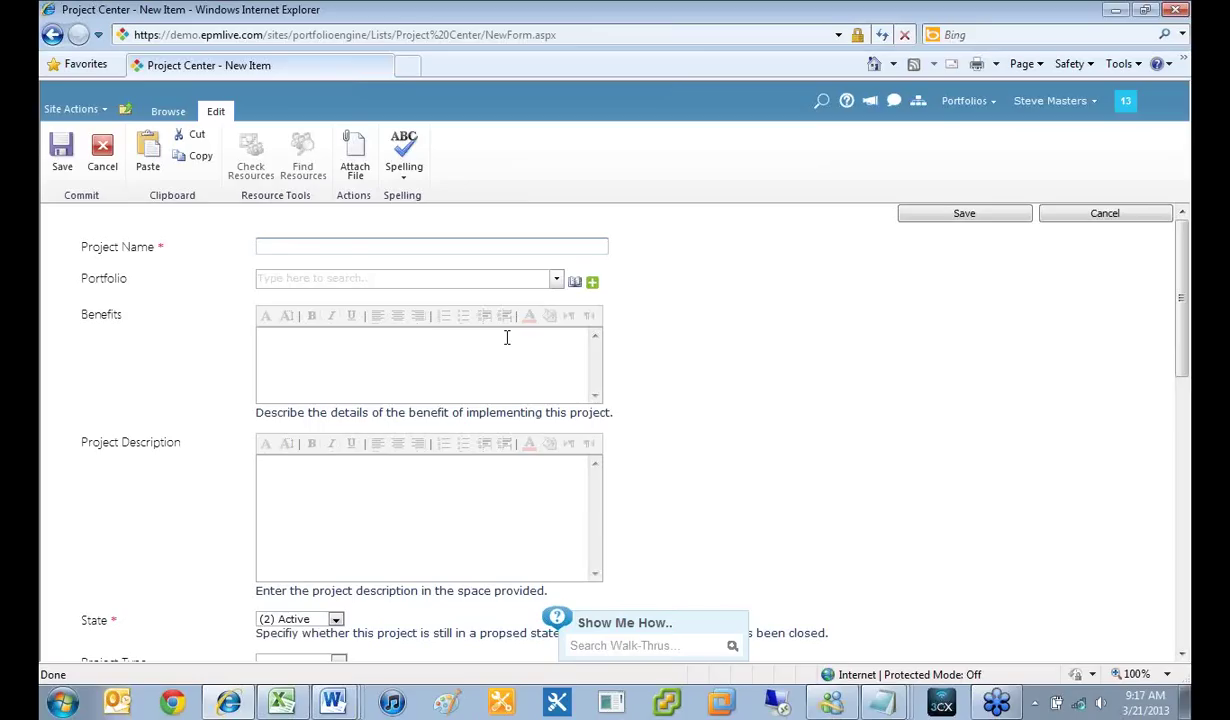
pyautogui.write('Test Project Now')
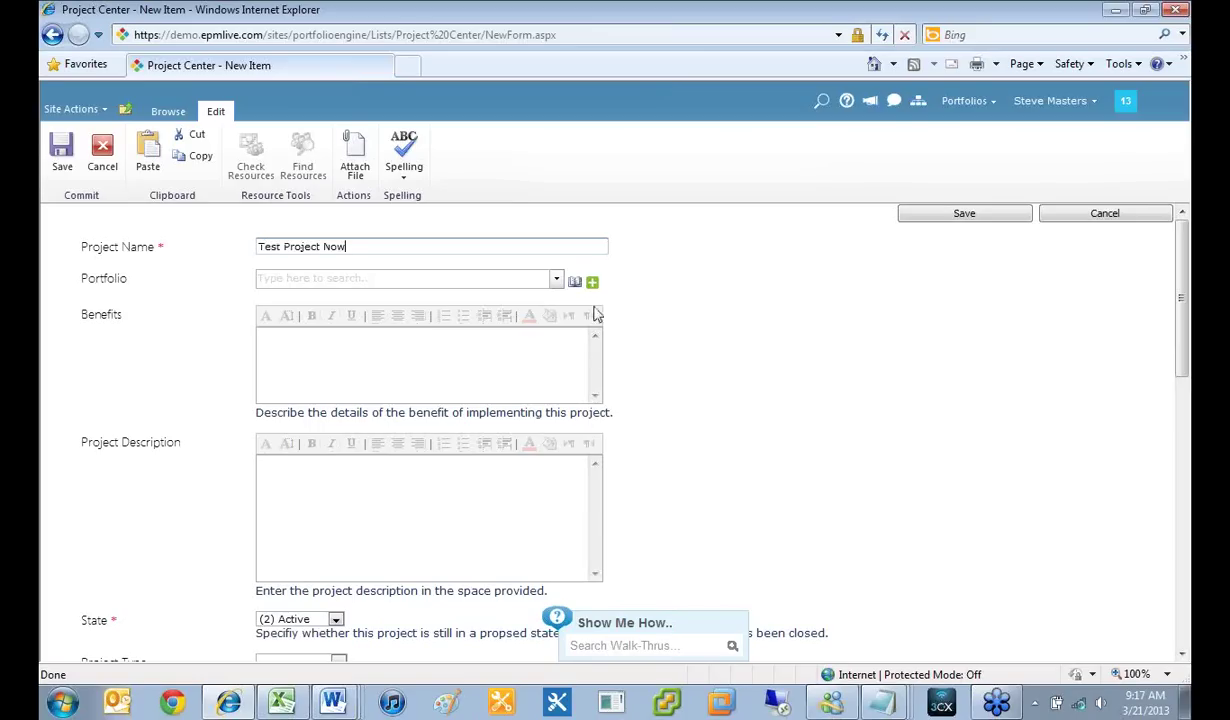
pyautogui.click(556, 279)
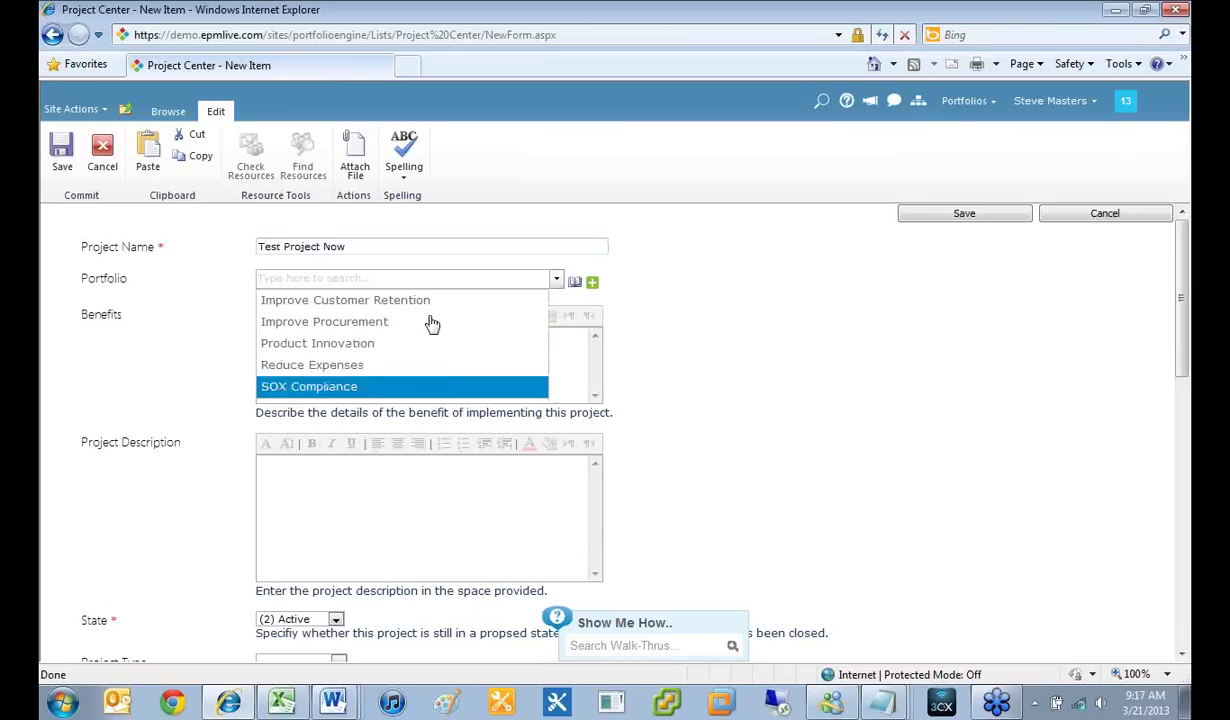
pyautogui.click(352, 343)
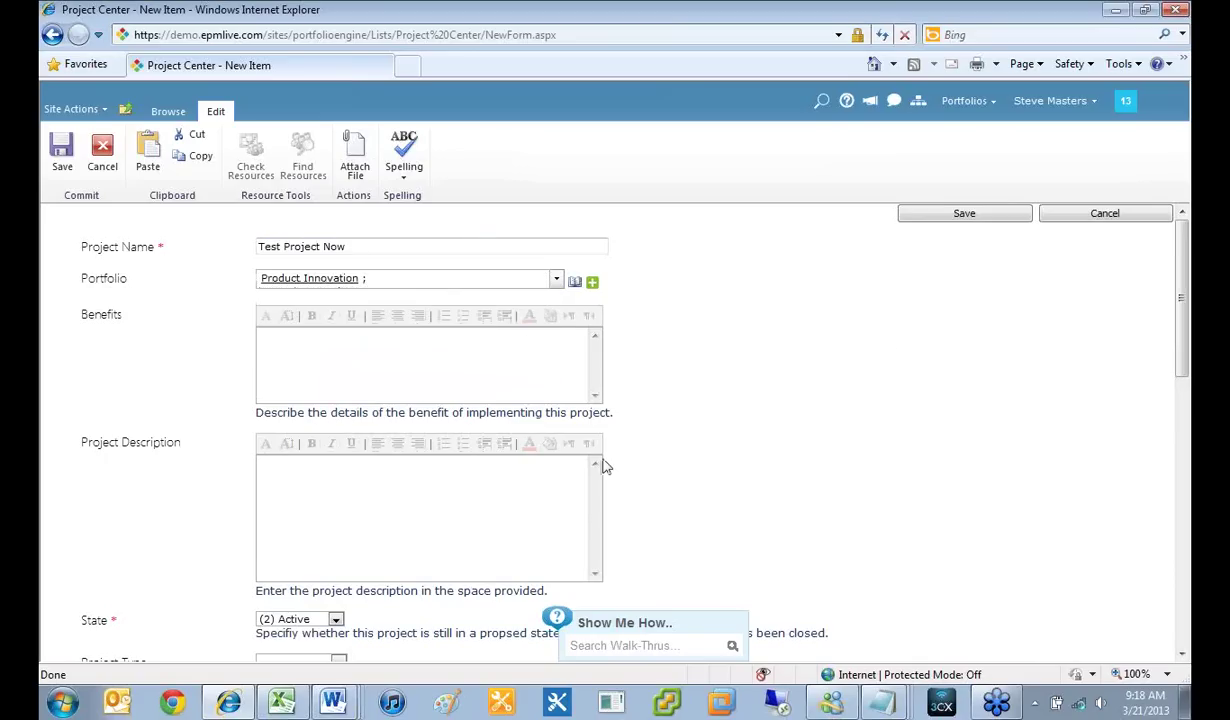
# Step: Fill in the Project Manager with the signed-in user's name, resolved from the suggested matches
pyautogui.scroll(-3, 357, 409)
pyautogui.scroll(-5, 363, 413)
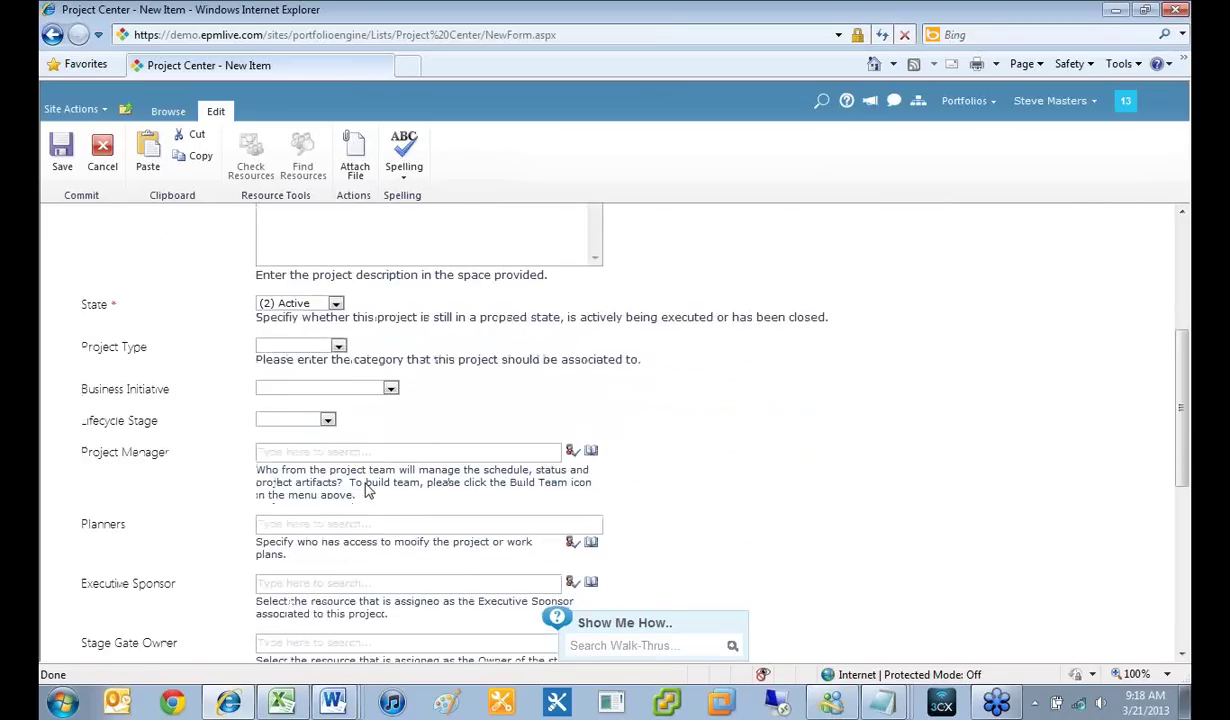
pyautogui.scroll(-3, 250, 465)
pyautogui.scroll(1, 259, 427)
pyautogui.click(274, 288)
pyautogui.write('steve')
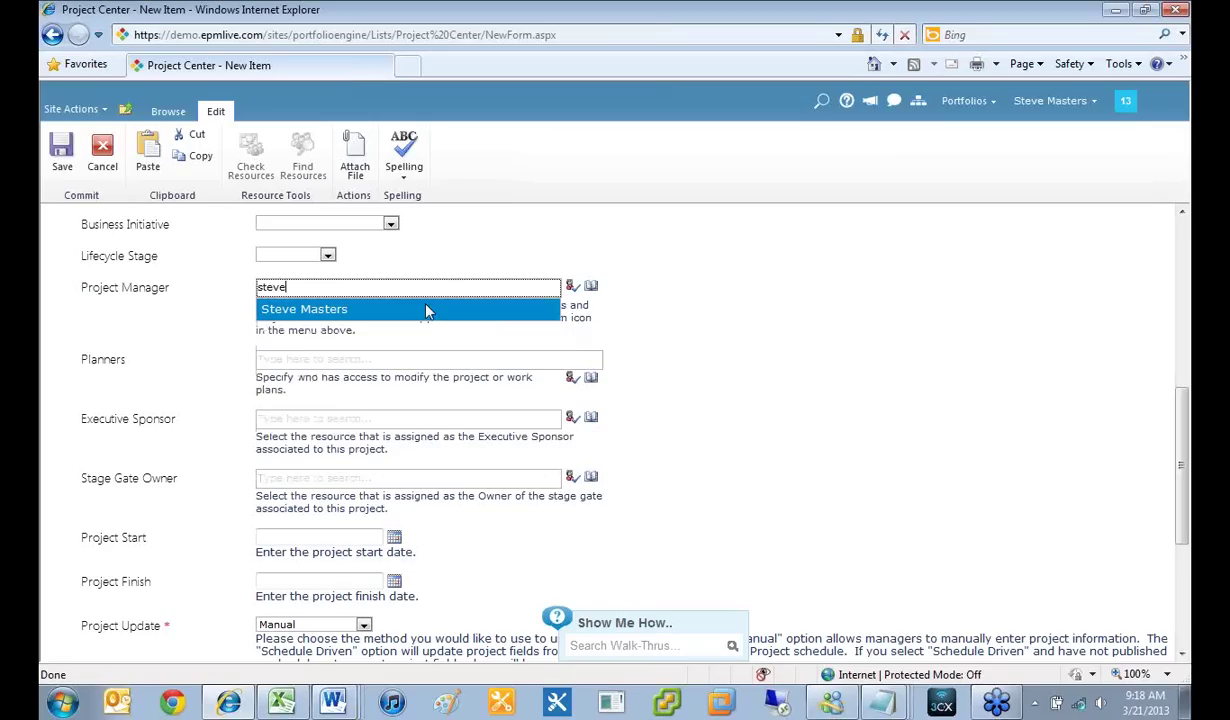
pyautogui.click(426, 308)
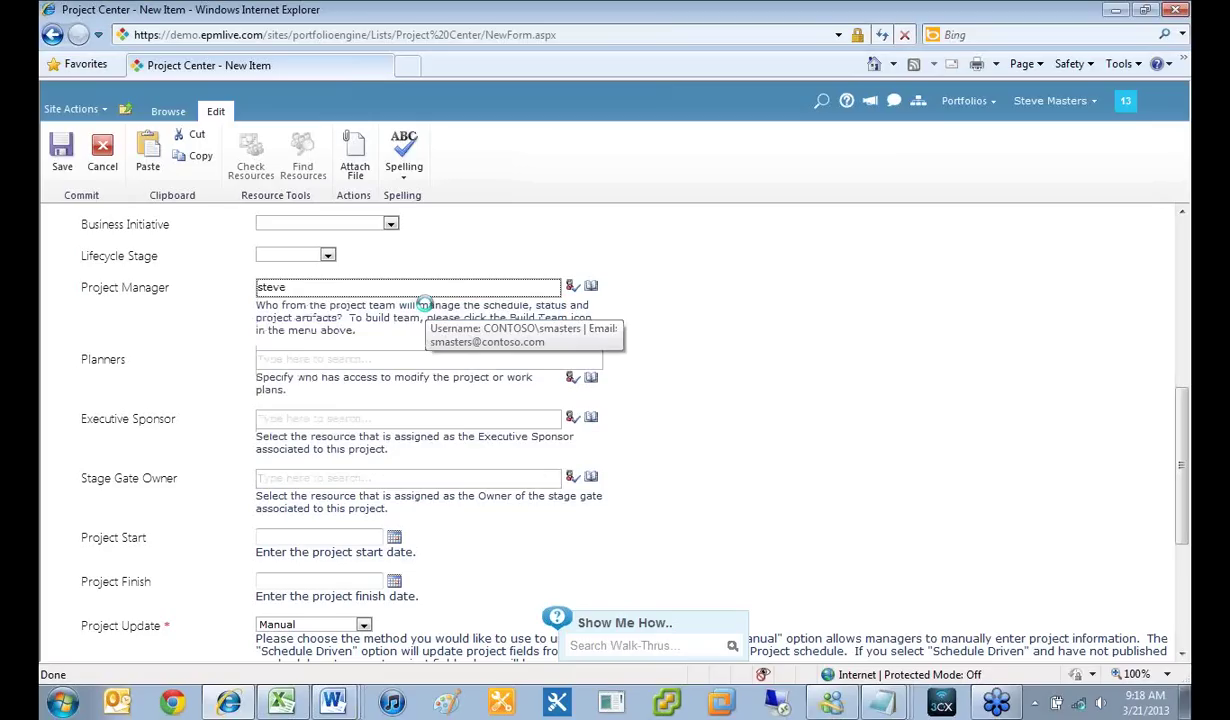
pyautogui.click(349, 360)
pyautogui.click(369, 292)
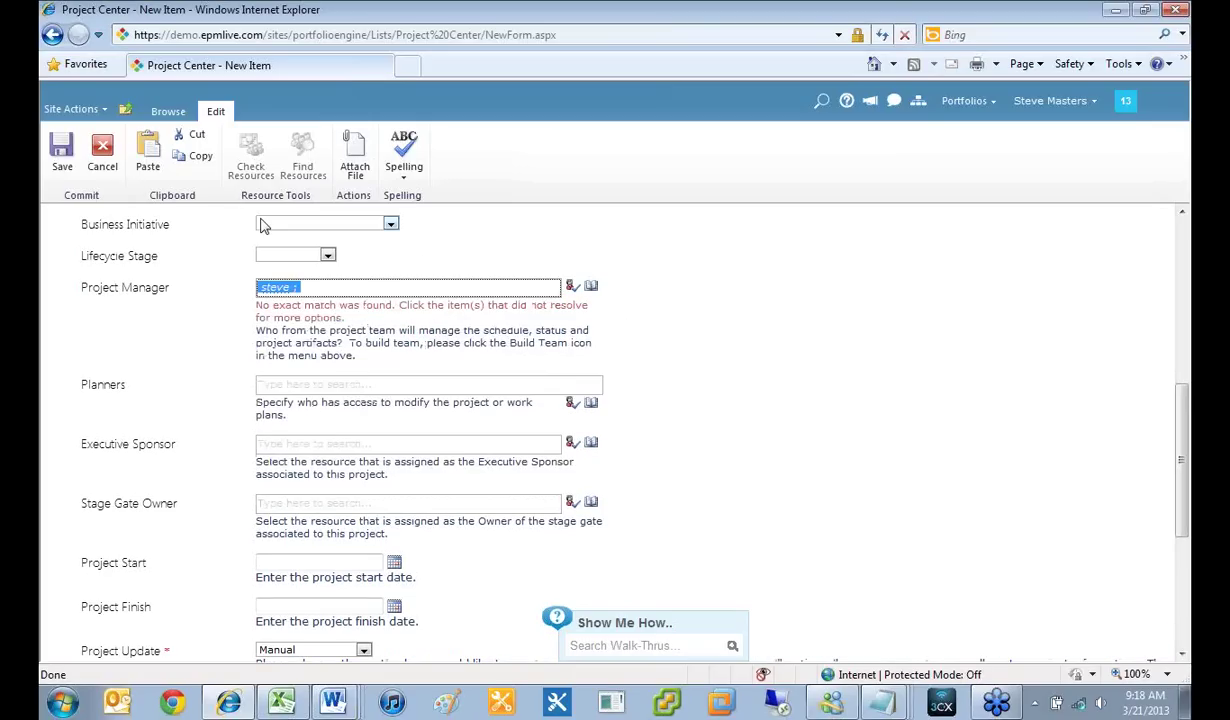
pyautogui.click(738, 412)
pyautogui.write('steve')
pyautogui.press('Down')
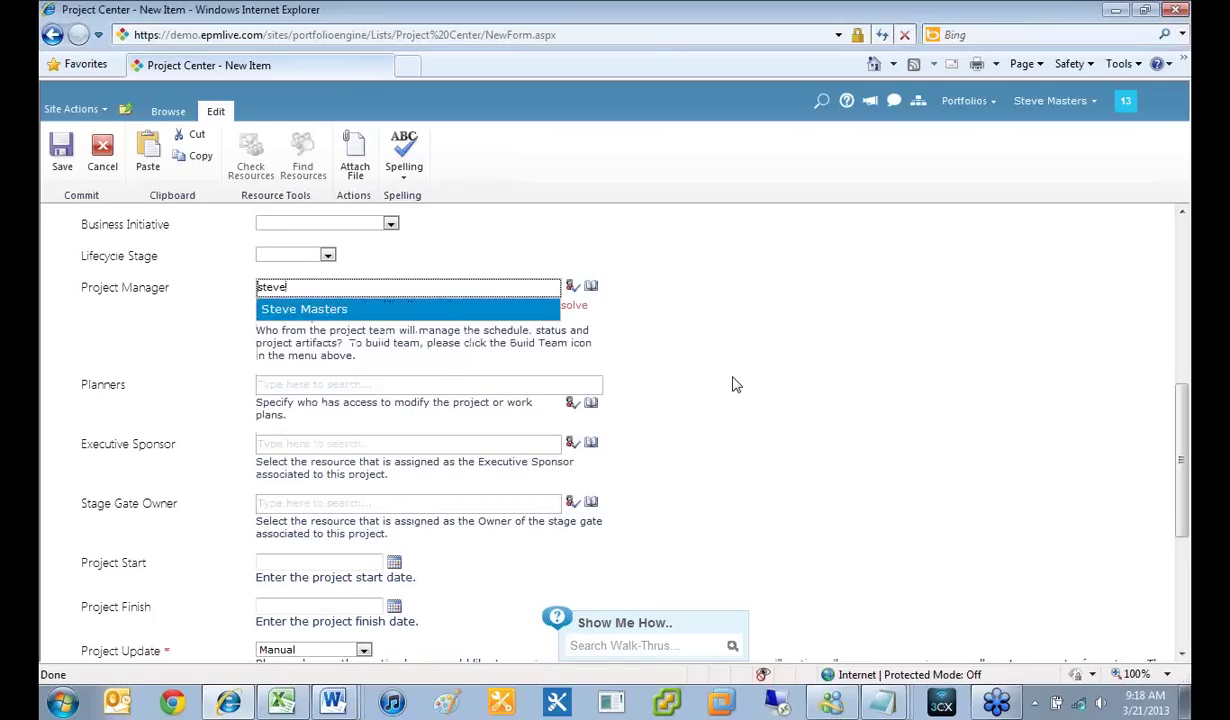
pyautogui.press('Return')
# Step: Add the same person chosen as project manager to the Planners of the new project
pyautogui.click(329, 384)
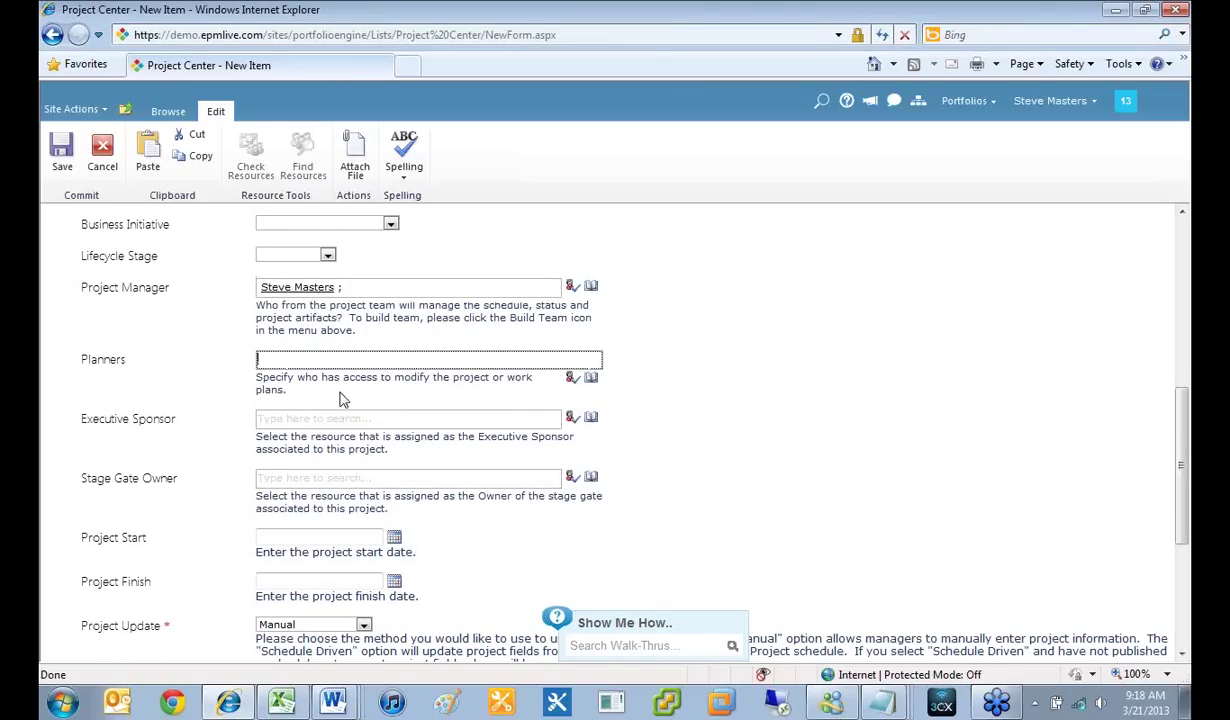
pyautogui.write('steve')
pyautogui.press('Down')
pyautogui.press('Return')
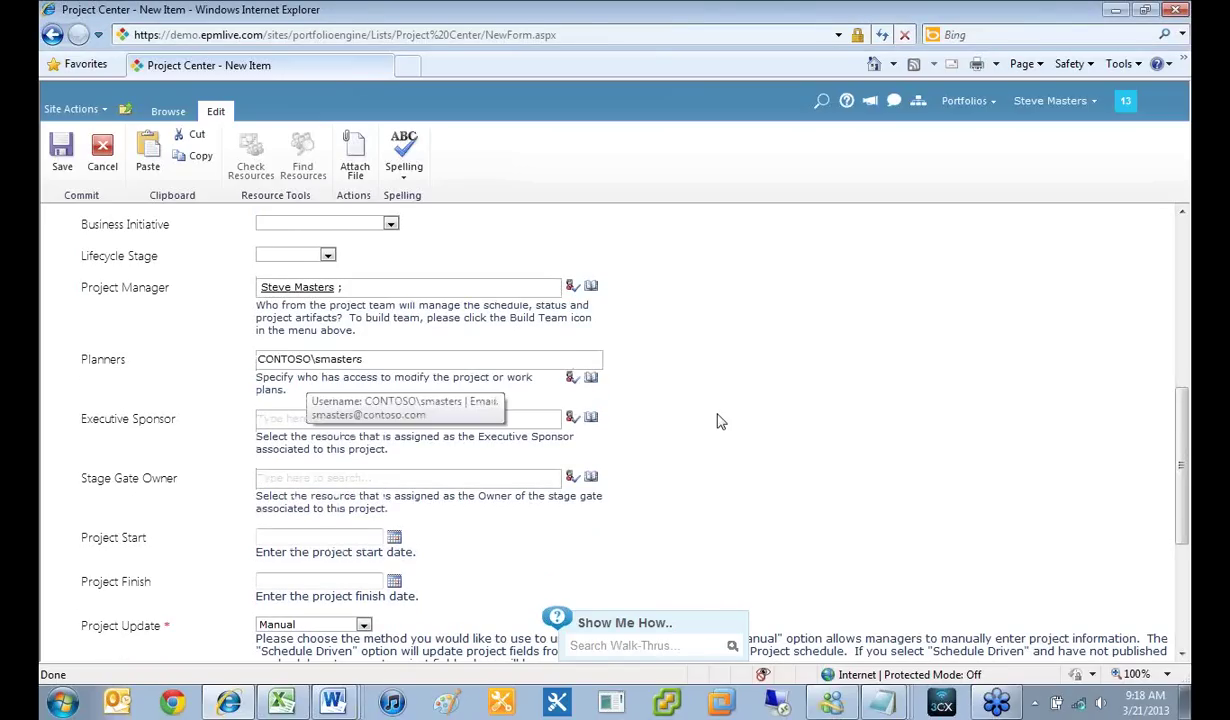
# Step: Set the Project Start date to 3/21/2013
pyautogui.scroll(-3, 679, 467)
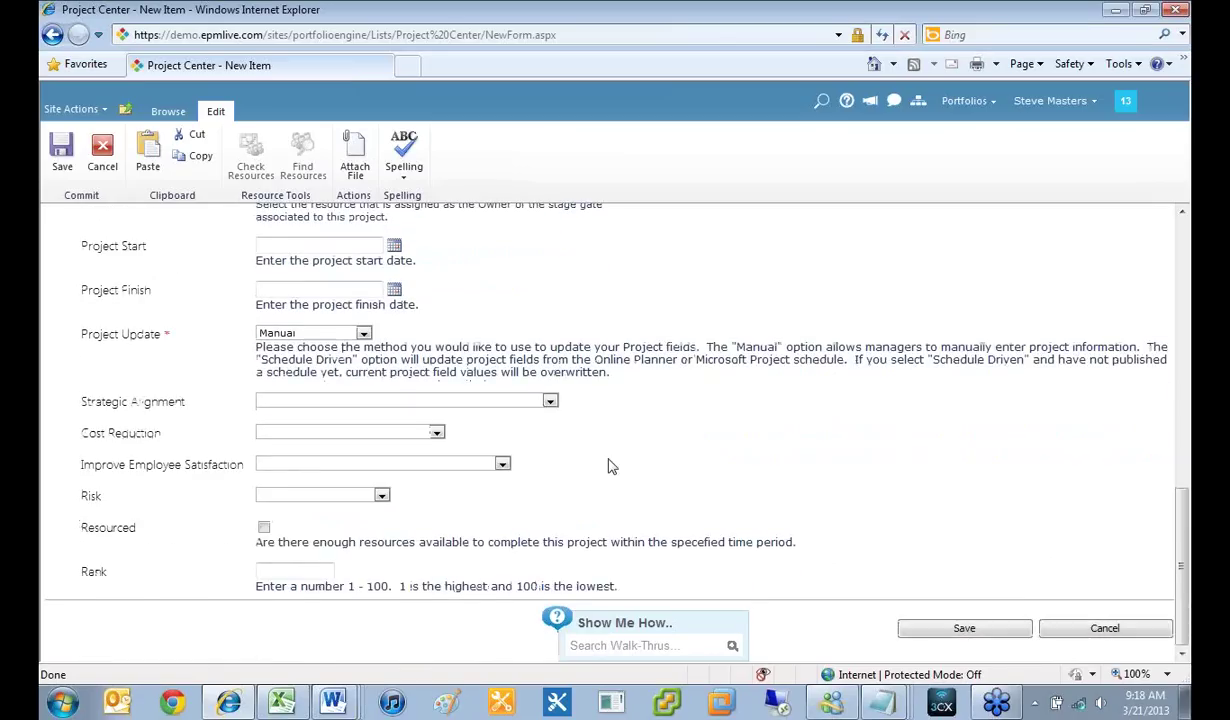
pyautogui.scroll(1, 520, 440)
pyautogui.click(395, 385)
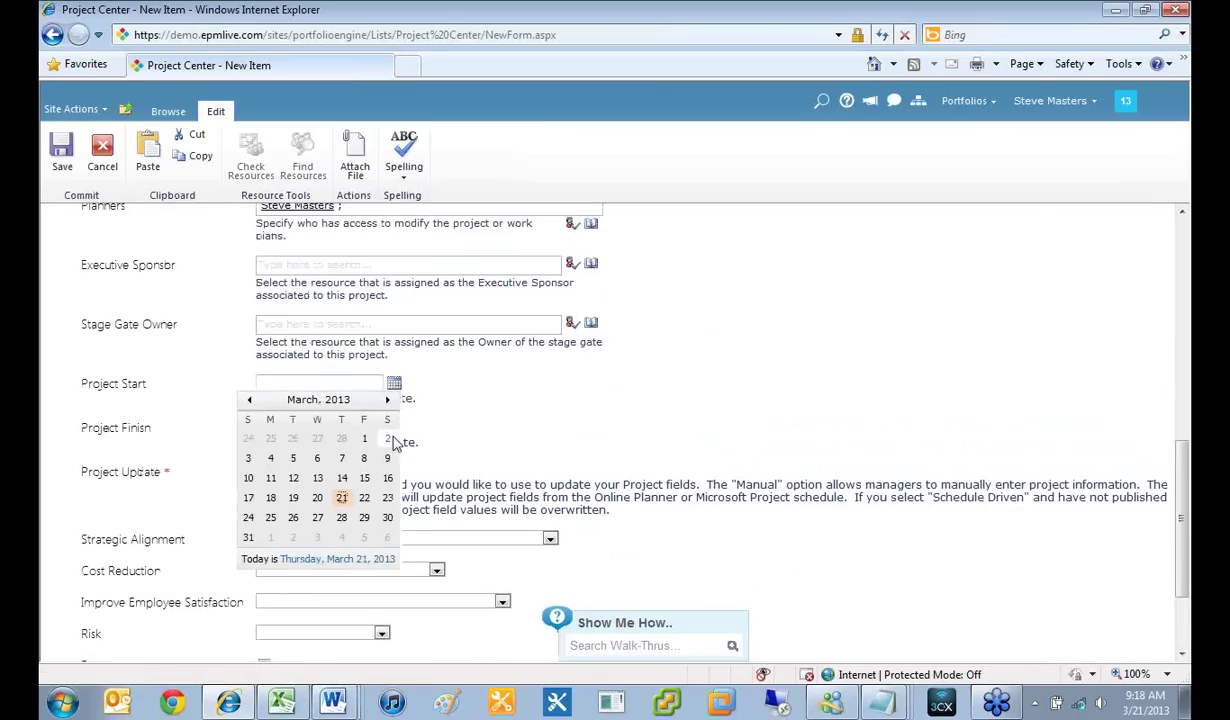
pyautogui.click(342, 498)
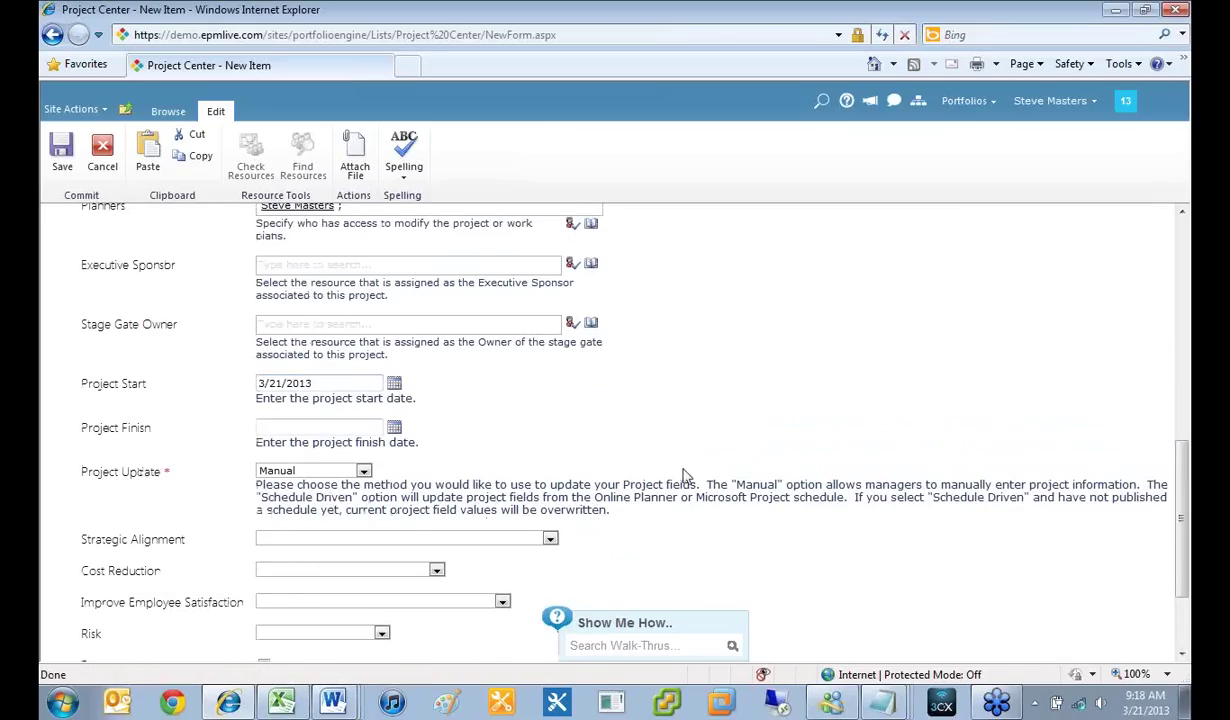
# Step: Set Strategic Alignment to "Moderately Aligned to Corporate Business Objectives" and Cost Reduction to "Cost Reduction by 10% - 35%"
pyautogui.scroll(-1, 673, 490)
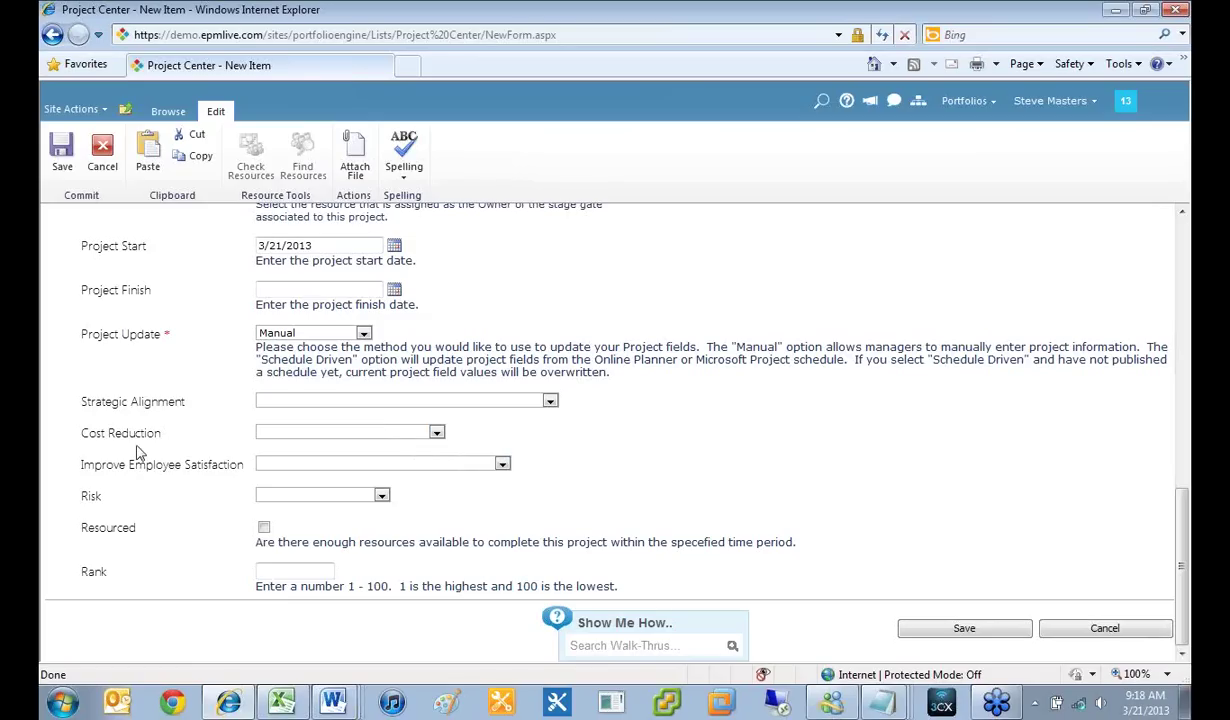
pyautogui.click(350, 402)
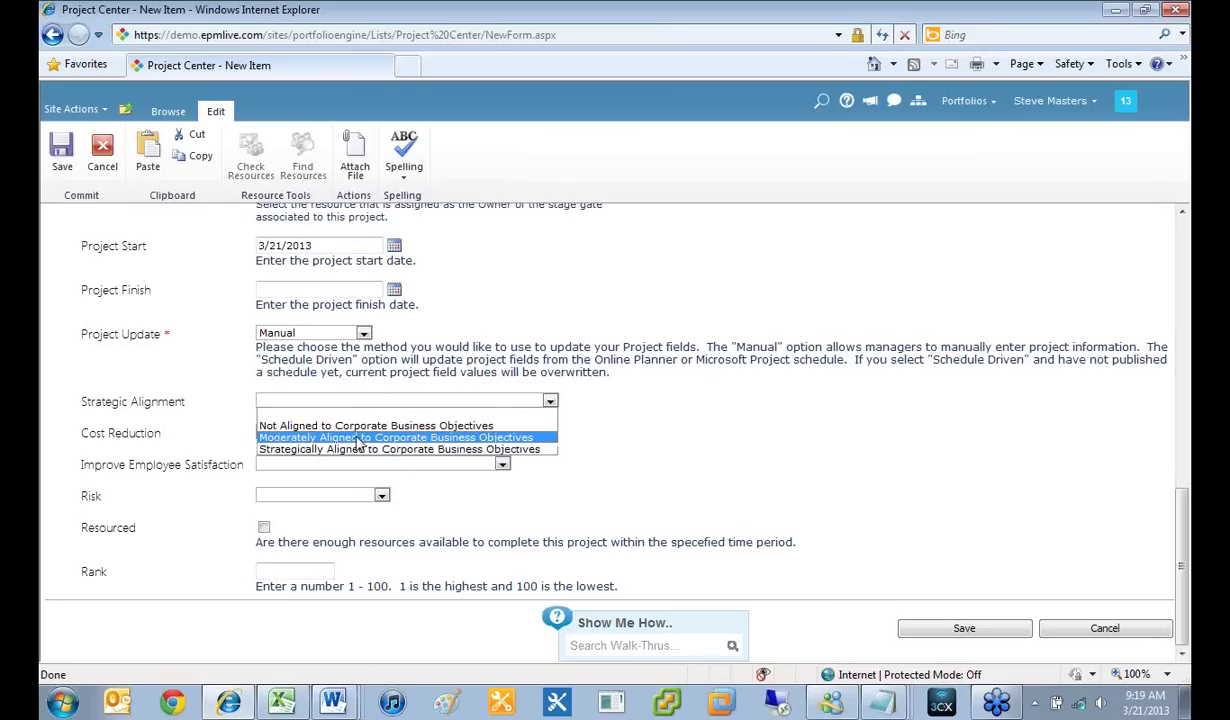
pyautogui.click(350, 438)
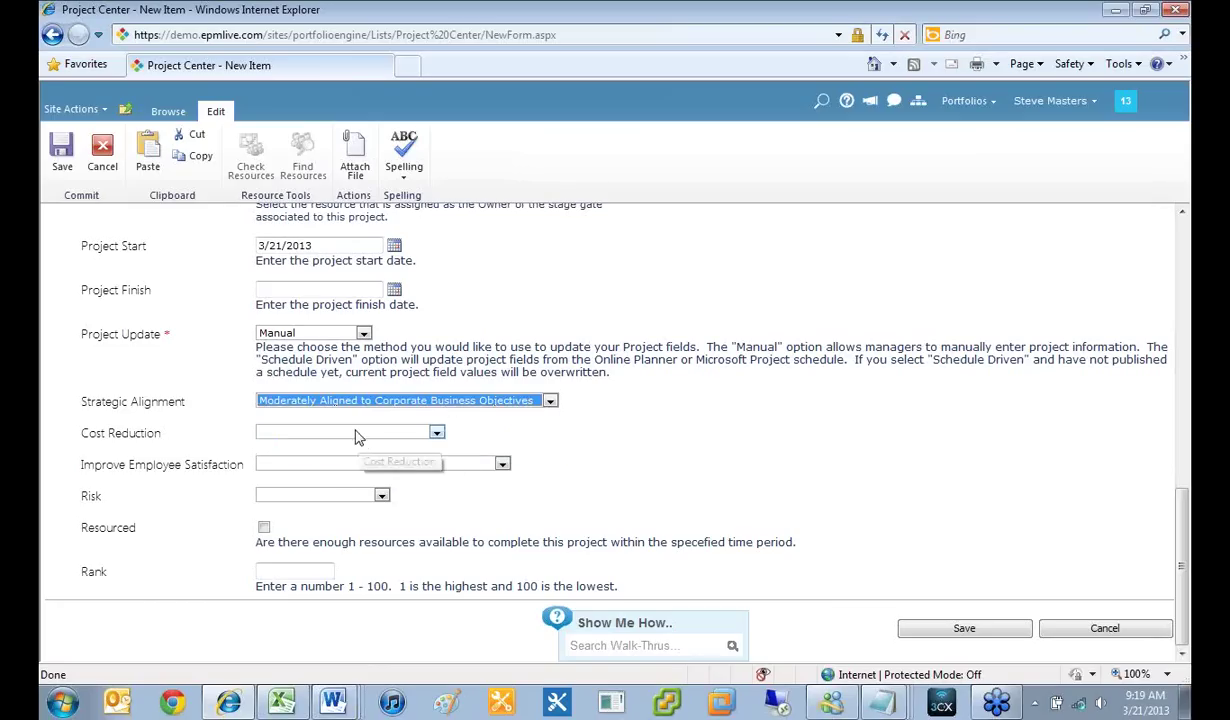
pyautogui.click(352, 432)
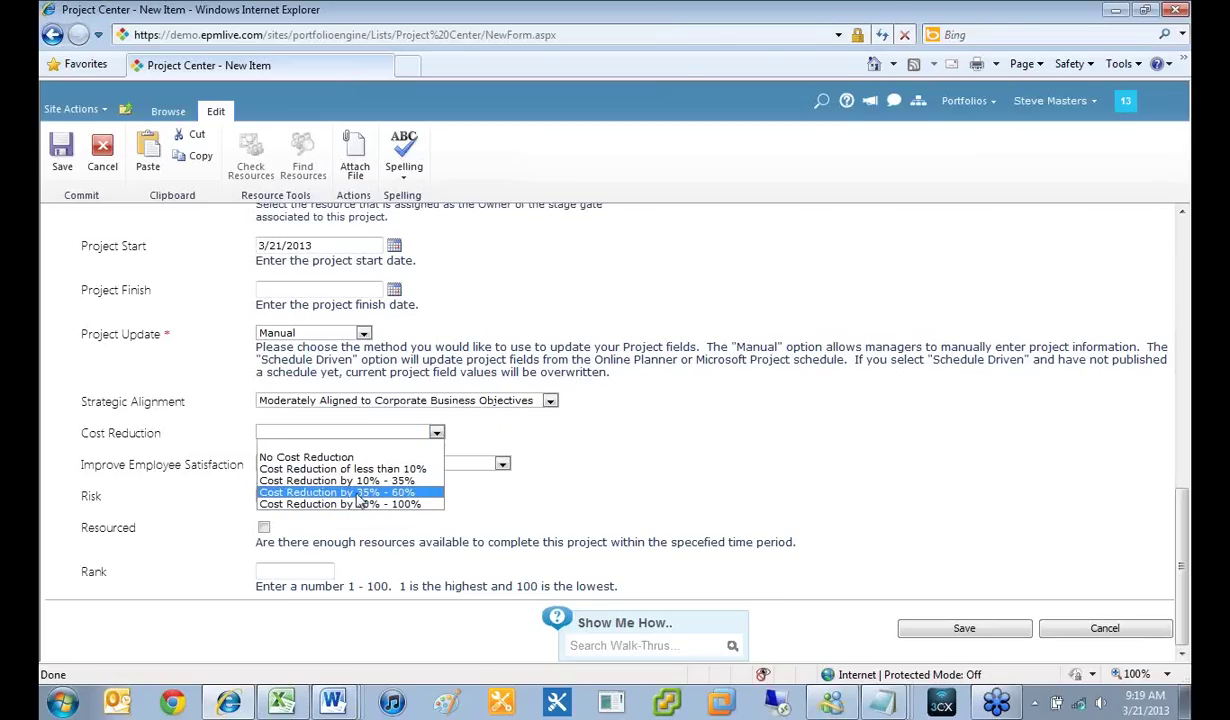
pyautogui.click(358, 479)
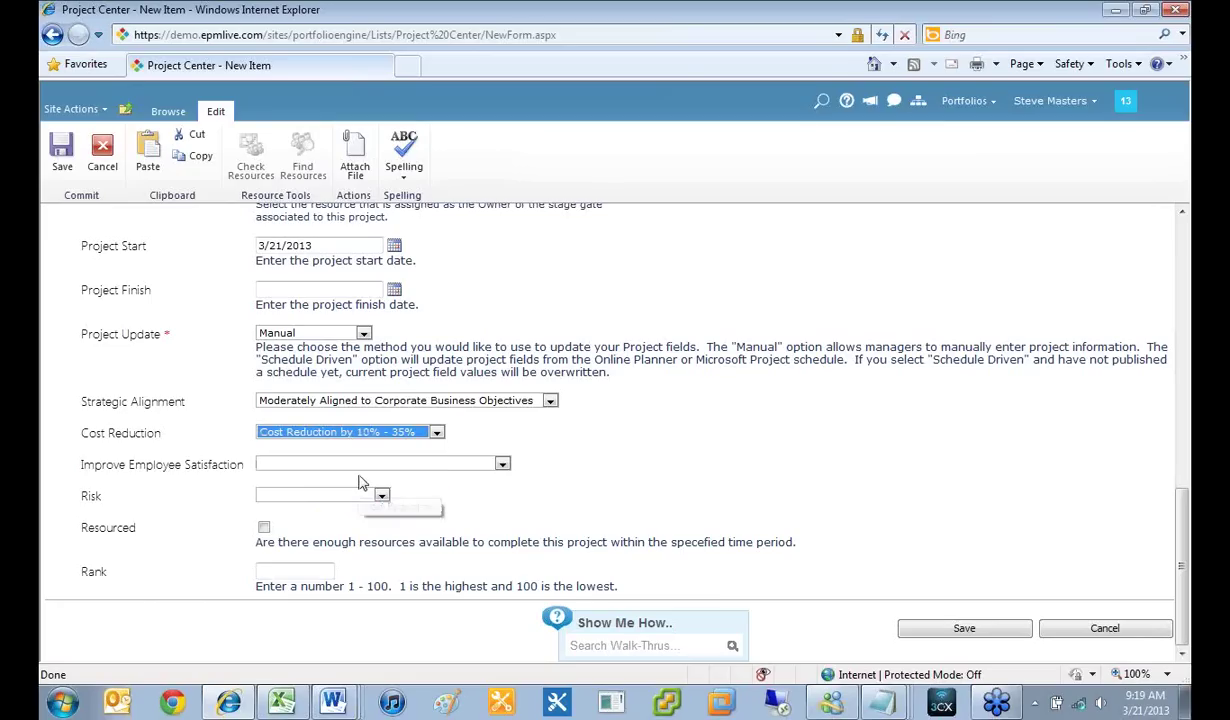
# Step: Set Improve Employee Satisfaction to "Greatly Increases Employee Satisfaction" and Risk to "Moderate Risk Impact", and save the project
pyautogui.click(363, 463)
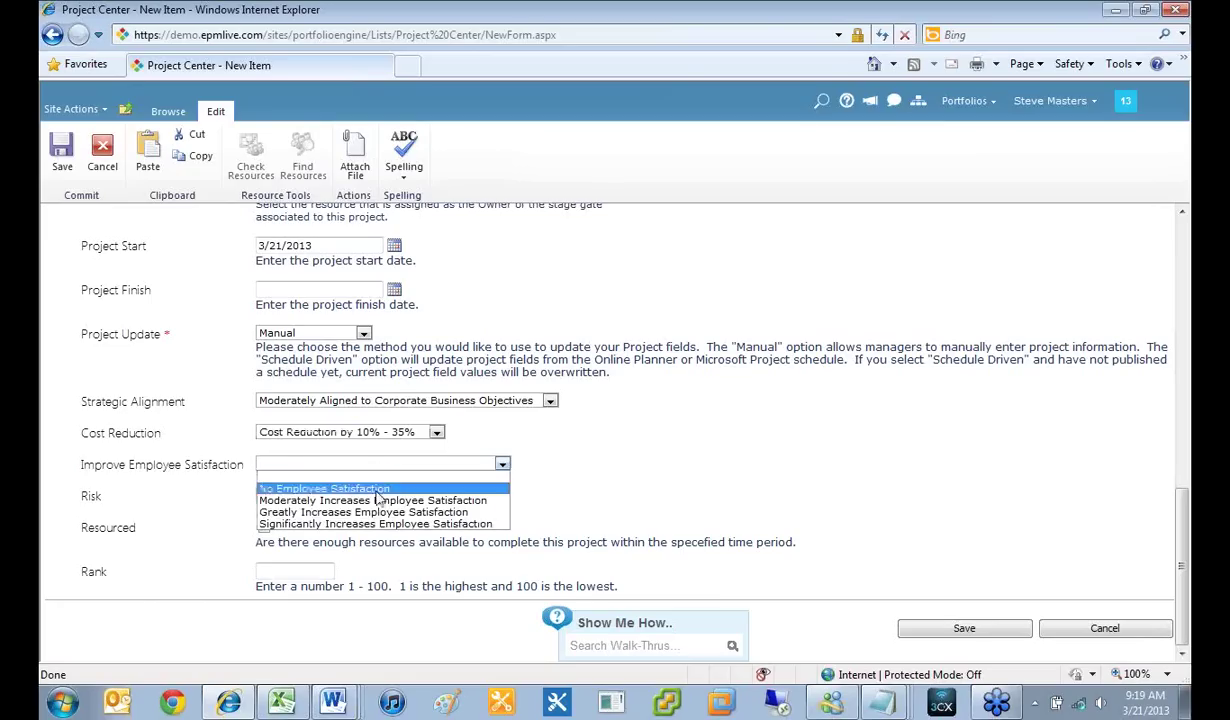
pyautogui.click(364, 513)
pyautogui.click(343, 495)
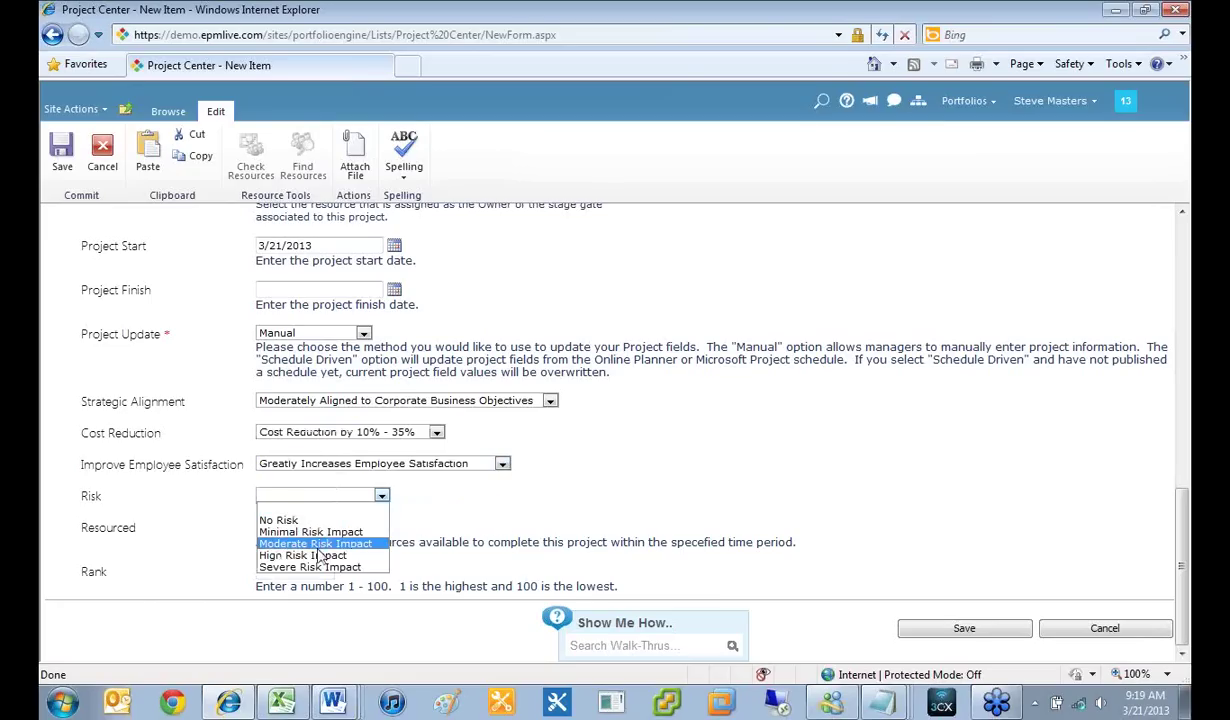
pyautogui.click(335, 546)
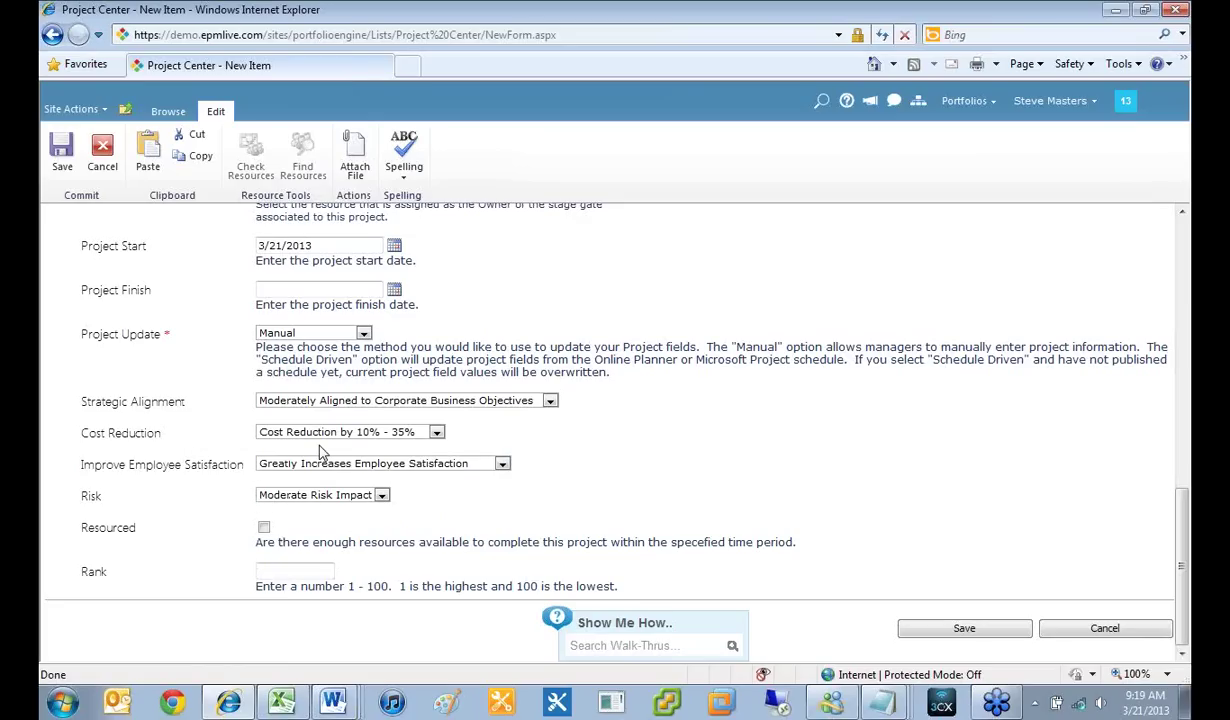
pyautogui.click(983, 633)
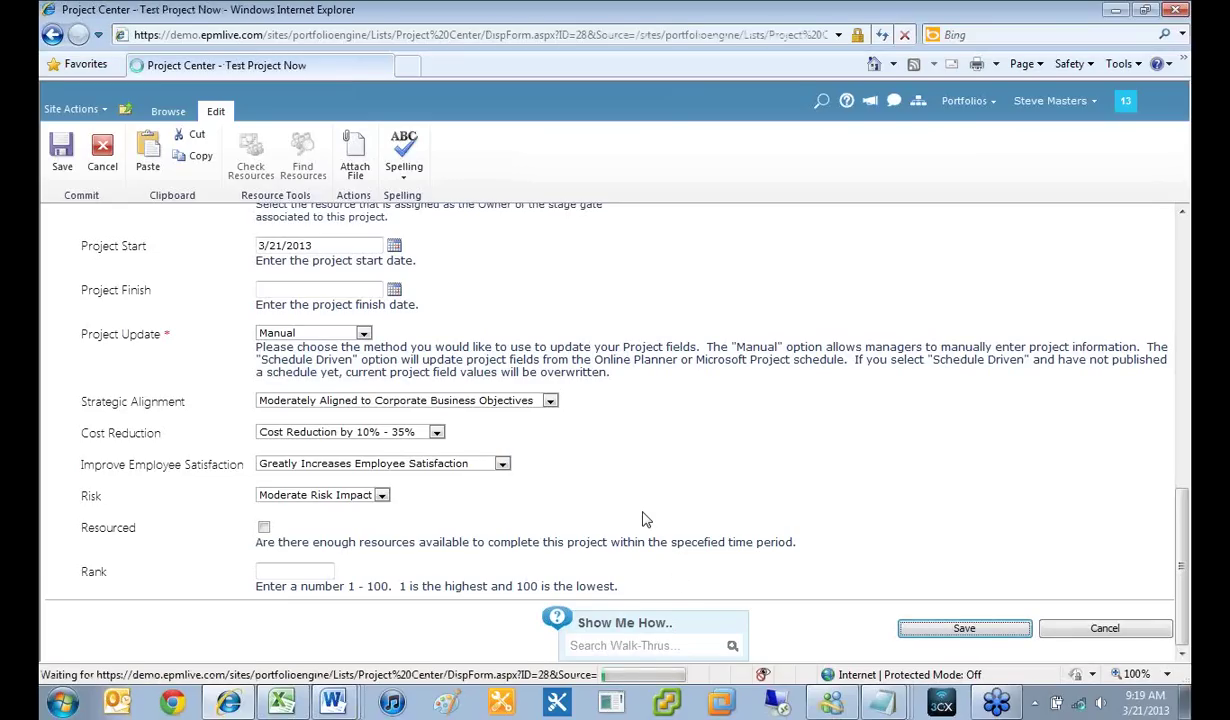
# Step: Review the saved project's details, examining the Prioritization Score calculated from the strategic criteria
pyautogui.scroll(-10, 624, 440)
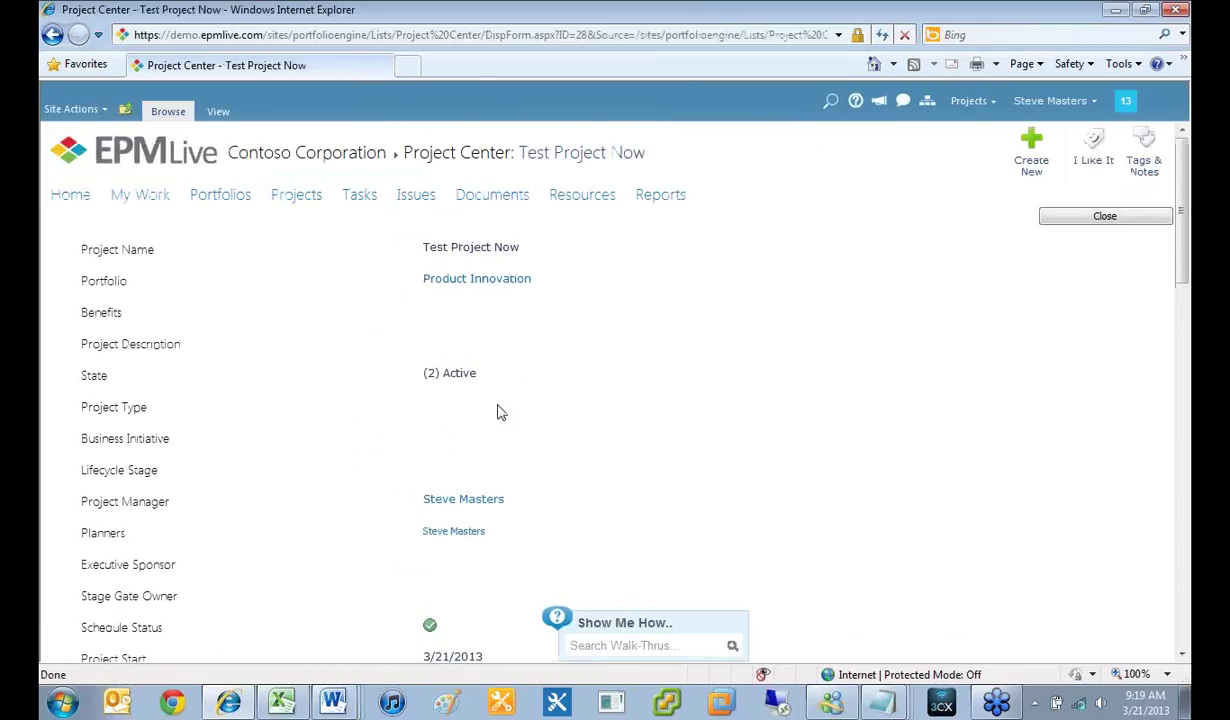
pyautogui.scroll(-1, 537, 407)
pyautogui.scroll(-10, 537, 407)
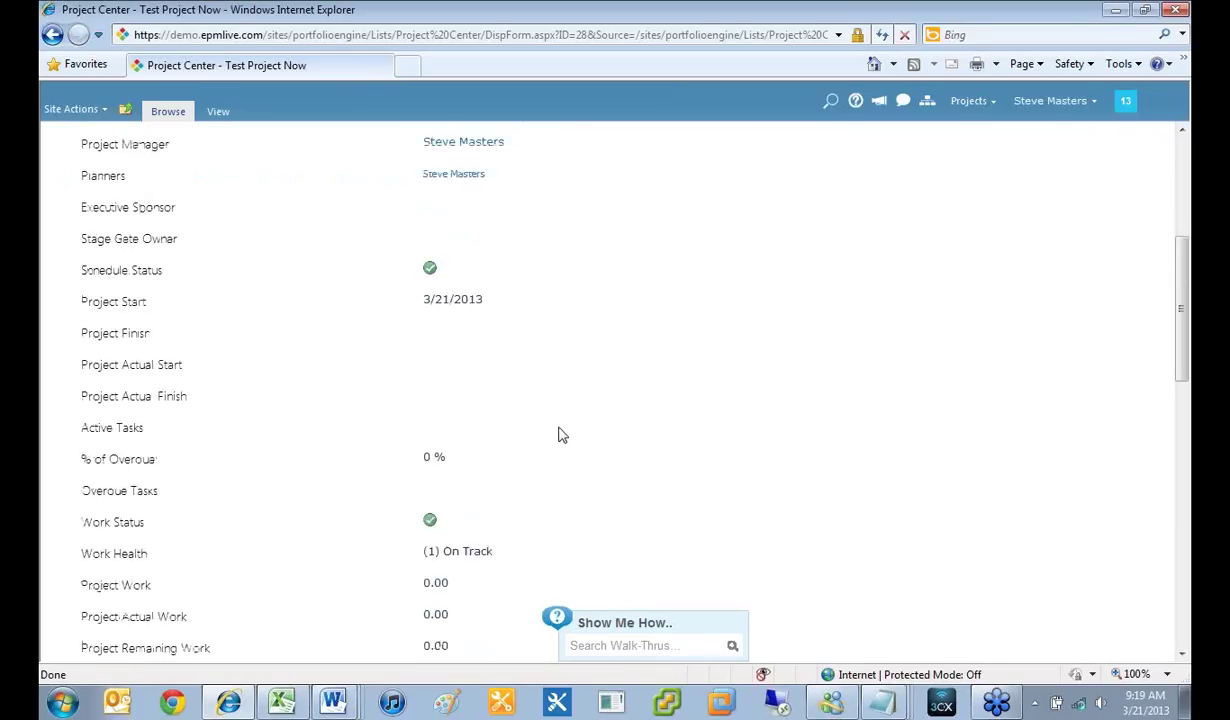
pyautogui.scroll(-3, 568, 443)
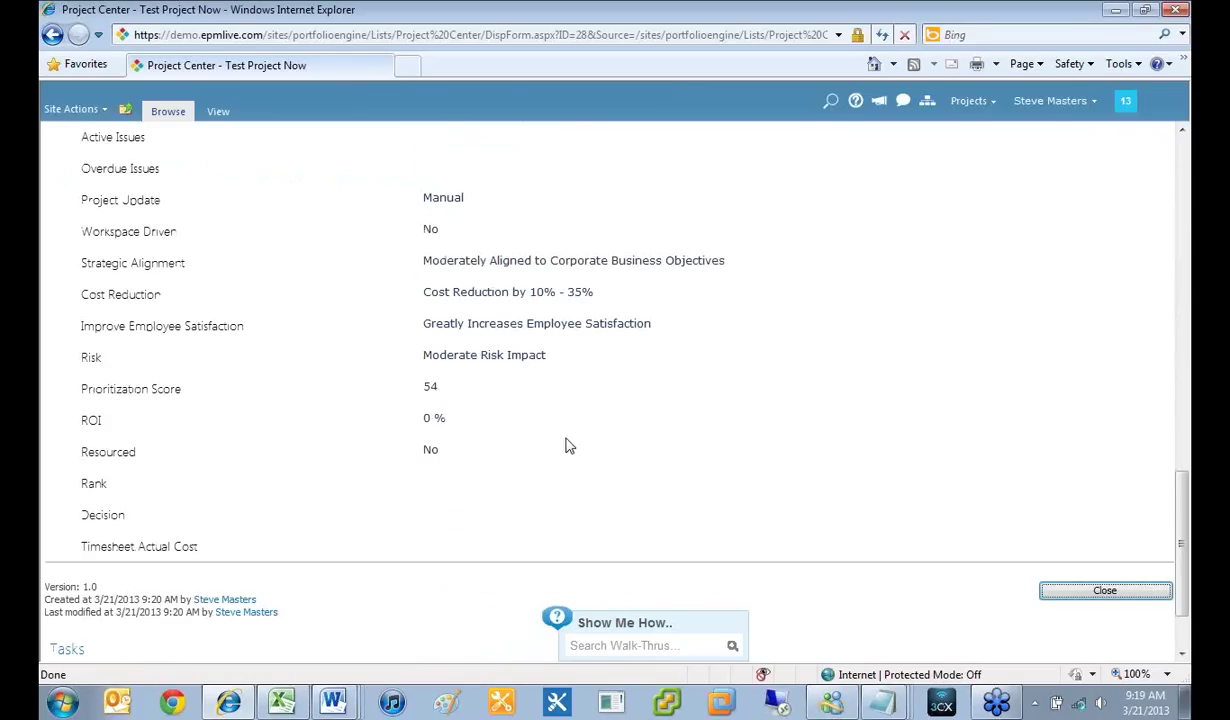
pyautogui.doubleClick(431, 387)
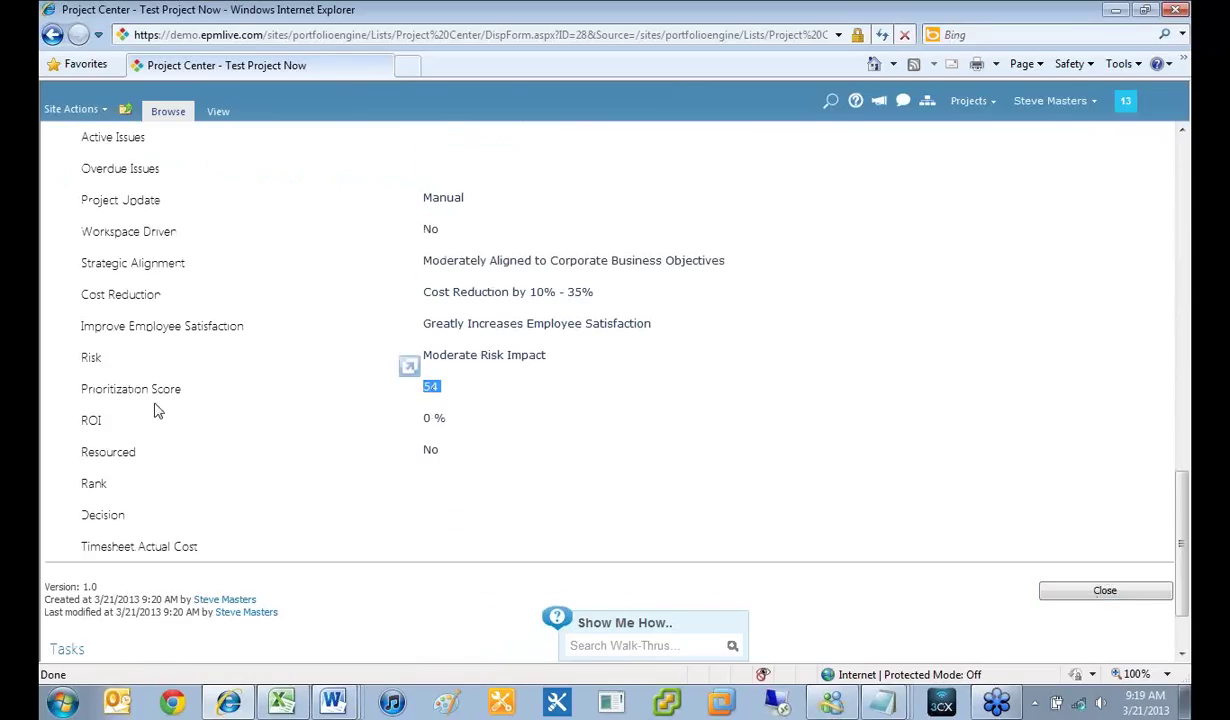
pyautogui.moveTo(78, 391); pyautogui.dragTo(340, 395)
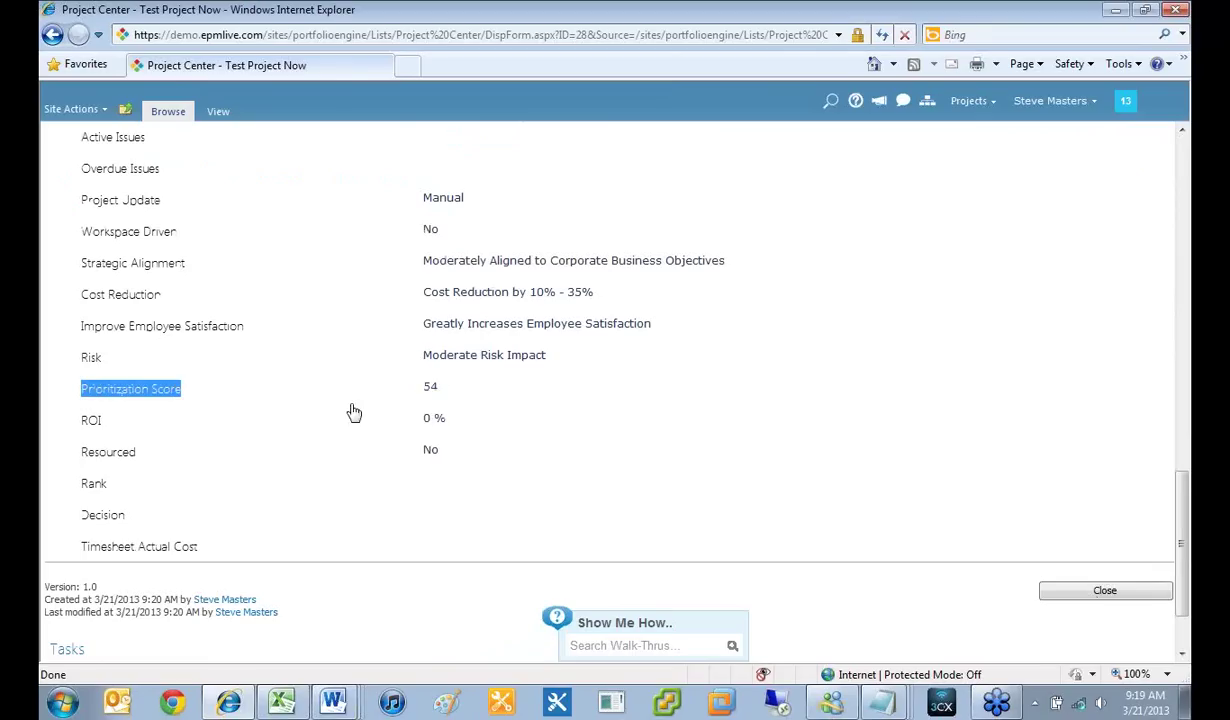
pyautogui.doubleClick(429, 388)
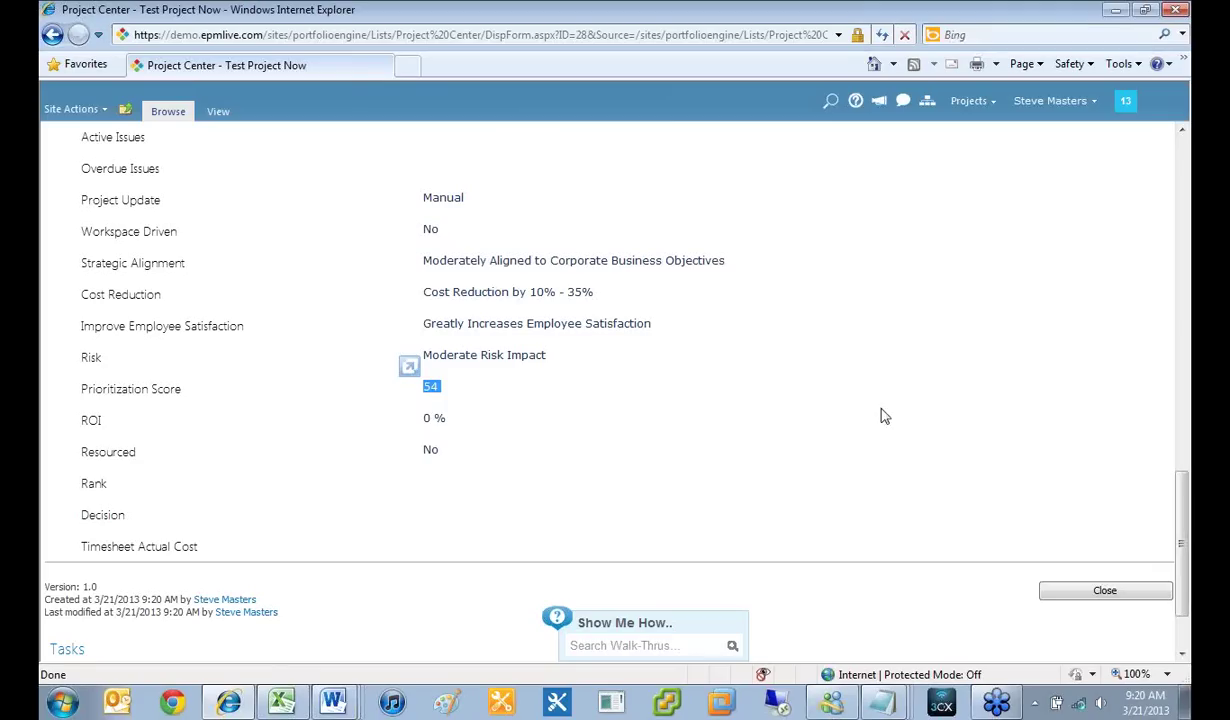
pyautogui.moveTo(1182, 540); pyautogui.dragTo(1182, 211)
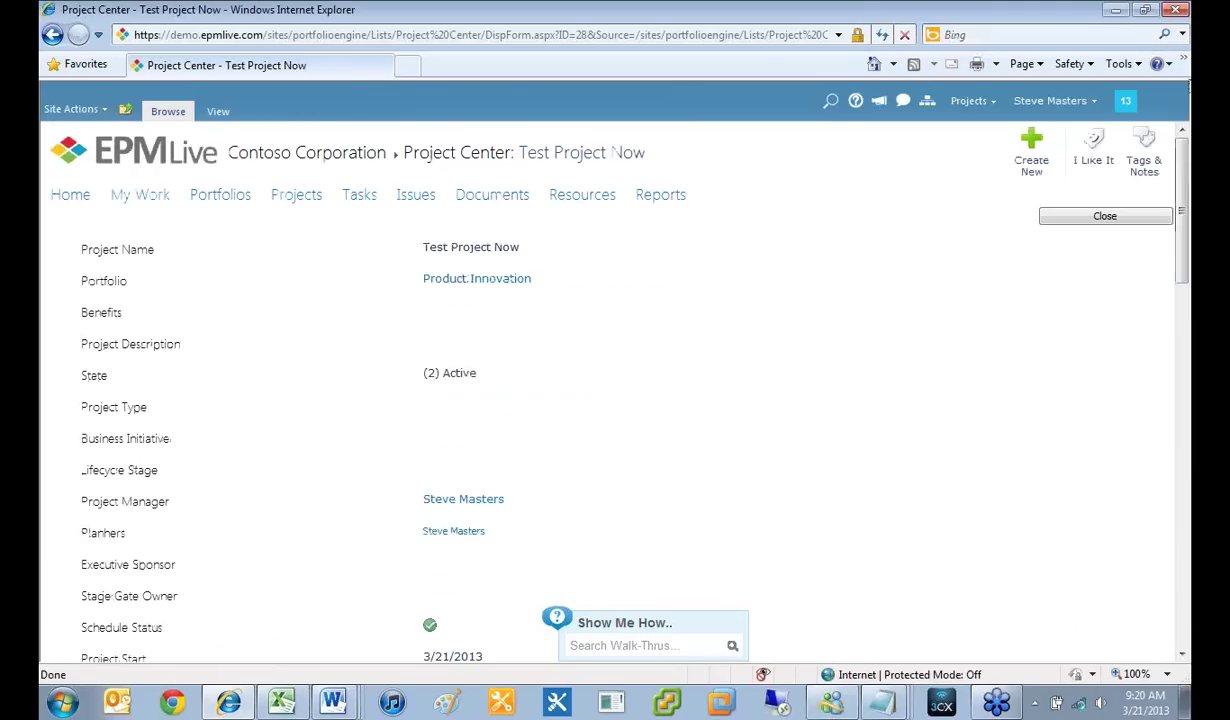
# Step: Open the resource plan of Test Project Now and filter the resource list to generic resources only
pyautogui.click(219, 114)
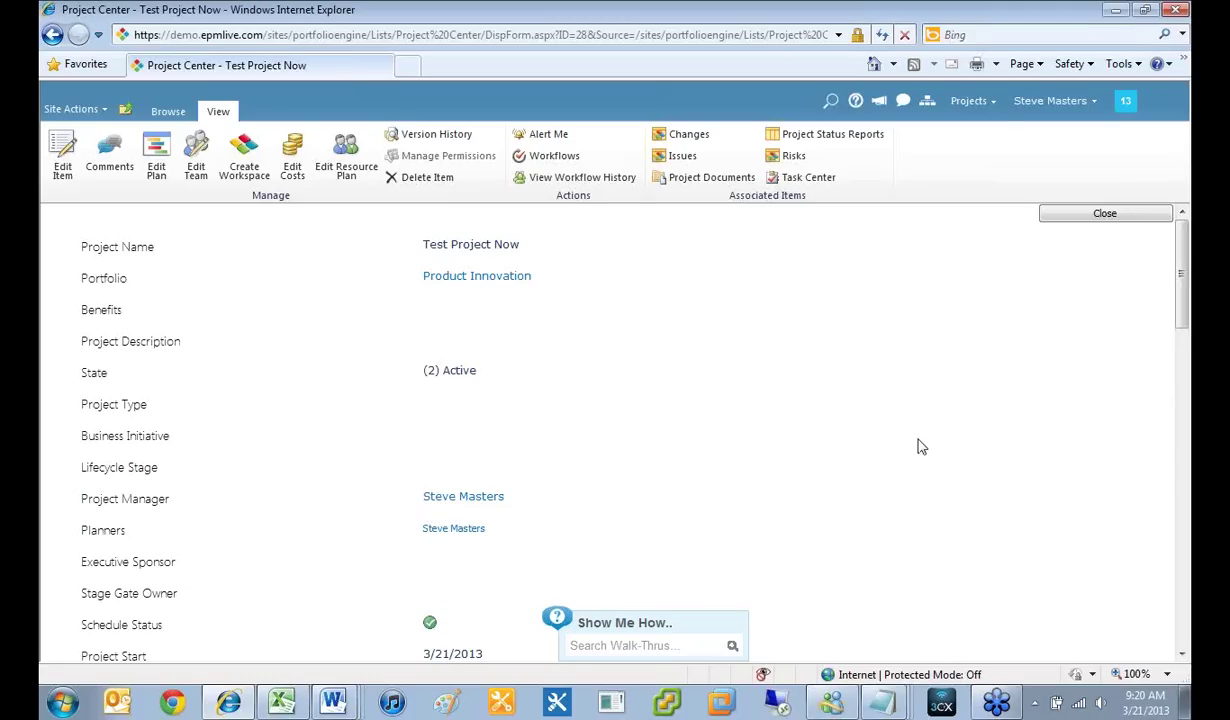
pyautogui.click(349, 170)
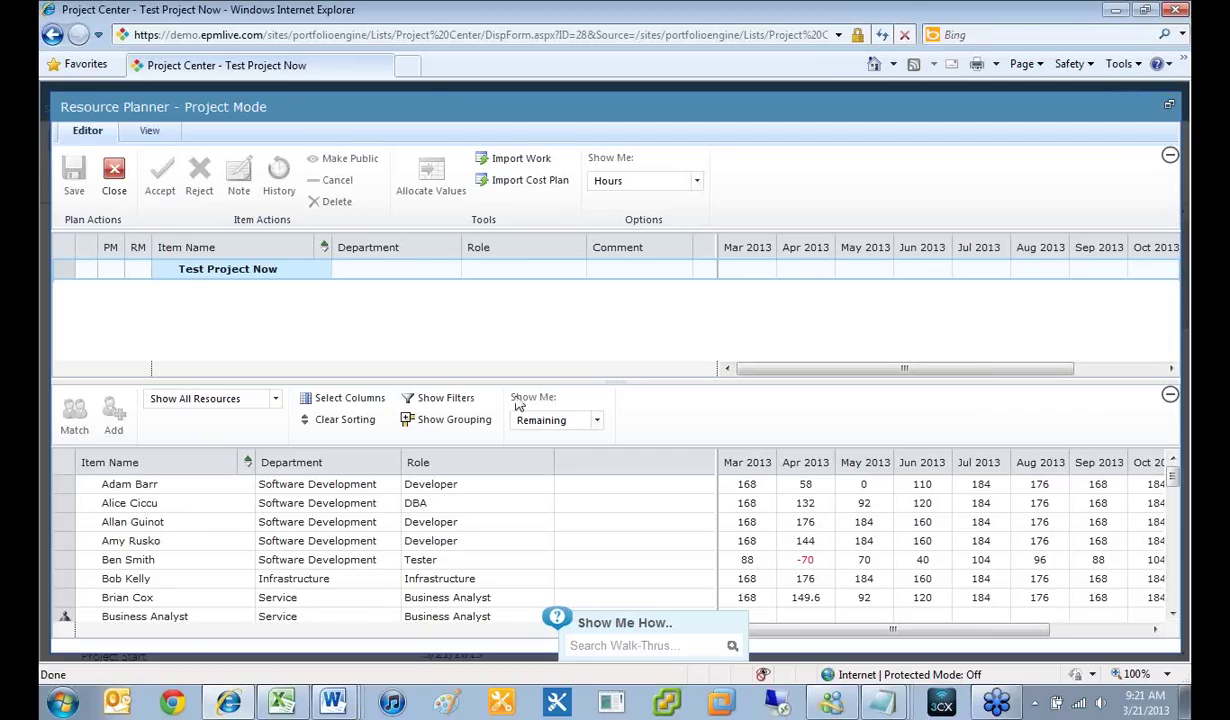
pyautogui.click(275, 400)
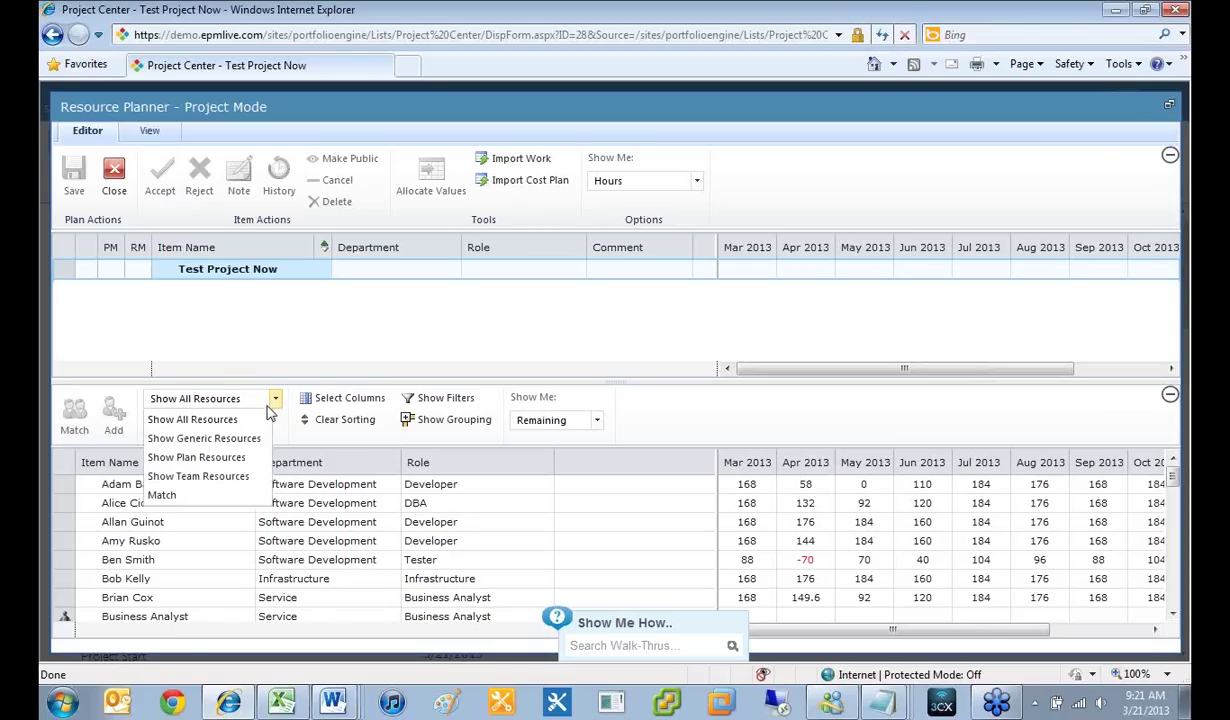
pyautogui.click(207, 440)
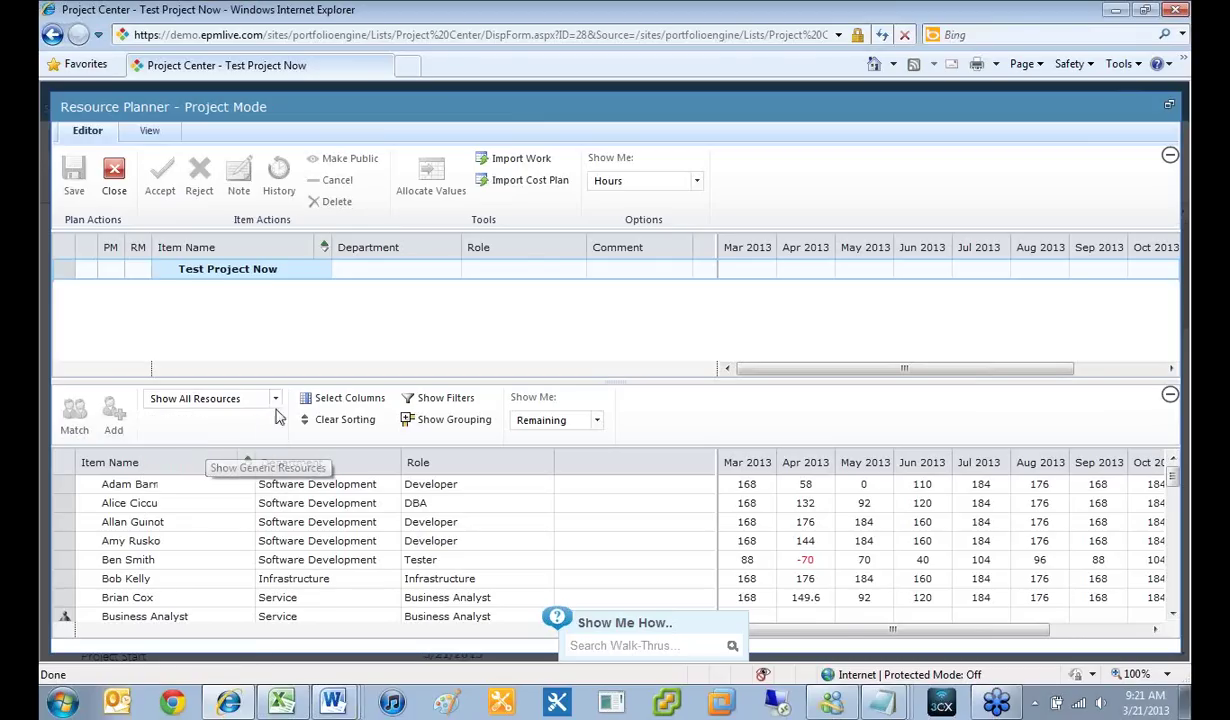
pyautogui.click(270, 398)
pyautogui.click(210, 439)
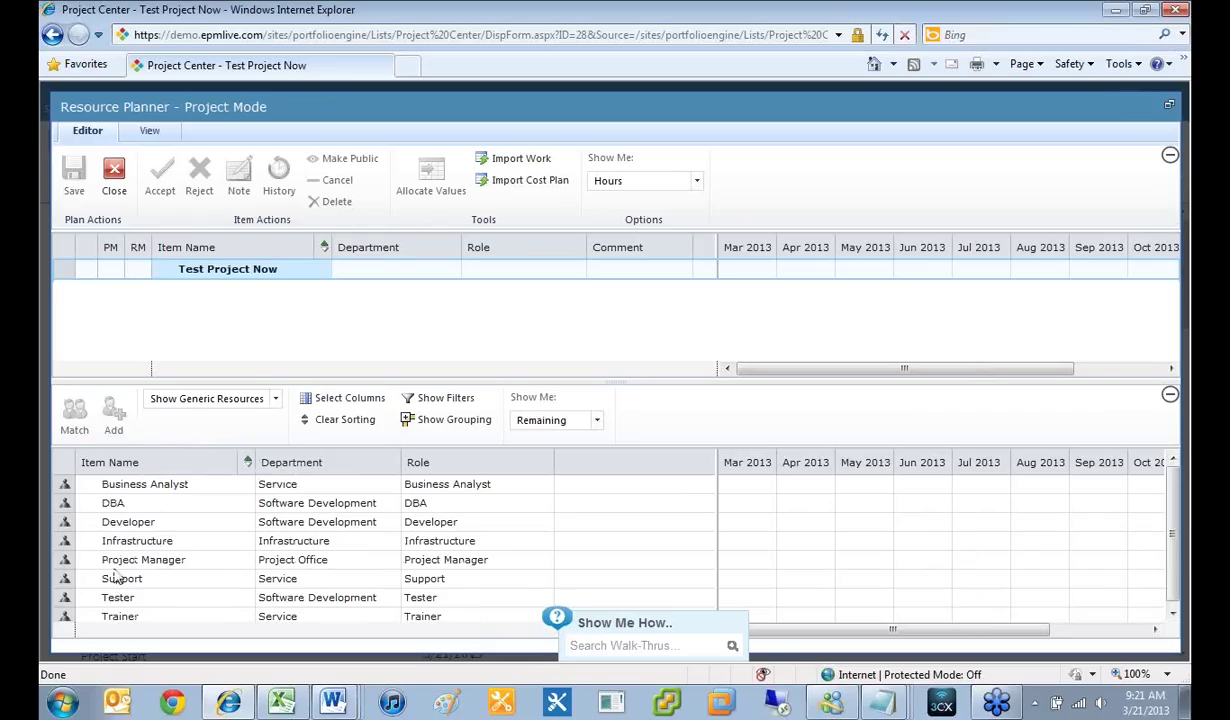
# Step: Add the generic Business Analyst and Project Manager resources to the Test Project Now plan
pyautogui.click(146, 487)
pyautogui.moveTo(146, 490); pyautogui.dragTo(233, 280)
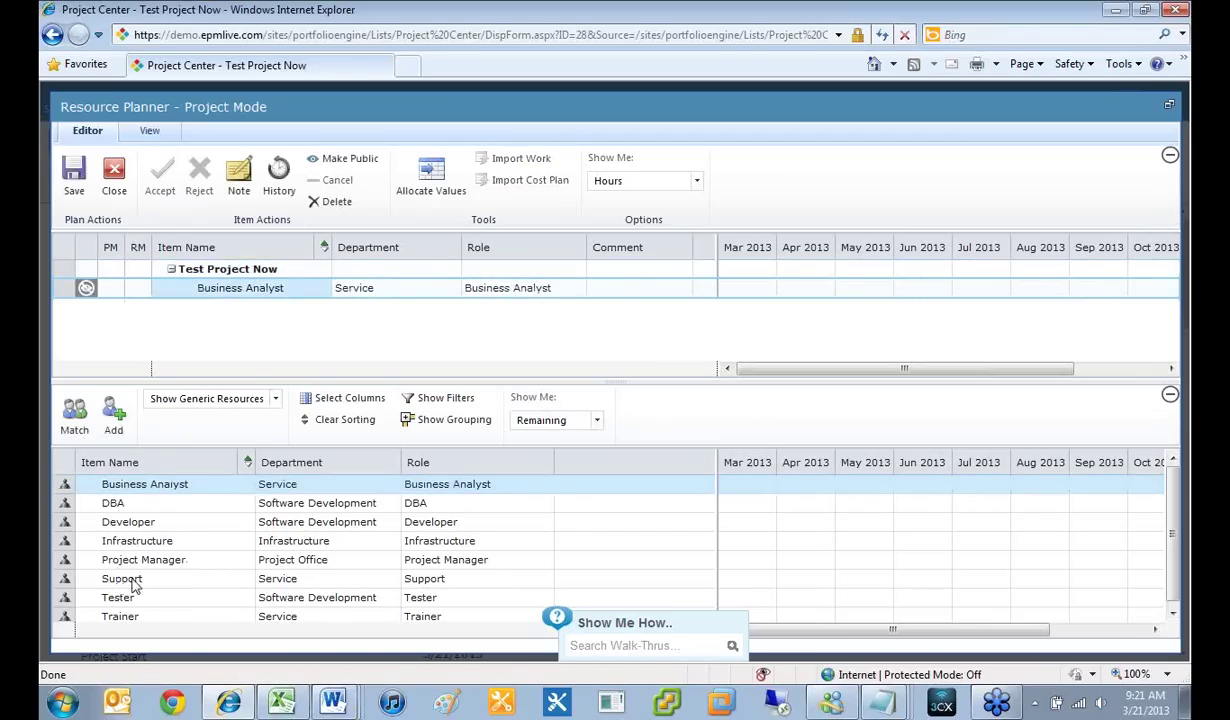
pyautogui.moveTo(143, 560); pyautogui.dragTo(208, 272)
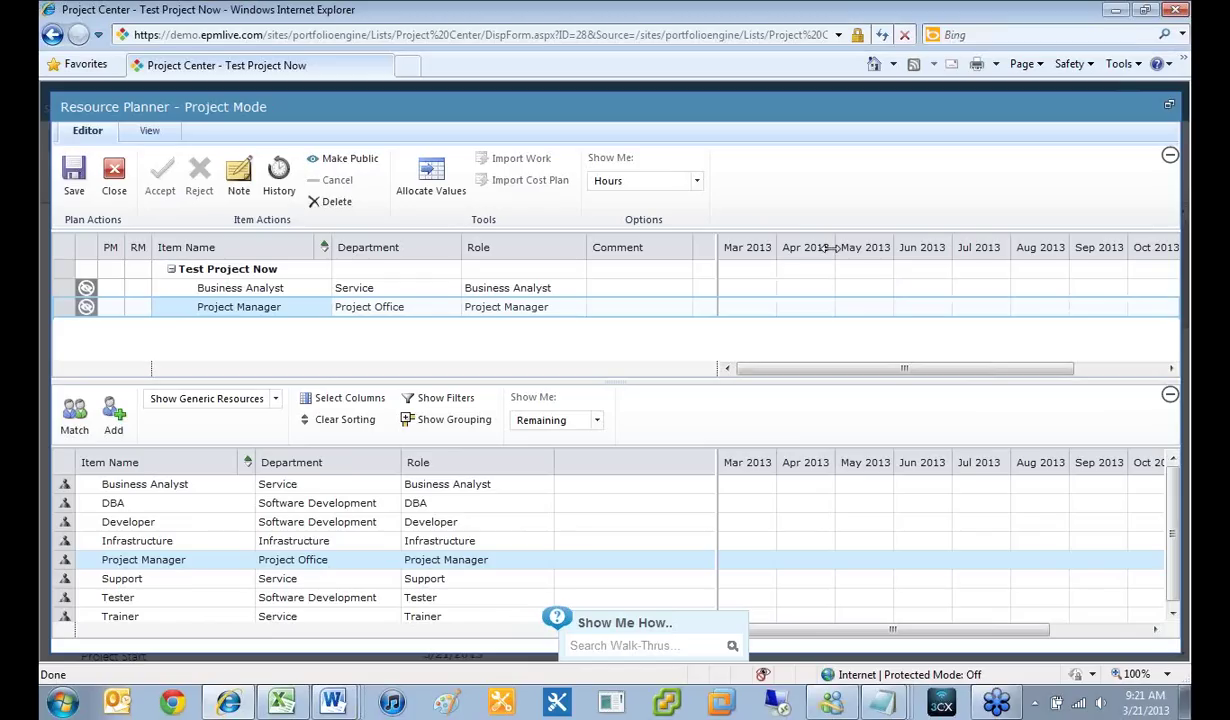
# Step: Display the plan in FTE and allocate 2 FTE to Business Analyst, copied across Mar 2013 to Dec 2013
pyautogui.click(698, 181)
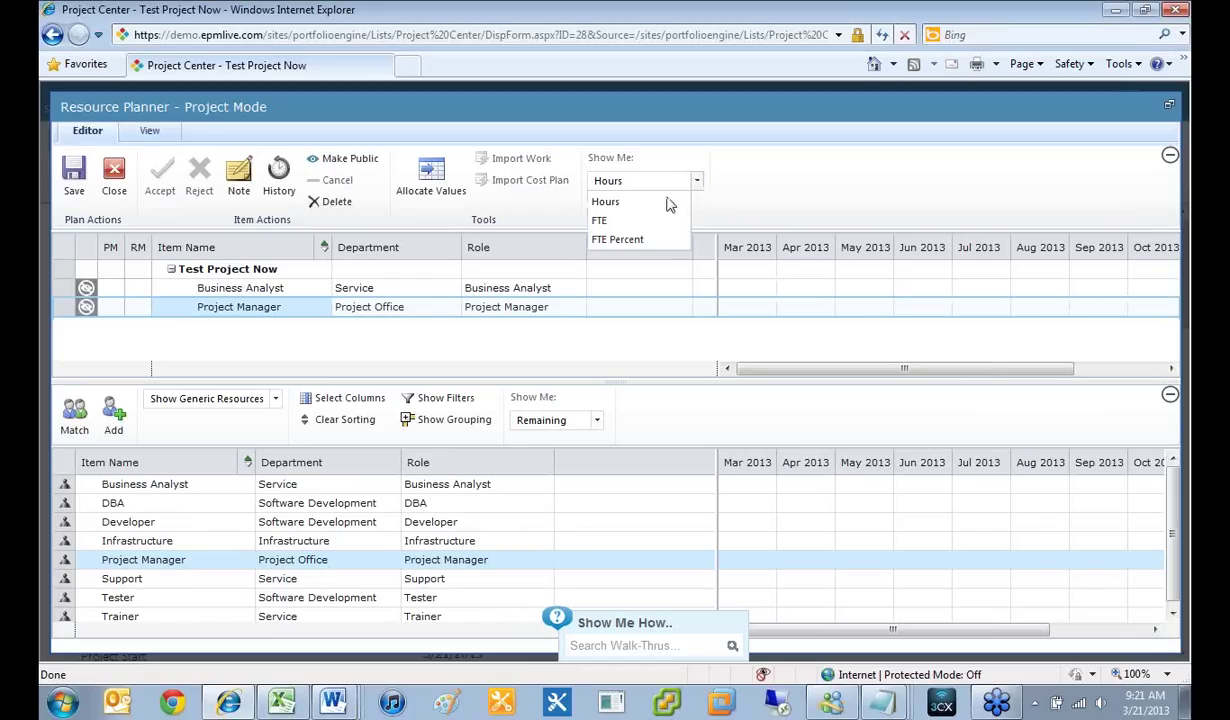
pyautogui.click(611, 222)
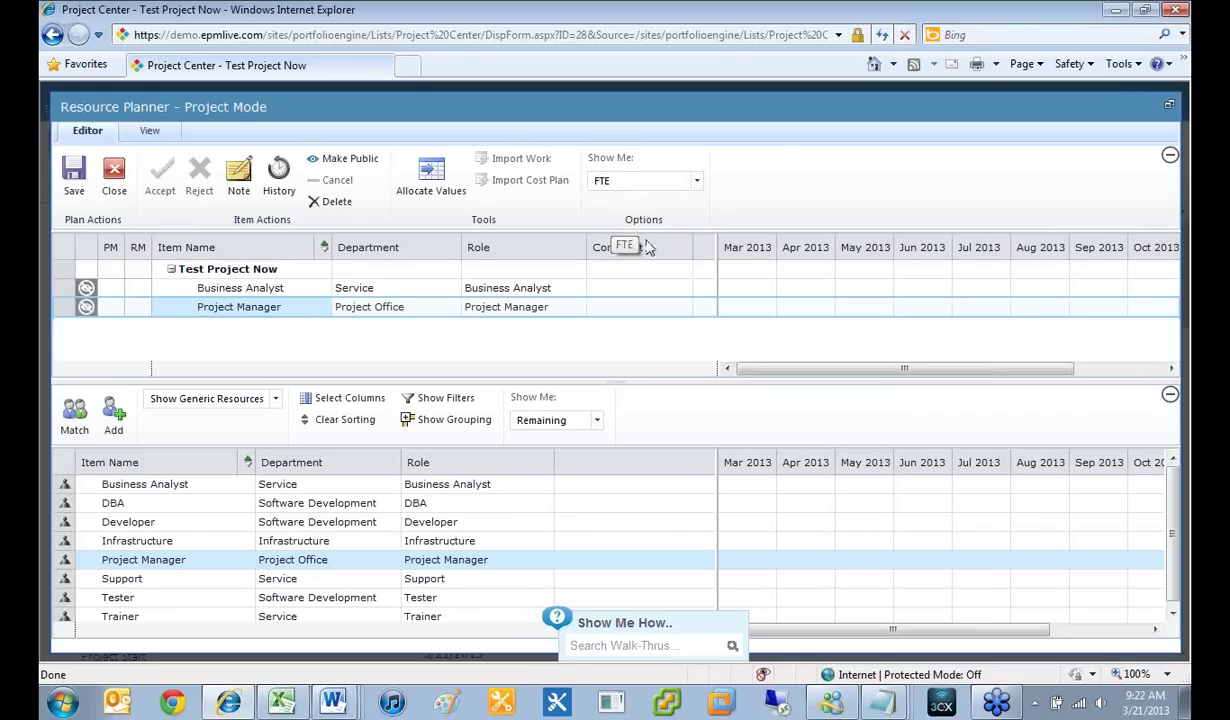
pyautogui.click(749, 288)
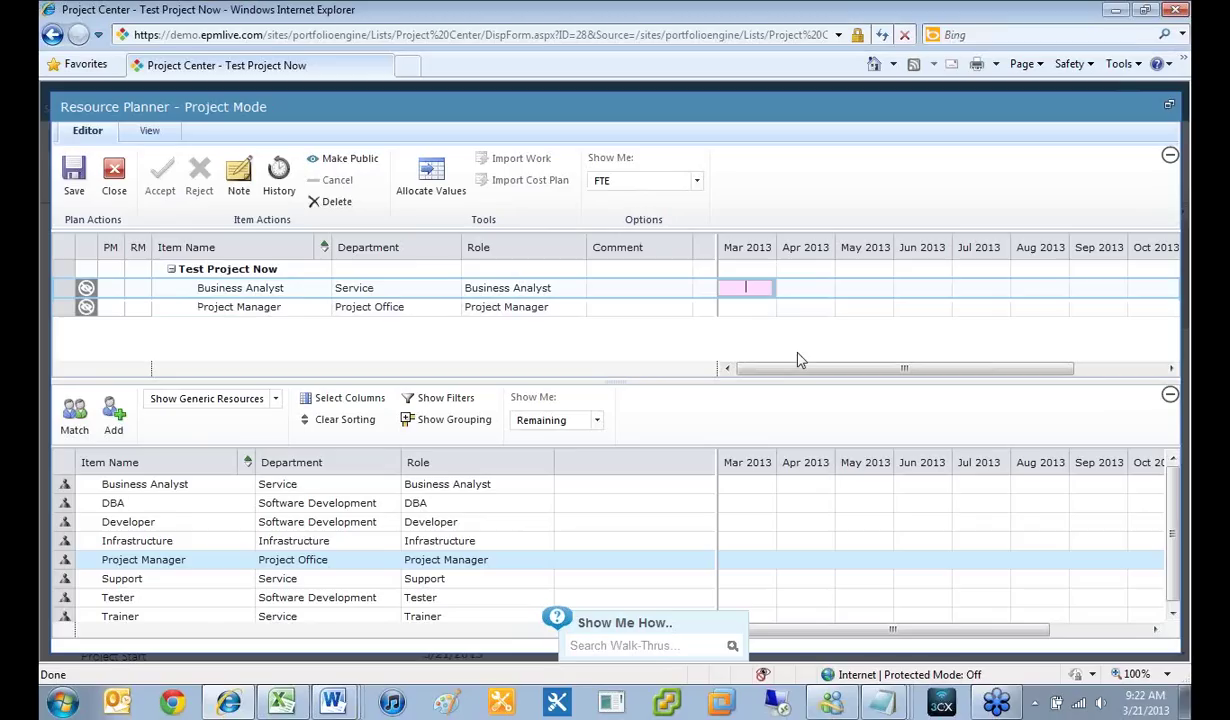
pyautogui.write('2')
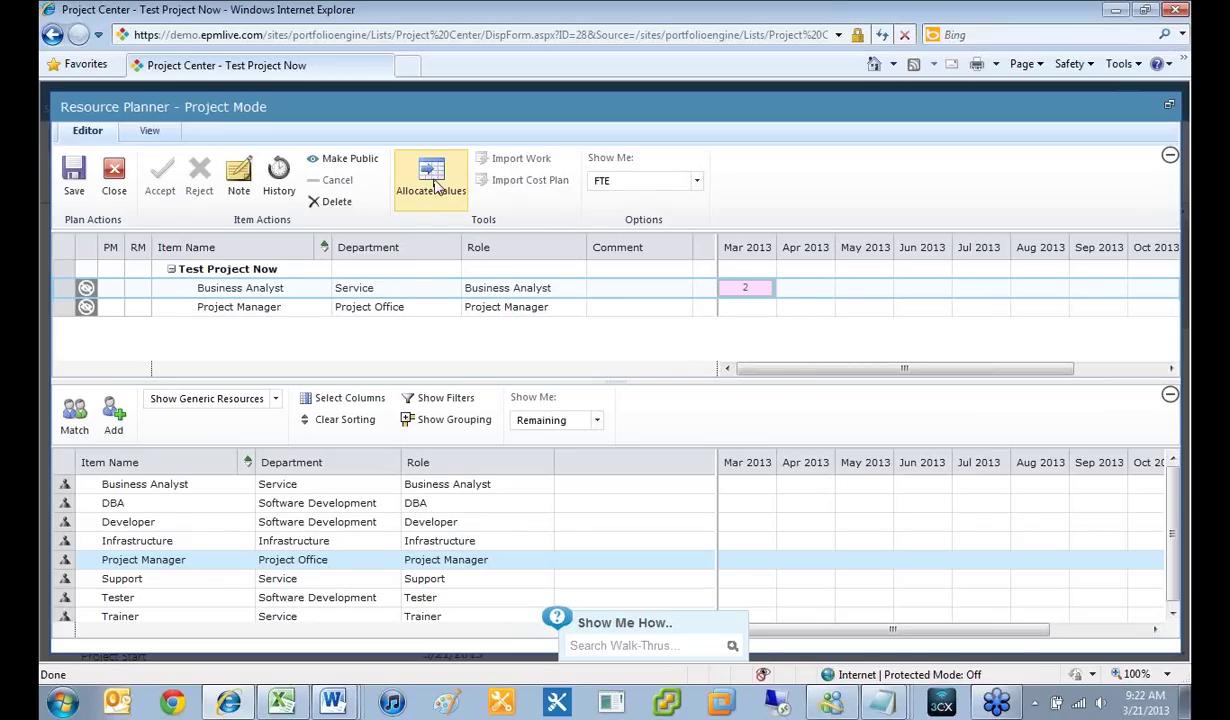
pyautogui.click(437, 188)
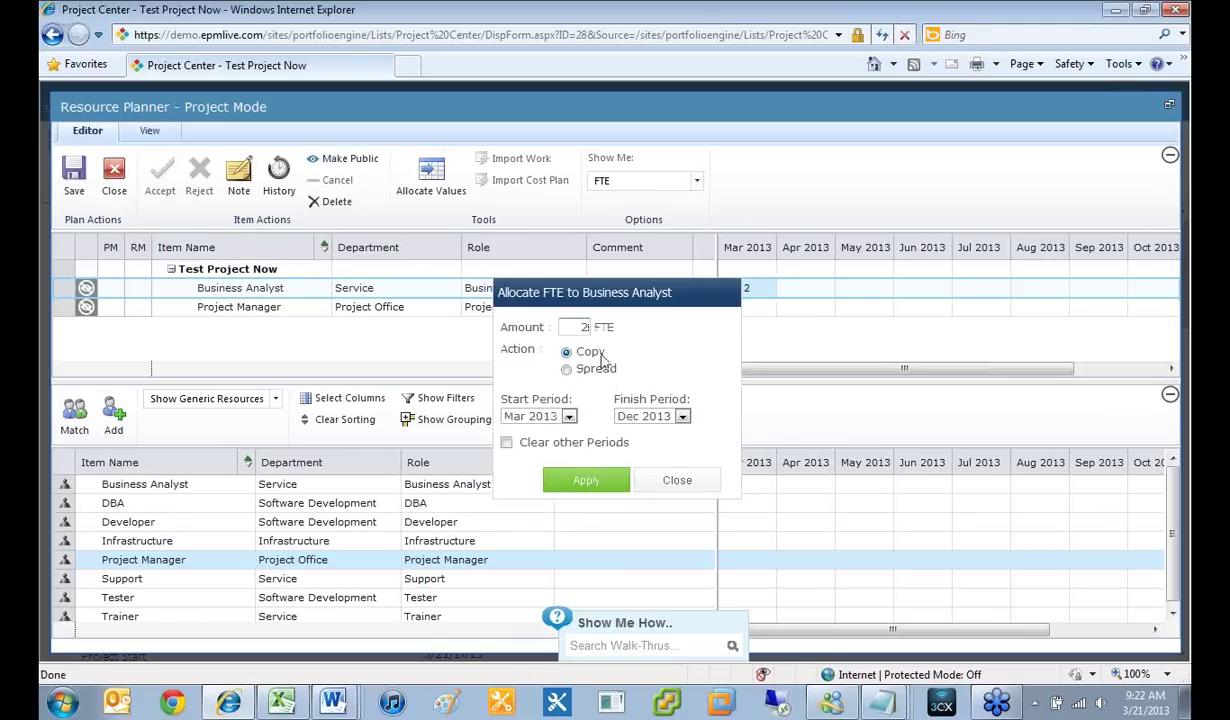
pyautogui.click(584, 479)
pyautogui.click(660, 472)
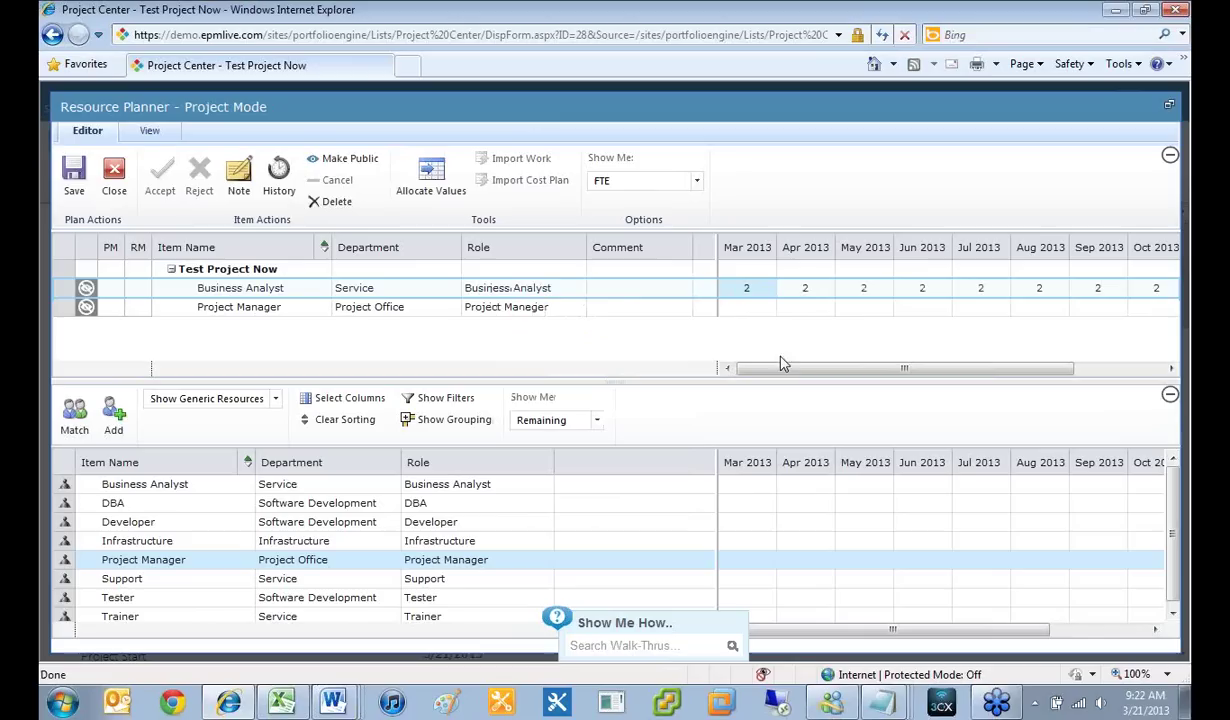
pyautogui.click(1043, 287)
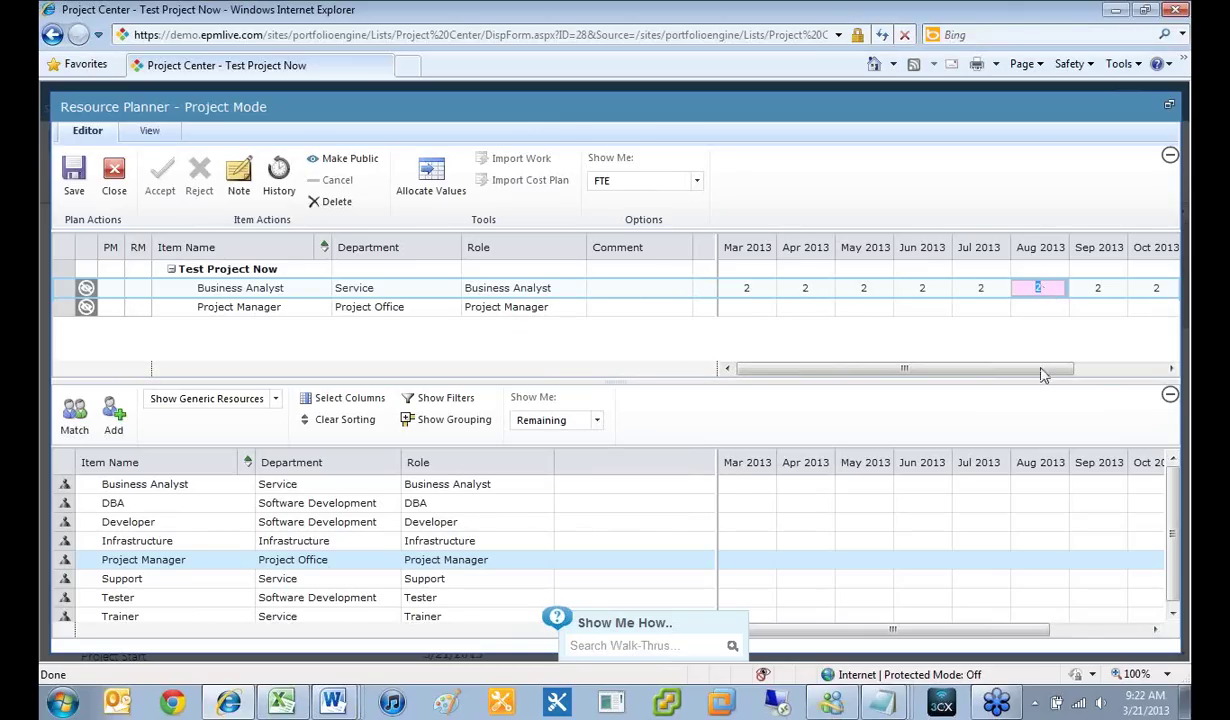
pyautogui.write('1')
pyautogui.press('Return')
pyautogui.click(1005, 285)
pyautogui.write('2')
pyautogui.press('Return')
# Step: Allocate 1 FTE to the Project Manager row, copied across Mar 2013 to Dec 2013
pyautogui.click(755, 308)
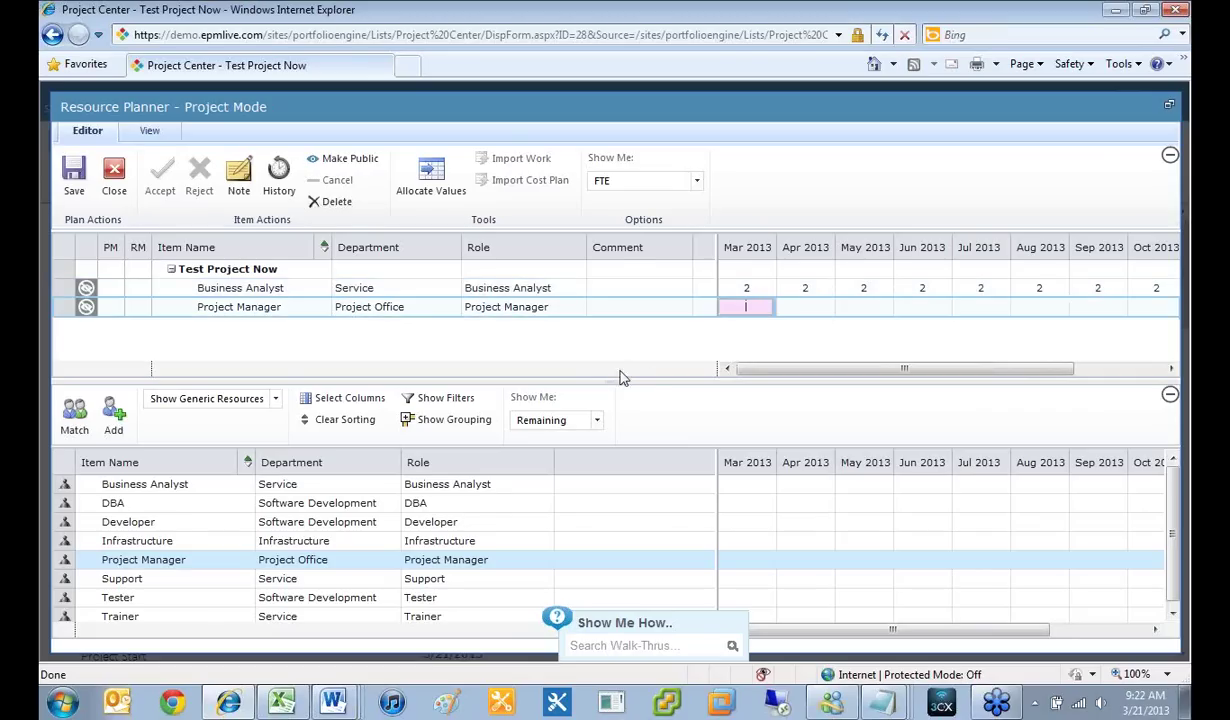
pyautogui.click(428, 180)
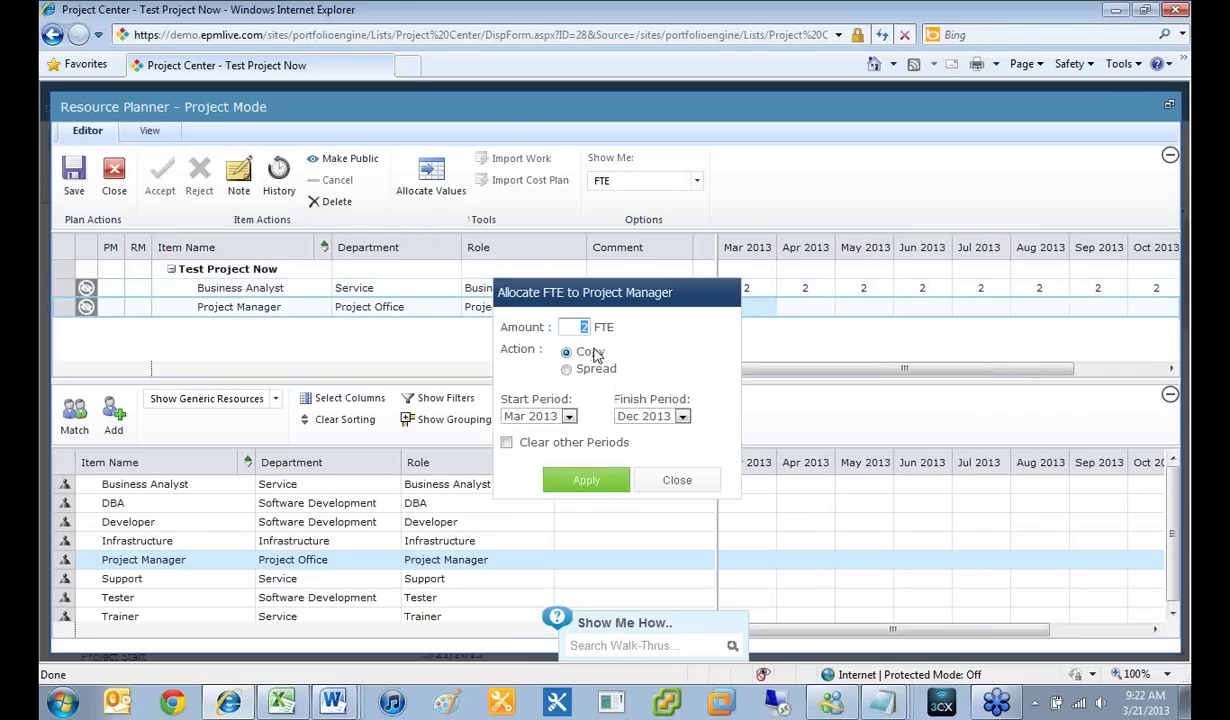
pyautogui.click(586, 481)
pyautogui.click(682, 482)
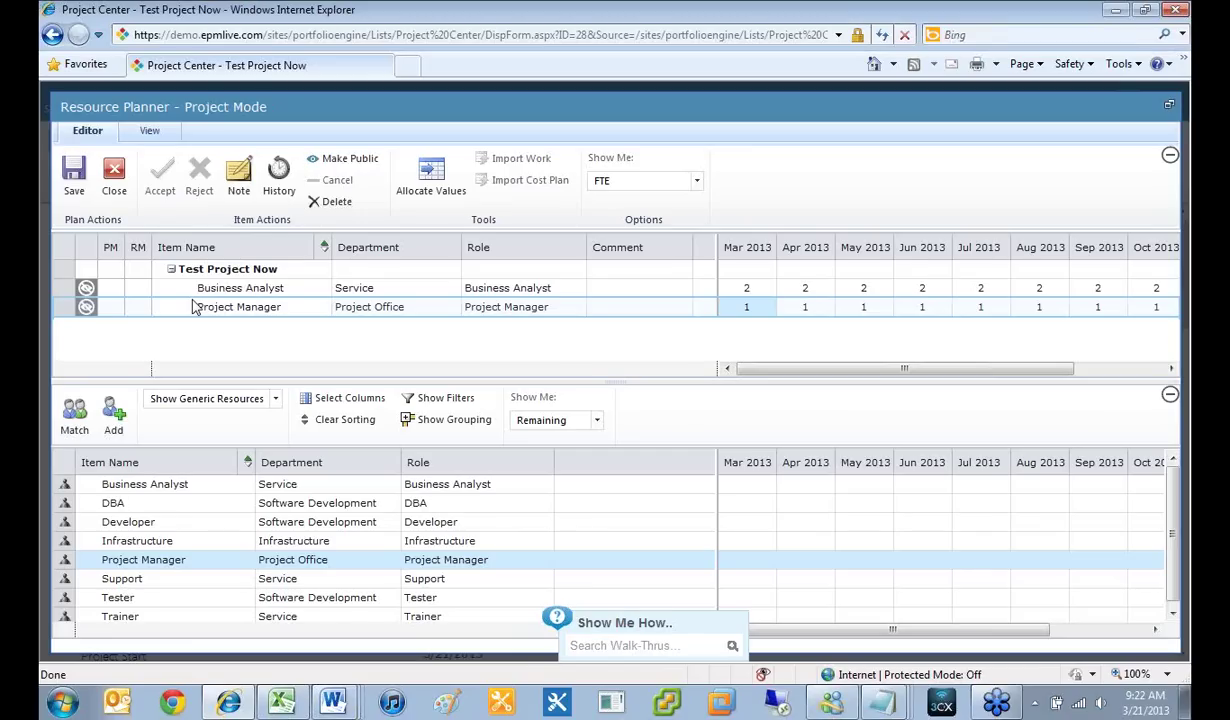
# Step: Match named resources to the Business Analyst requirement and review their match percentages and remaining monthly availability
pyautogui.click(295, 292)
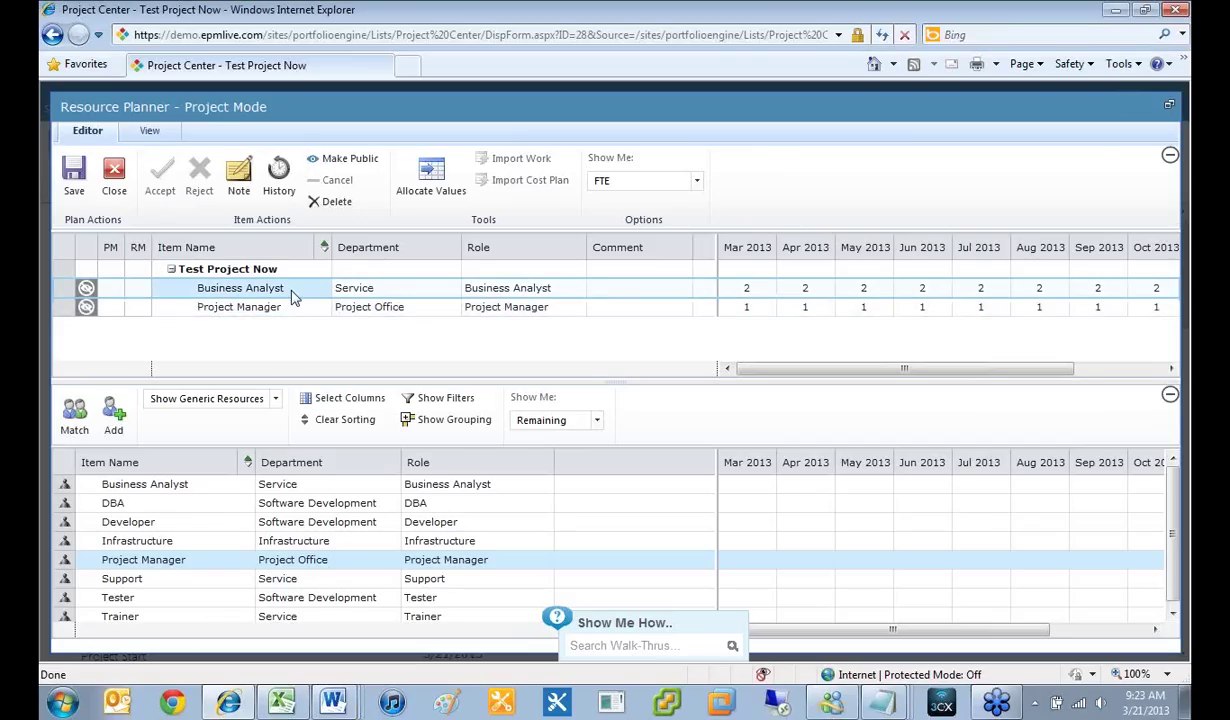
pyautogui.click(76, 415)
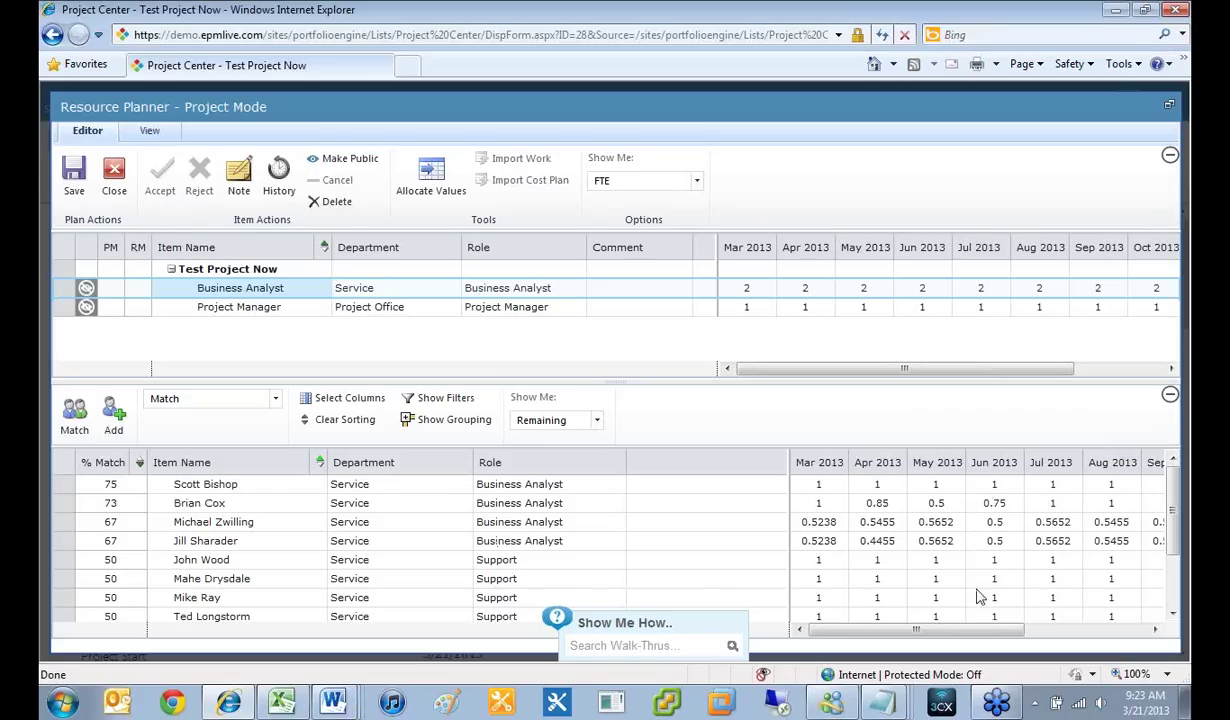
pyautogui.scroll(-3, 1130, 530)
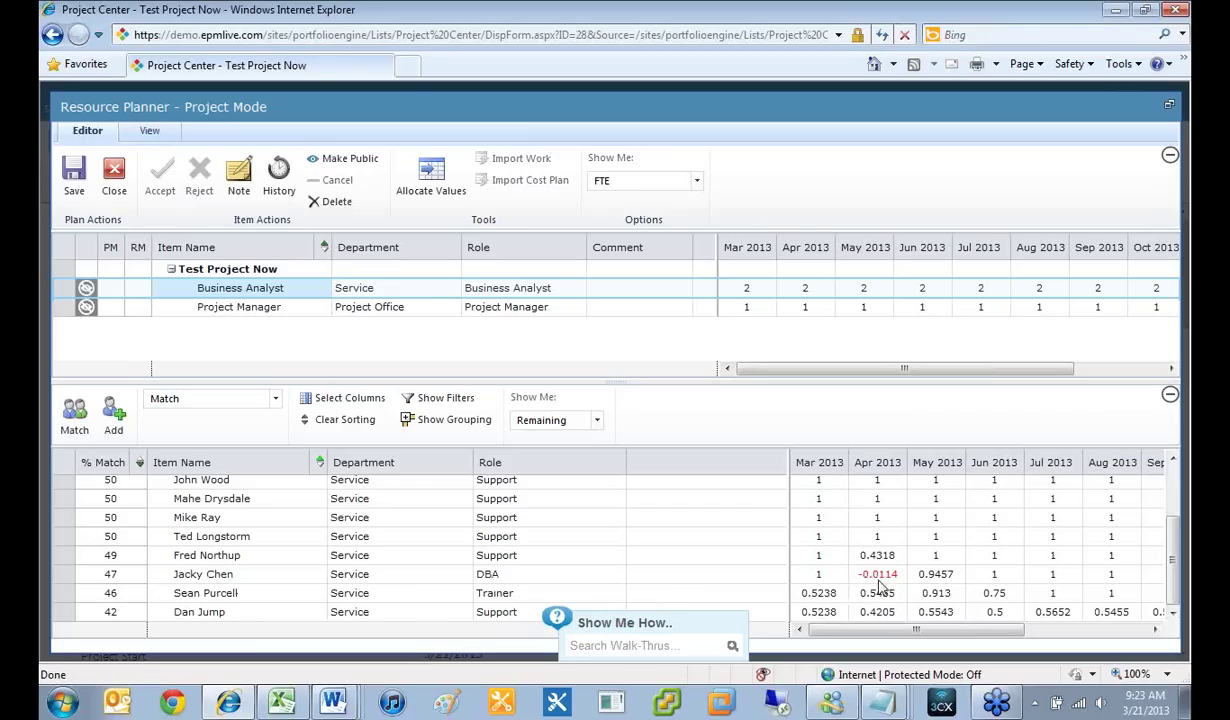
pyautogui.moveTo(1172, 550); pyautogui.dragTo(1188, 485)
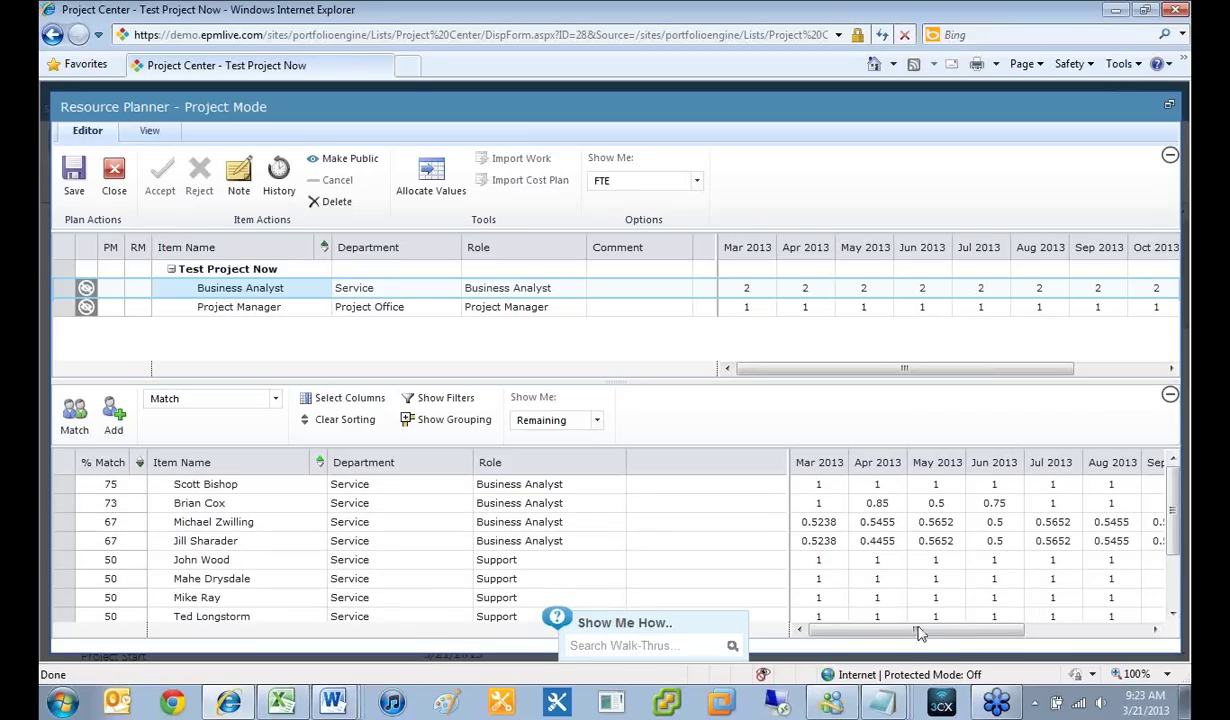
pyautogui.moveTo(926, 641); pyautogui.dragTo(780, 636)
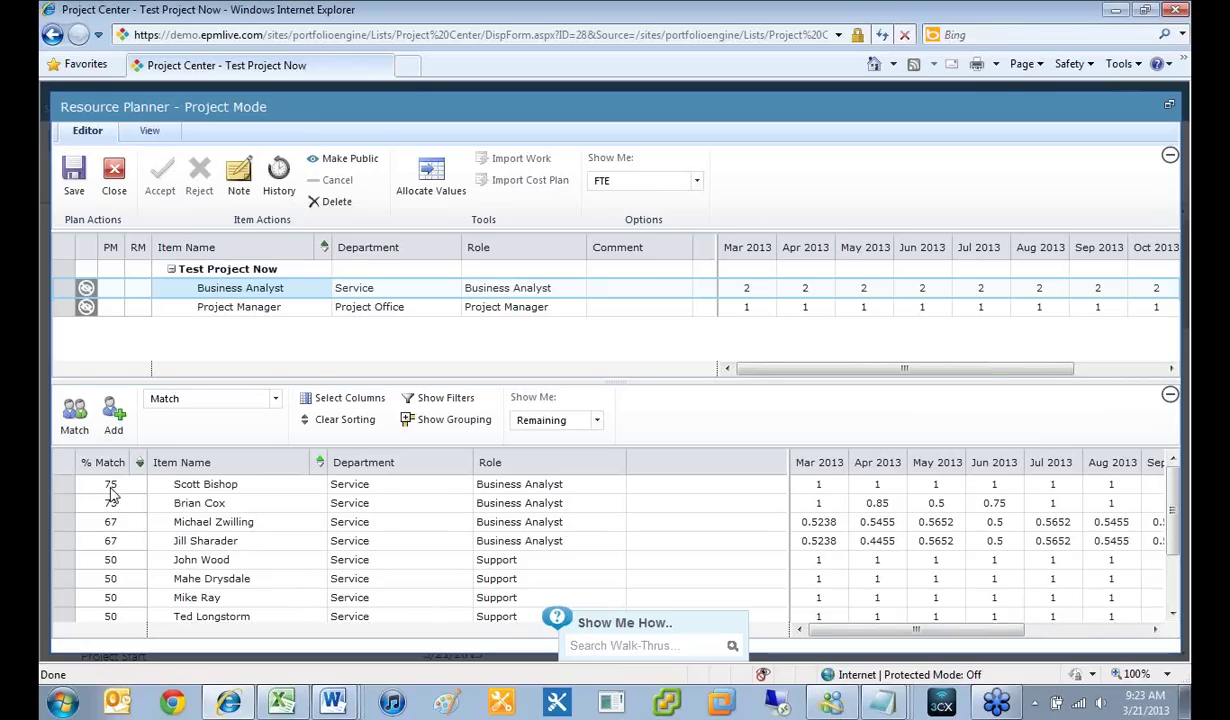
# Step: Fulfill the Business Analyst requirement with the 75% match resource, and split that resource's row with the 73% match resource
pyautogui.click(258, 487)
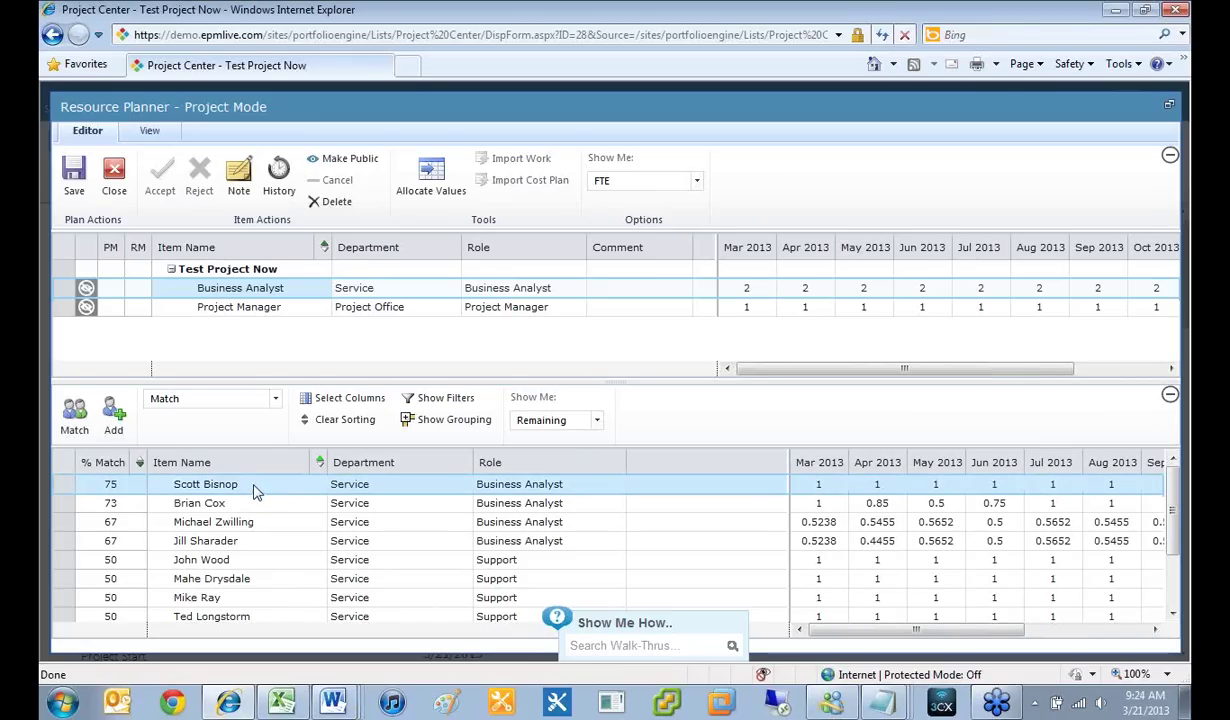
pyautogui.moveTo(245, 494); pyautogui.dragTo(284, 296)
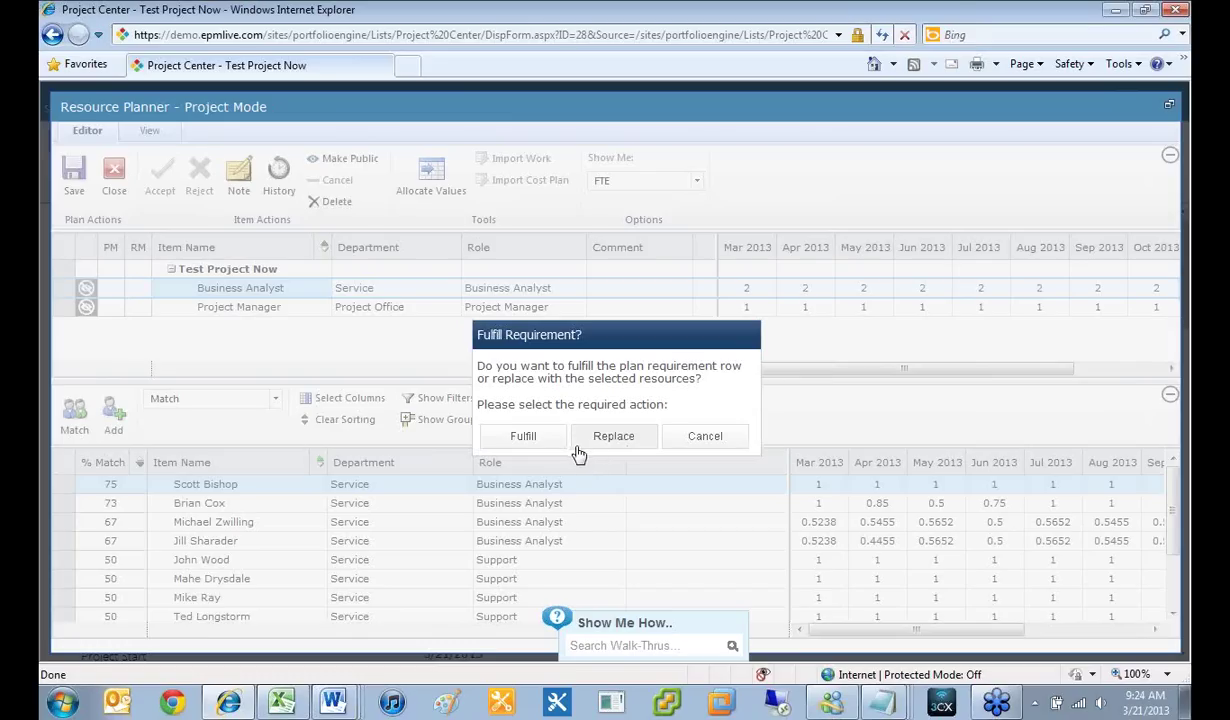
pyautogui.click(522, 437)
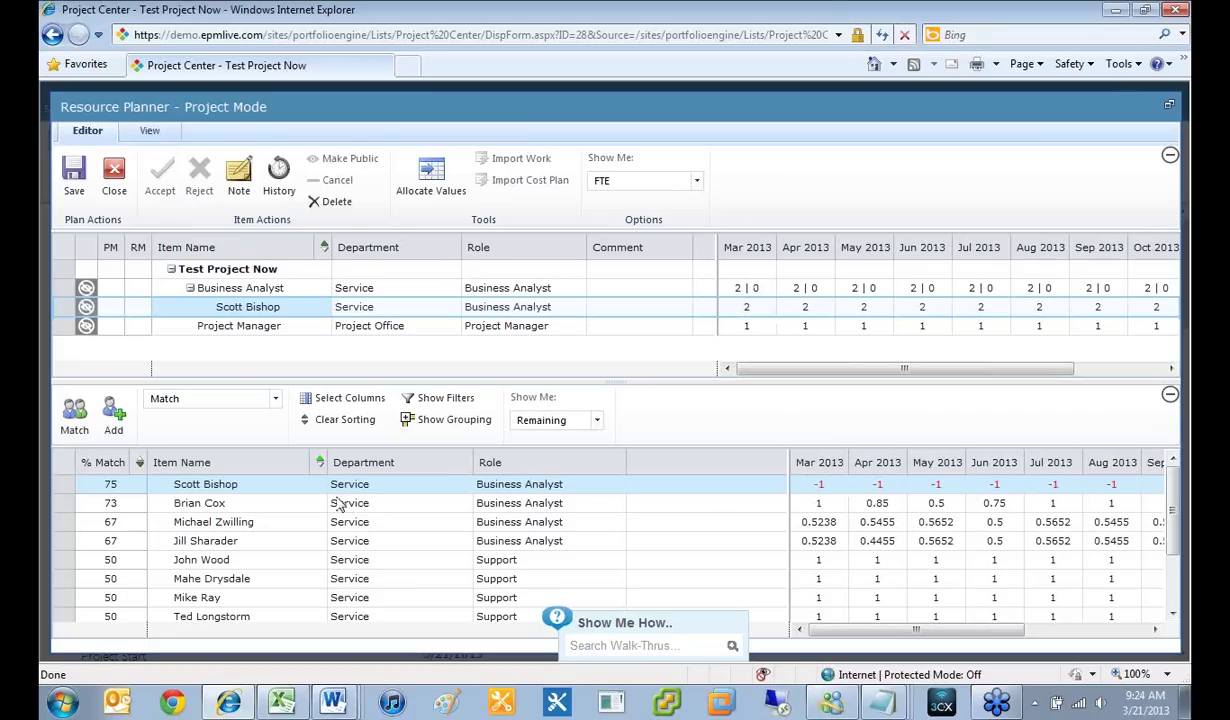
pyautogui.click(283, 508)
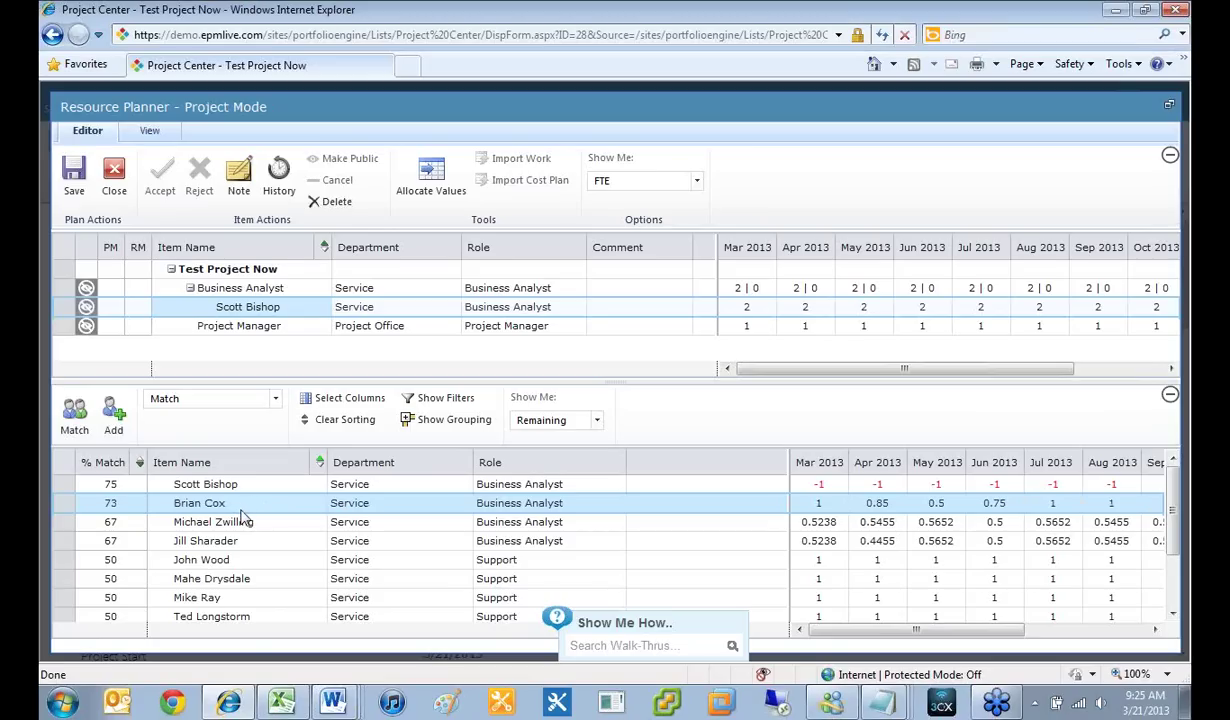
pyautogui.moveTo(240, 508); pyautogui.dragTo(270, 318)
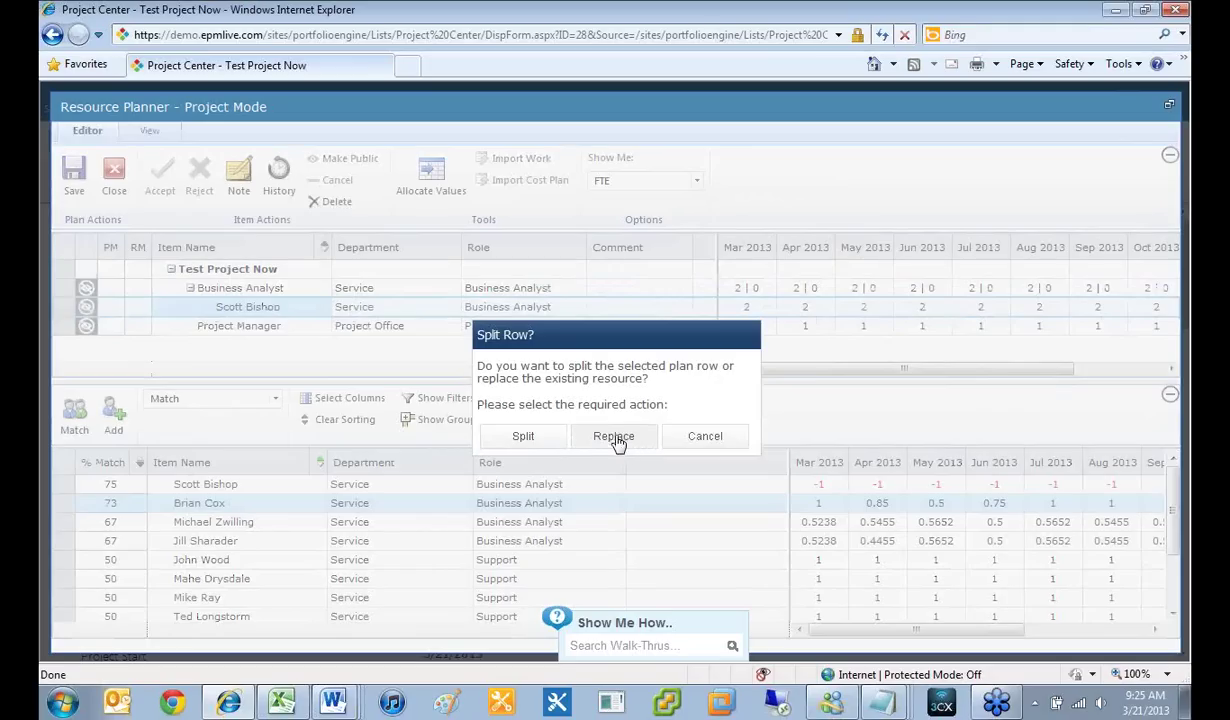
pyautogui.click(522, 443)
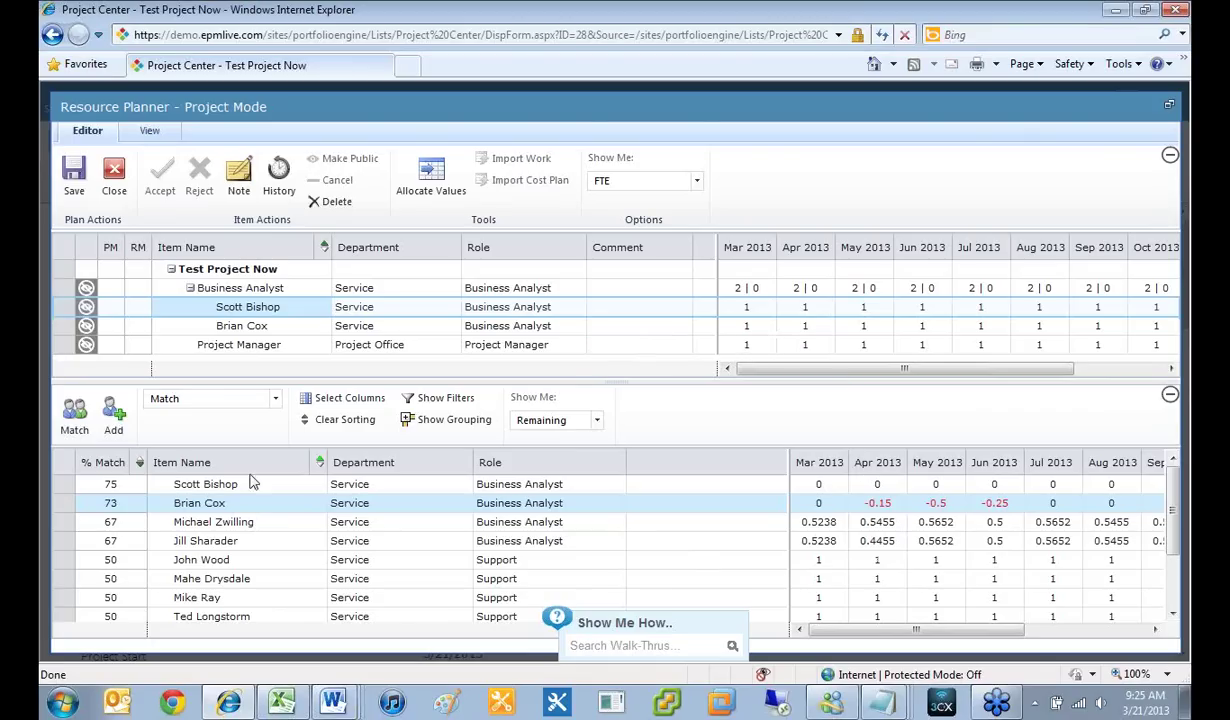
# Step: Match resources to the Project Manager requirement and fulfill it with the first 100% match
pyautogui.click(233, 340)
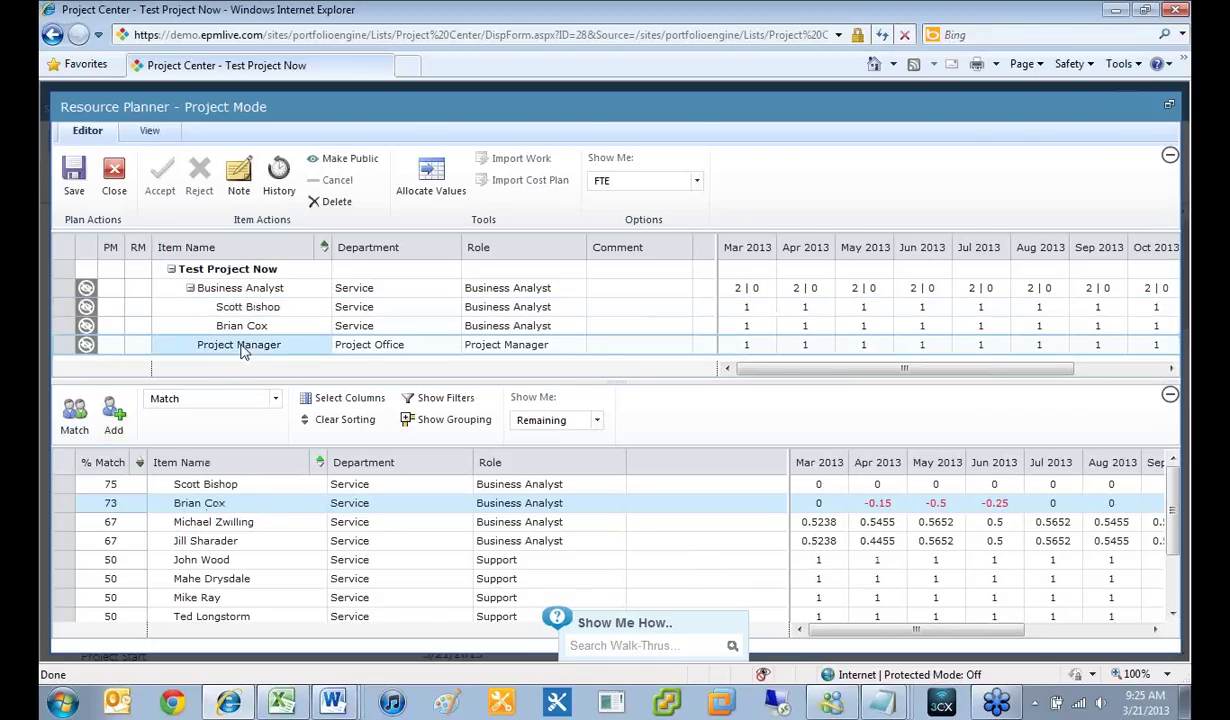
pyautogui.click(74, 428)
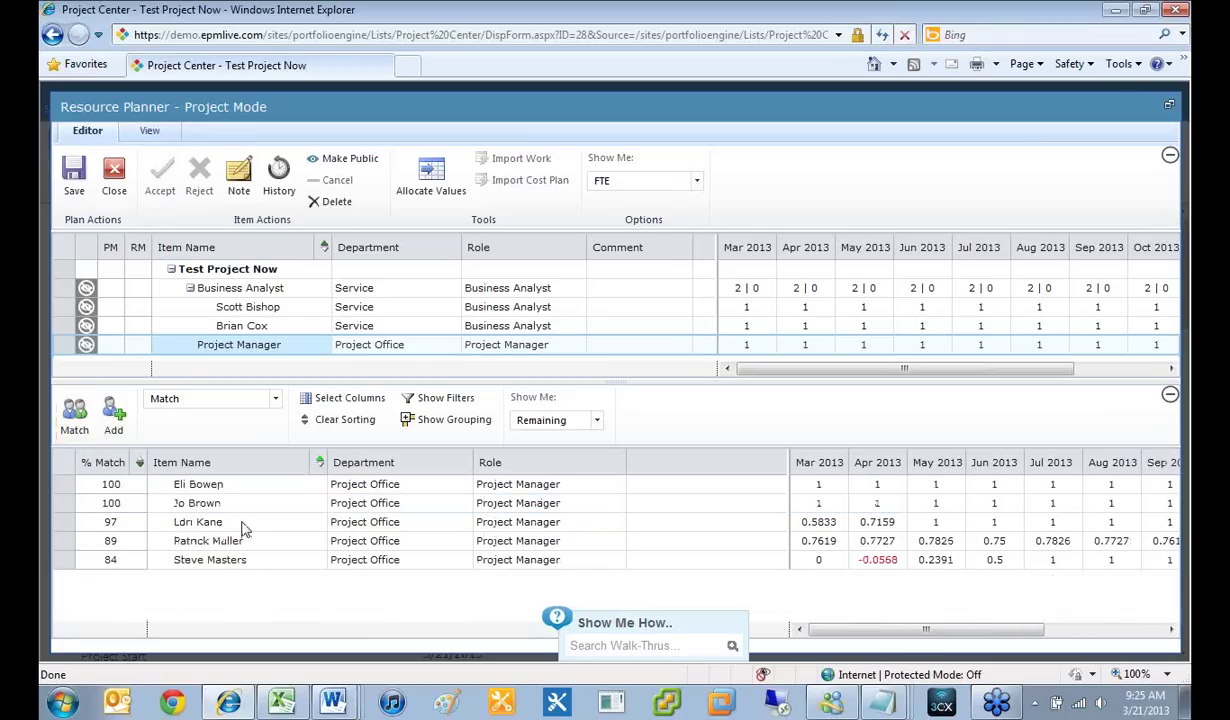
pyautogui.click(238, 486)
pyautogui.moveTo(235, 490); pyautogui.dragTo(250, 355)
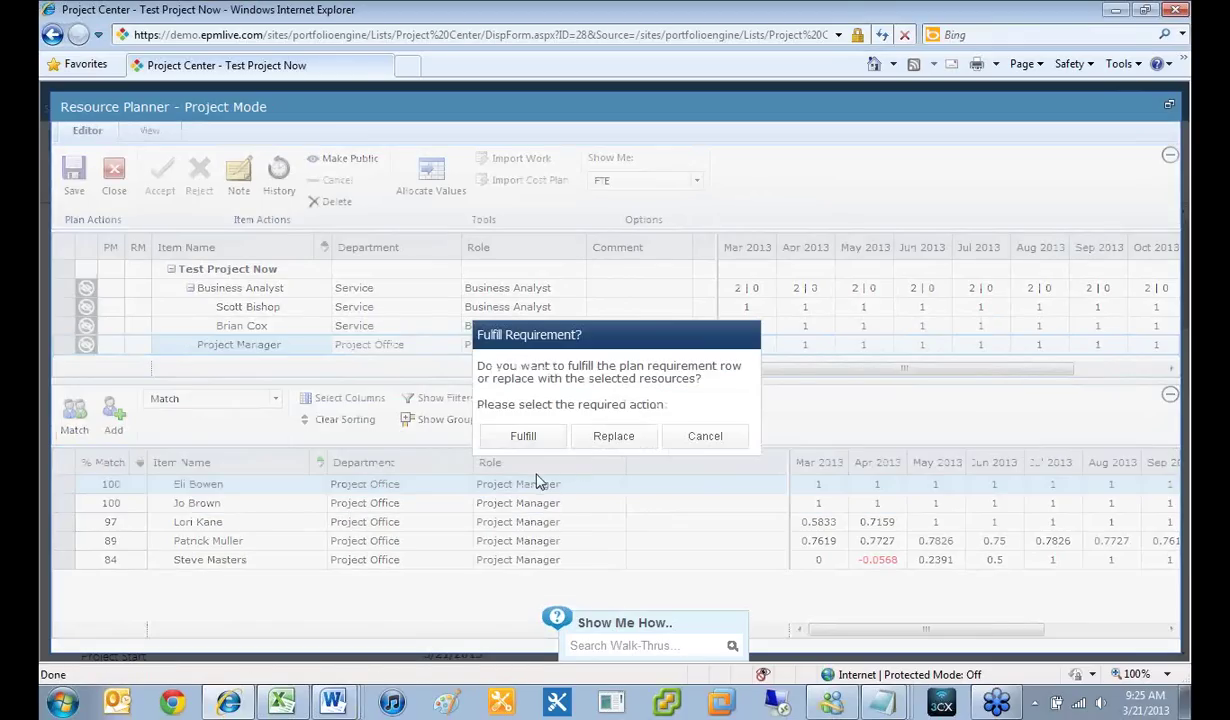
pyautogui.click(522, 437)
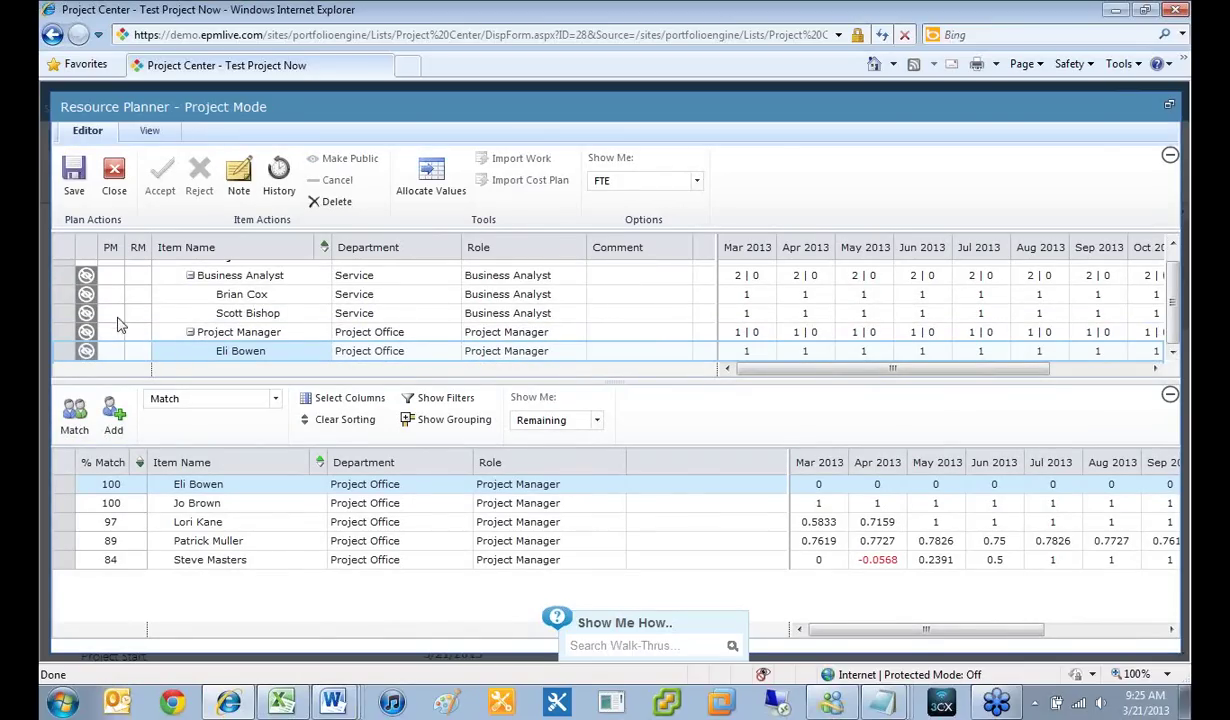
# Step: Save the resource plan and make its private rows public
pyautogui.scroll(1, 180, 335)
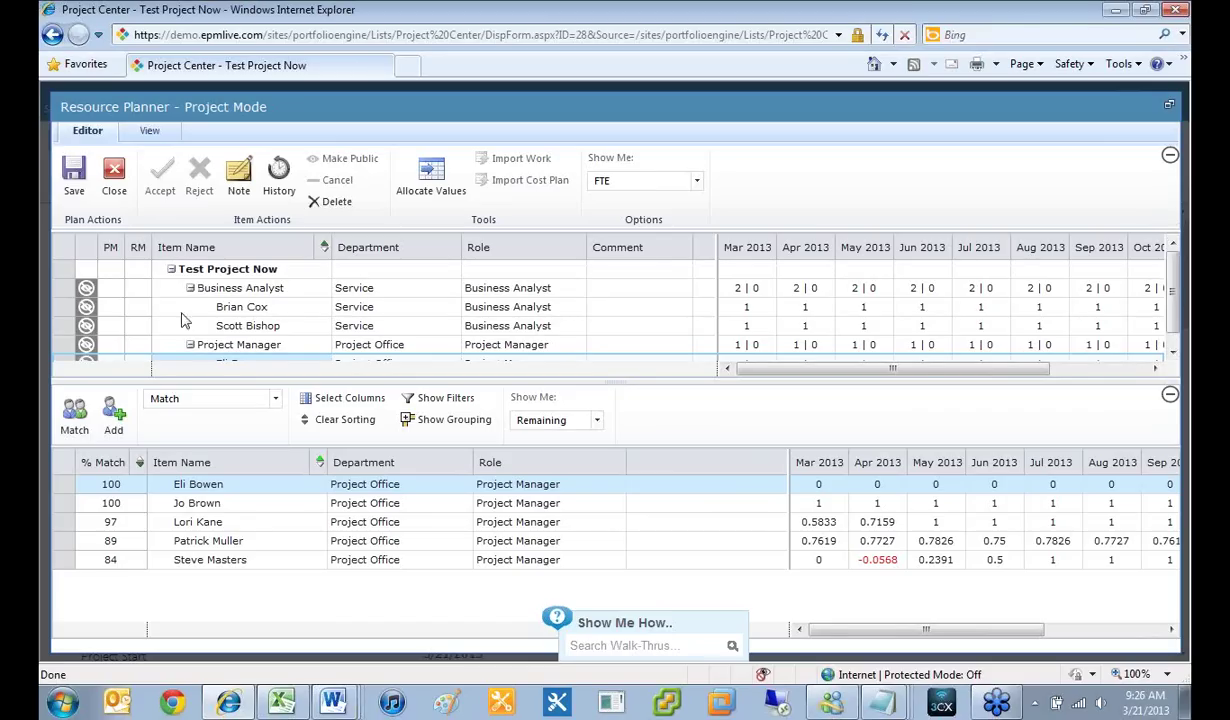
pyautogui.click(73, 180)
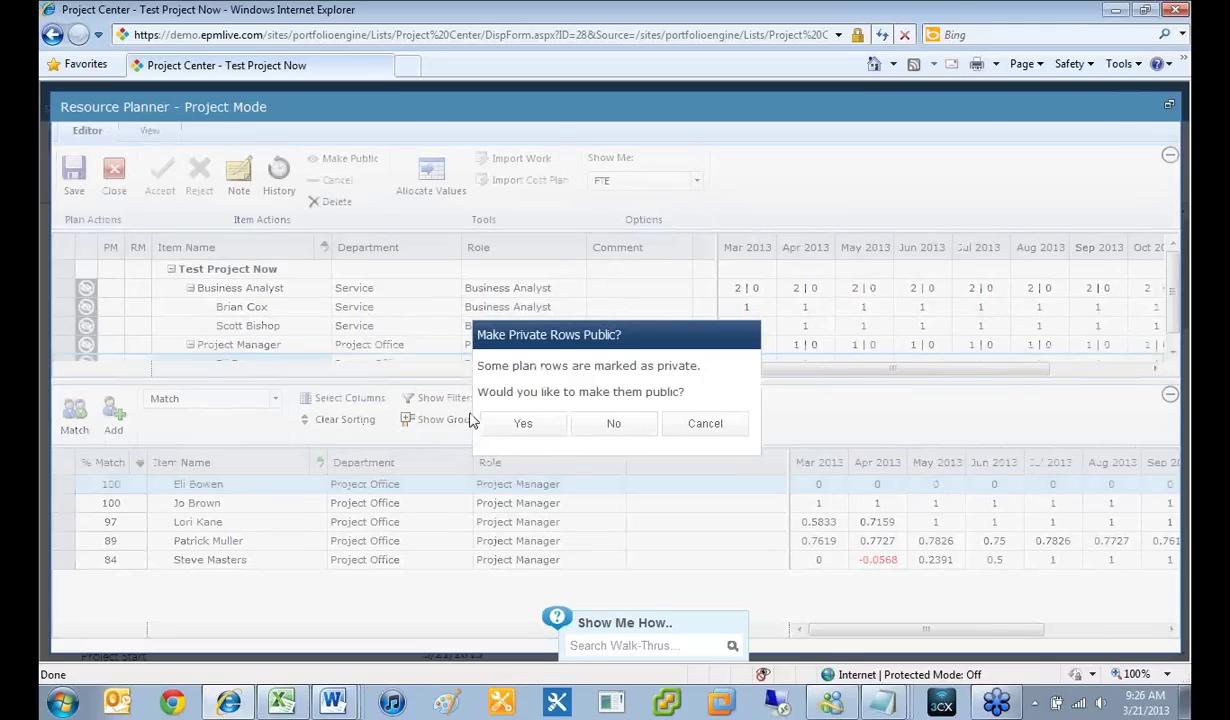
pyautogui.click(525, 428)
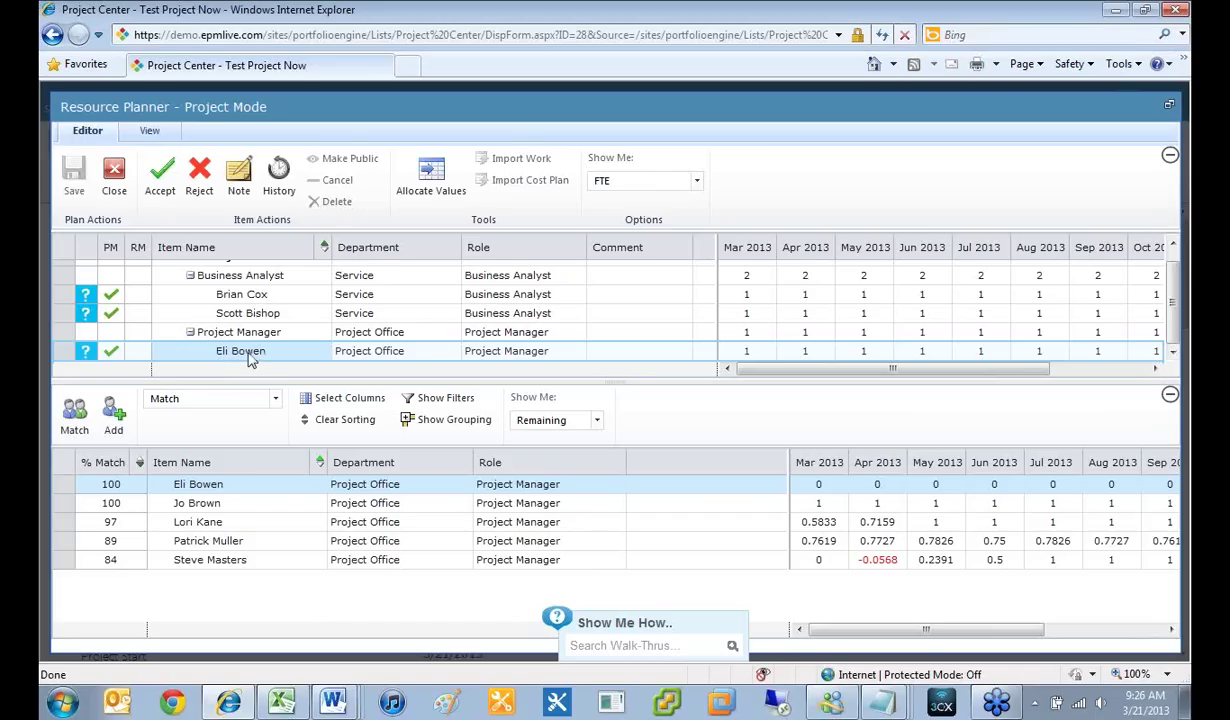
# Step: Accept the Project Manager resource and the second Business Analyst resource on the resource manager's side, and save the resource plan
pyautogui.click(167, 300)
pyautogui.click(136, 295)
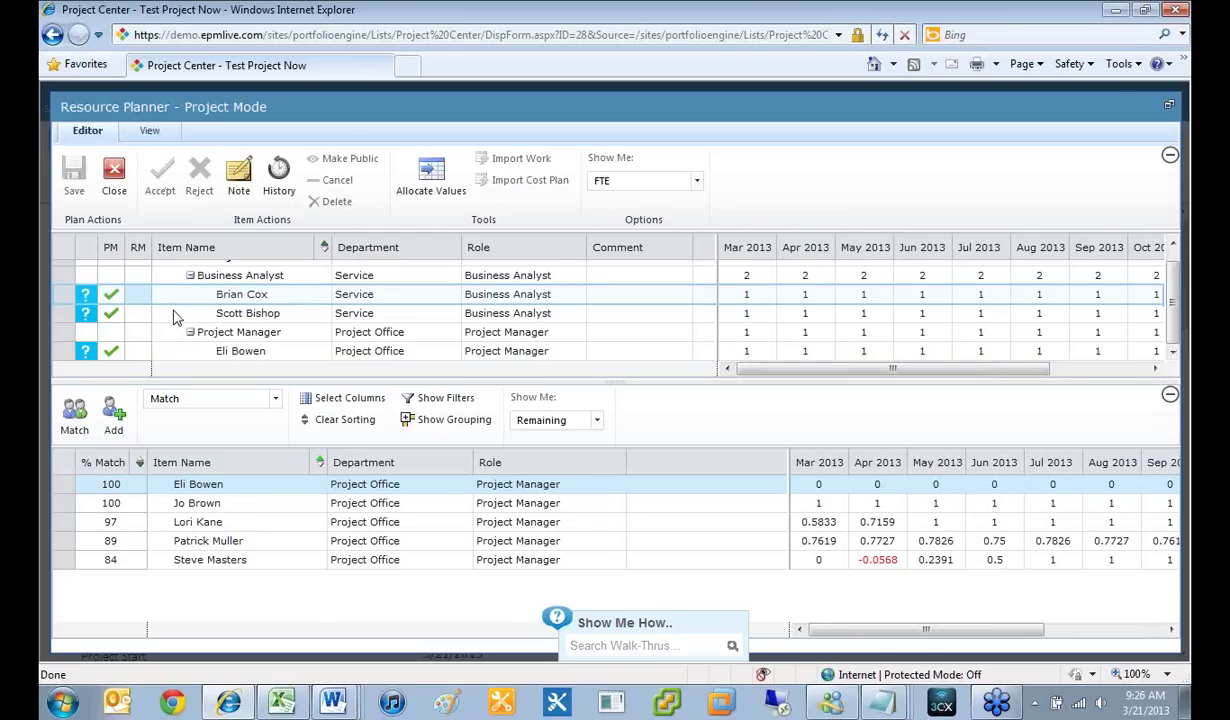
pyautogui.click(168, 312)
pyautogui.click(166, 352)
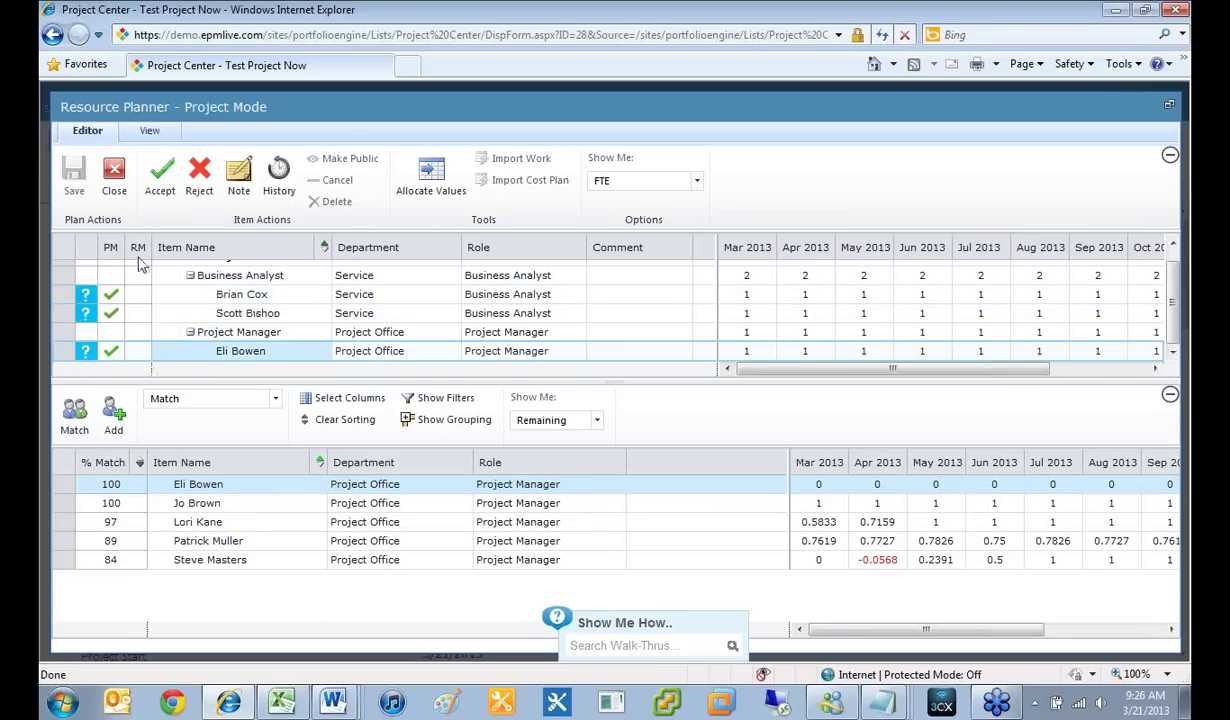
pyautogui.click(160, 178)
pyautogui.click(173, 315)
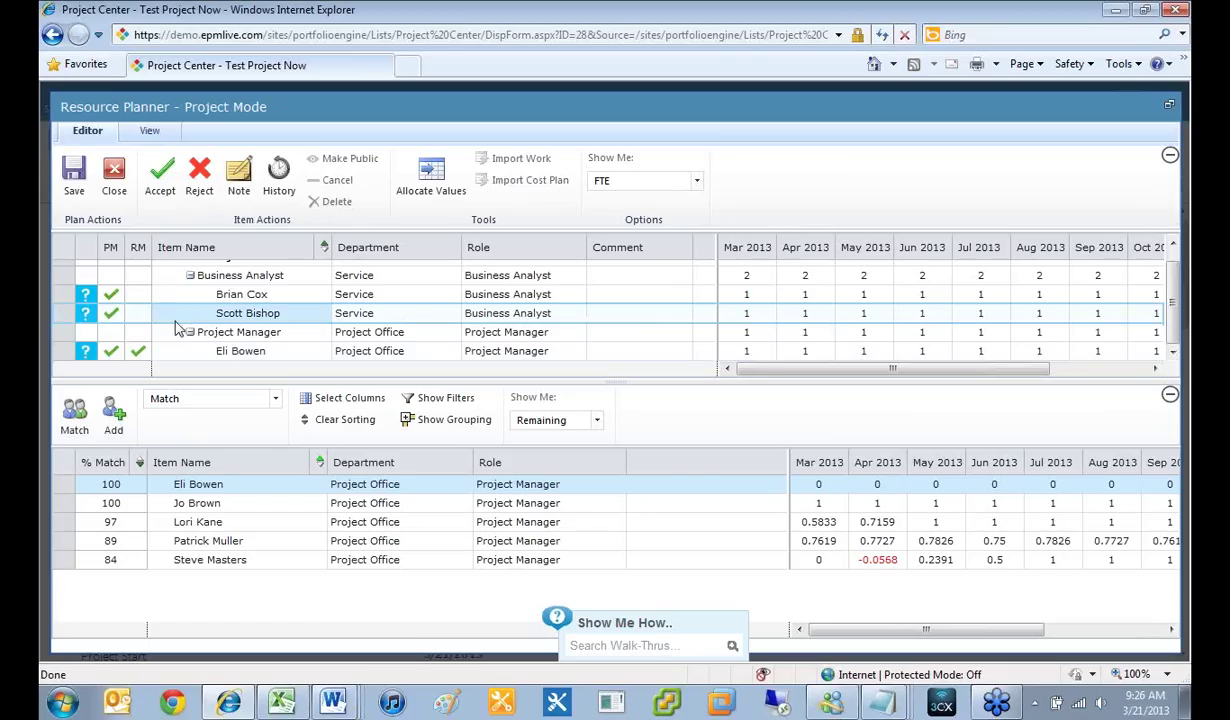
pyautogui.click(158, 179)
pyautogui.click(74, 178)
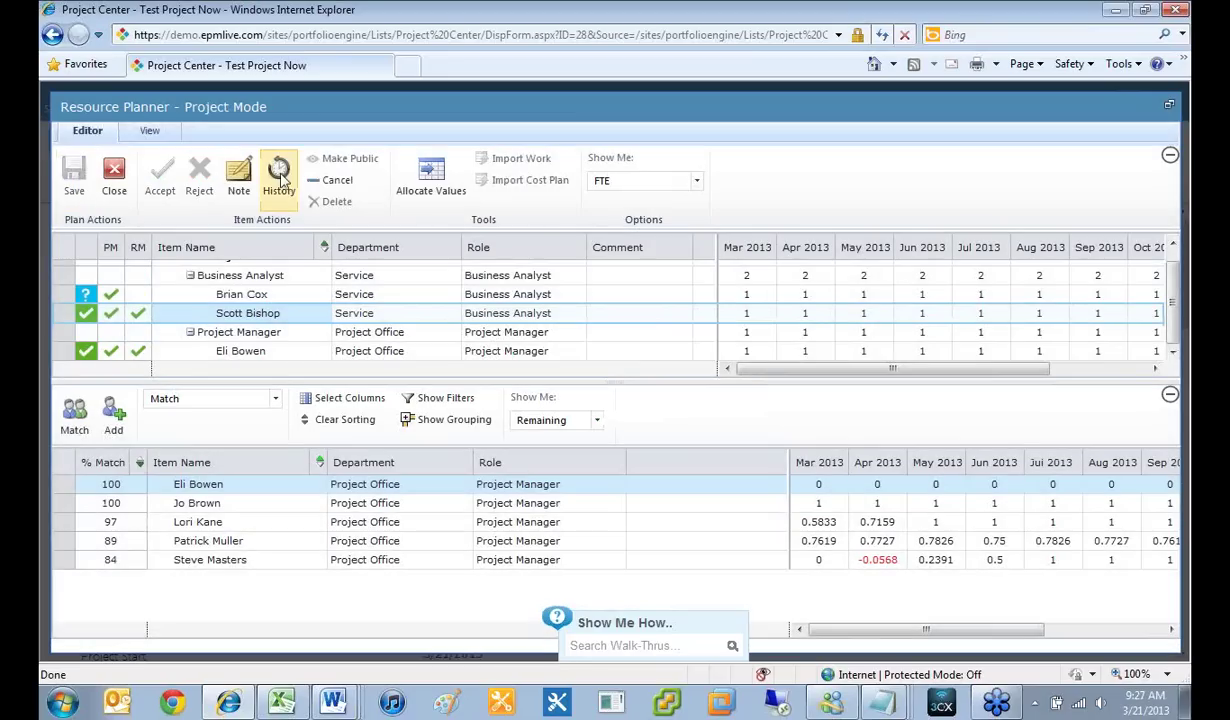
# Step: Review the notification history of the second Business Analyst resource's plan row and open its note
pyautogui.click(280, 176)
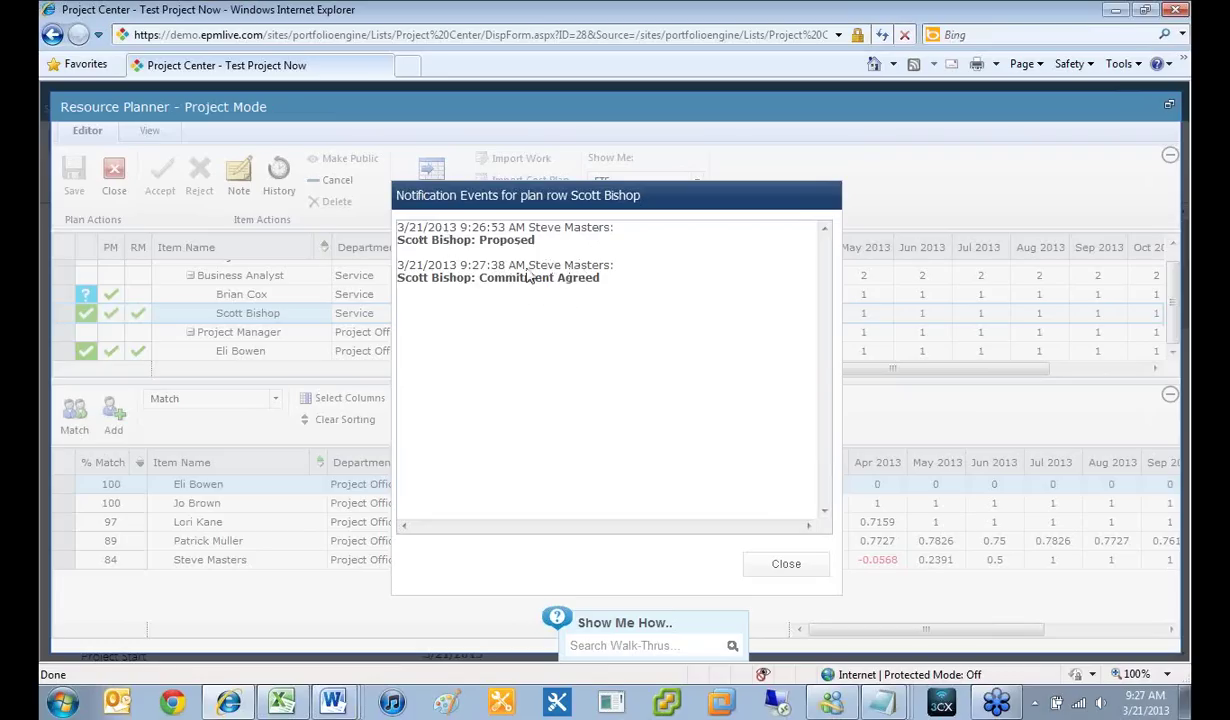
pyautogui.click(787, 566)
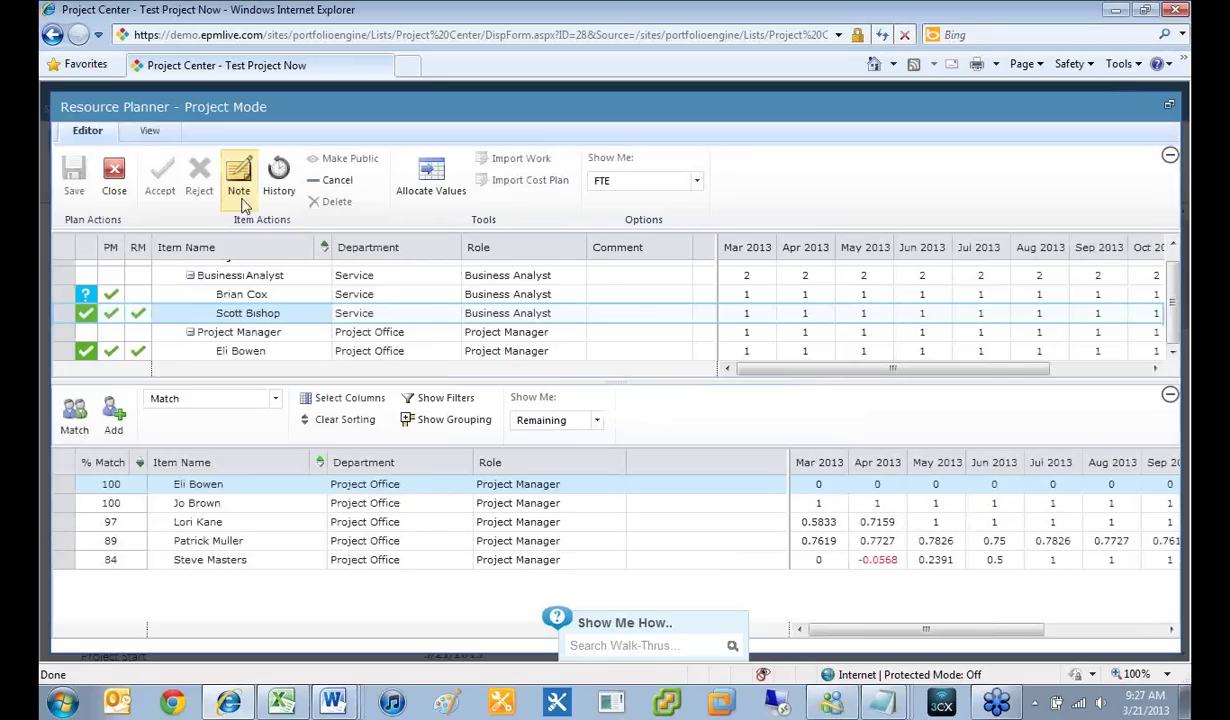
pyautogui.click(238, 192)
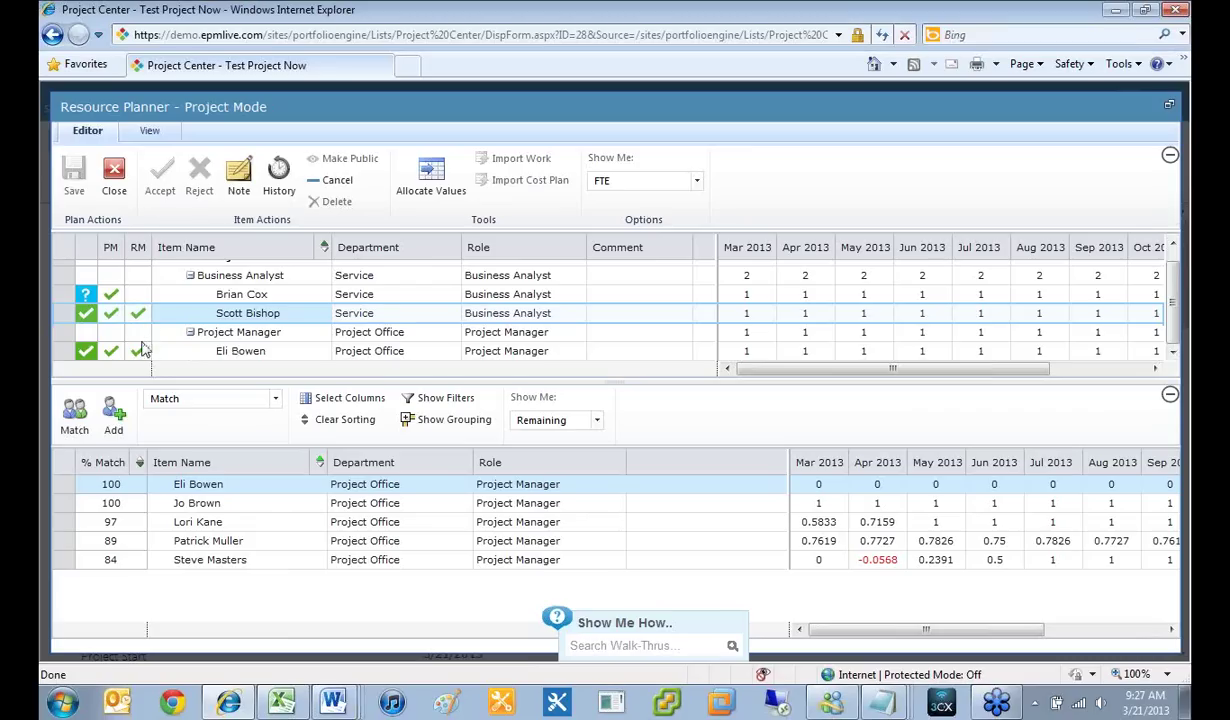
pyautogui.scroll(1, 92, 322)
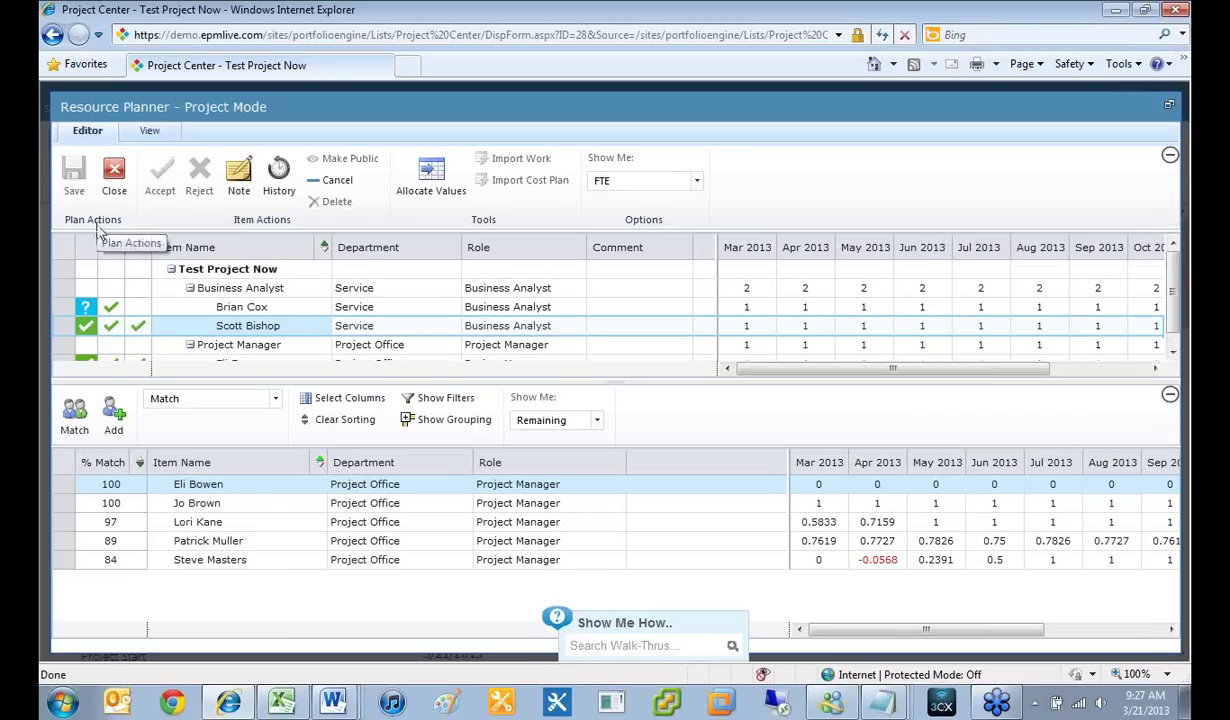
# Step: Close the resource planner and open the cost planner for Test Project Now
pyautogui.click(114, 178)
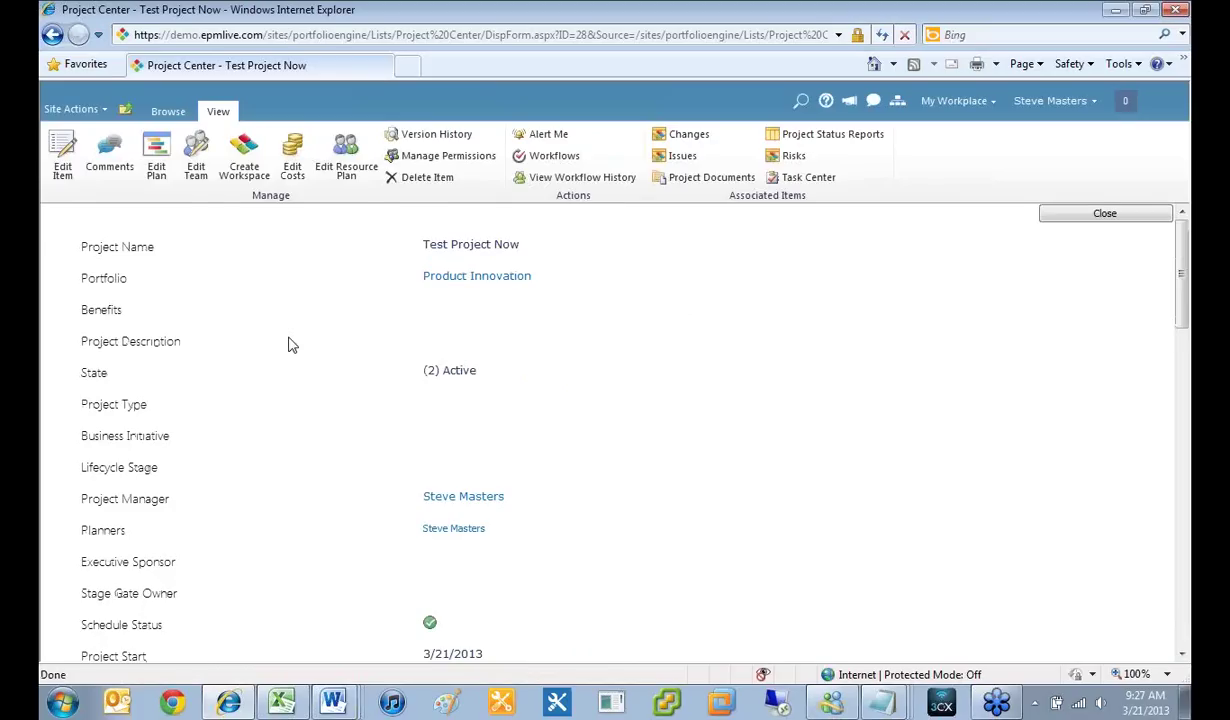
pyautogui.click(214, 113)
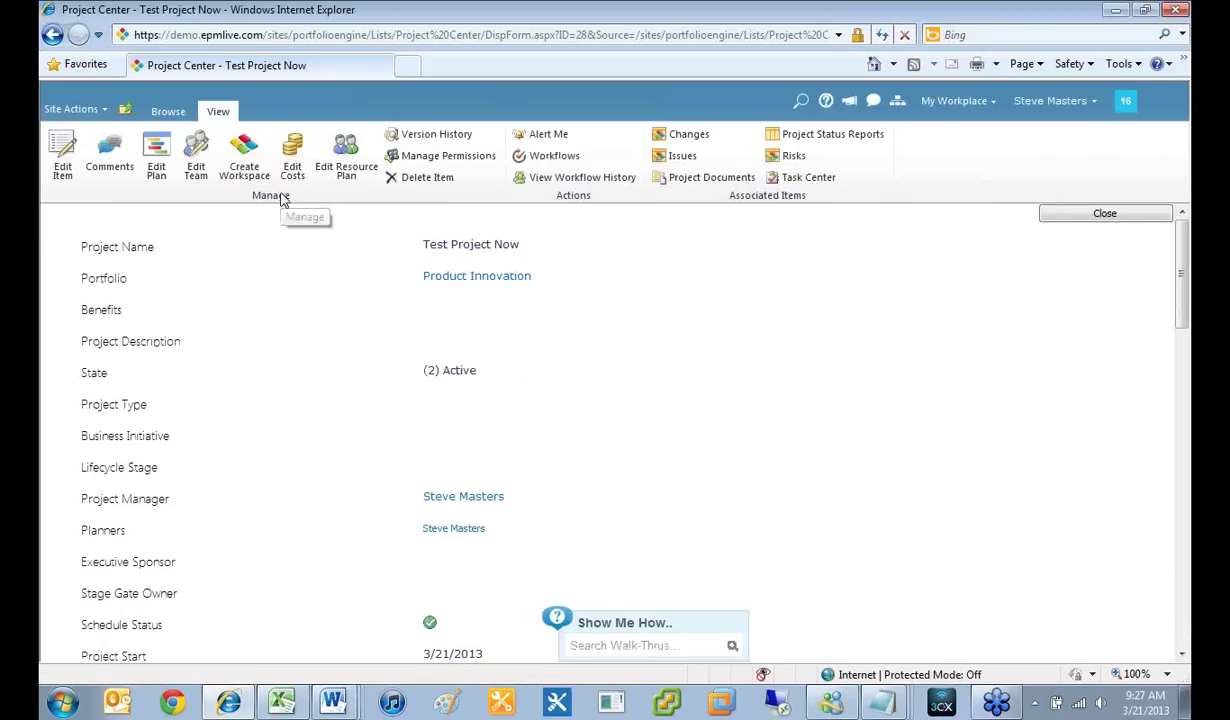
pyautogui.click(219, 113)
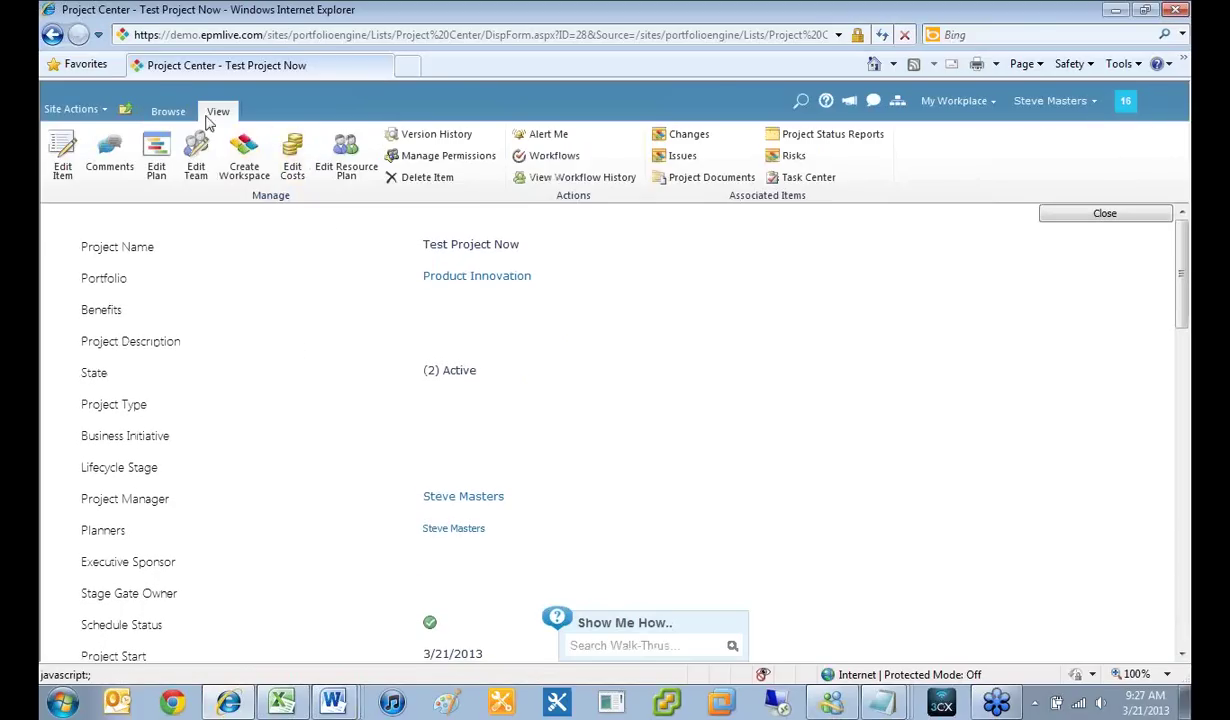
pyautogui.click(294, 160)
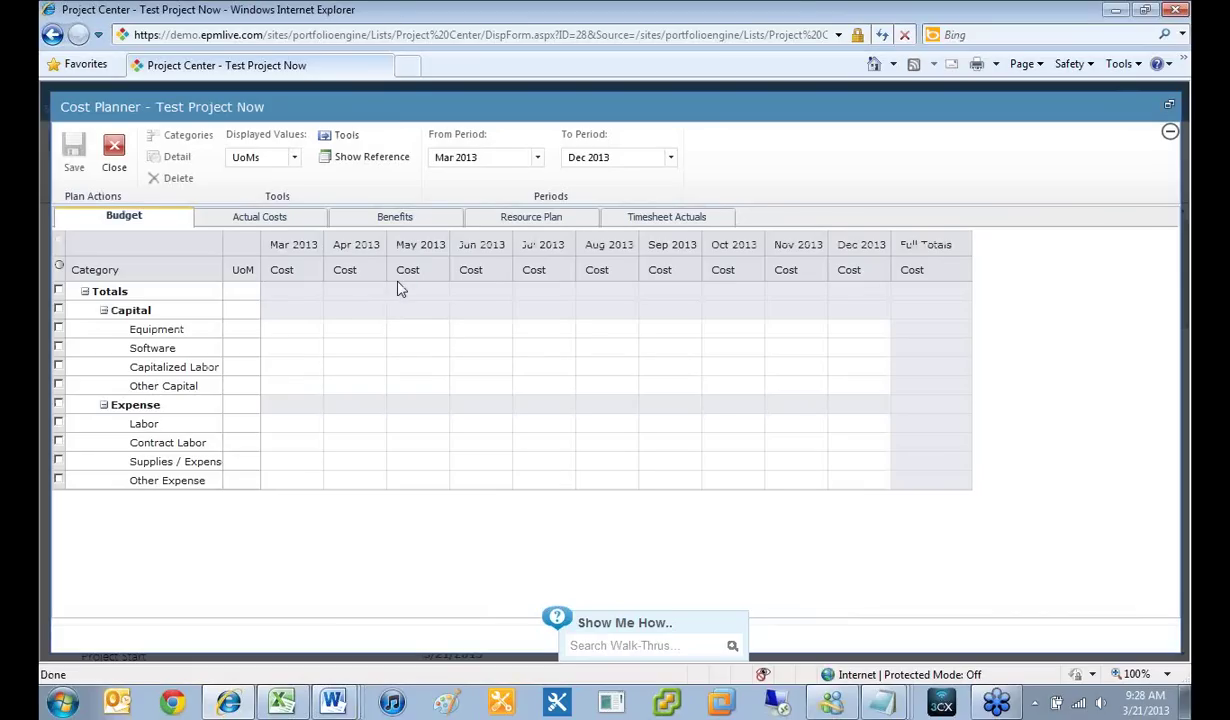
# Step: Copy the Labor costs from the Resource Plan reference into the budget's Labor row under Expense, and hide the reference view
pyautogui.click(352, 162)
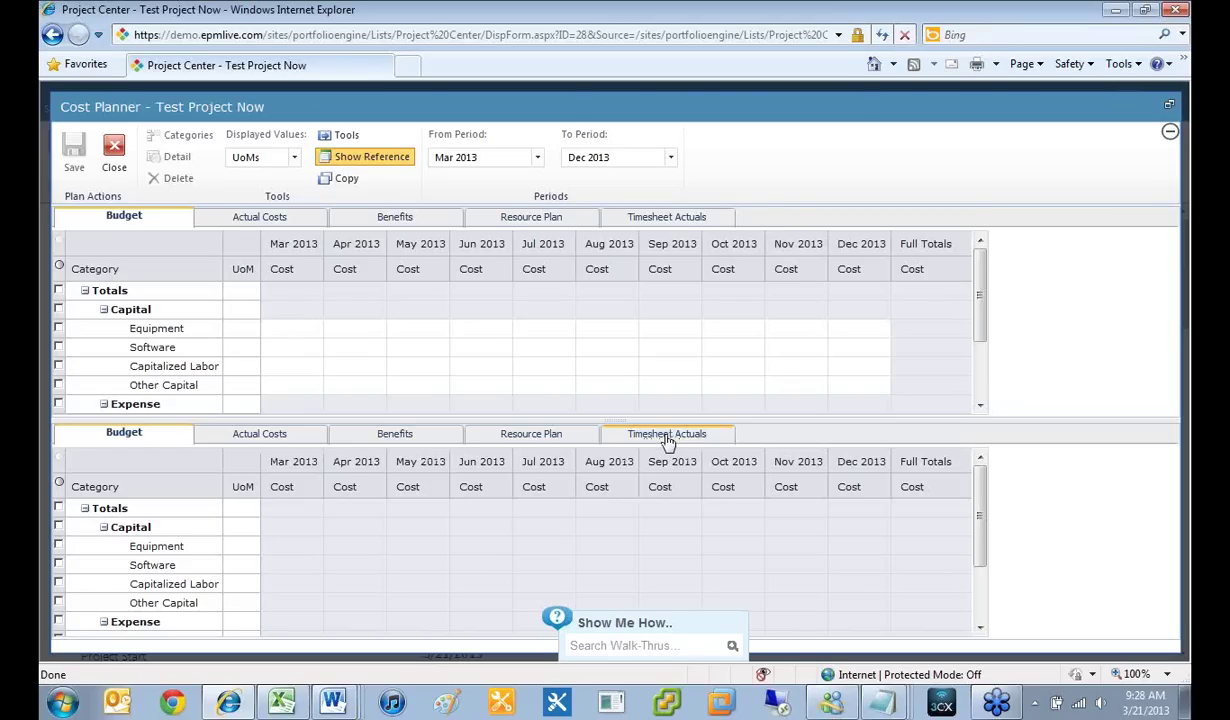
pyautogui.click(520, 438)
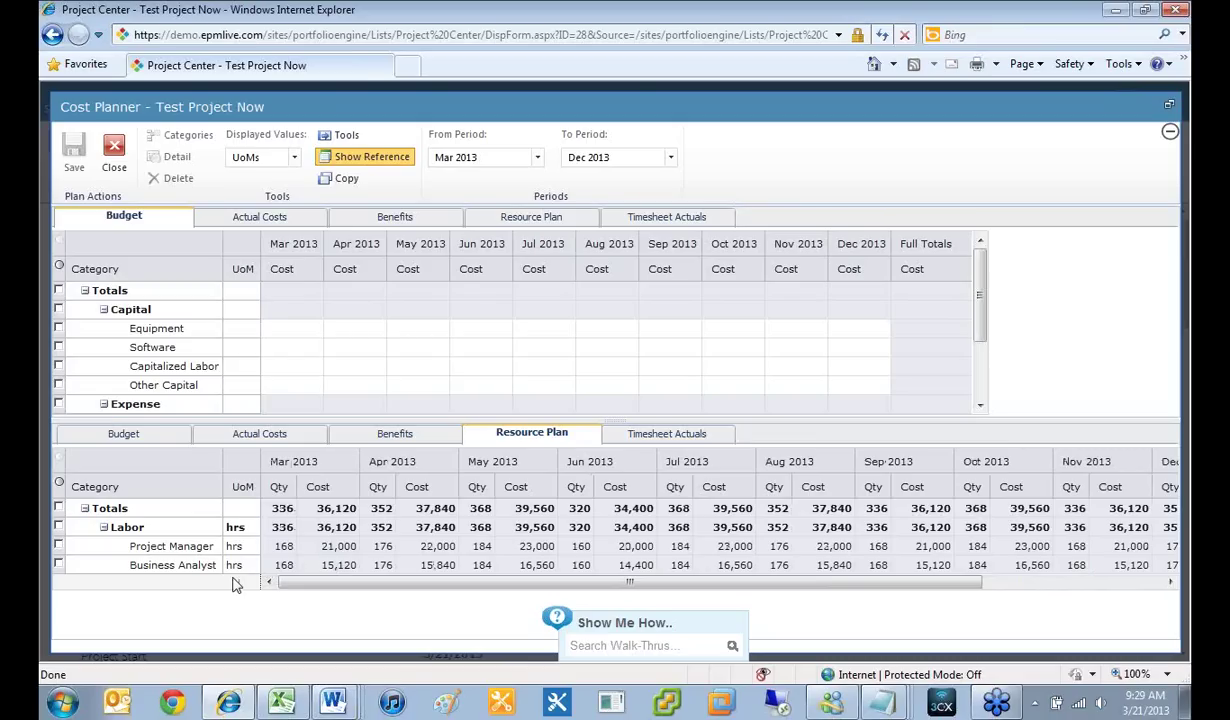
pyautogui.click(58, 527)
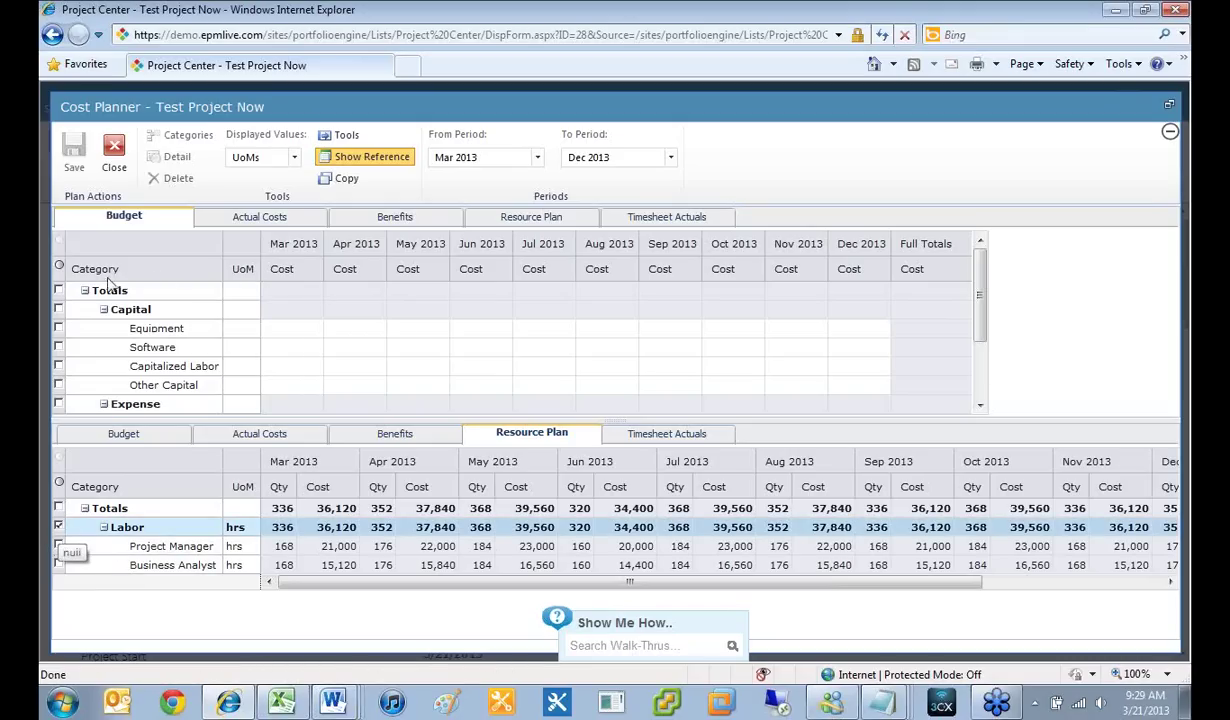
pyautogui.moveTo(983, 321); pyautogui.dragTo(983, 376)
pyautogui.click(58, 347)
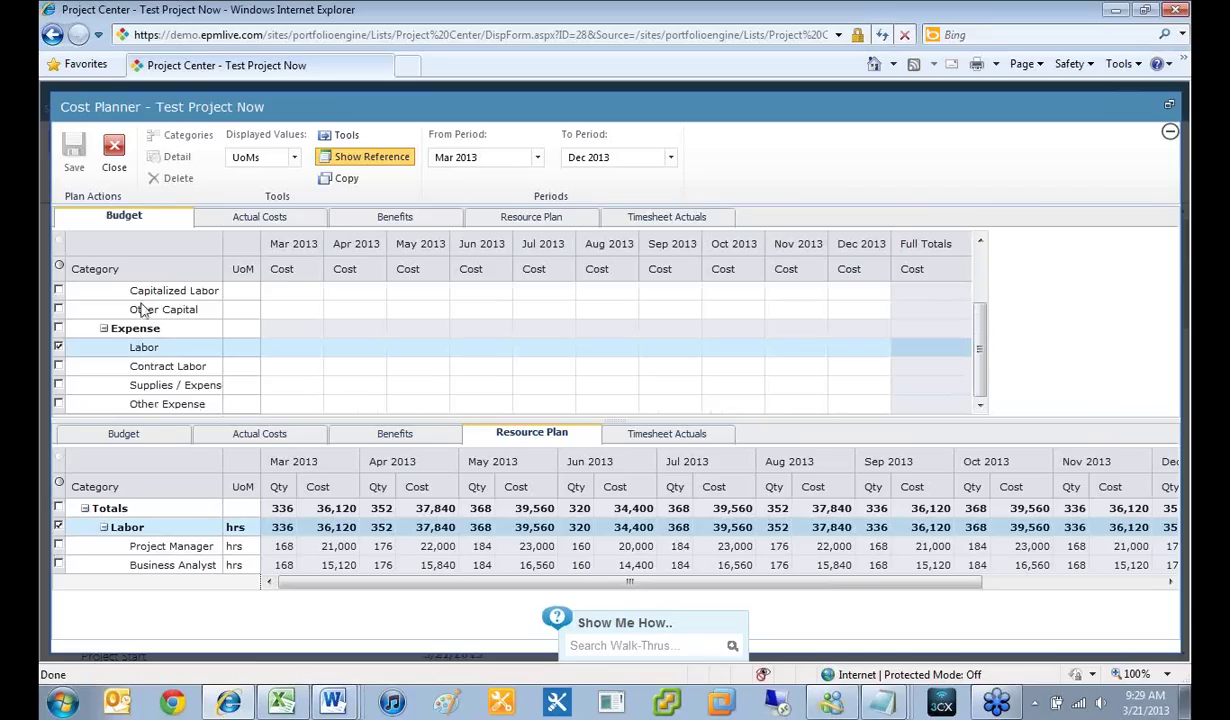
pyautogui.click(322, 180)
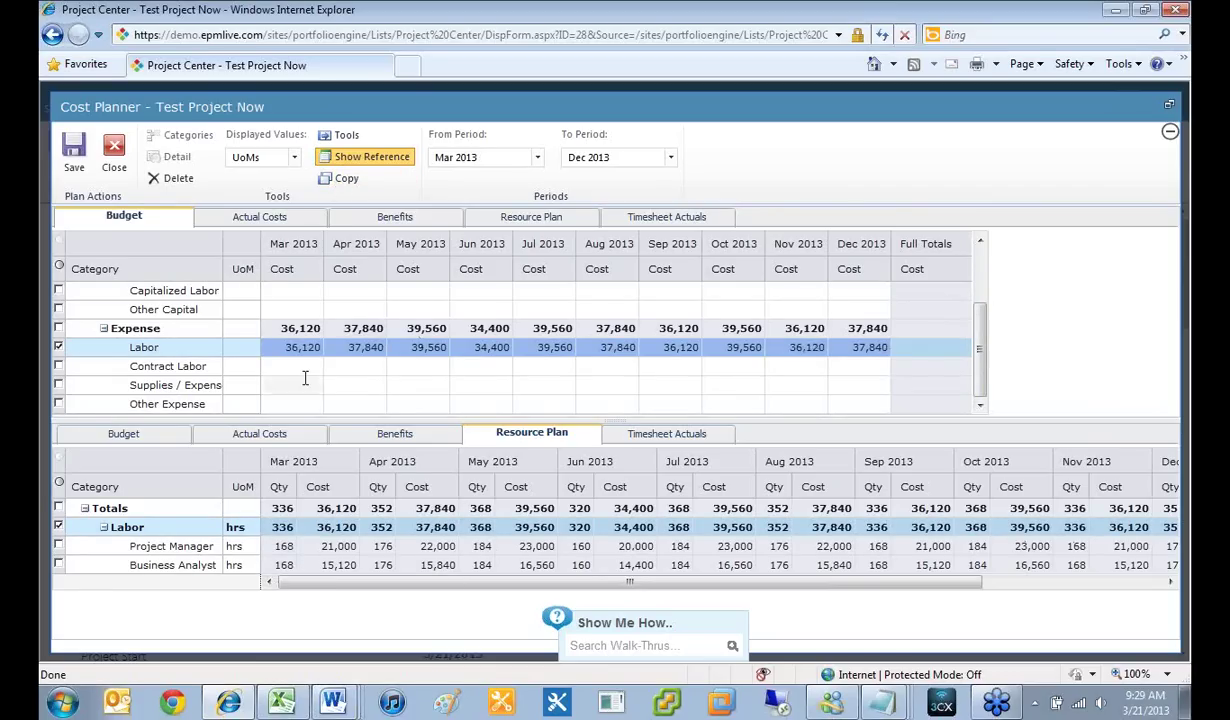
pyautogui.click(341, 165)
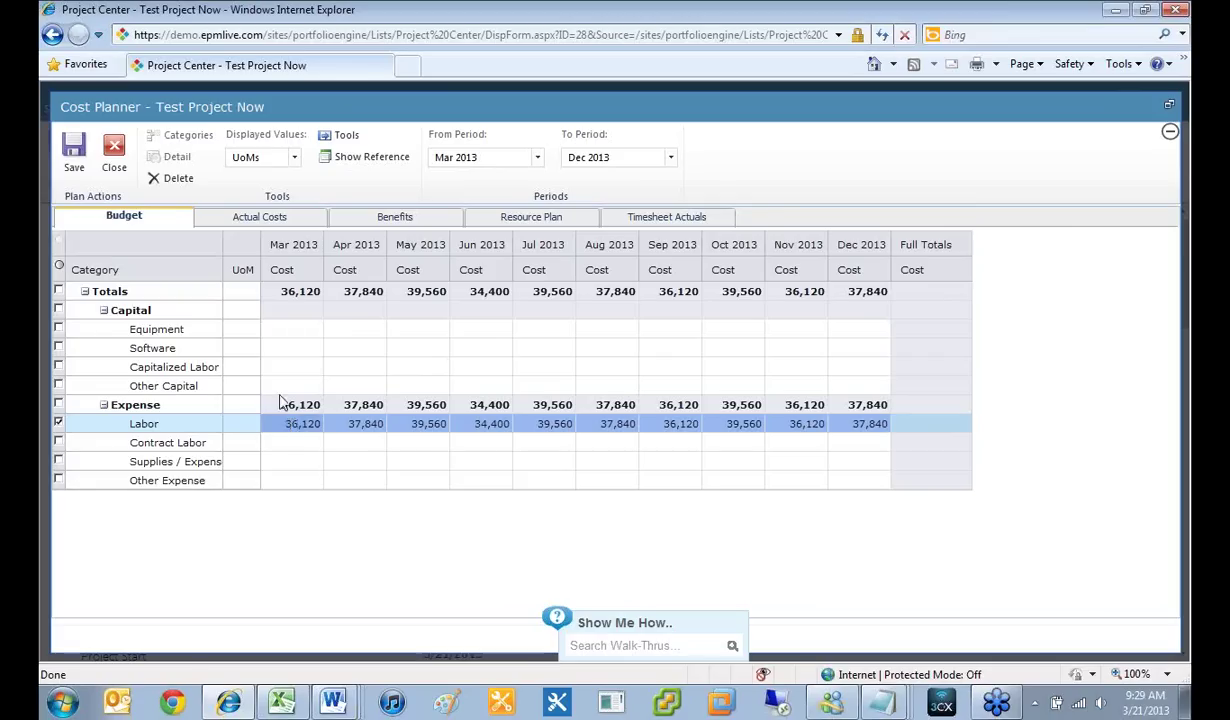
# Step: Budget 20,000 for Equipment in Apr 2013 and 25,000 for Software in May 2013, then save and close the cost plan
pyautogui.click(347, 326)
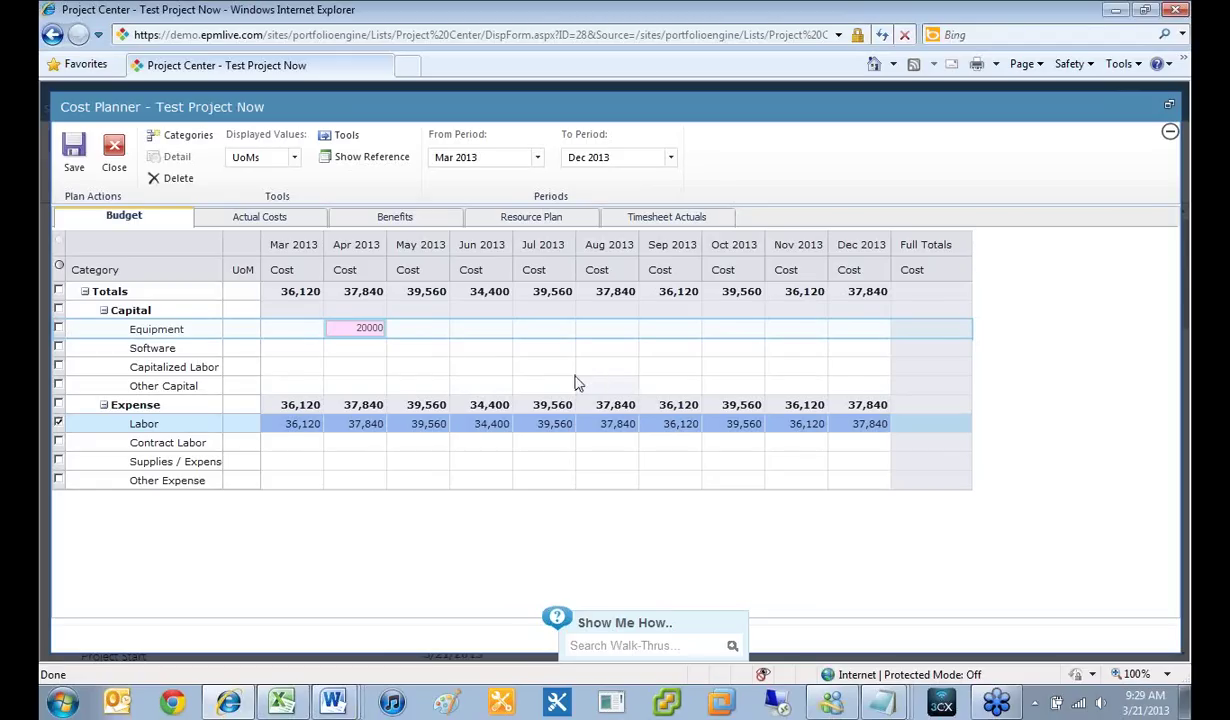
pyautogui.click(418, 352)
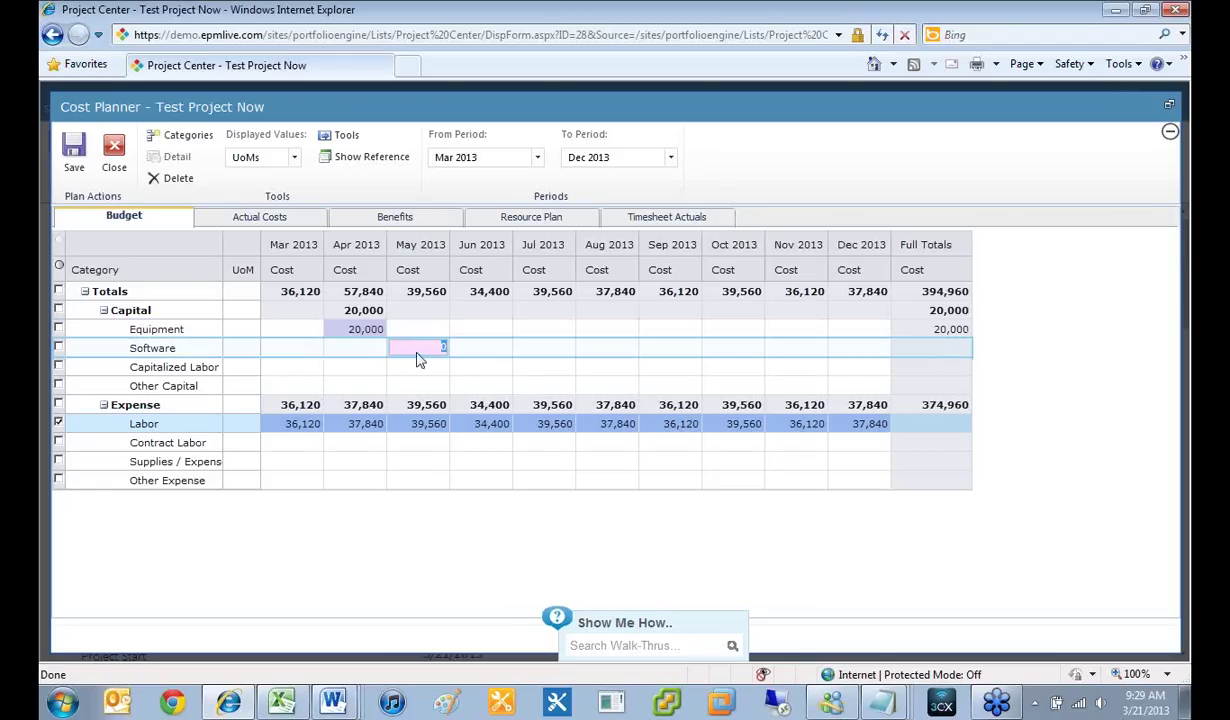
pyautogui.write('2')
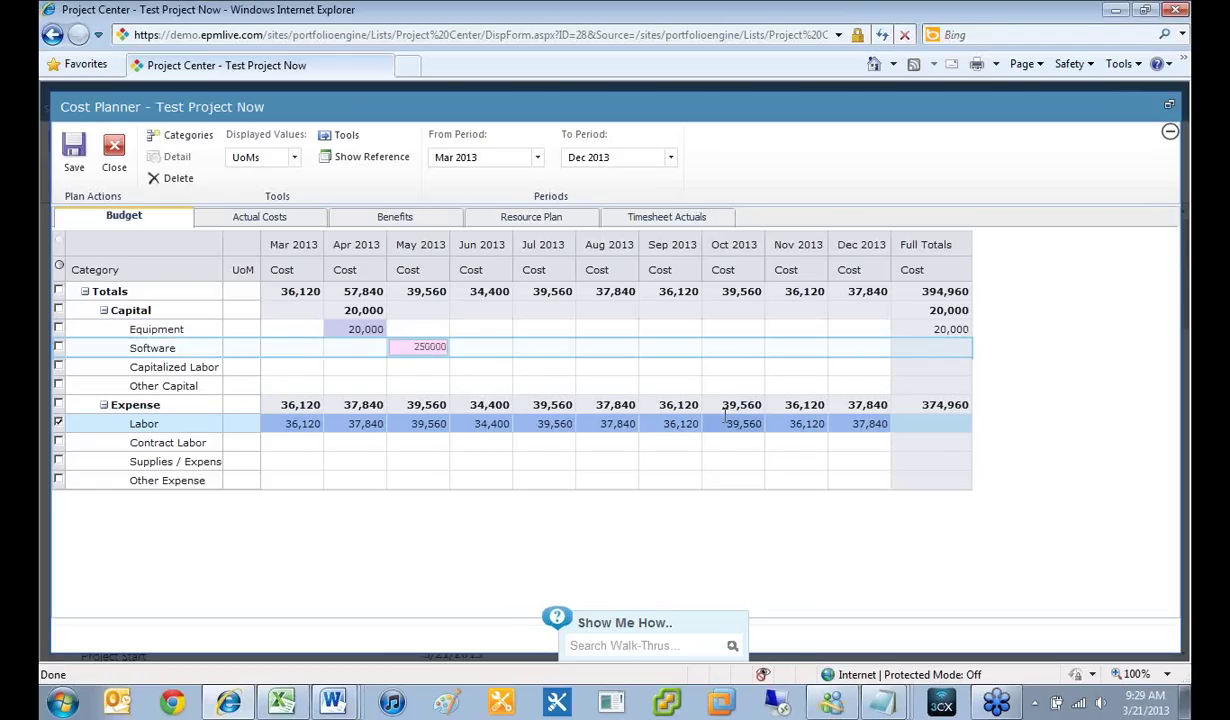
pyautogui.write('50000')
pyautogui.press('BackSpace')
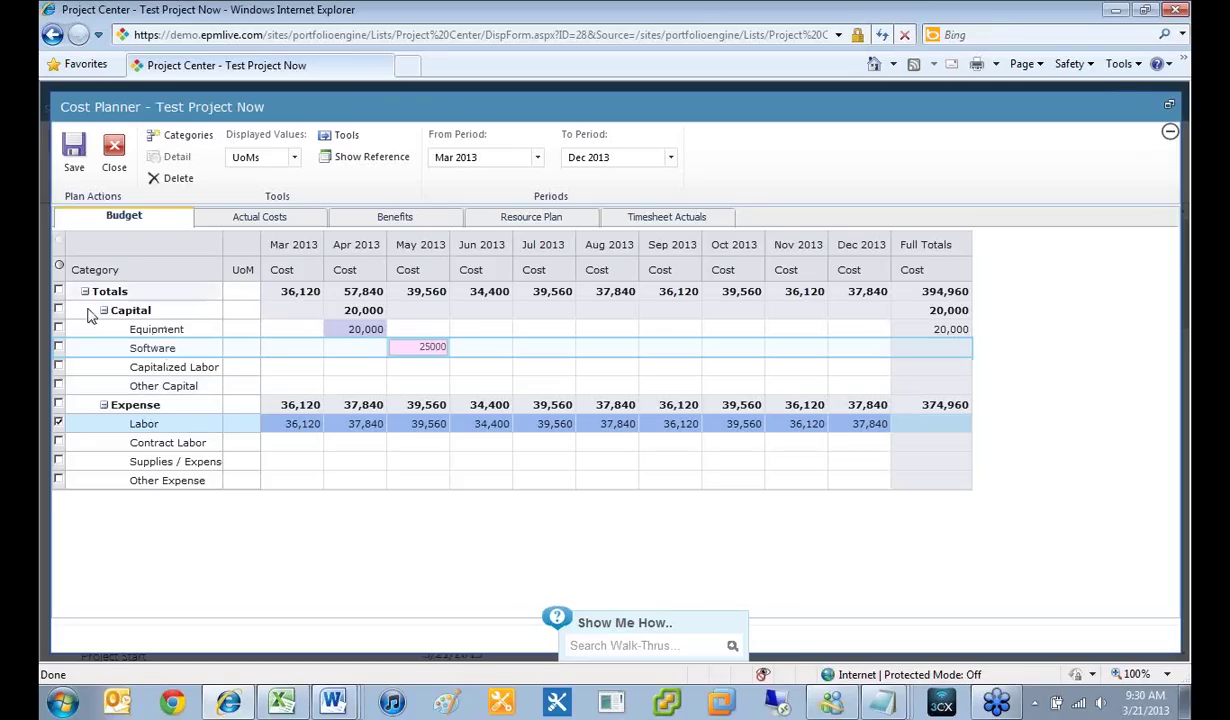
pyautogui.click(73, 152)
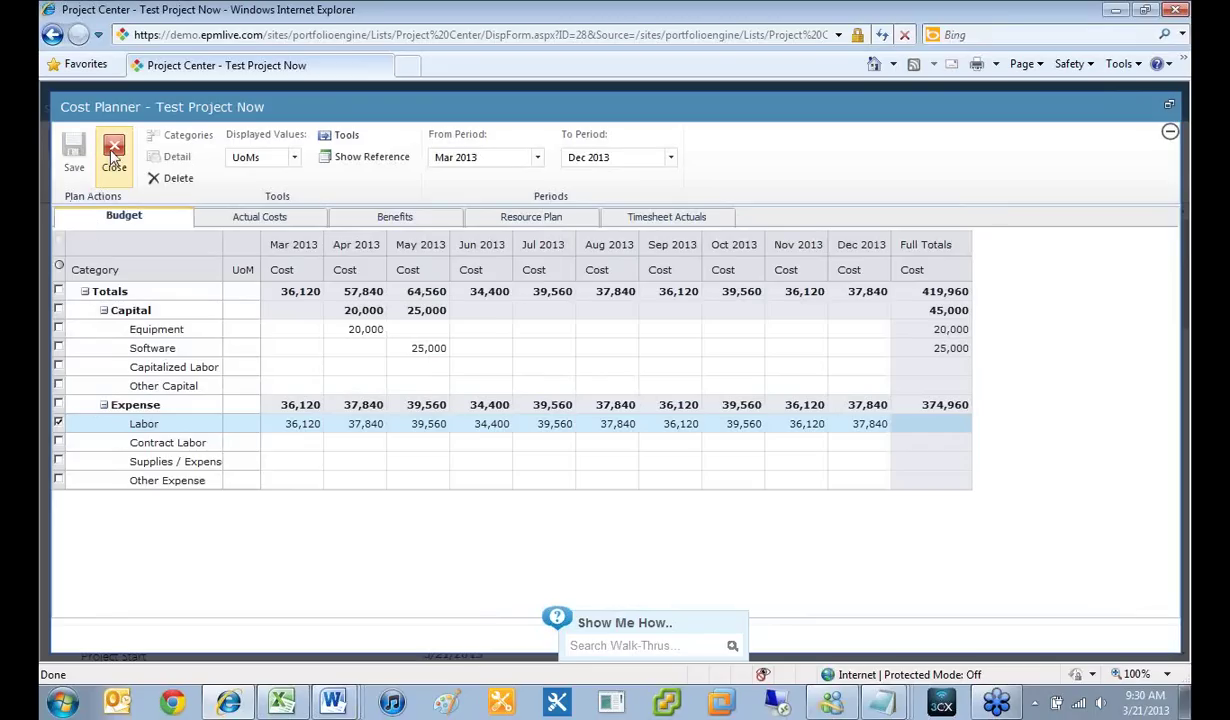
pyautogui.click(113, 152)
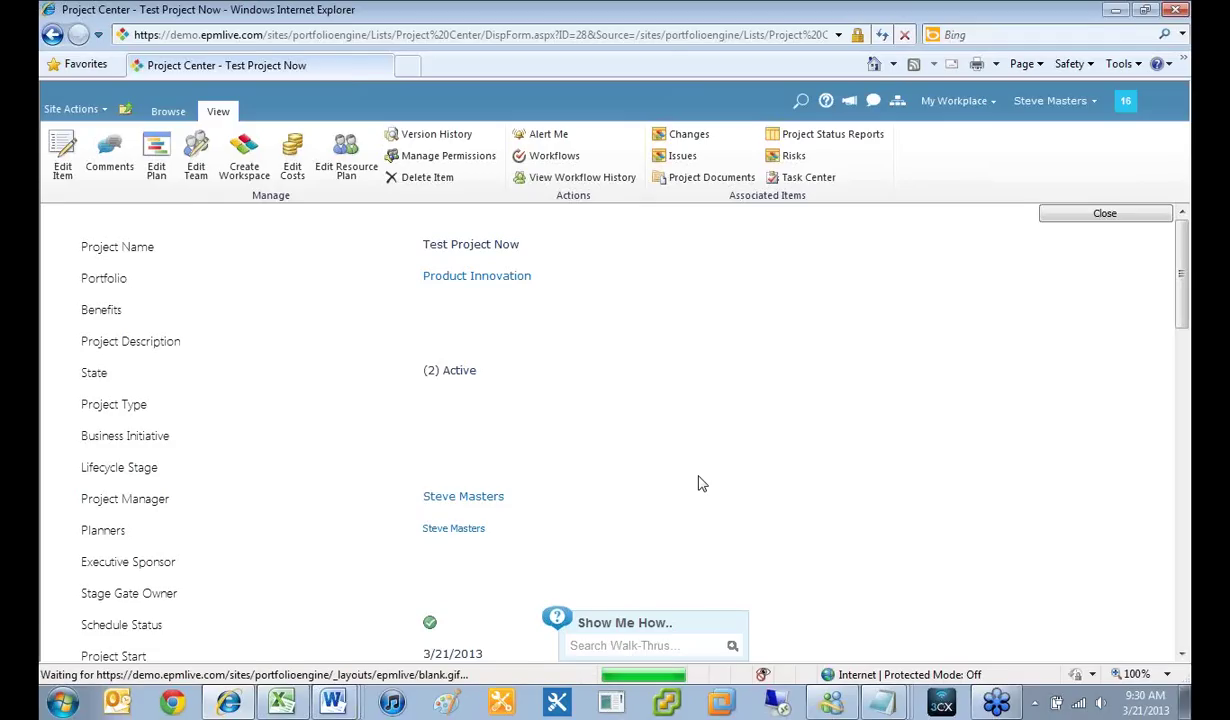
# Step: Examine the project's detail fields, especially the Budget, Resource Plan Cost and Project Remaining Cost
pyautogui.scroll(-10, 700, 483)
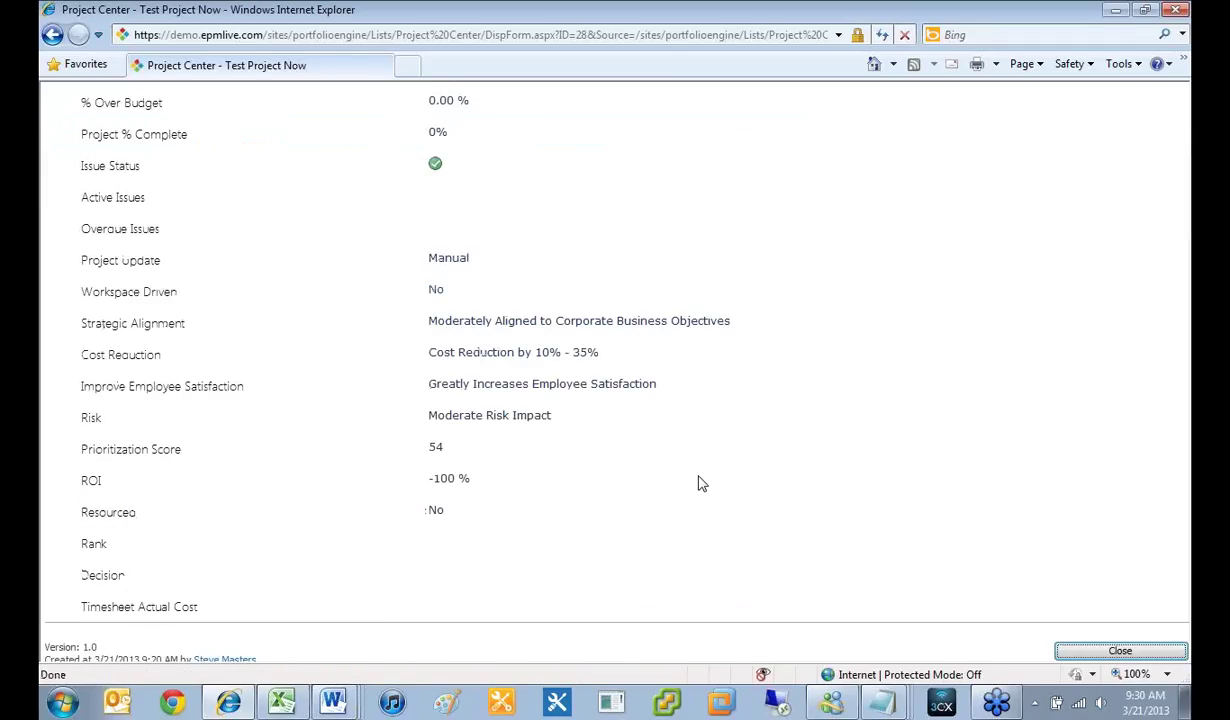
pyautogui.scroll(10, 700, 483)
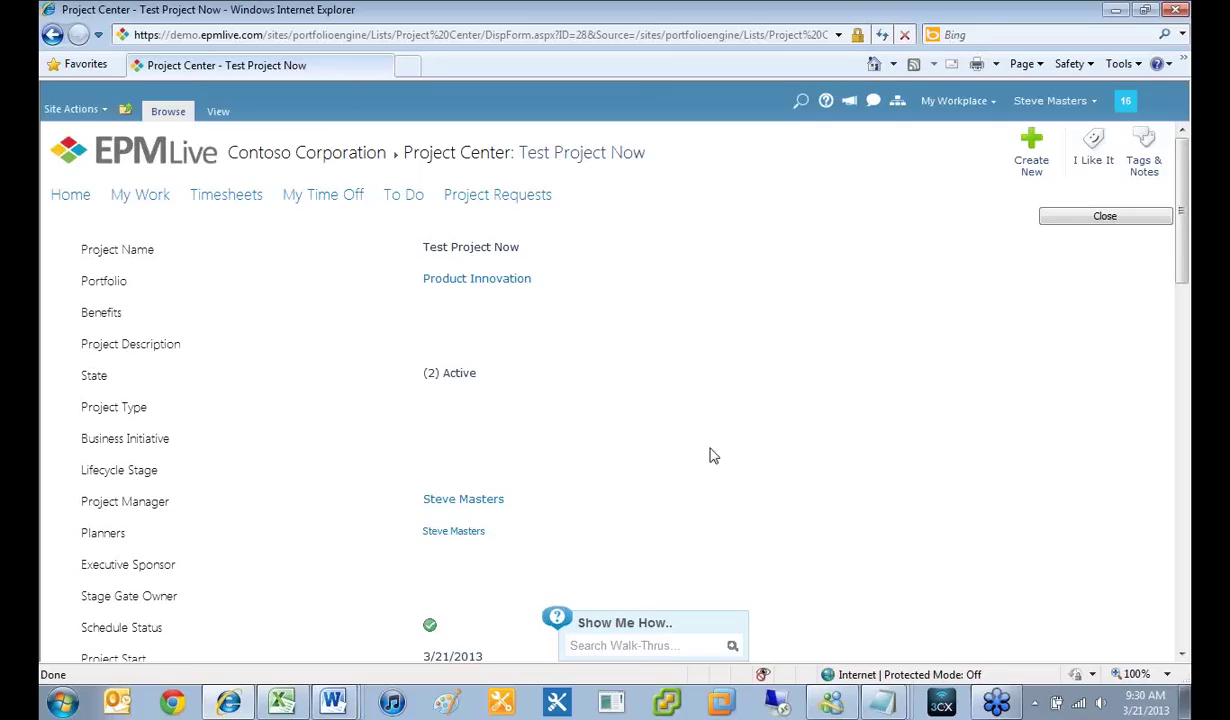
pyautogui.scroll(-5, 722, 490)
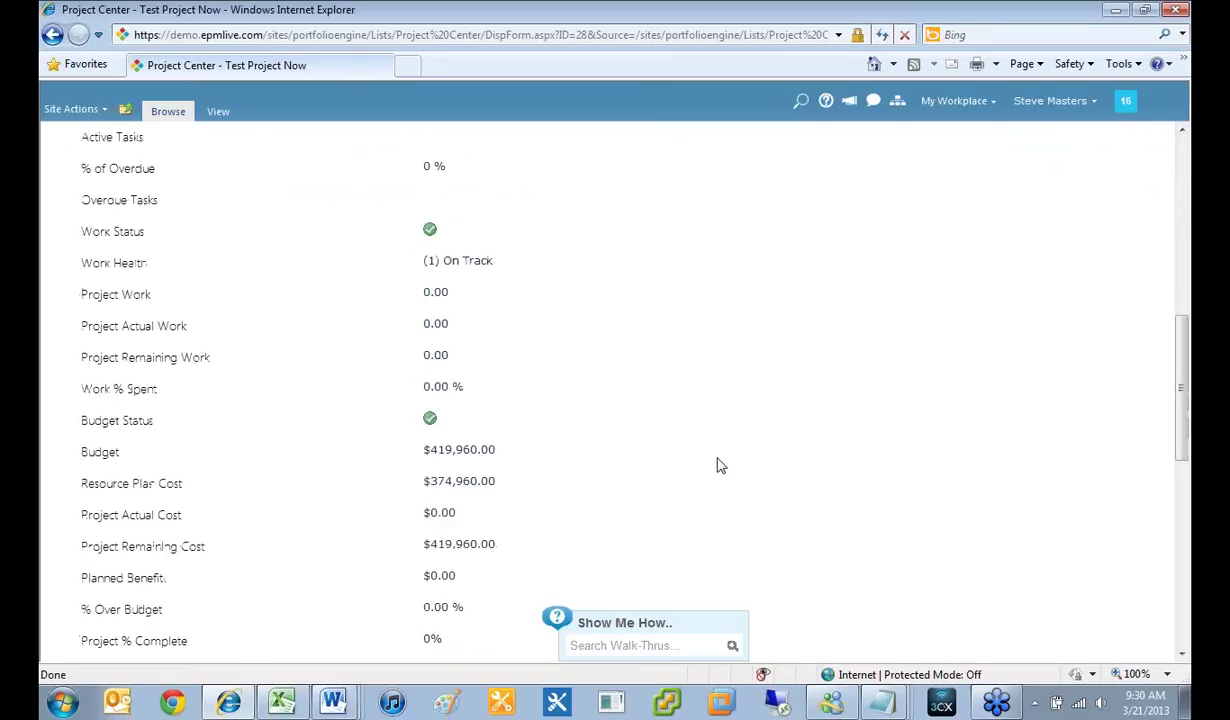
pyautogui.scroll(-2, 716, 465)
pyautogui.scroll(-3, 704, 458)
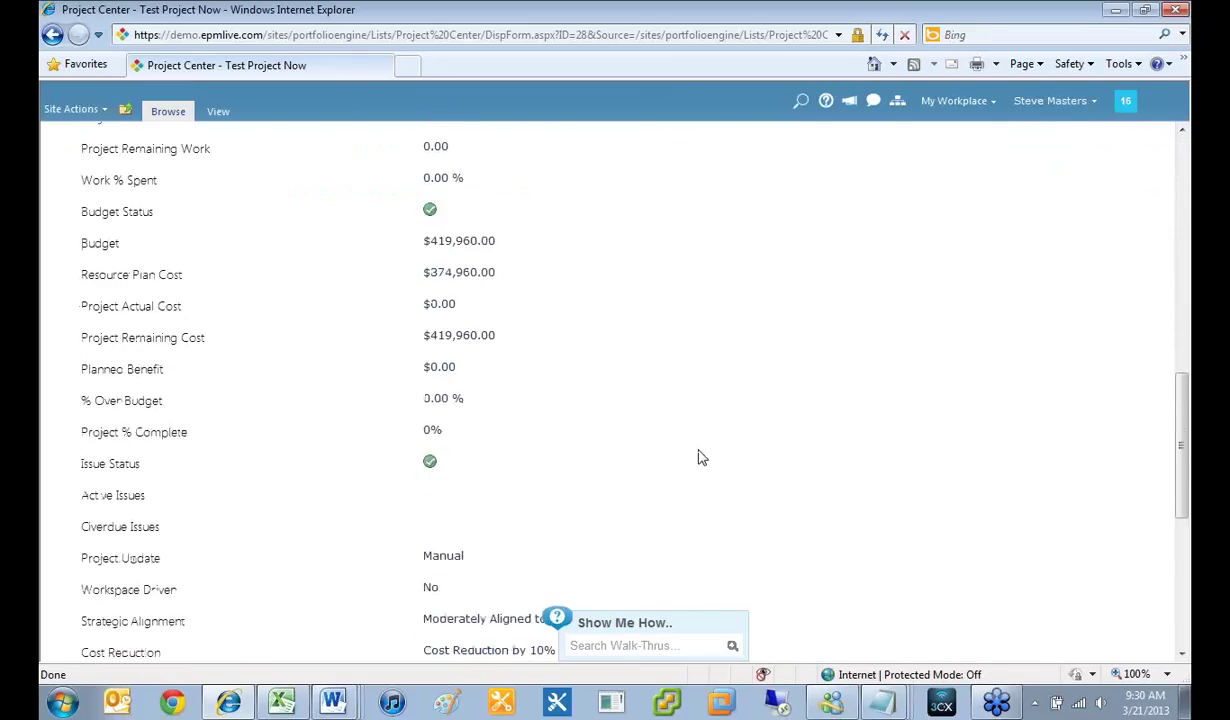
pyautogui.scroll(-2, 702, 456)
pyautogui.scroll(6, 698, 455)
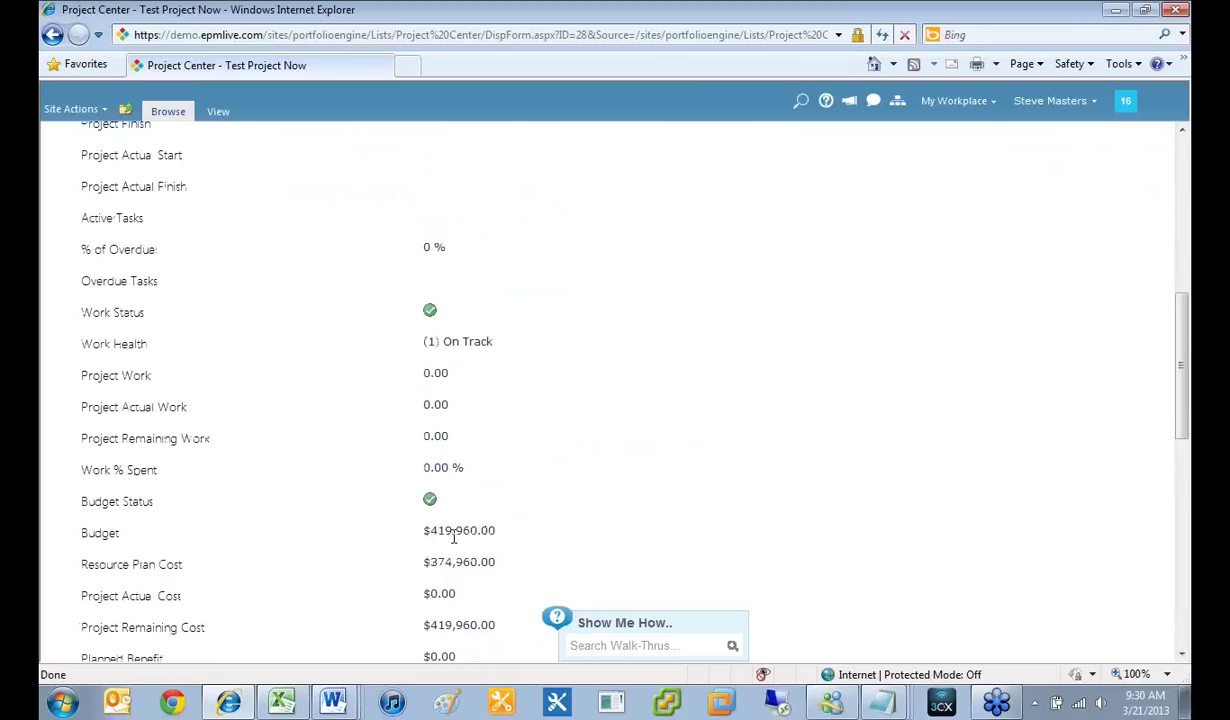
pyautogui.moveTo(476, 535); pyautogui.dragTo(102, 549)
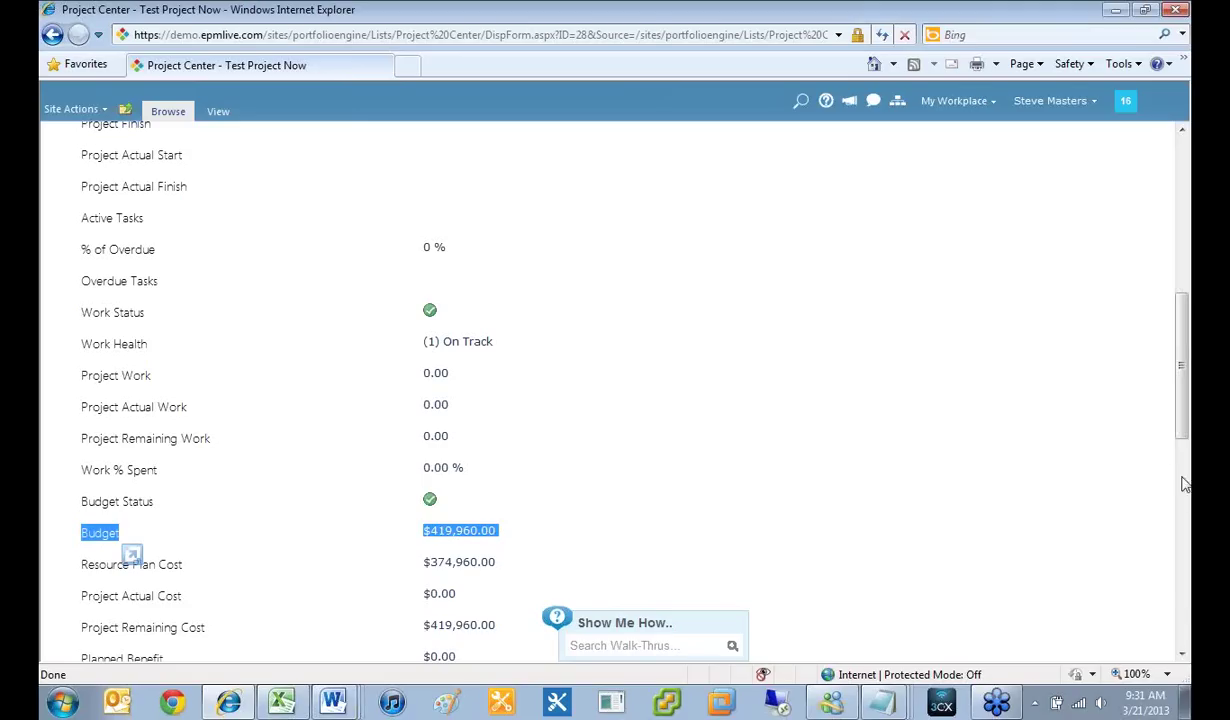
pyautogui.scroll(10, 1186, 403)
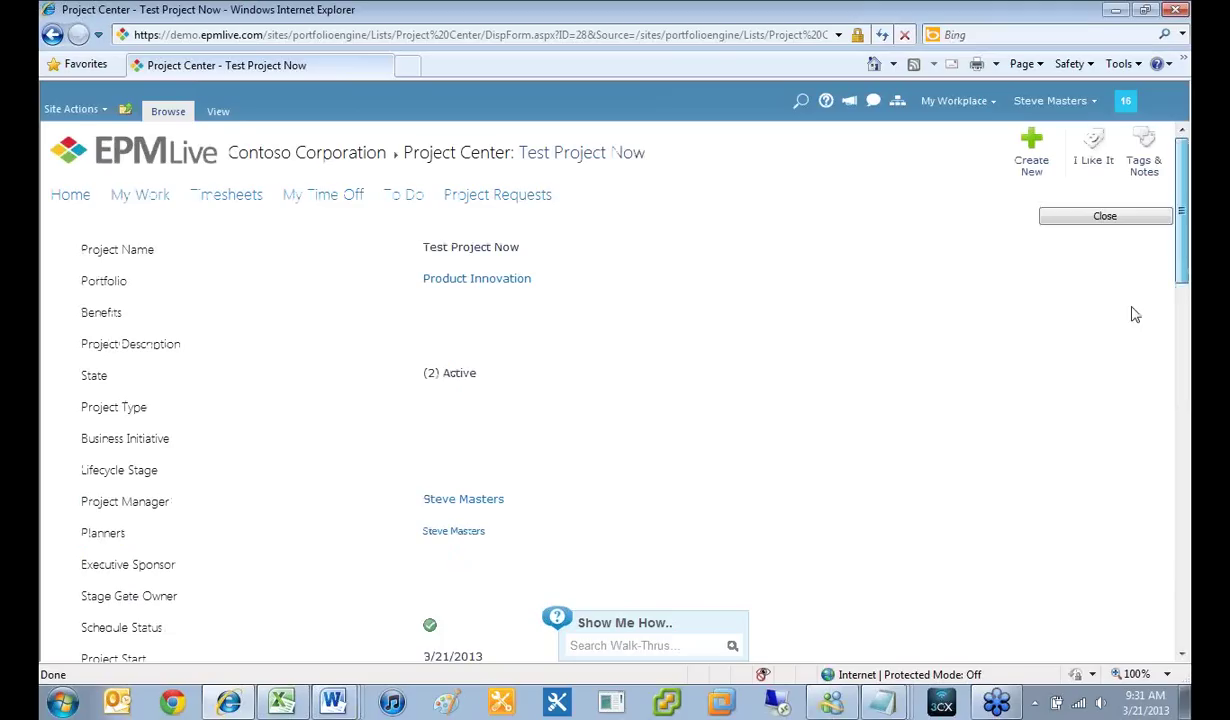
pyautogui.click(217, 112)
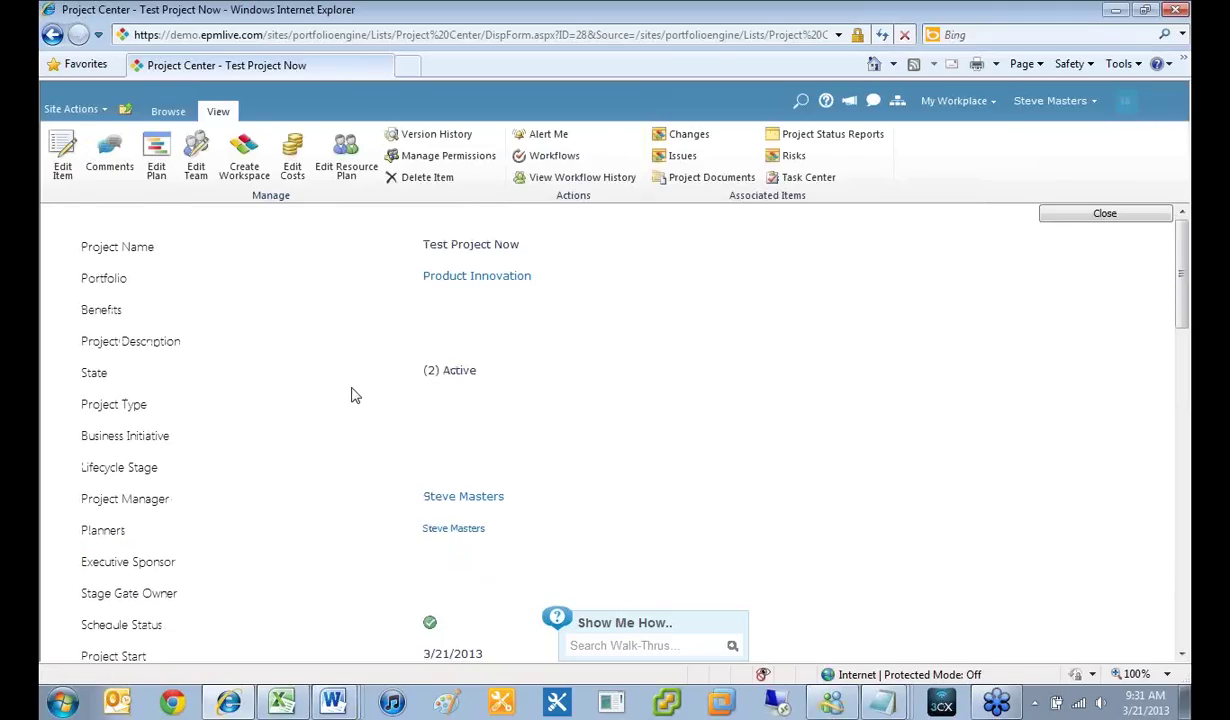
pyautogui.click(168, 112)
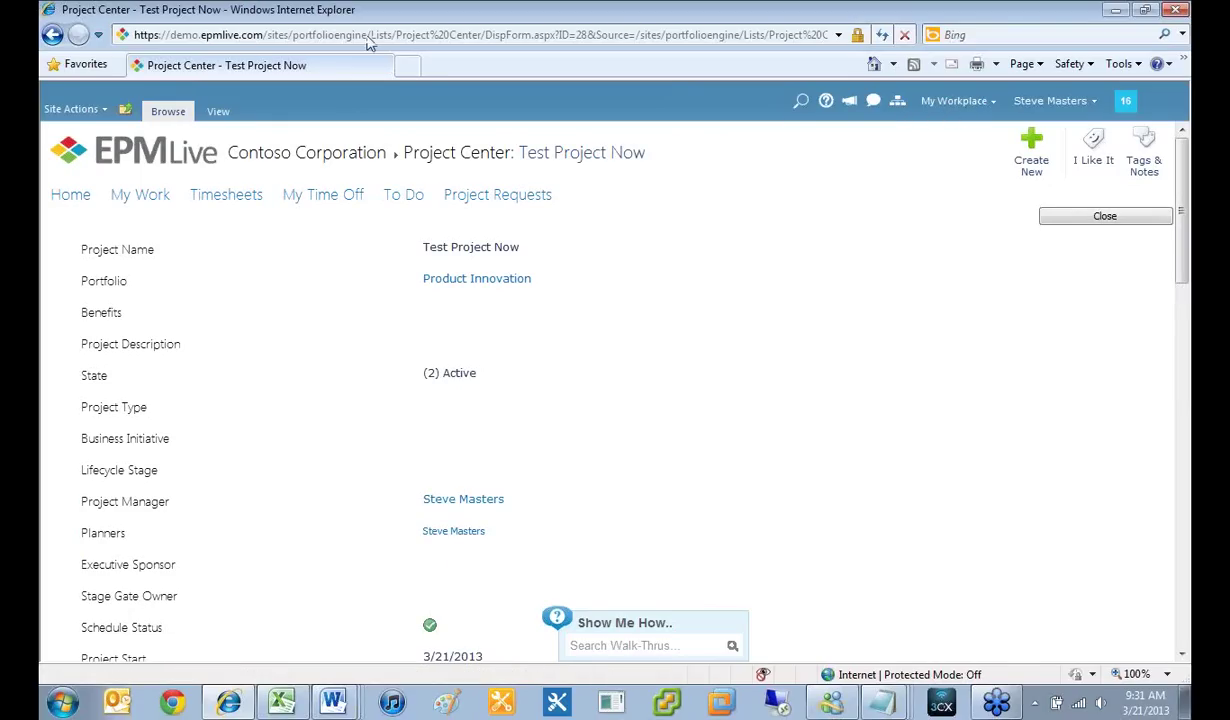
# Step: Load the site's Portfolios.aspx page and open the Projects list from it
pyautogui.click(330, 38)
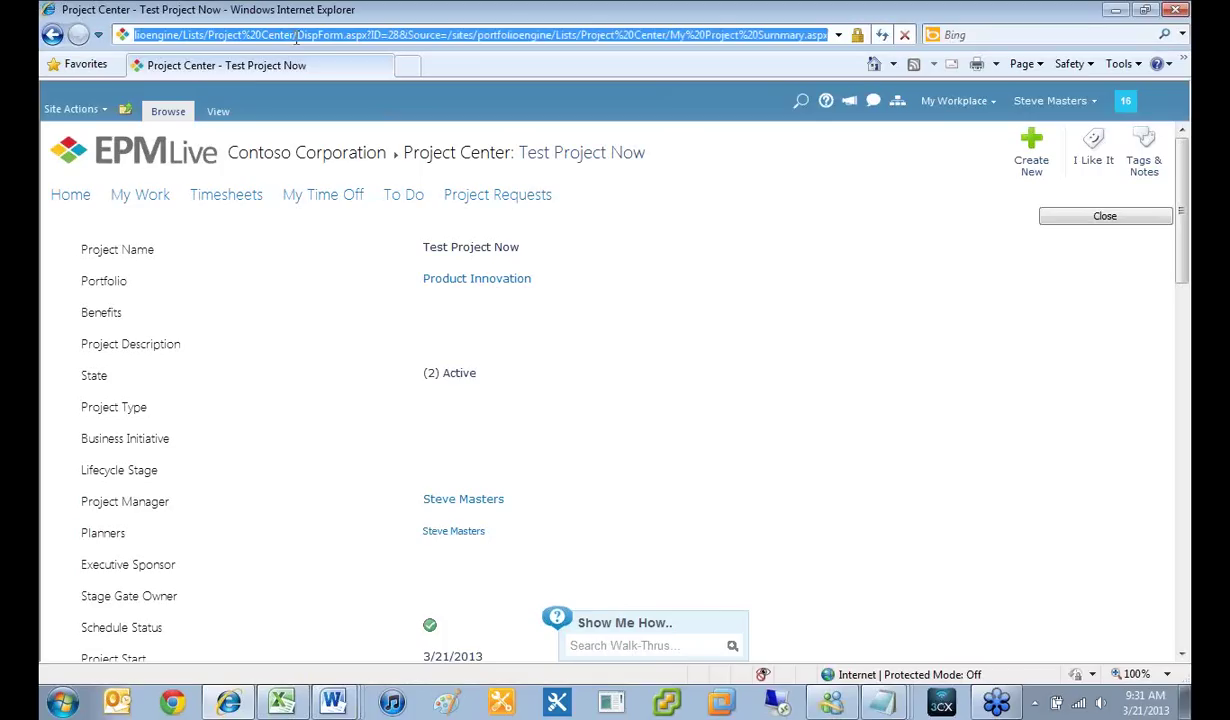
pyautogui.moveTo(298, 37); pyautogui.dragTo(800, 36)
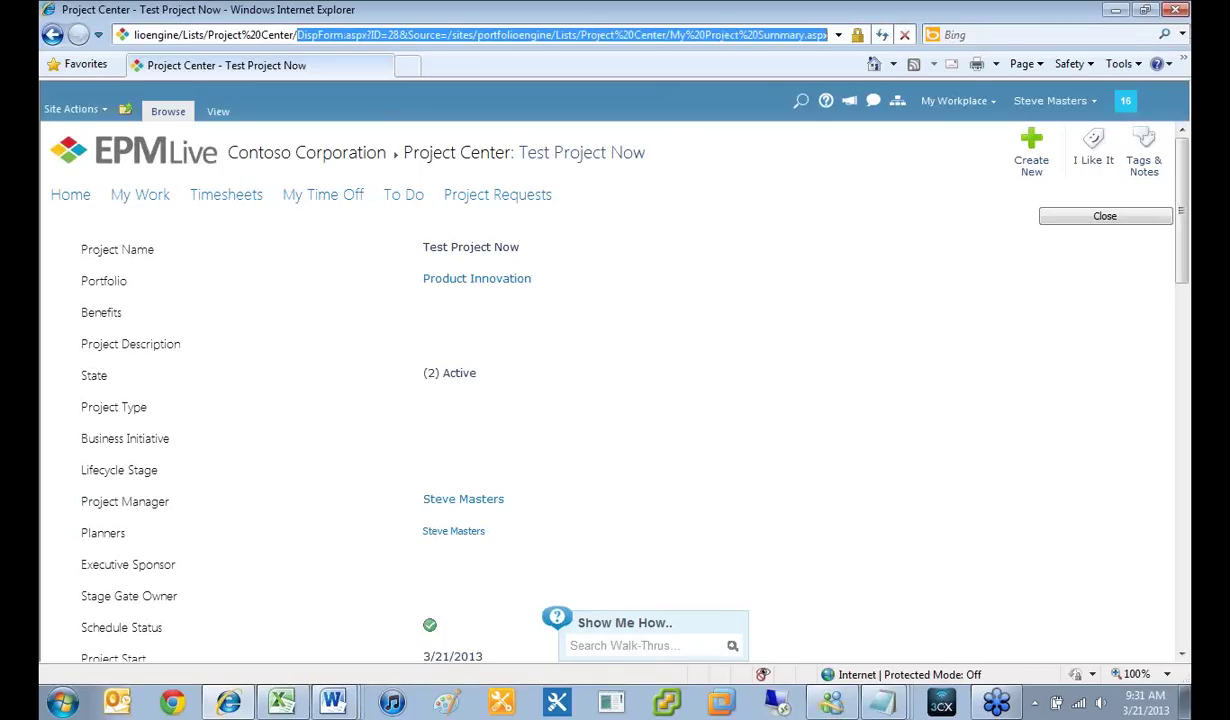
pyautogui.moveTo(178, 36); pyautogui.dragTo(1070, 8)
pyautogui.write('Portfolios.aspx')
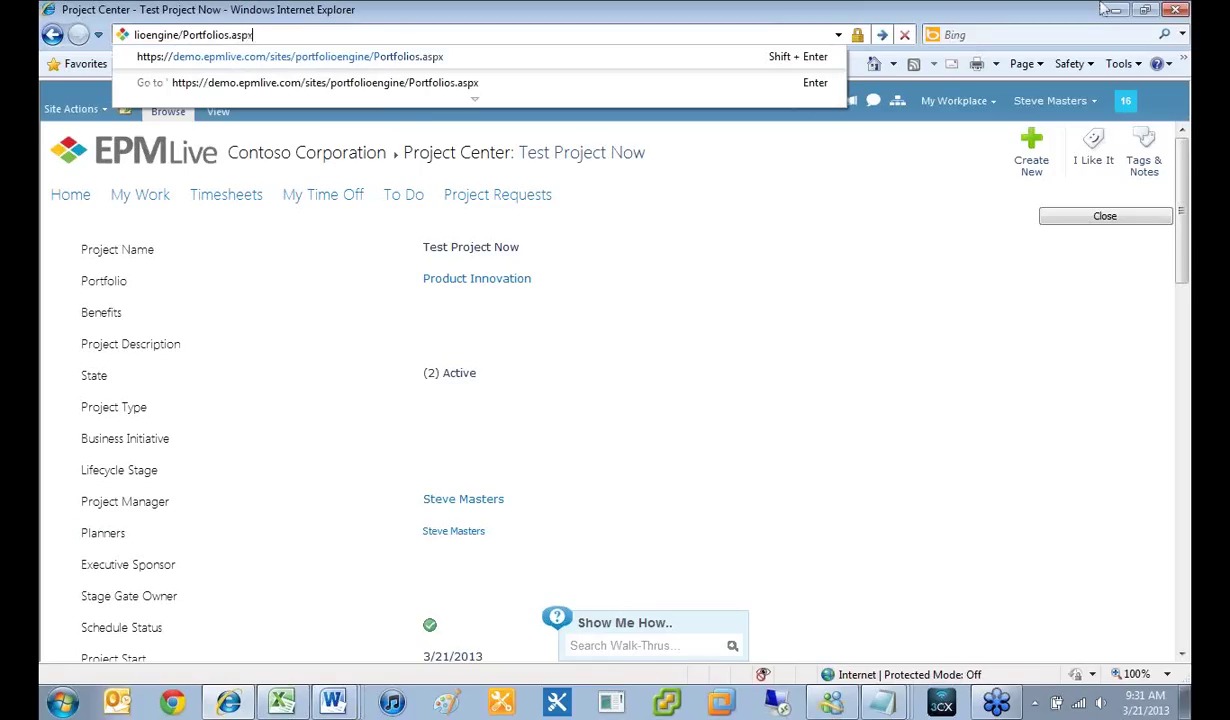
pyautogui.press('Return')
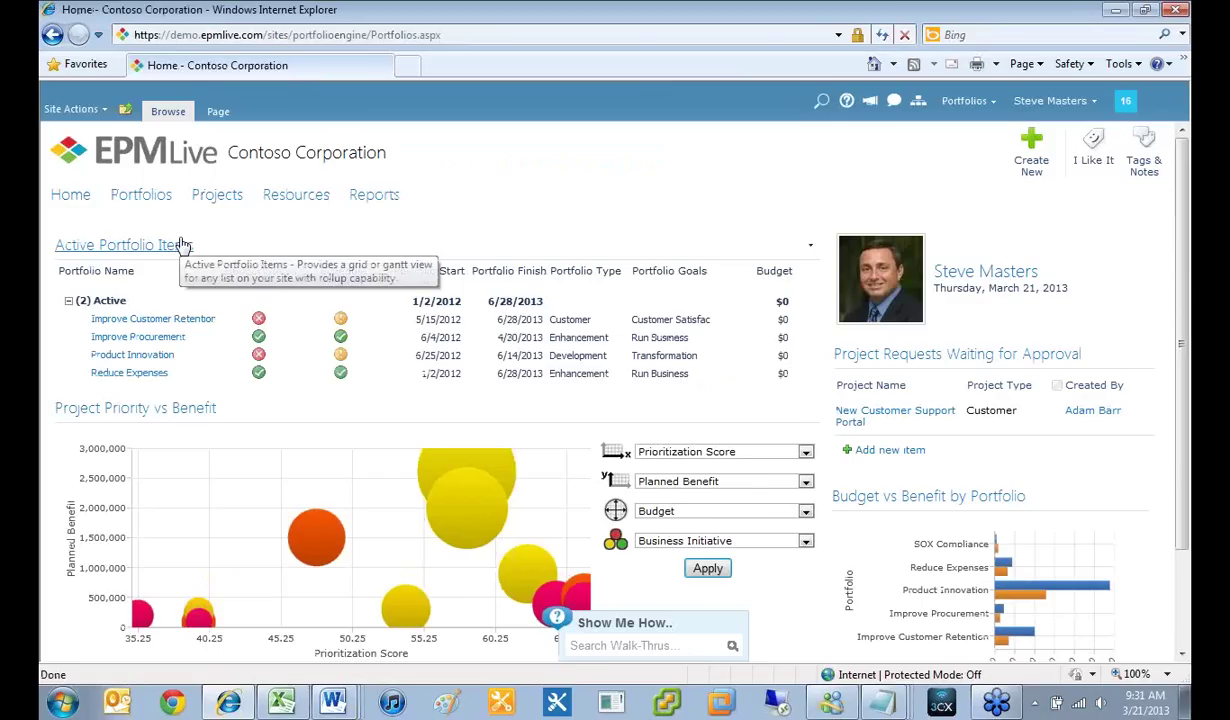
pyautogui.click(219, 200)
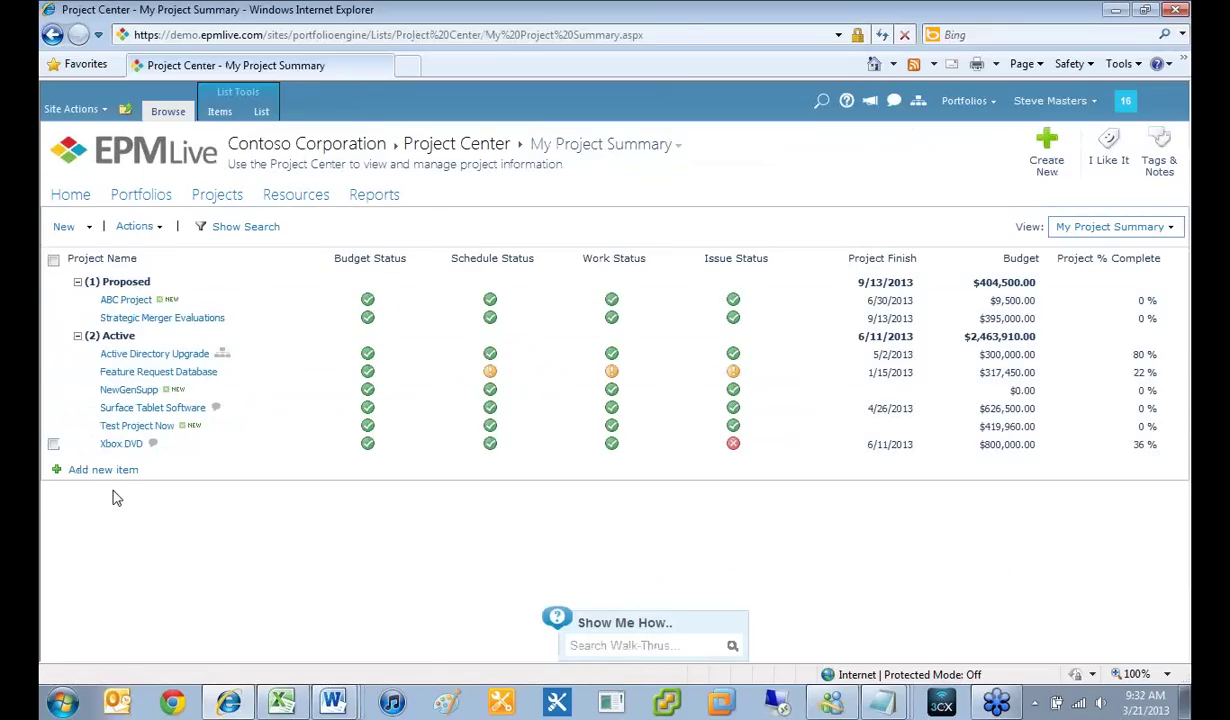
# Step: Open the Resource Analyzer with the Calendar Months fiscal calendar for all projects except ABC Project and Xbox DVD
pyautogui.click(53, 318)
pyautogui.click(53, 353)
pyautogui.click(53, 371)
pyautogui.click(53, 389)
pyautogui.click(53, 407)
pyautogui.click(53, 425)
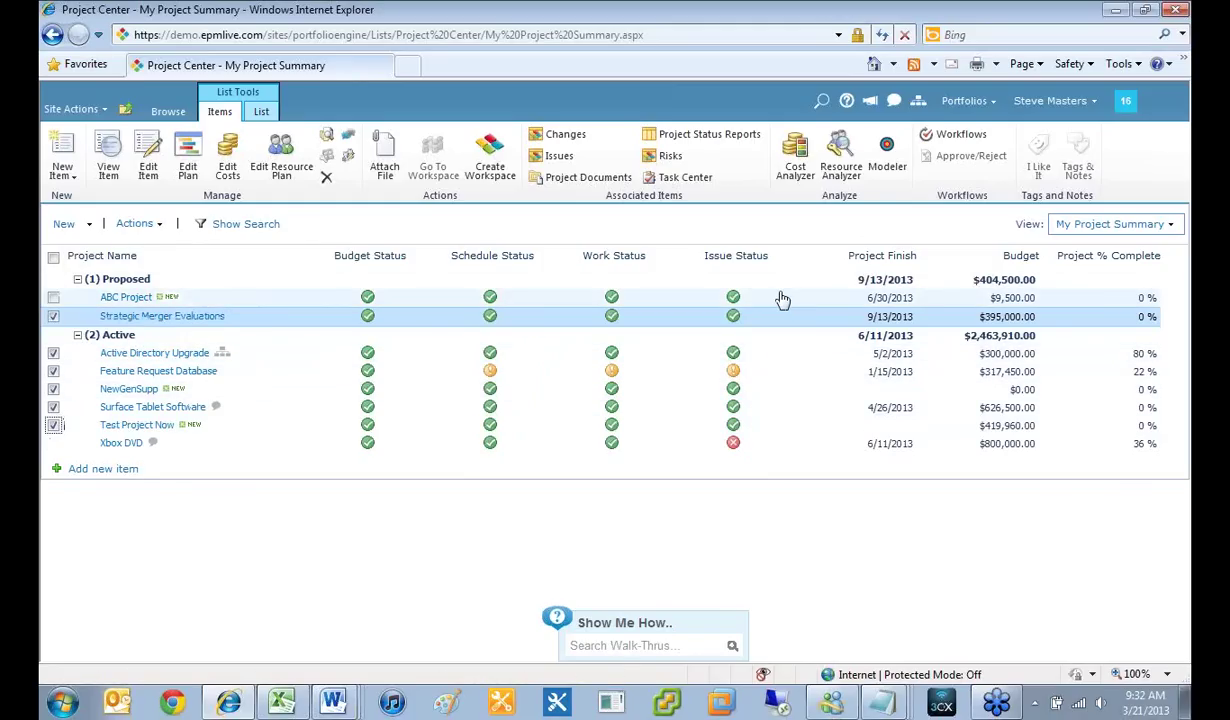
pyautogui.click(838, 161)
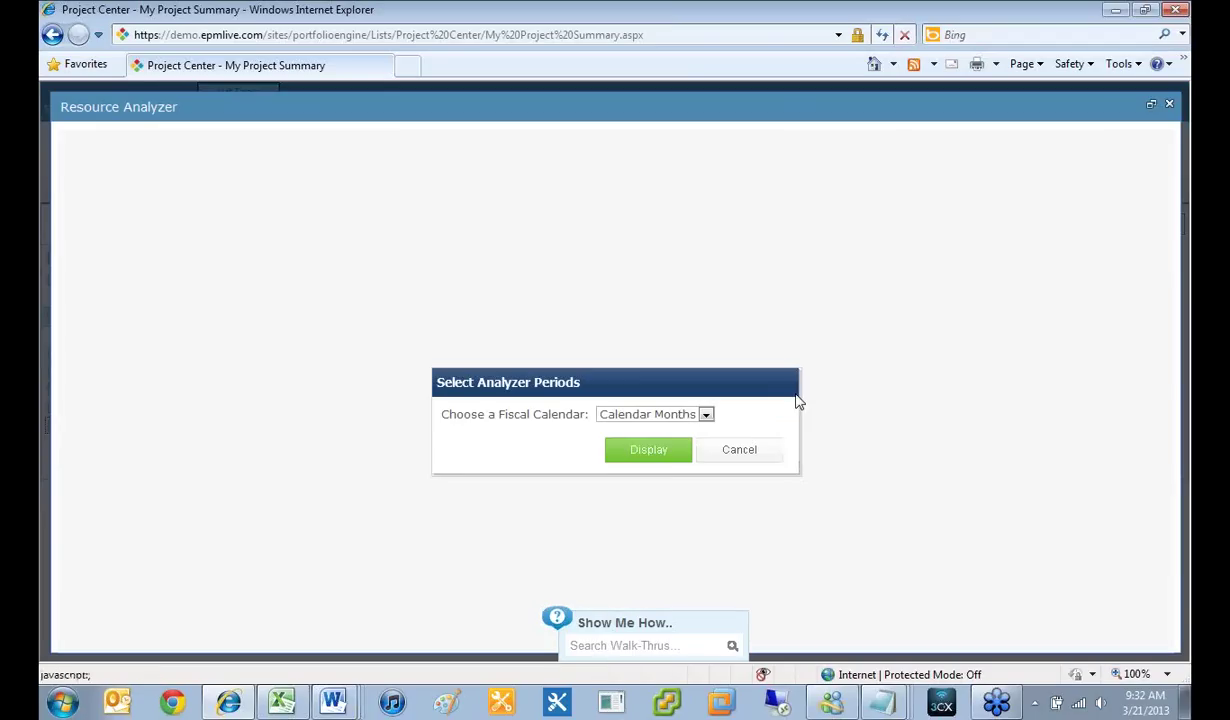
pyautogui.click(655, 450)
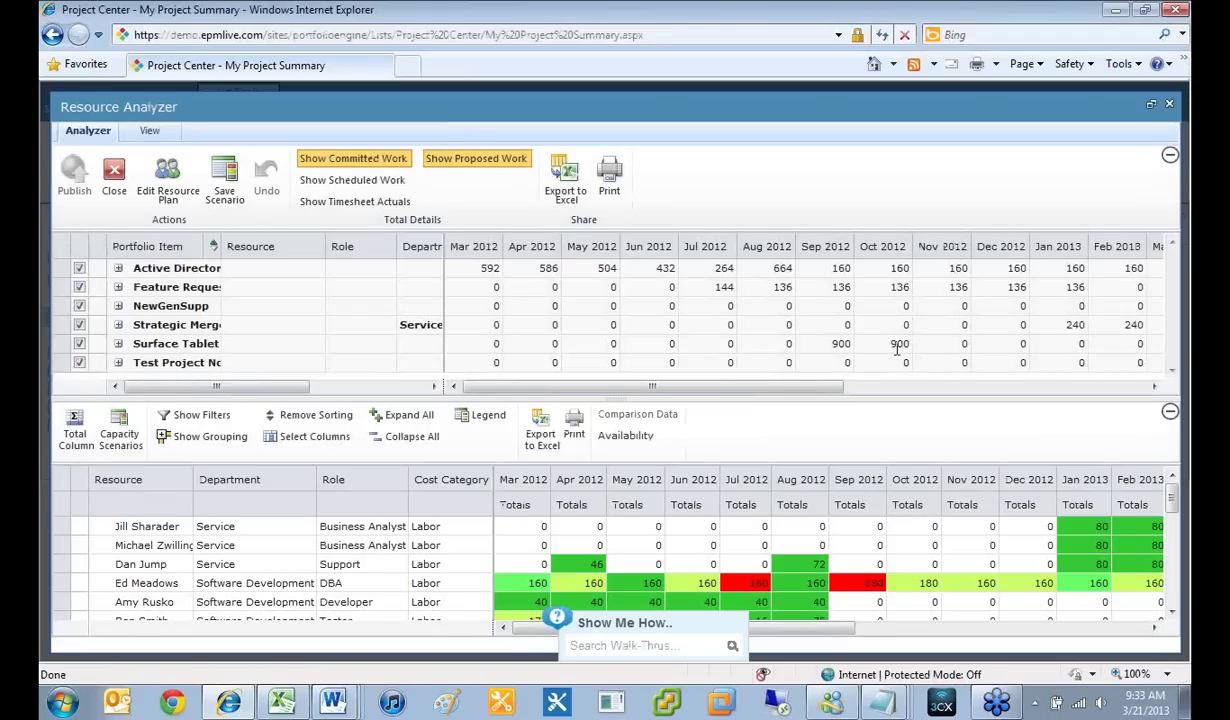
# Step: Examine the monthly resource totals and widen the Portfolio Item column to fit the full project names
pyautogui.moveTo(1175, 494); pyautogui.dragTo(1180, 520)
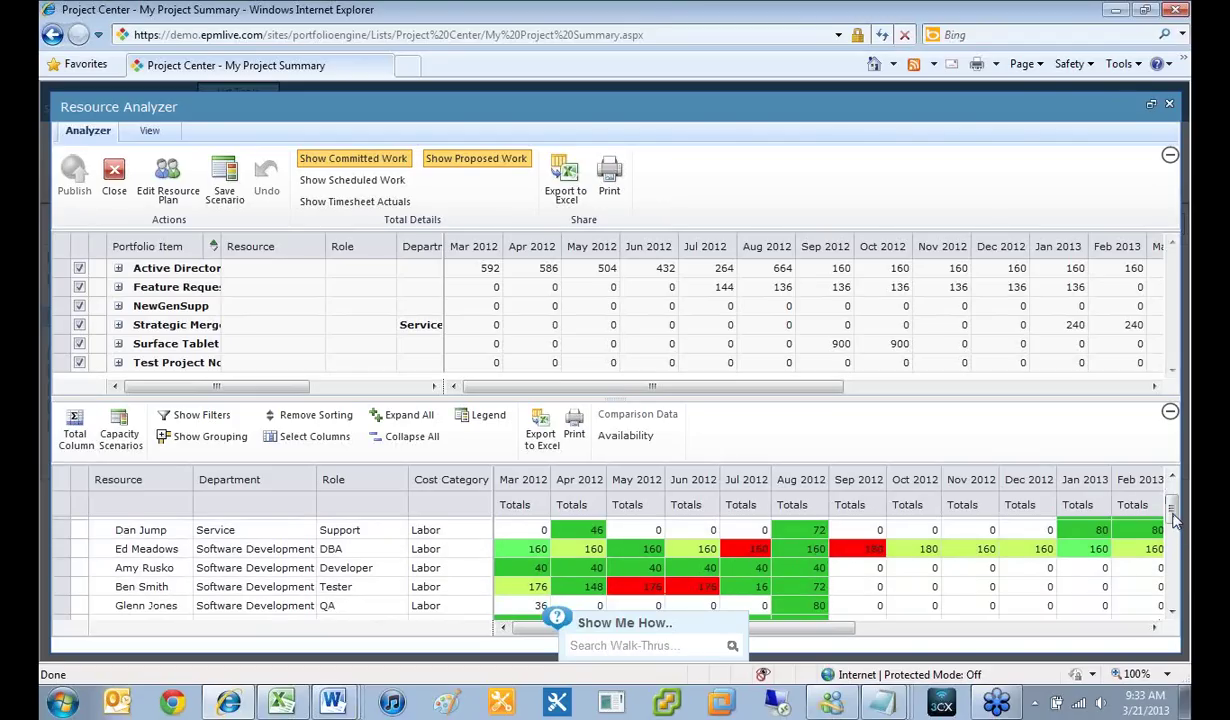
pyautogui.moveTo(1173, 510); pyautogui.dragTo(1176, 527)
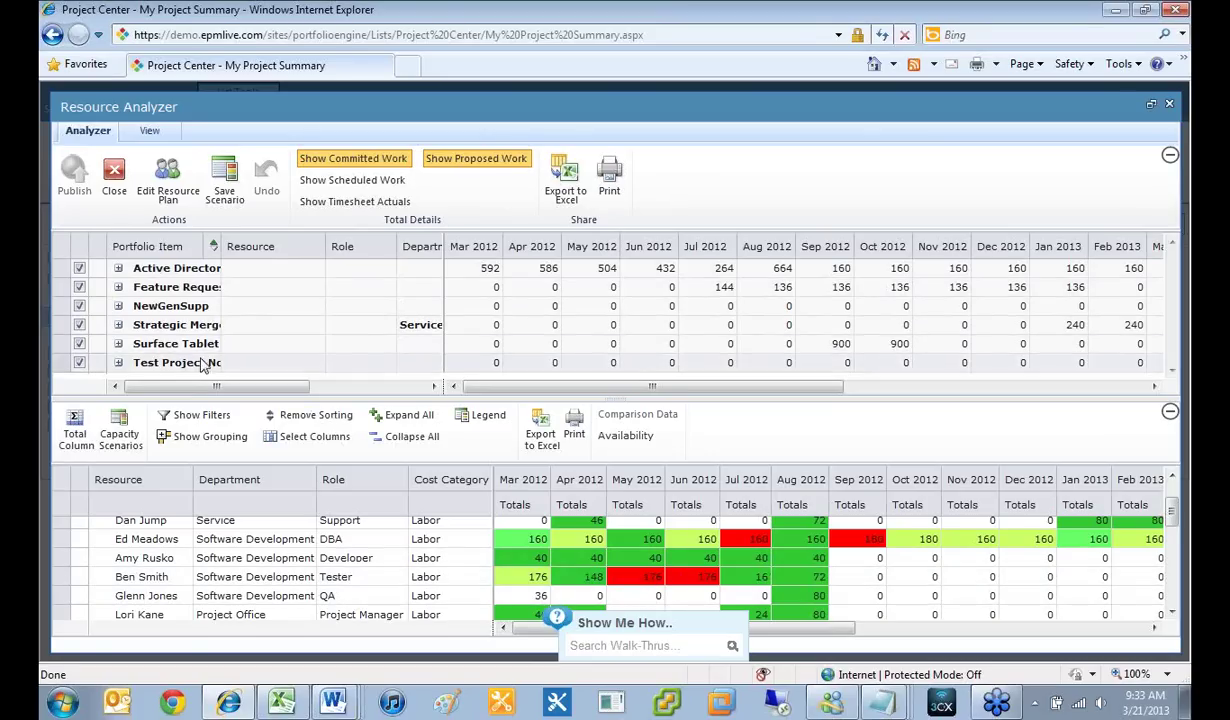
pyautogui.moveTo(219, 246); pyautogui.dragTo(330, 246)
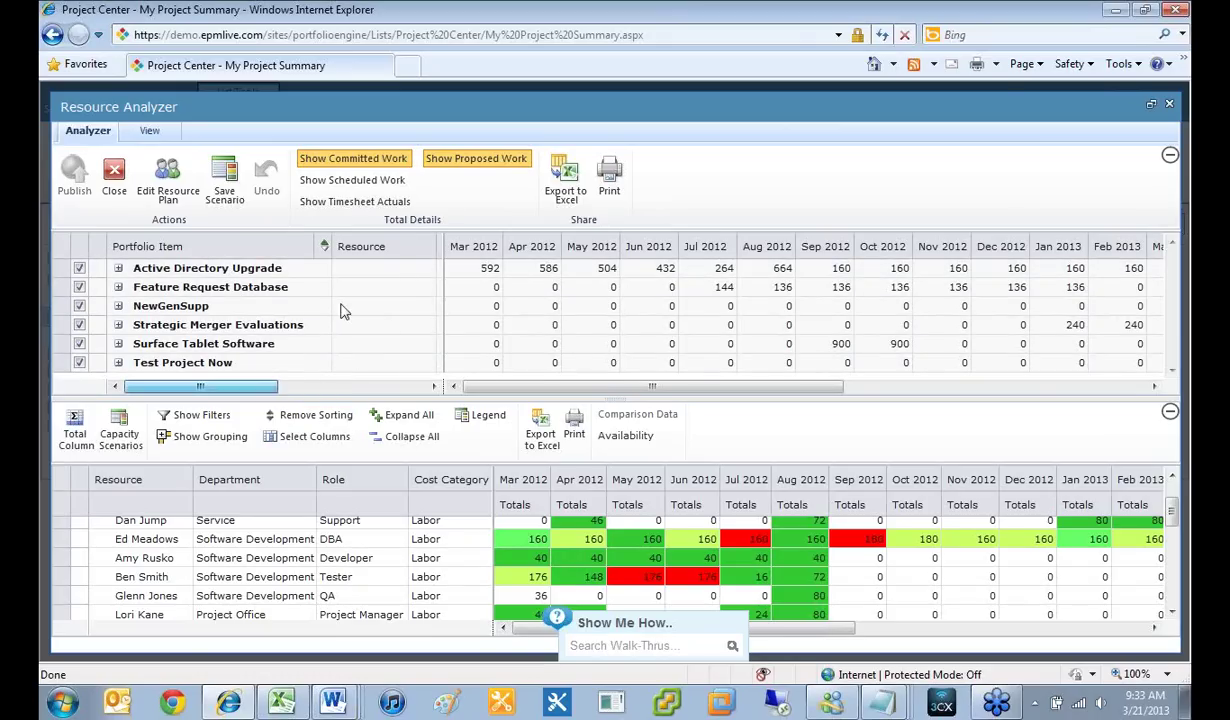
pyautogui.hscroll(3, 297, 367)
pyautogui.moveTo(290, 386); pyautogui.dragTo(156, 384)
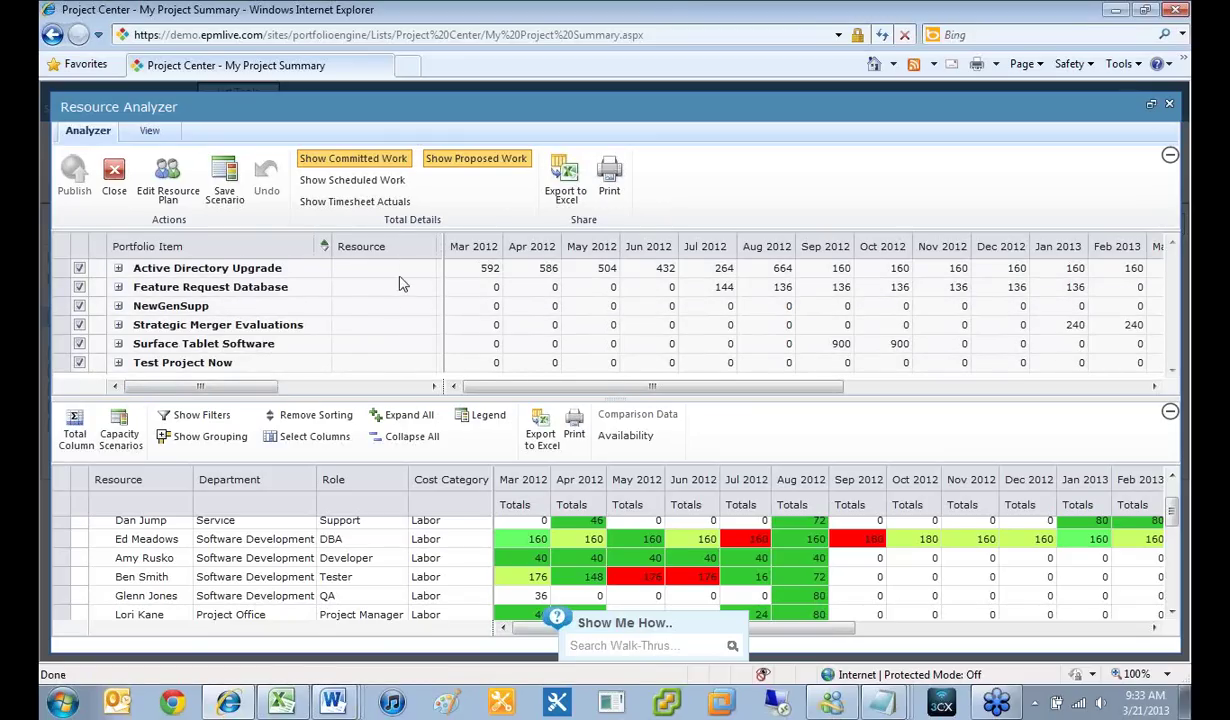
# Step: Exclude Active Directory Upgrade from the analysis, review the resource totals without it, and include it again
pyautogui.click(80, 270)
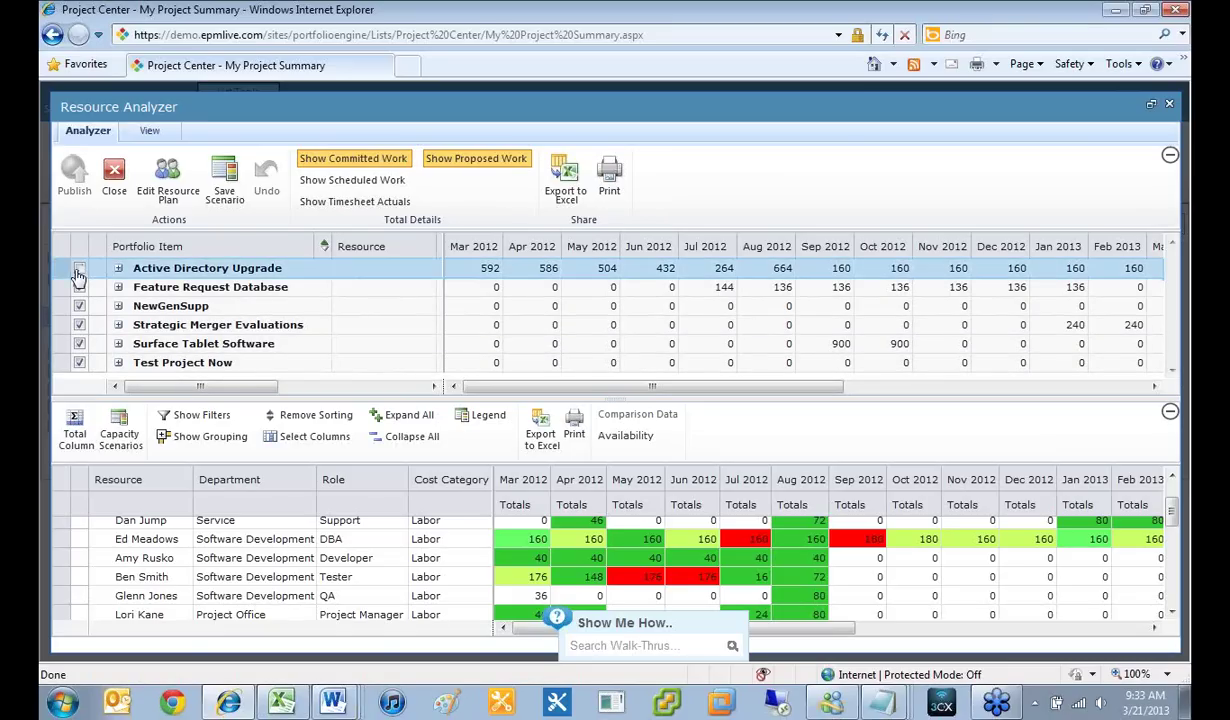
pyautogui.click(277, 417)
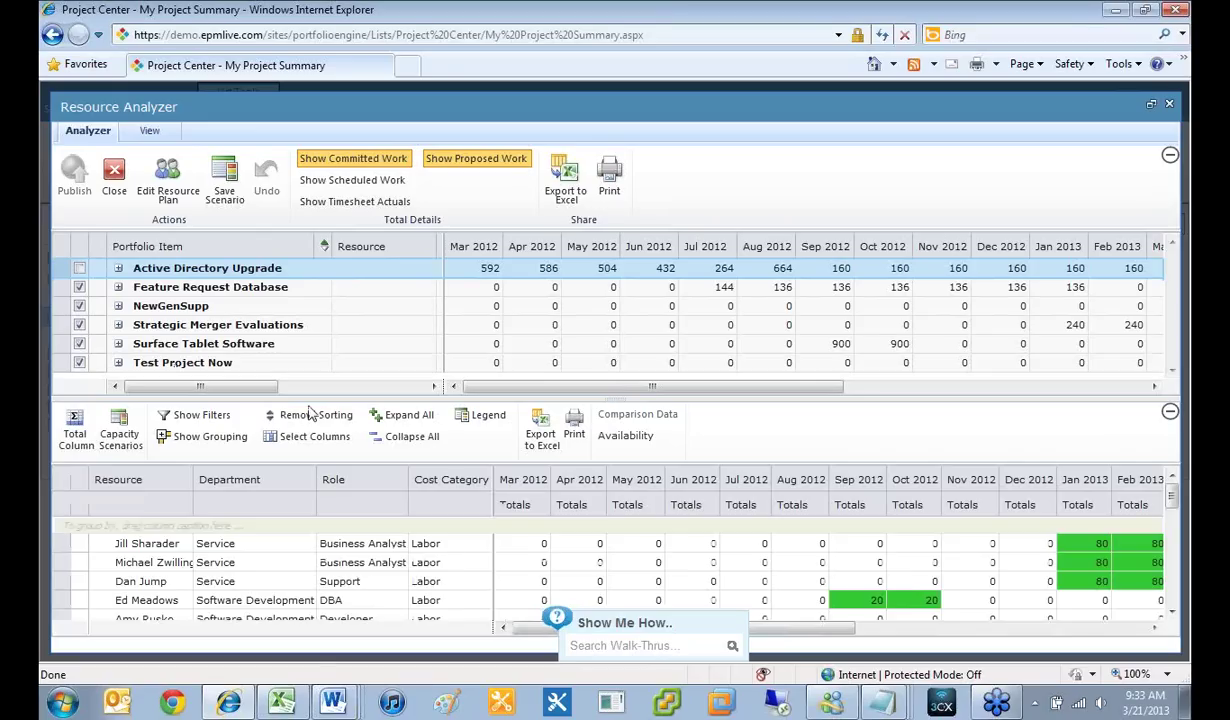
pyautogui.moveTo(1172, 500)
pyautogui.mouseDown()
pyautogui.moveTo(1172, 562)
pyautogui.moveTo(1172, 496)
pyautogui.mouseUp()
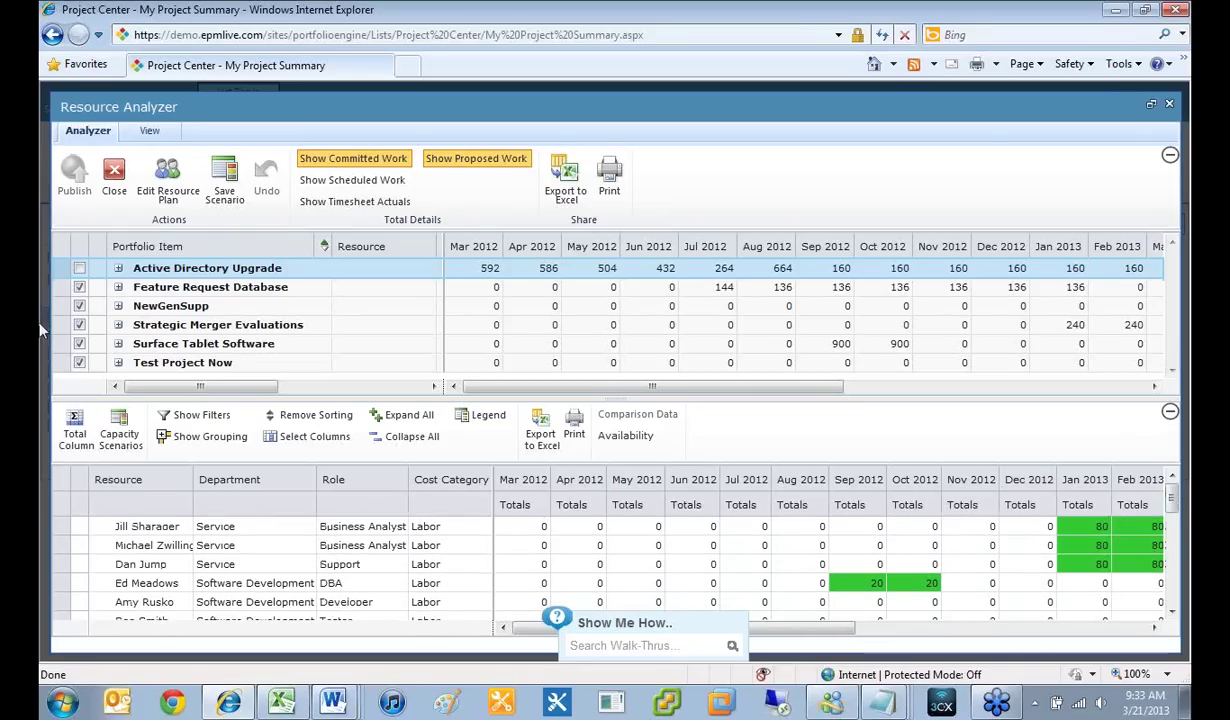
pyautogui.click(80, 272)
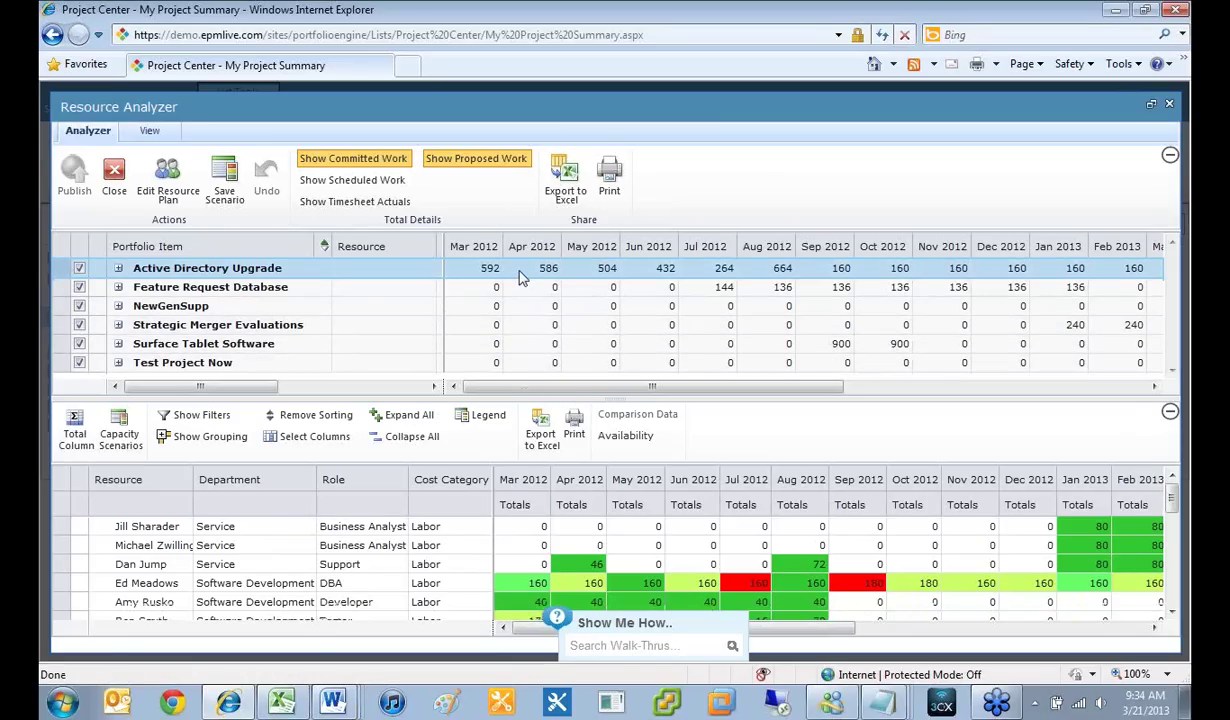
# Step: Delay Active Directory Upgrade's work by five months so it starts in Aug 2012, and review the recalculated resource totals
pyautogui.moveTo(527, 276); pyautogui.dragTo(834, 277)
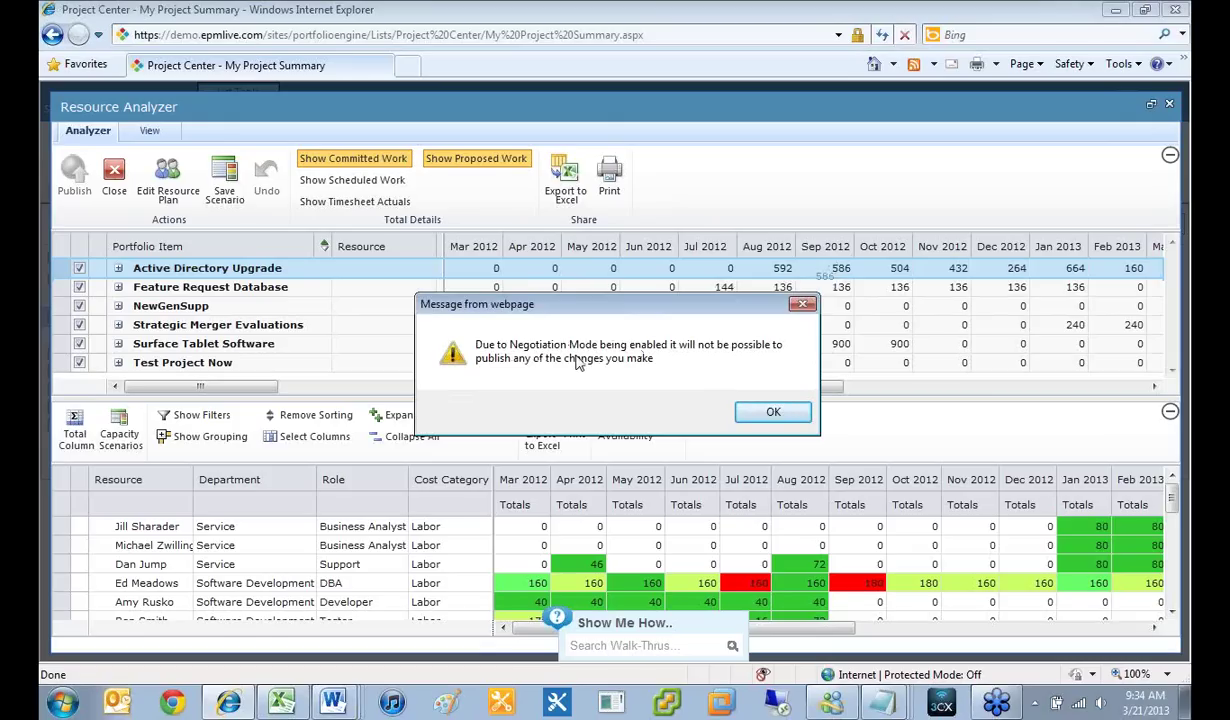
pyautogui.click(771, 416)
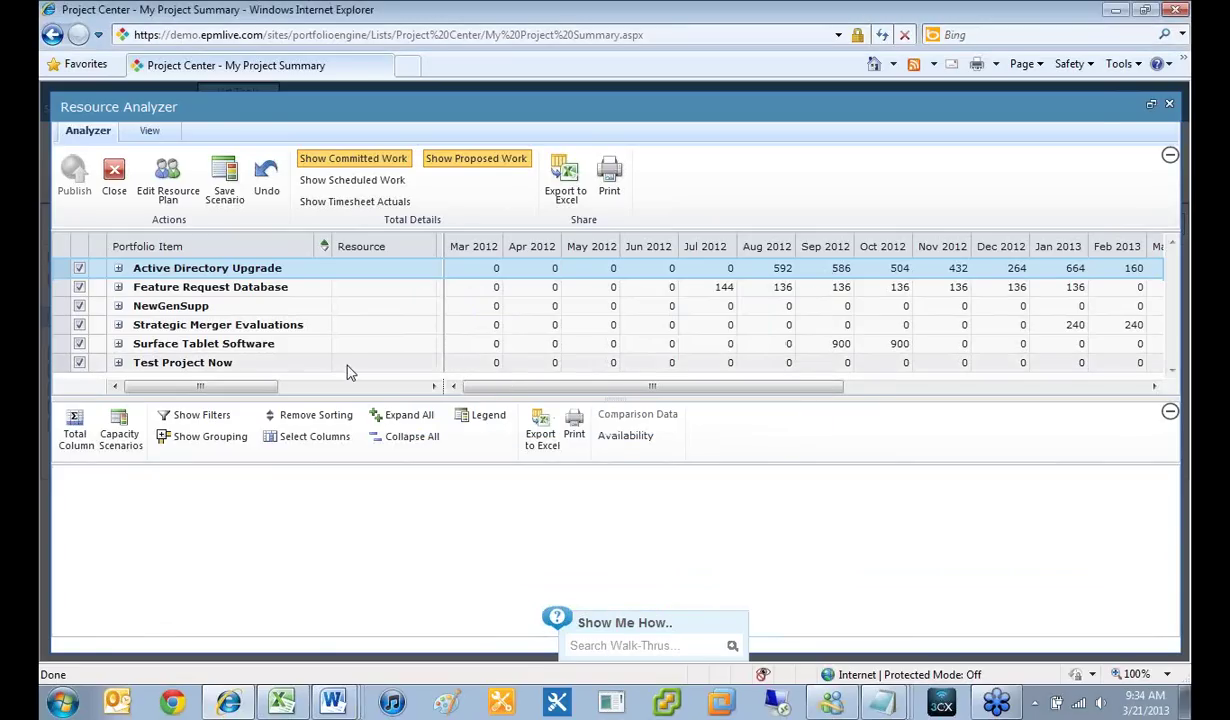
pyautogui.click(170, 192)
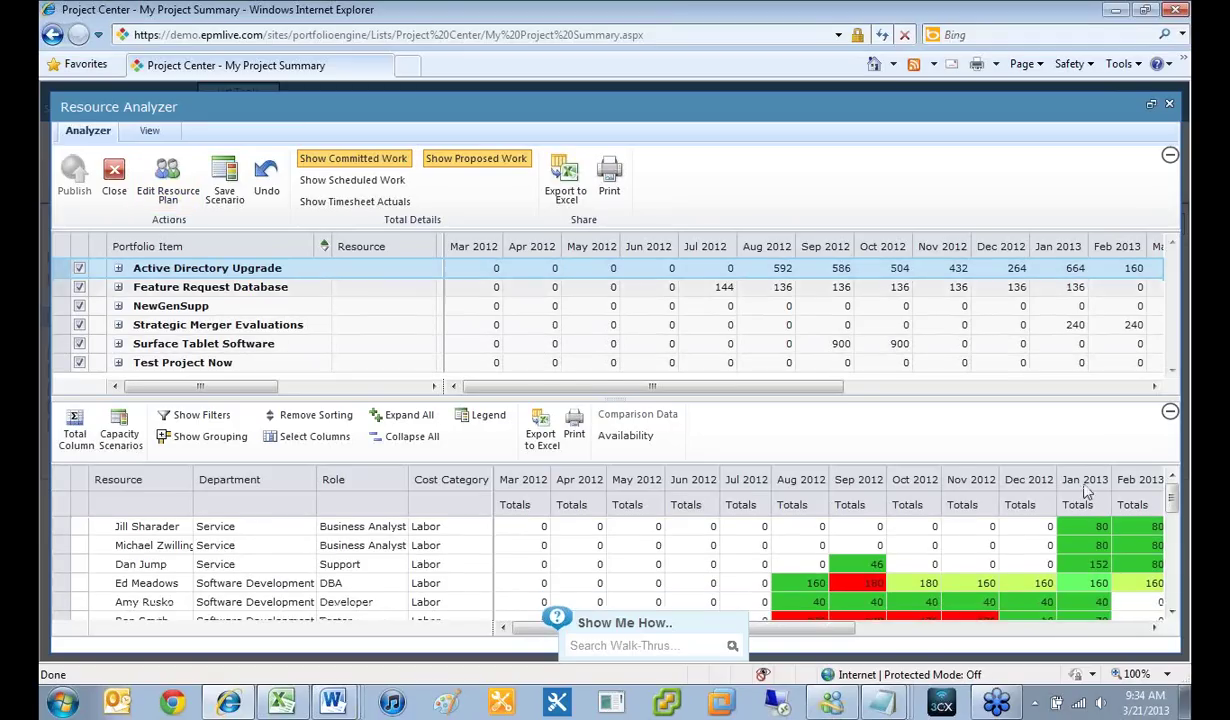
pyautogui.moveTo(1180, 520)
pyautogui.mouseDown()
pyautogui.moveTo(1178, 545)
pyautogui.moveTo(1178, 528)
pyautogui.mouseUp()
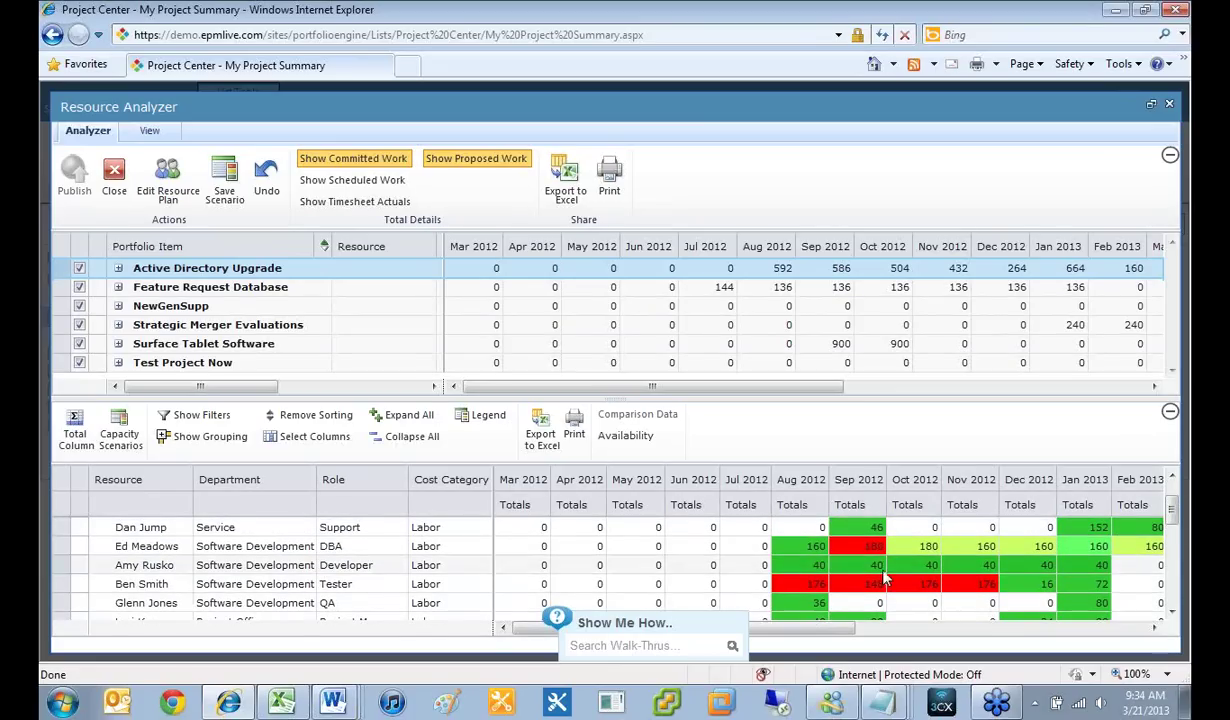
pyautogui.moveTo(1176, 510); pyautogui.dragTo(1176, 496)
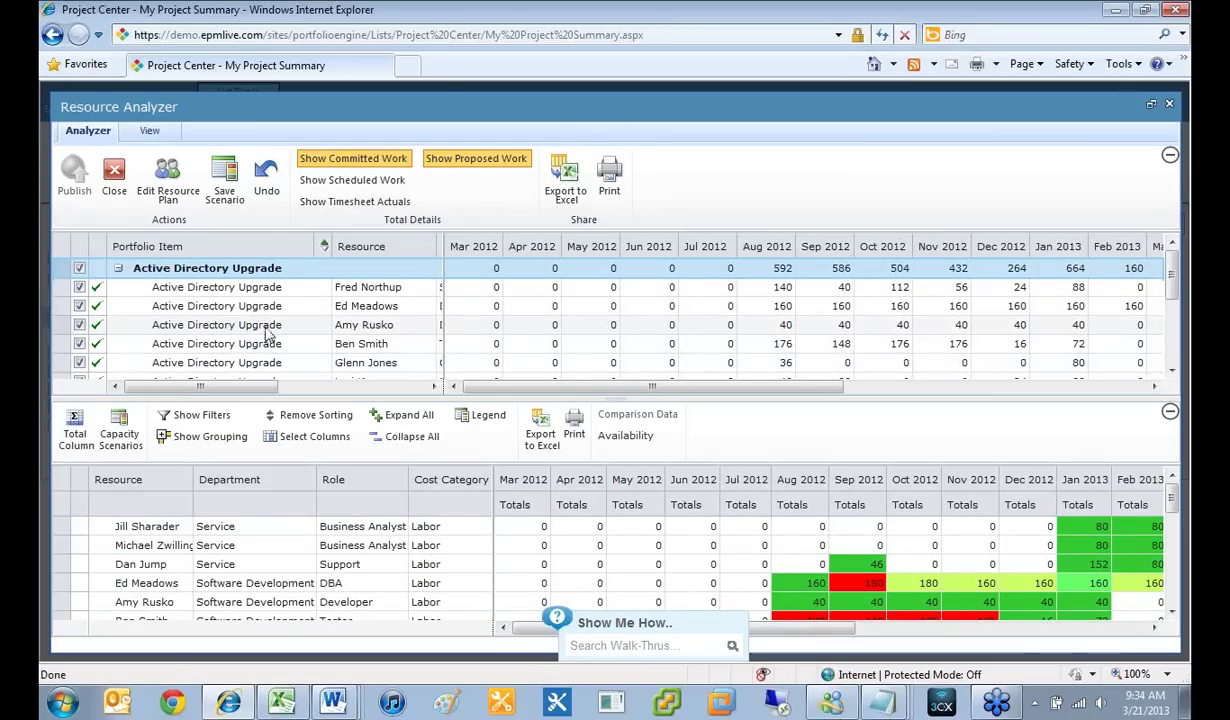
# Step: Exclude the developer's individual allocation under Active Directory Upgrade from the totals and close the Resource Analyzer
pyautogui.click(79, 324)
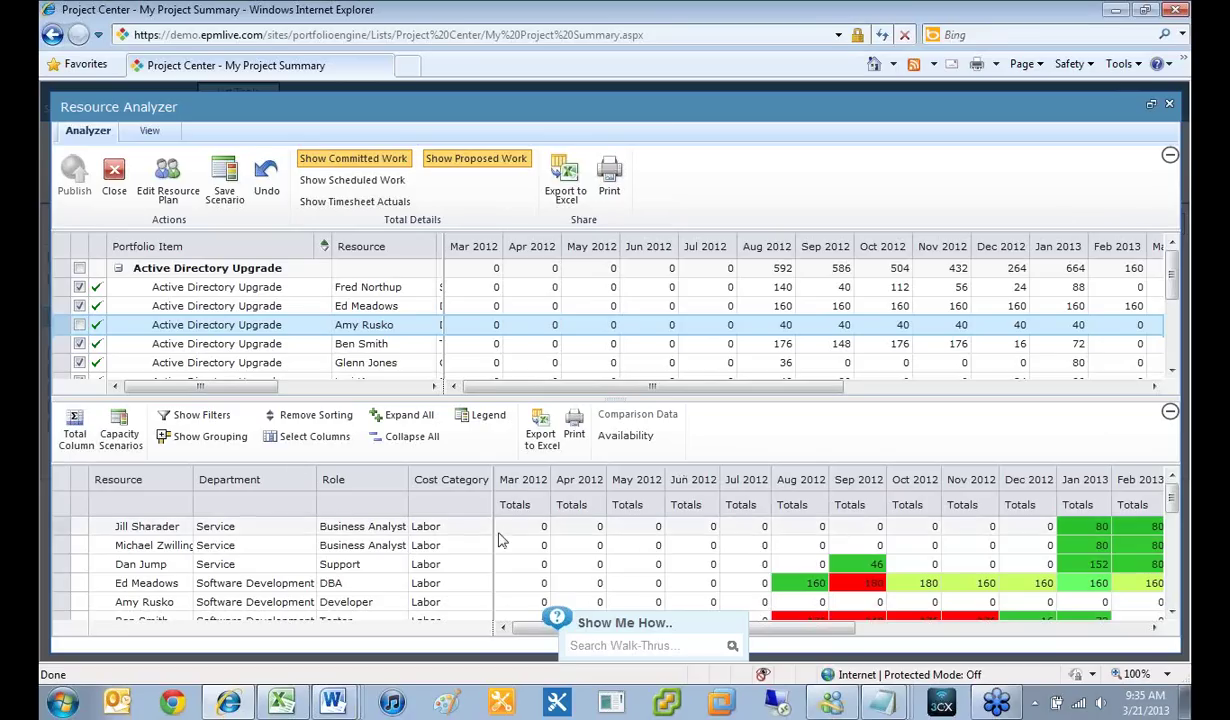
pyautogui.click(215, 437)
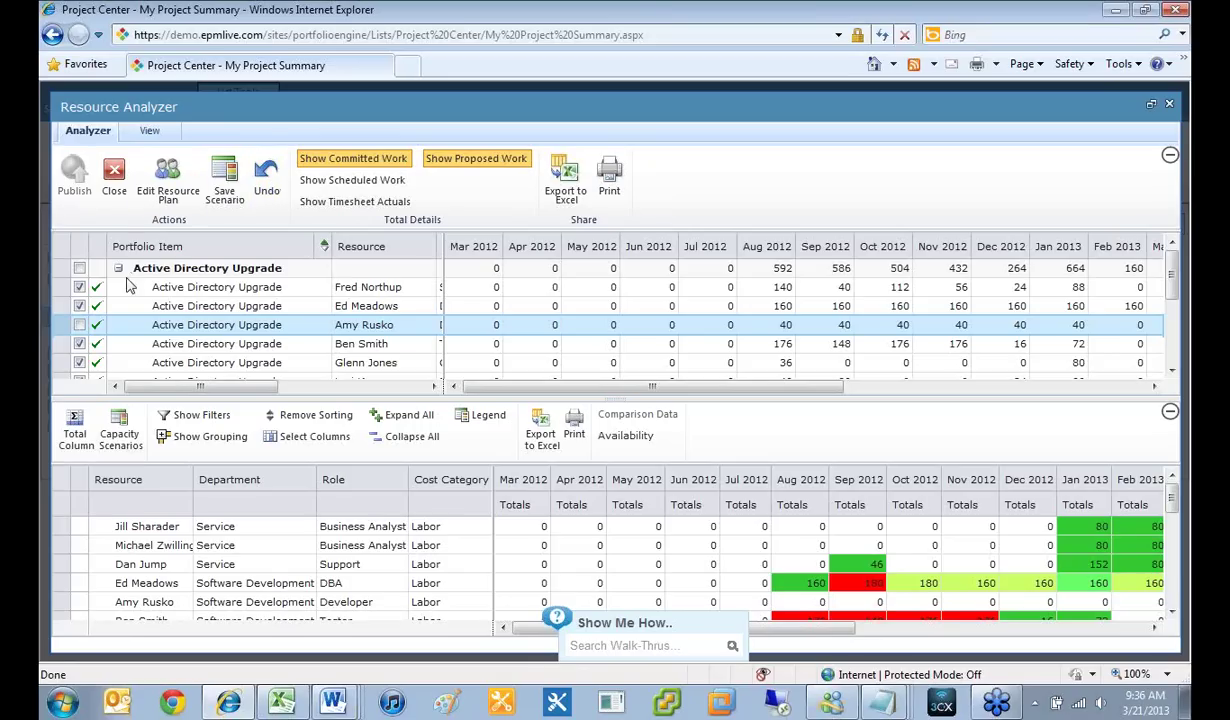
pyautogui.click(114, 175)
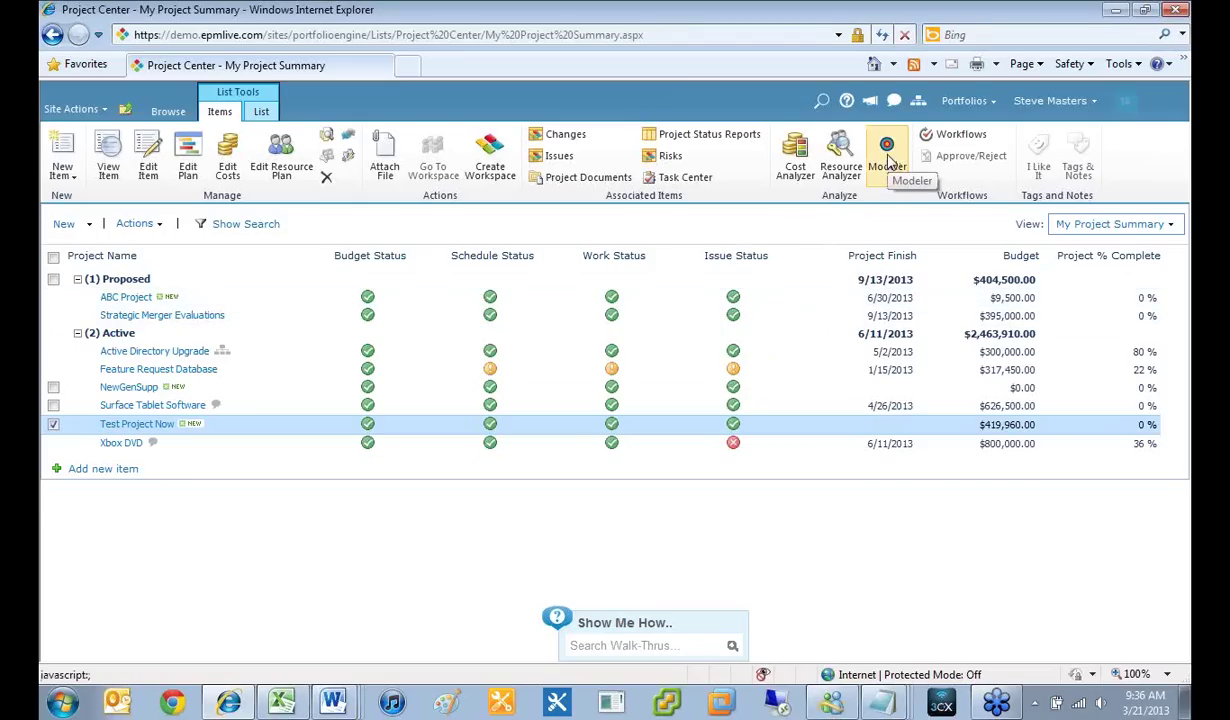
# Step: Open the Modeler with Budget Model and the Current version for all projects except ABC Project and NewGenSupp
pyautogui.click(53, 405)
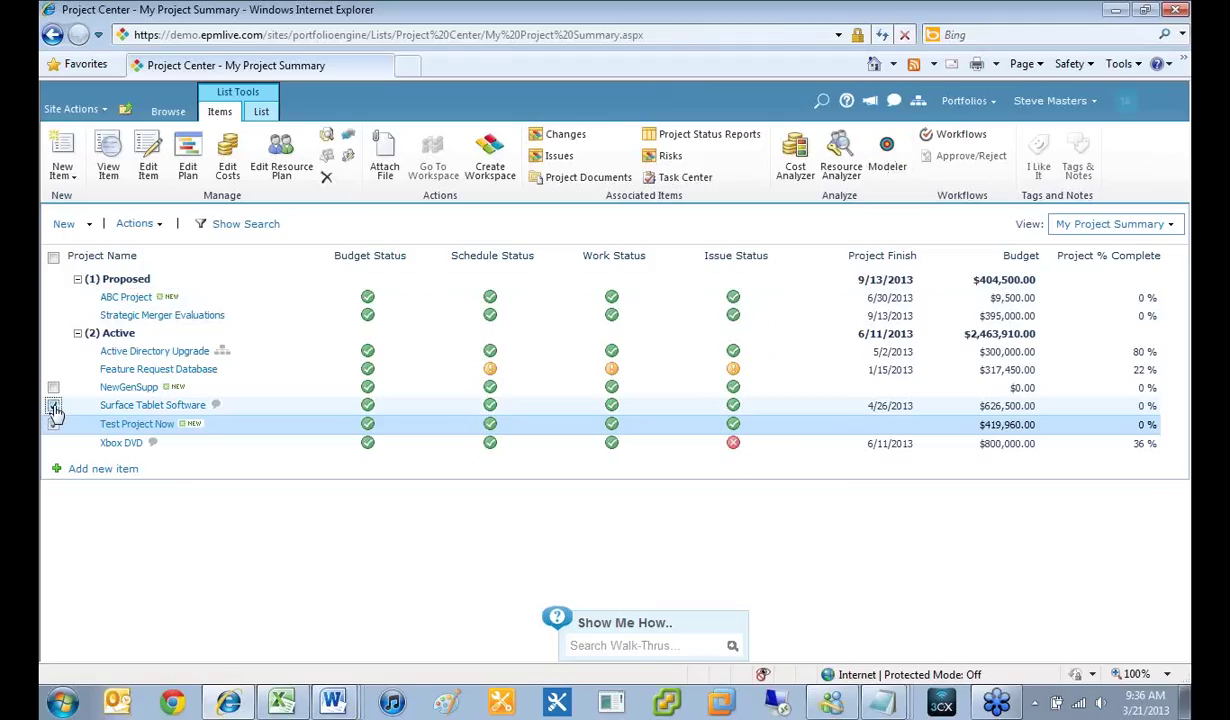
pyautogui.click(53, 352)
pyautogui.click(53, 315)
pyautogui.click(53, 369)
pyautogui.click(54, 444)
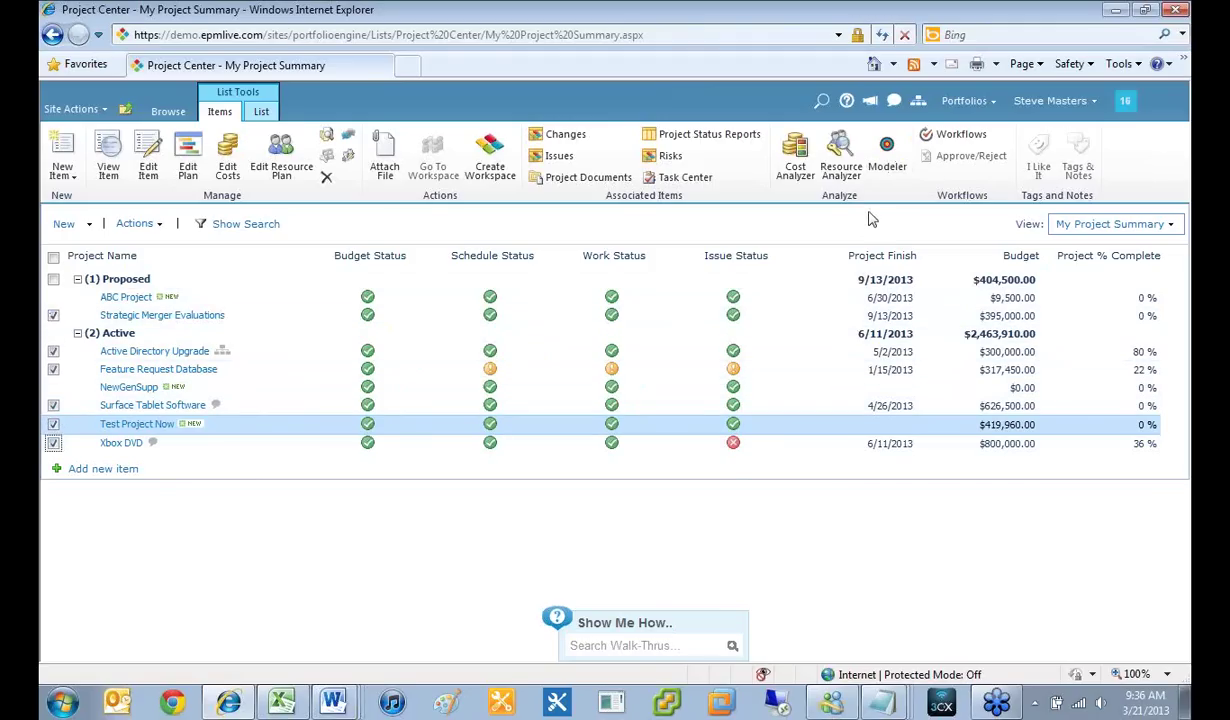
pyautogui.click(887, 155)
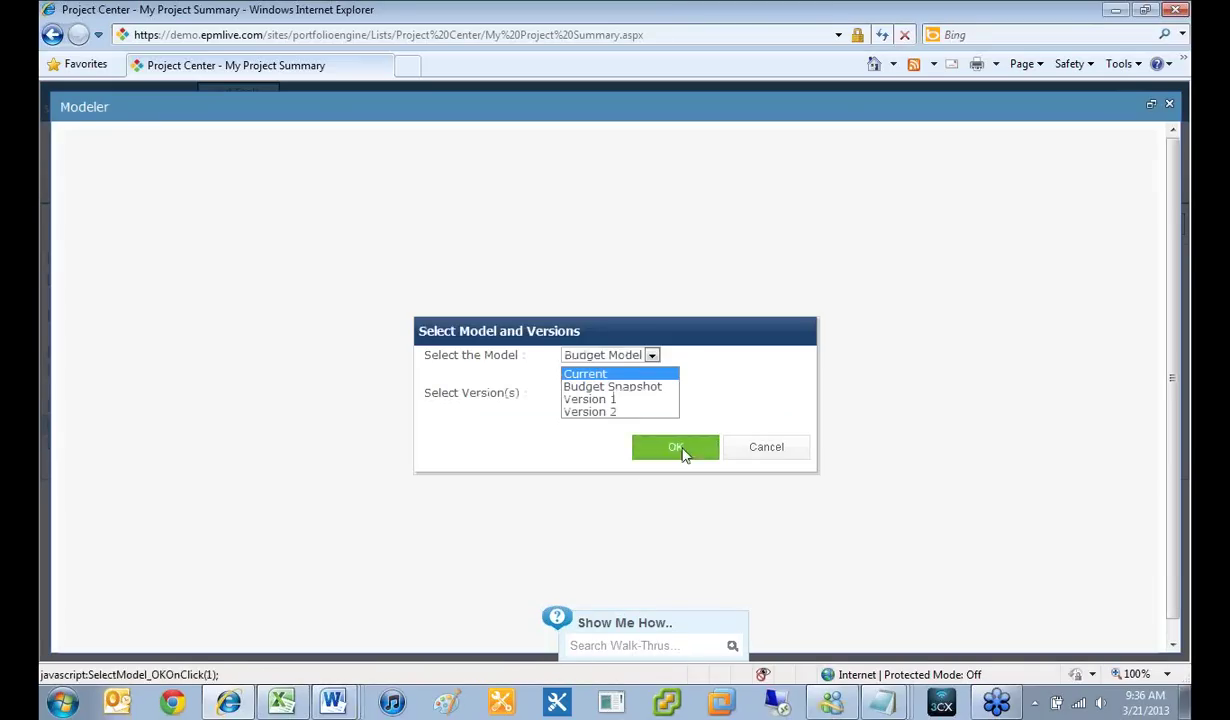
pyautogui.click(680, 450)
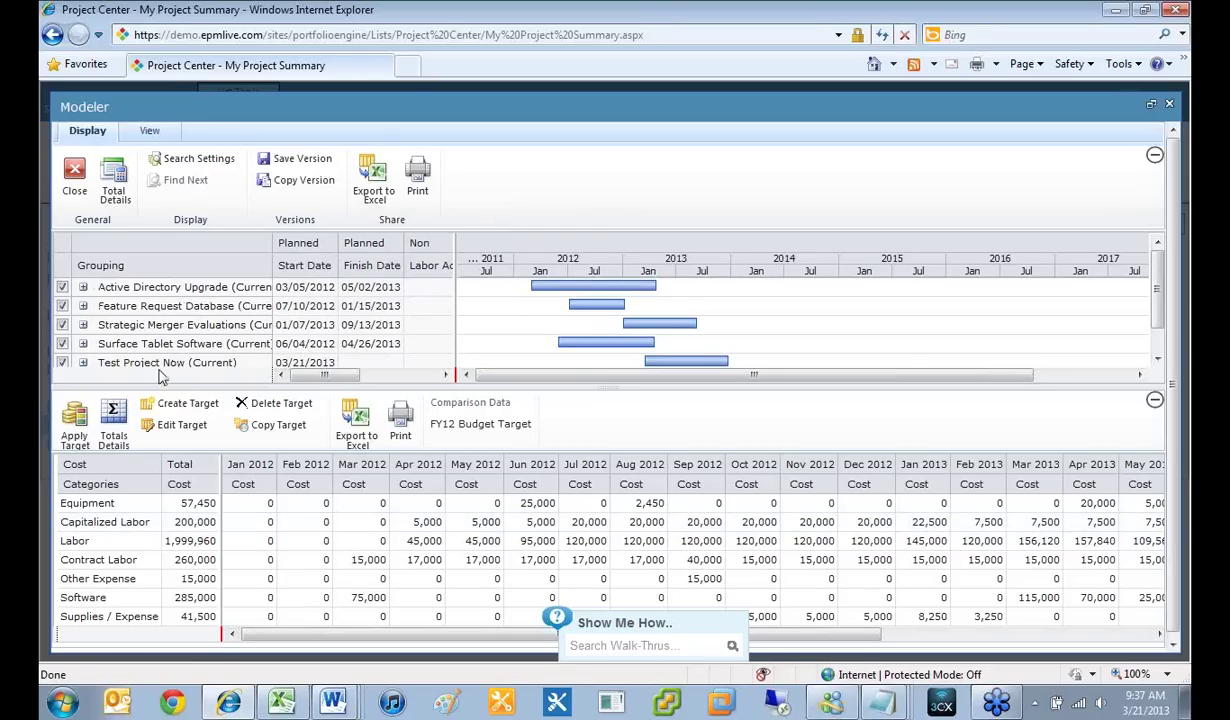
# Step: Apply the FY12 Budget Target to the Modeler's cost totals
pyautogui.click(76, 428)
pyautogui.click(640, 366)
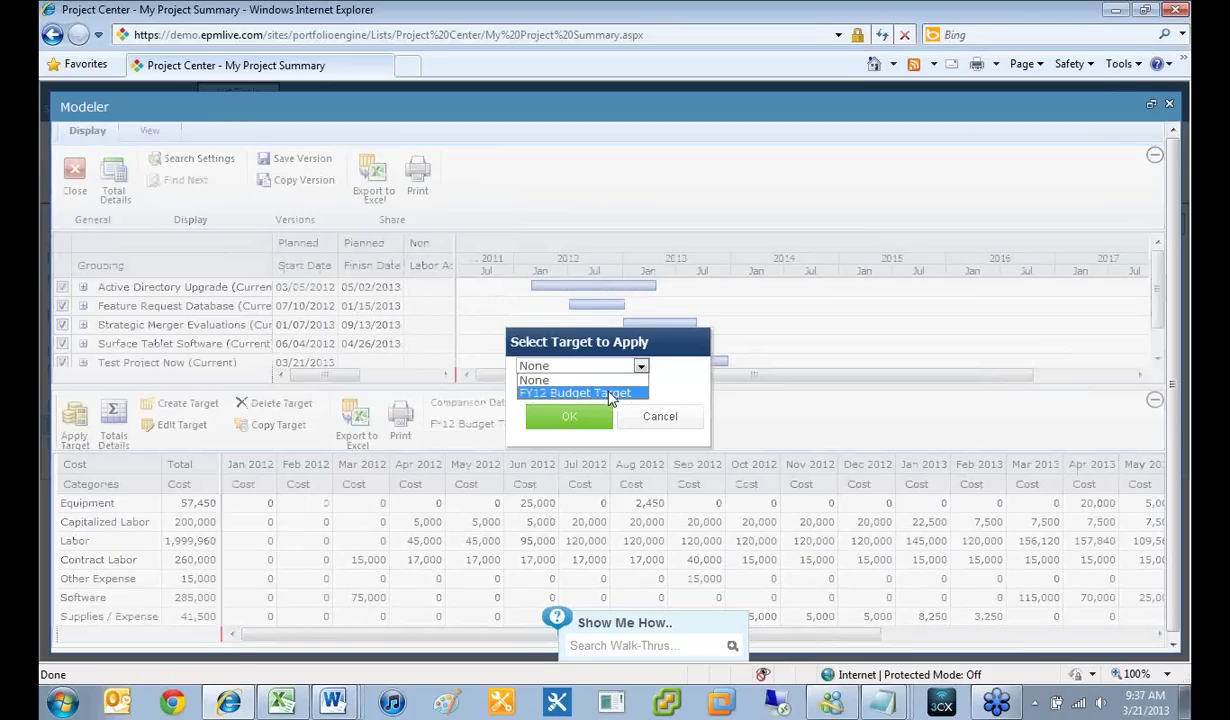
pyautogui.click(612, 394)
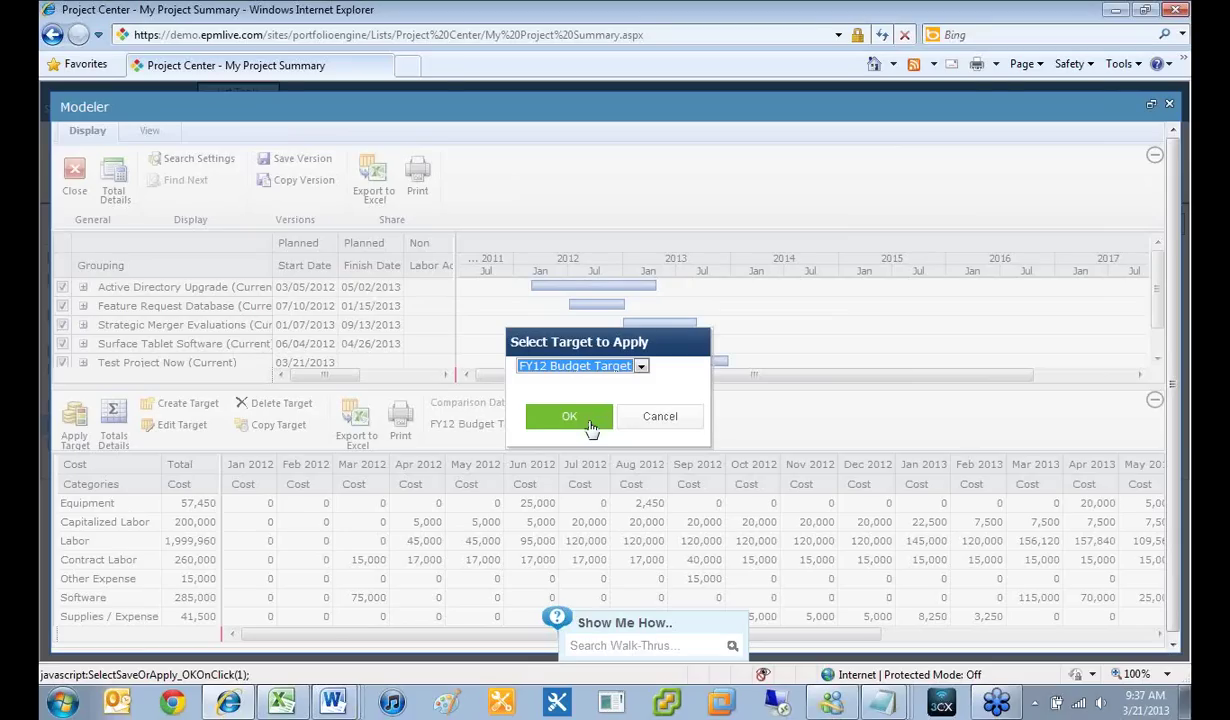
pyautogui.click(572, 421)
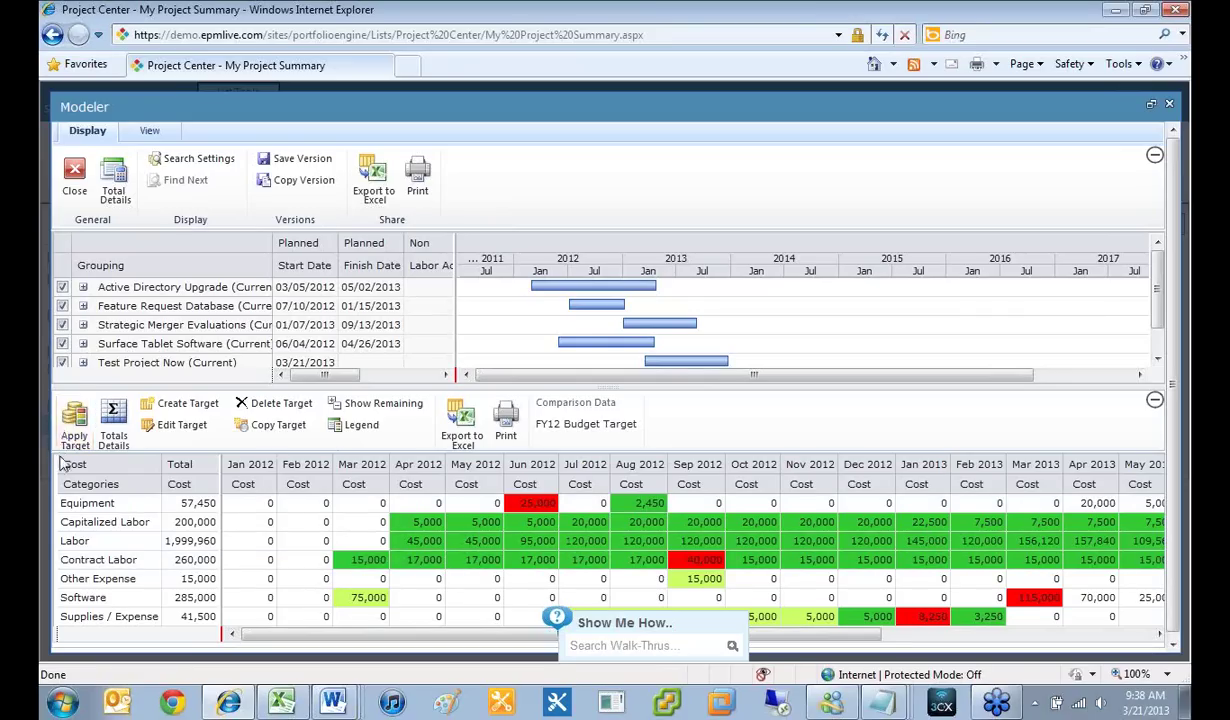
# Step: Exclude Active Directory Upgrade from the model and shift Surface Tablet Software's bar by about 18 months, to start around Dec 2013
pyautogui.click(63, 289)
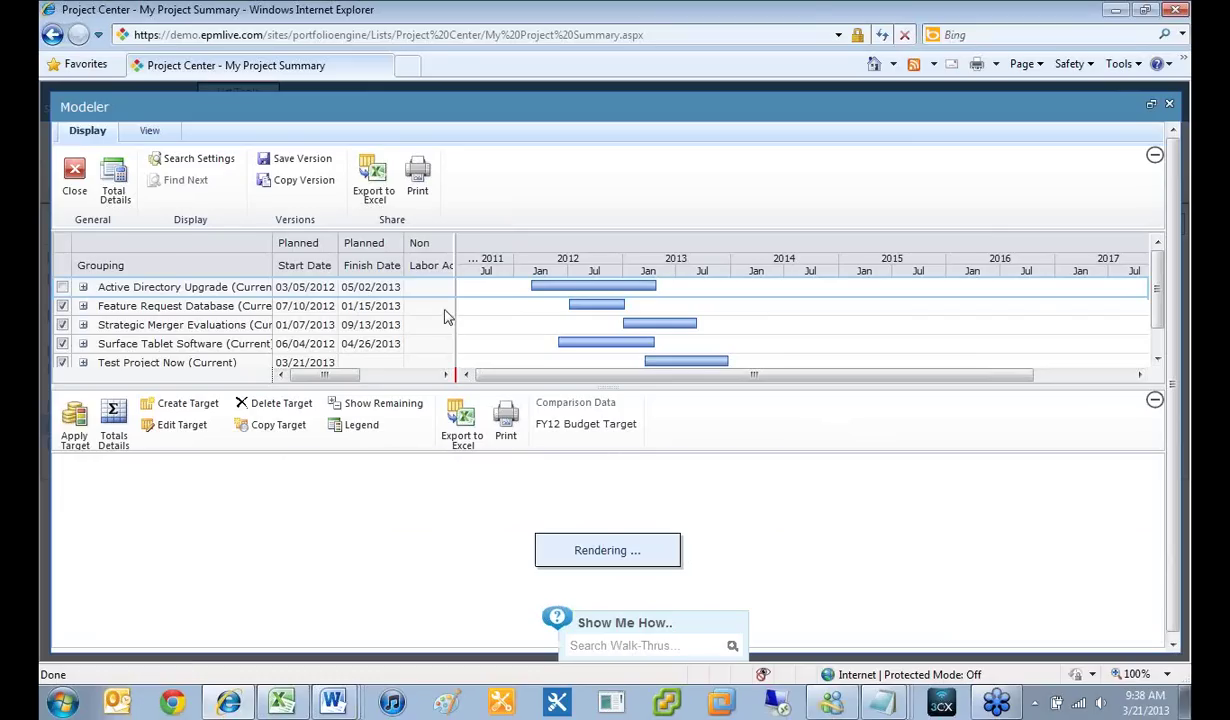
pyautogui.click(590, 343)
pyautogui.moveTo(597, 346); pyautogui.dragTo(759, 341)
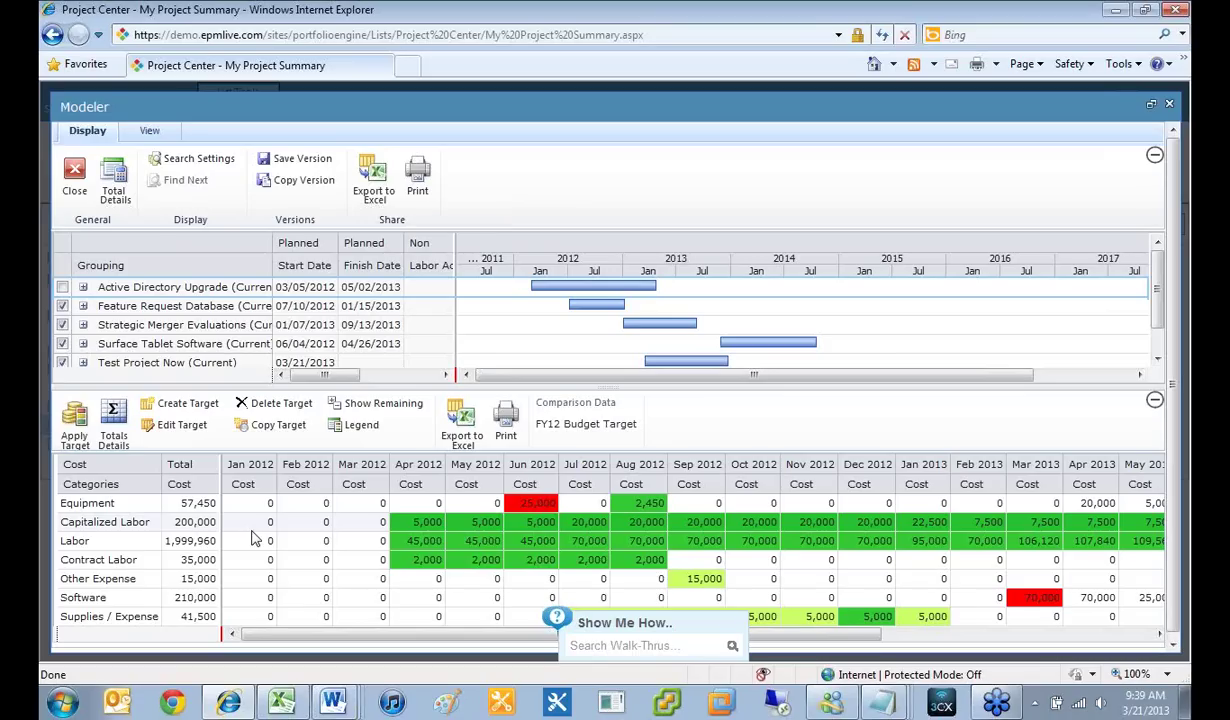
# Step: Close the Modeler and switch the project list to the Project Assessment view with the No Lifecycle Stage and Create groups expanded
pyautogui.click(418, 188)
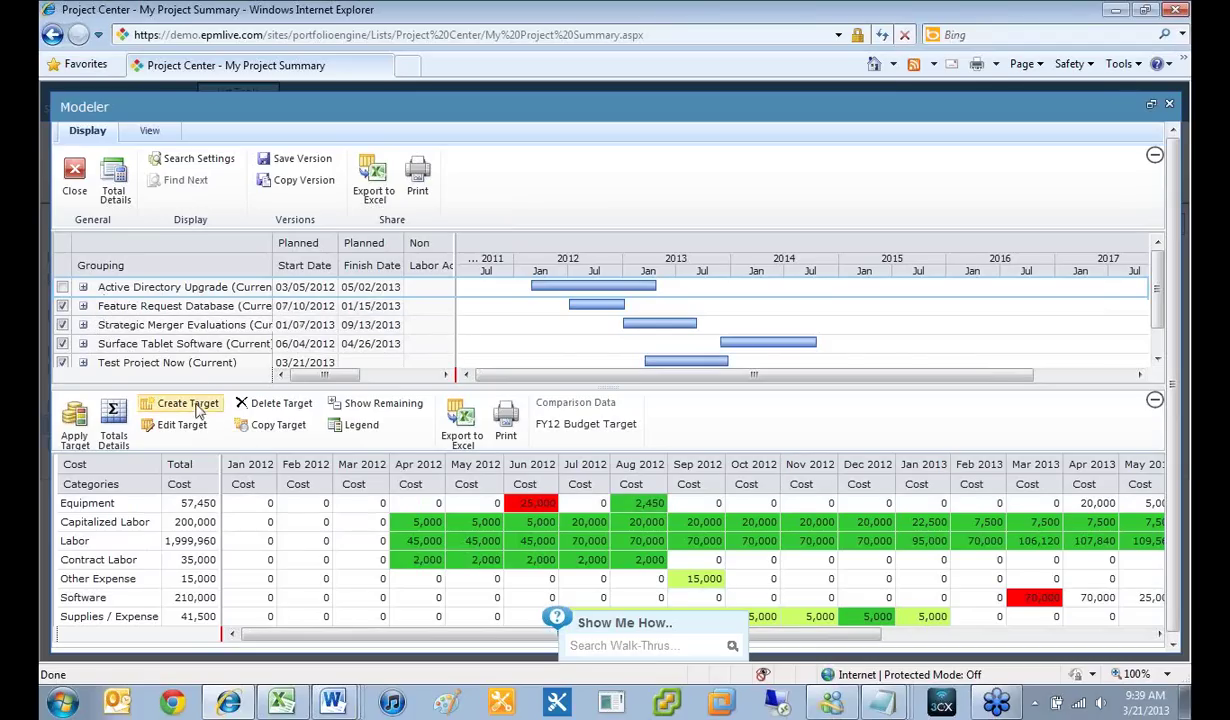
pyautogui.click(75, 180)
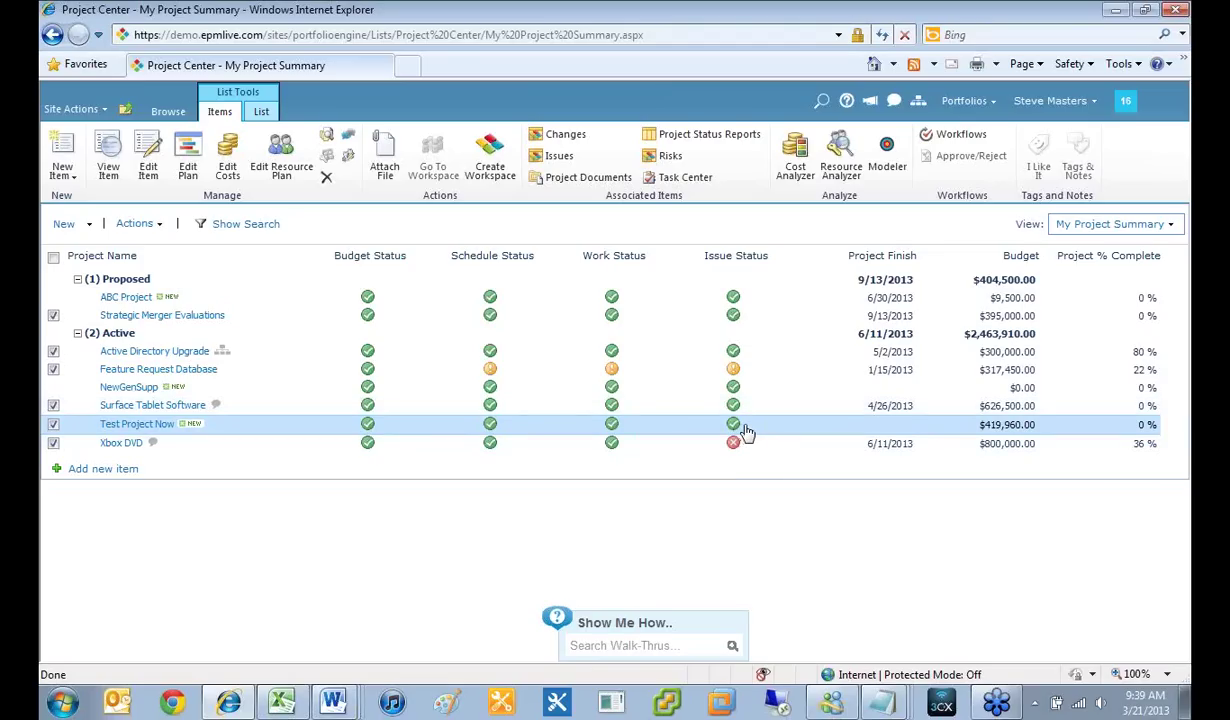
pyautogui.click(1114, 226)
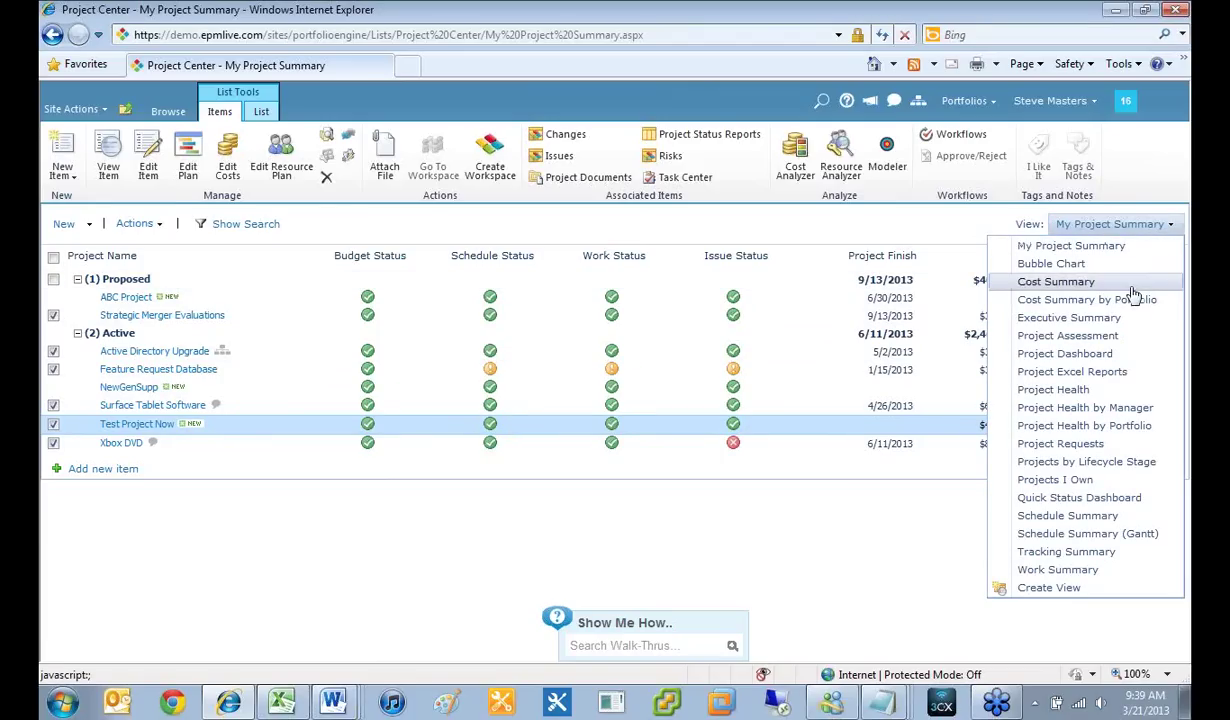
pyautogui.click(1075, 338)
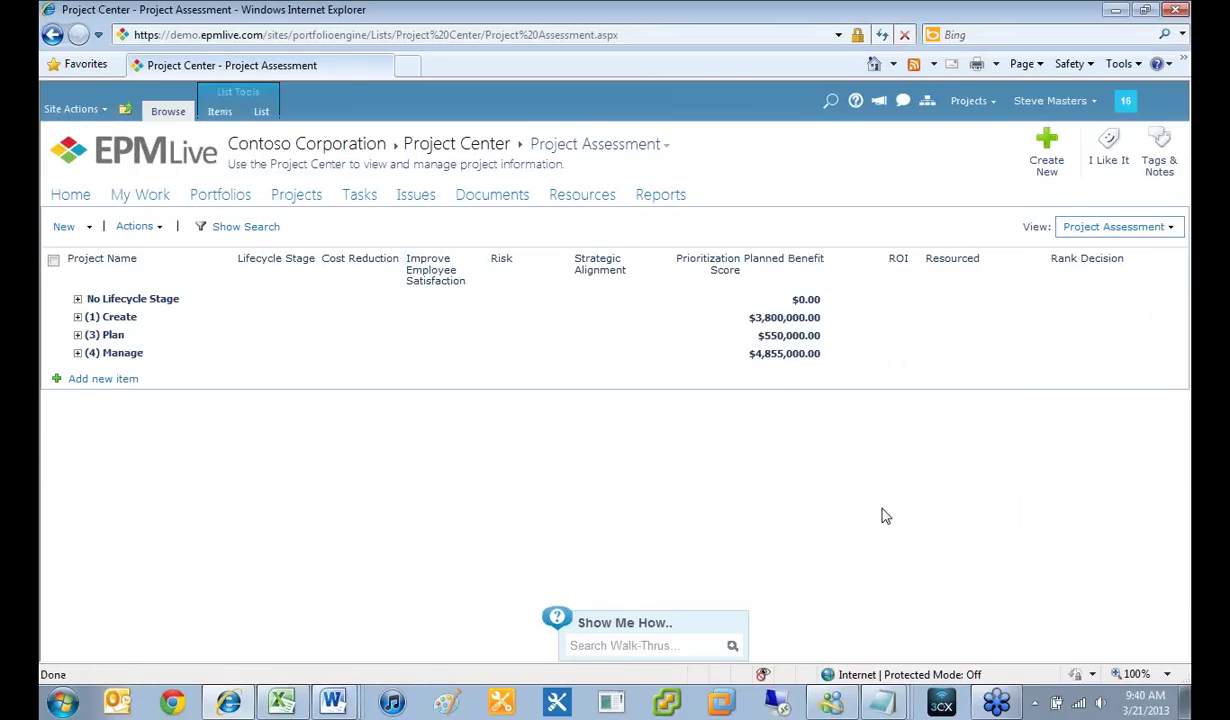
pyautogui.click(78, 299)
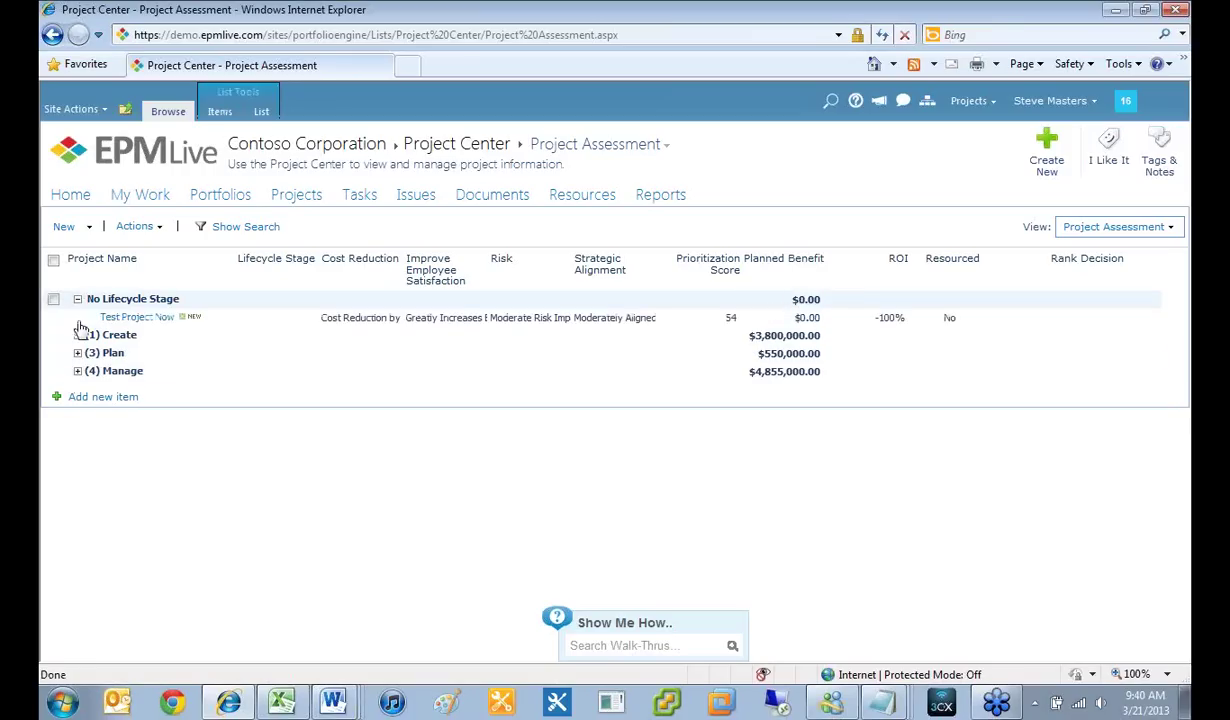
pyautogui.click(78, 335)
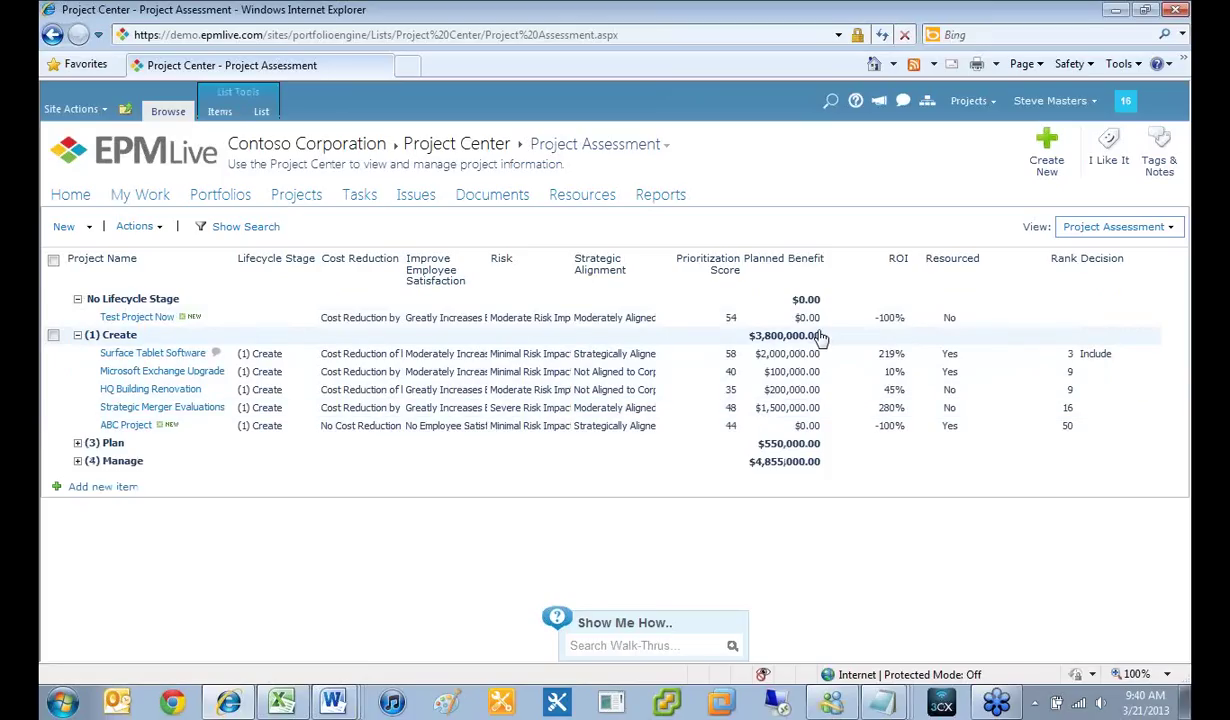
# Step: Switch the Project Assessment list to edit mode and expand the No Lifecycle Stage and Create groups
pyautogui.click(134, 226)
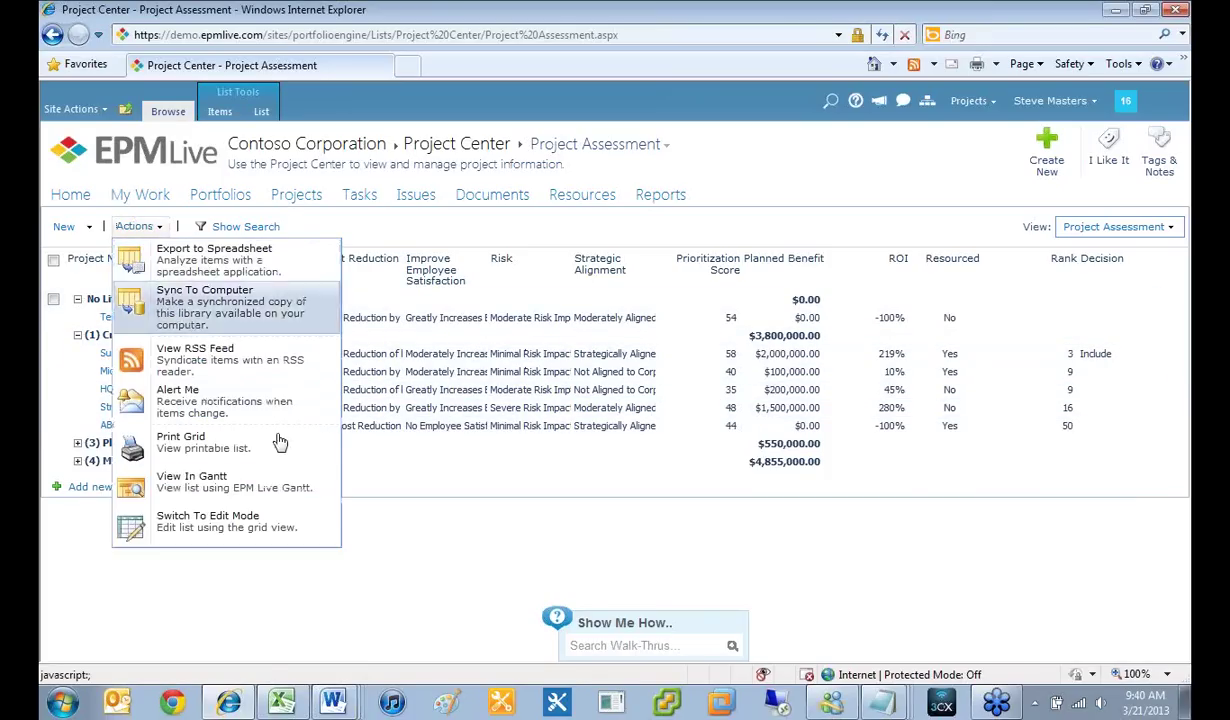
pyautogui.click(200, 507)
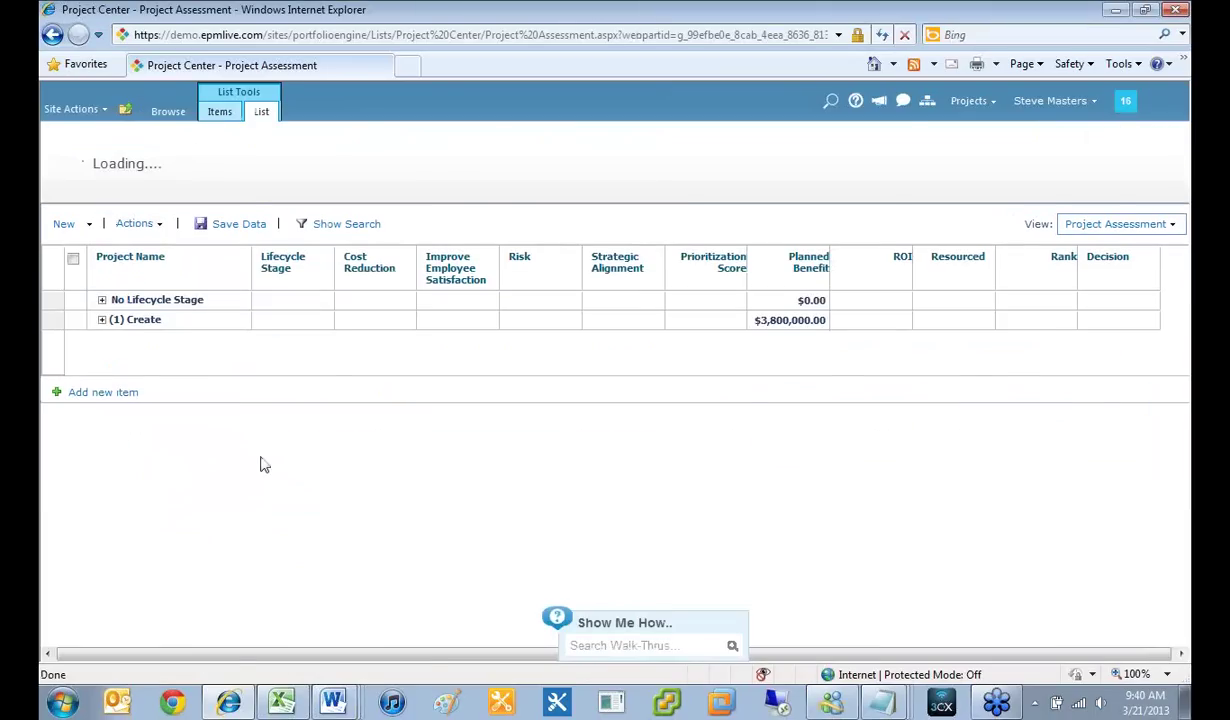
pyautogui.click(102, 300)
pyautogui.click(102, 339)
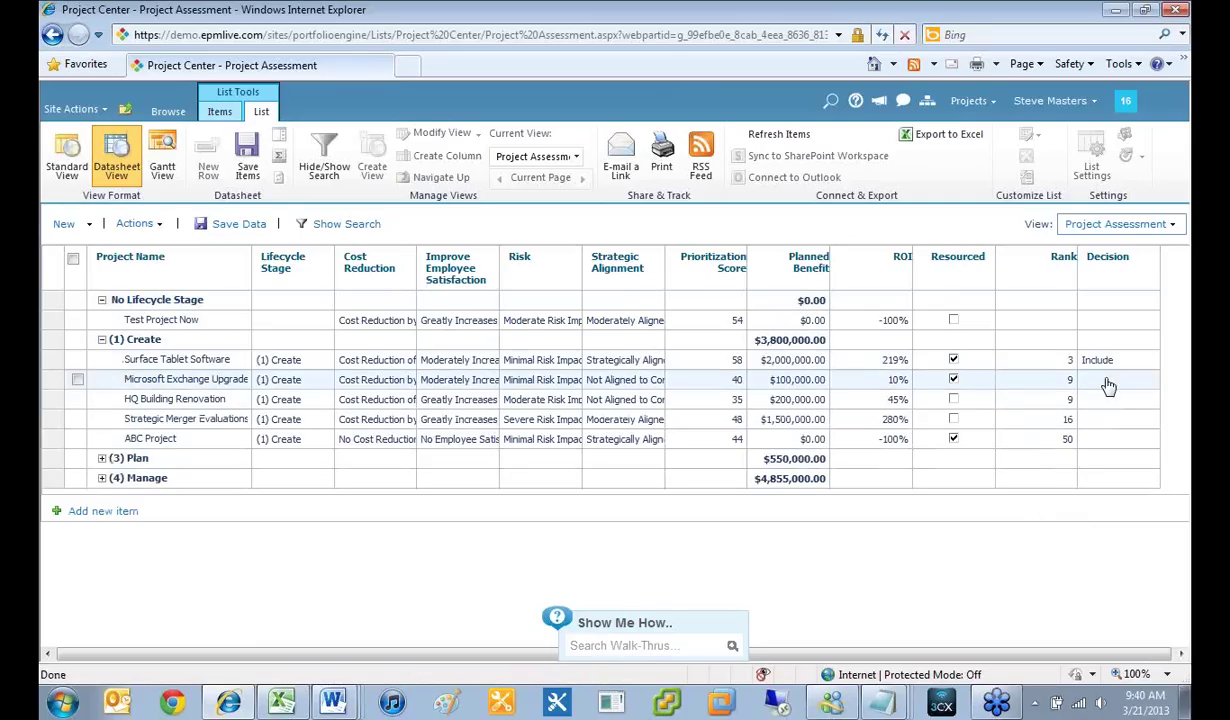
# Step: Set the rank of Microsoft Exchange Upgrade to 10 and of HQ Building Renovation to 9
pyautogui.click(1062, 381)
pyautogui.write('10')
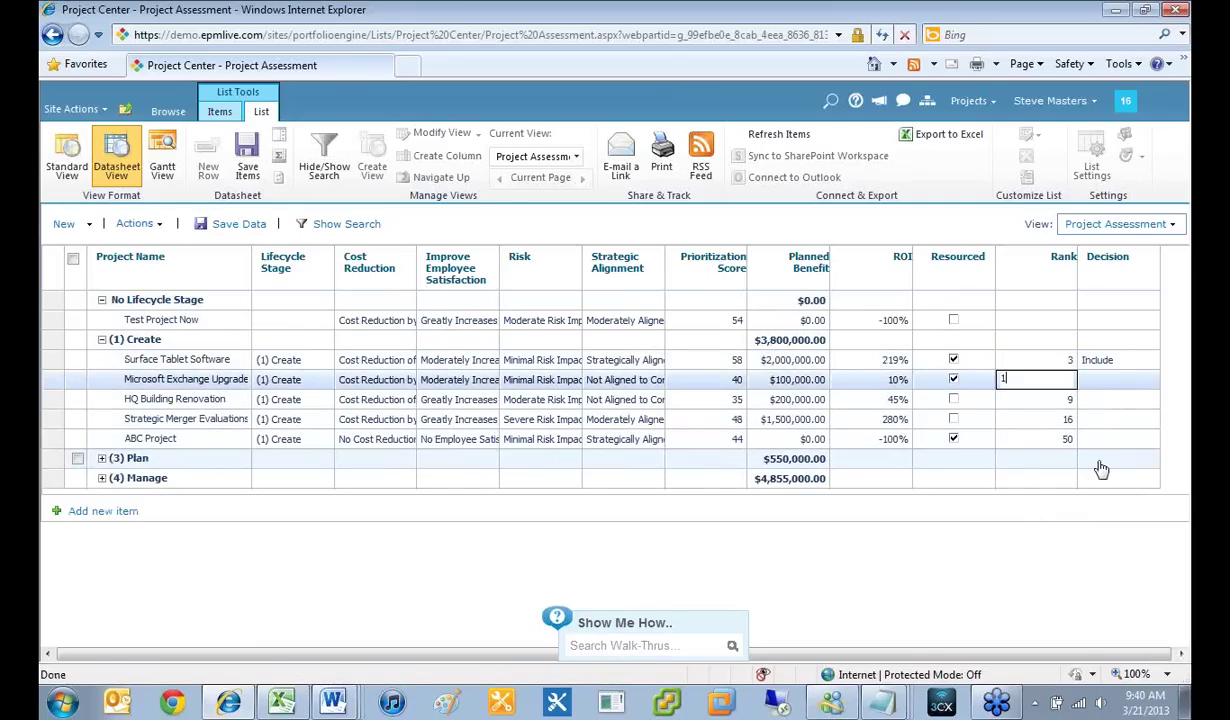
pyautogui.click(1066, 401)
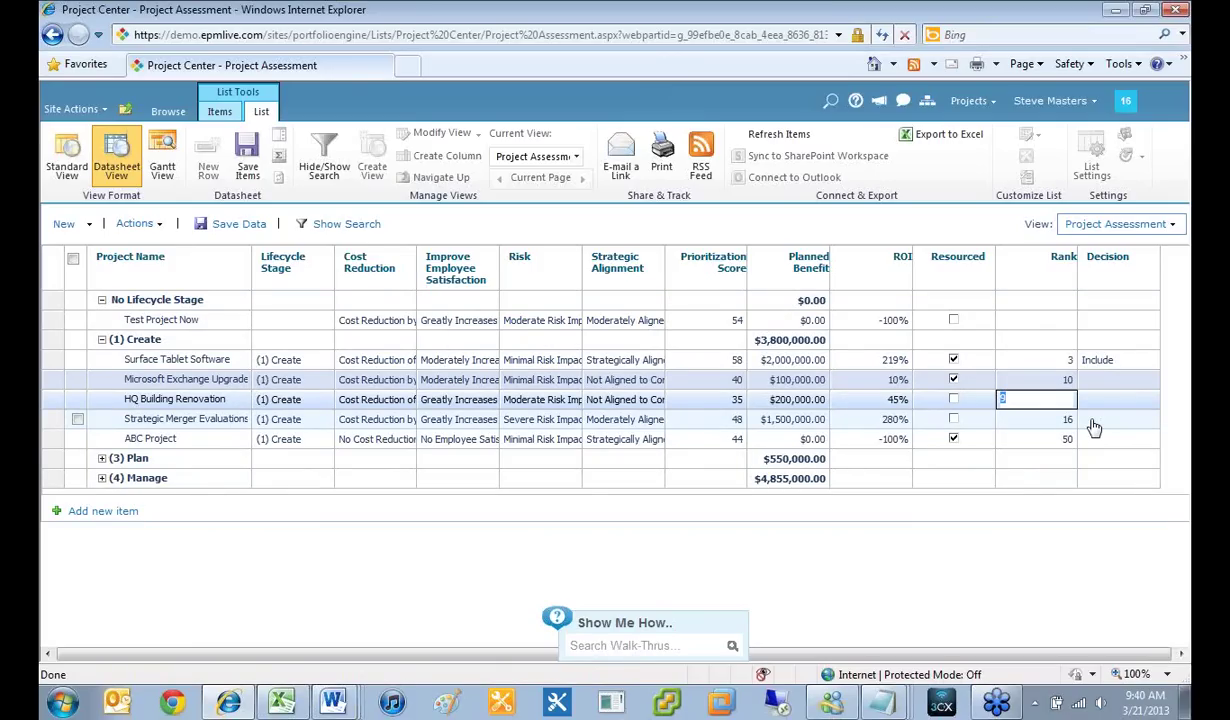
# Step: Set the decision to Include for Microsoft Exchange Upgrade, Reject for HQ Building Renovation and Hold for Strategic Merger Evaluations, and save the data
pyautogui.click(1106, 390)
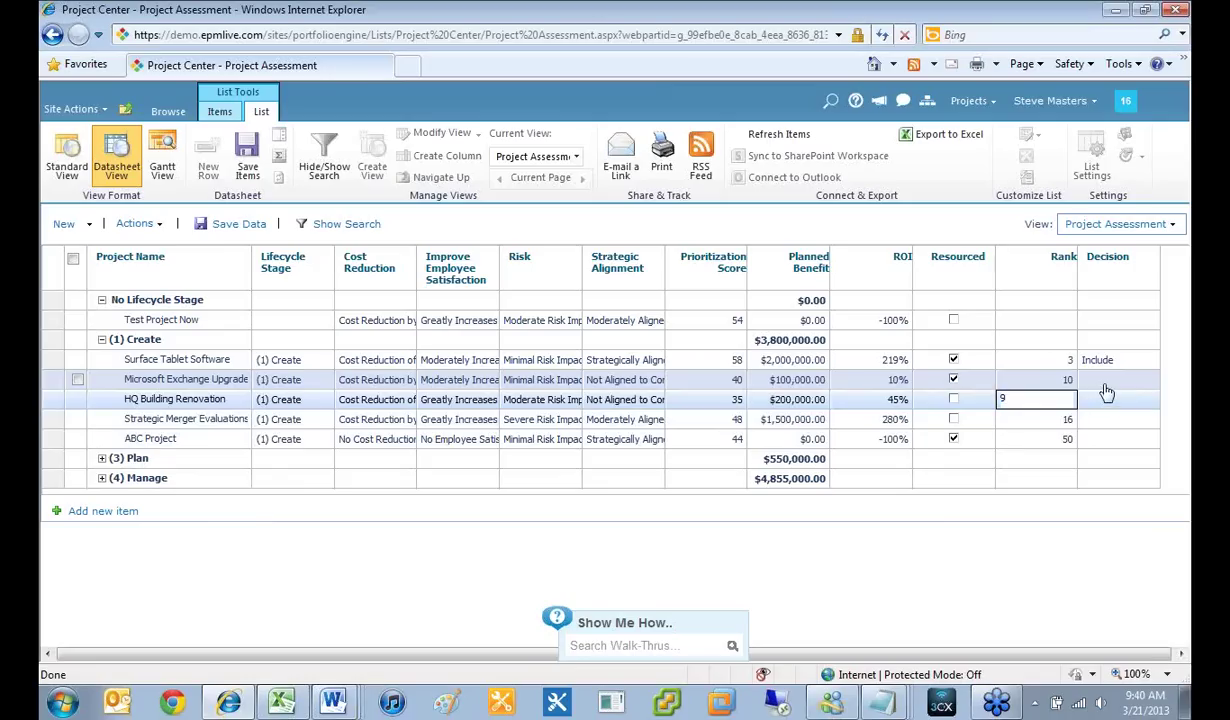
pyautogui.click(1110, 397)
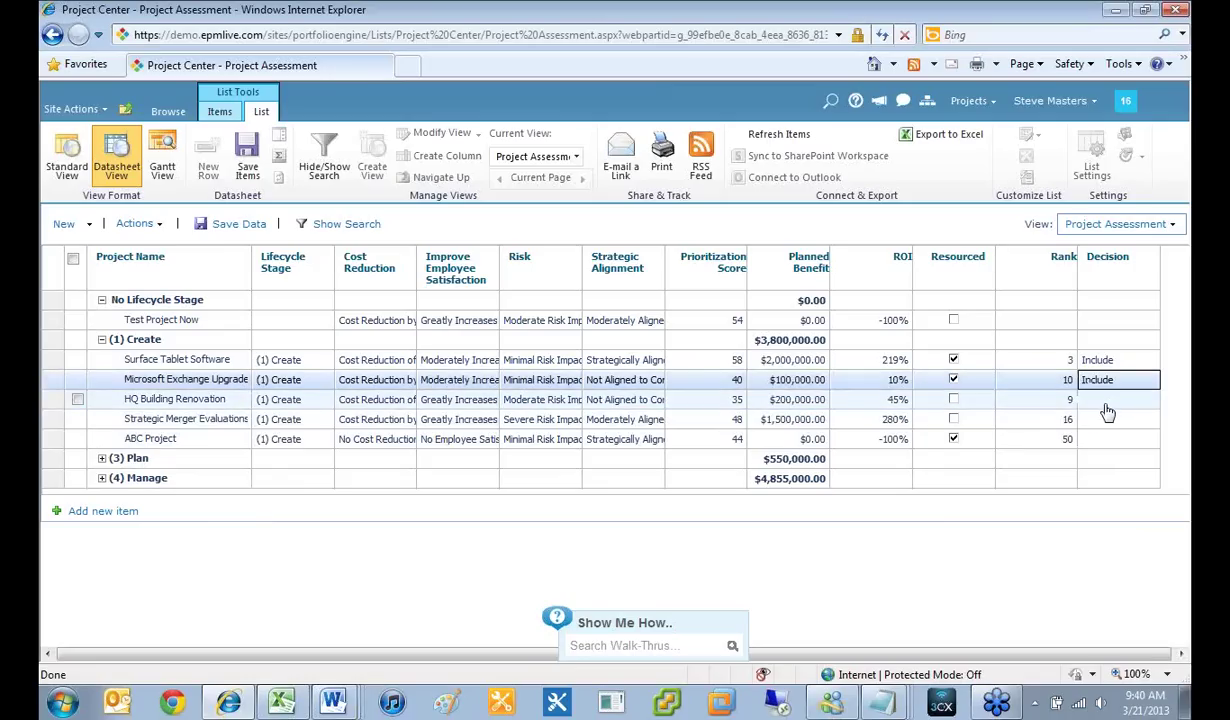
pyautogui.click(1110, 404)
pyautogui.click(1106, 431)
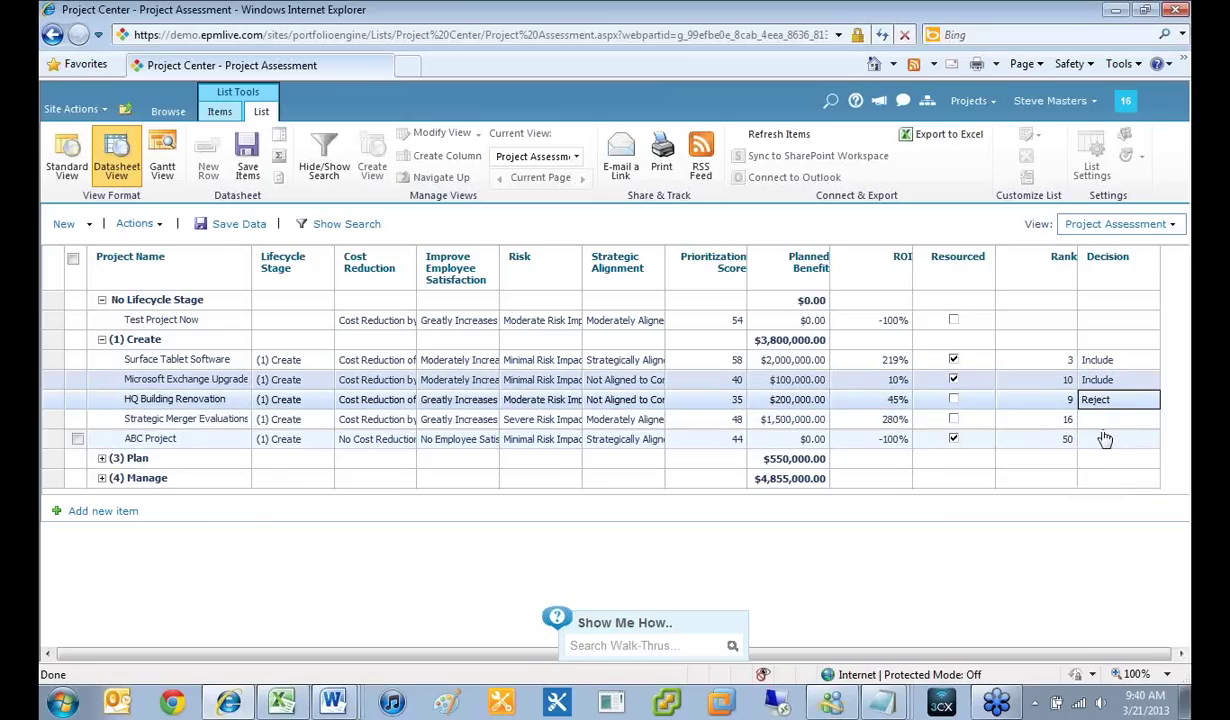
pyautogui.click(1105, 420)
pyautogui.click(1093, 466)
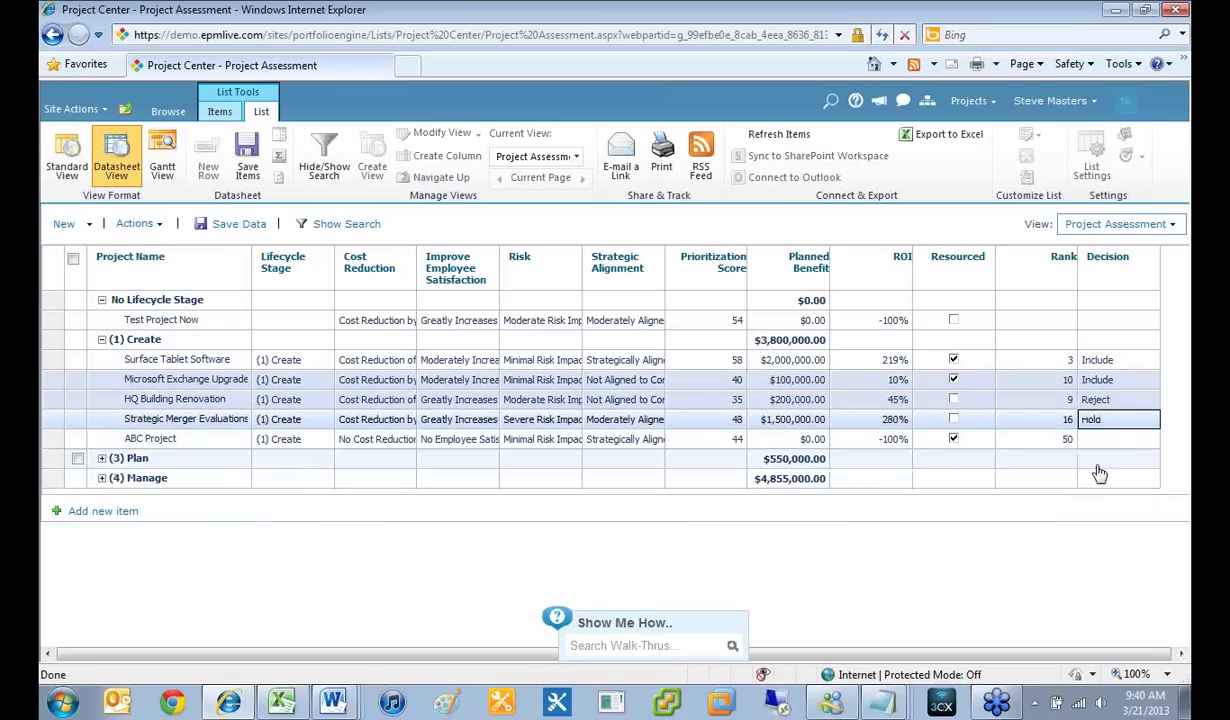
pyautogui.click(951, 580)
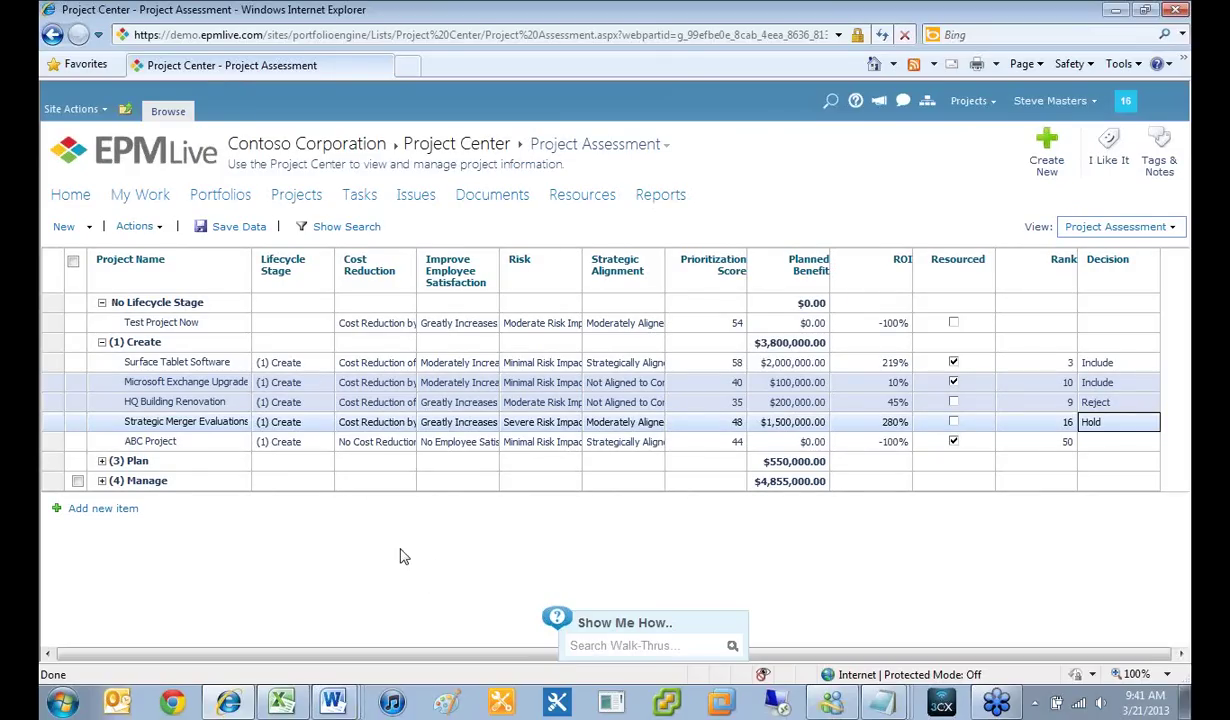
pyautogui.click(231, 230)
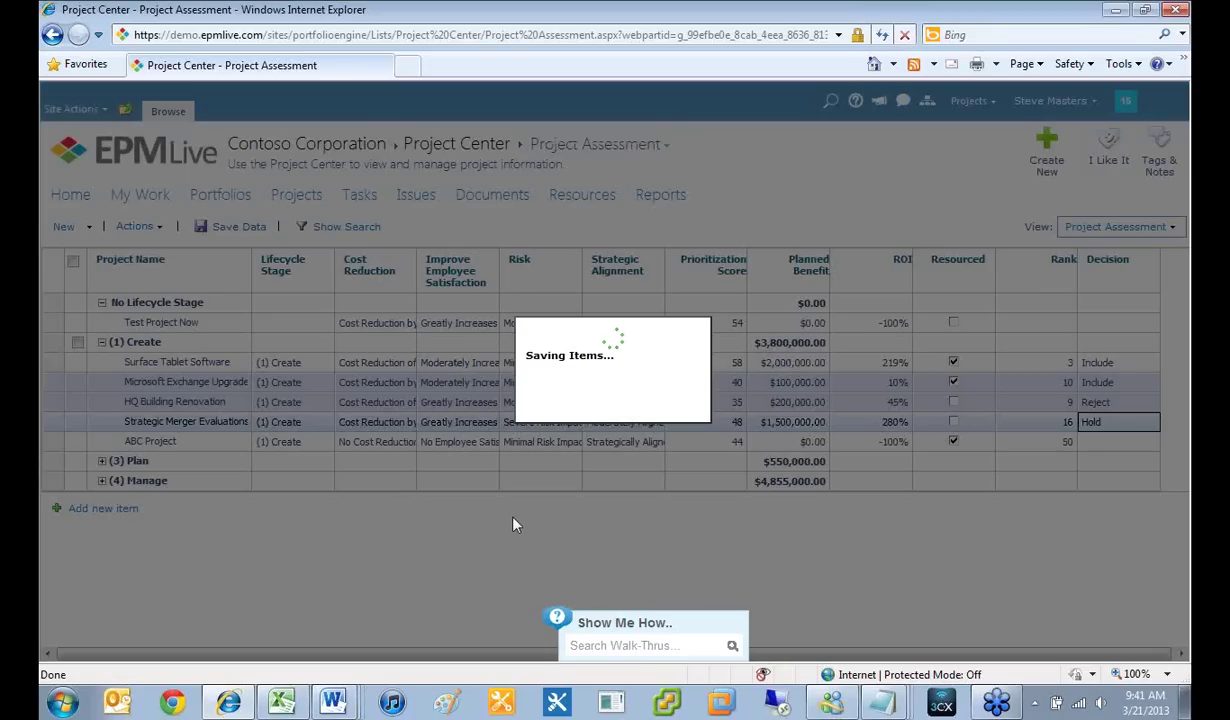
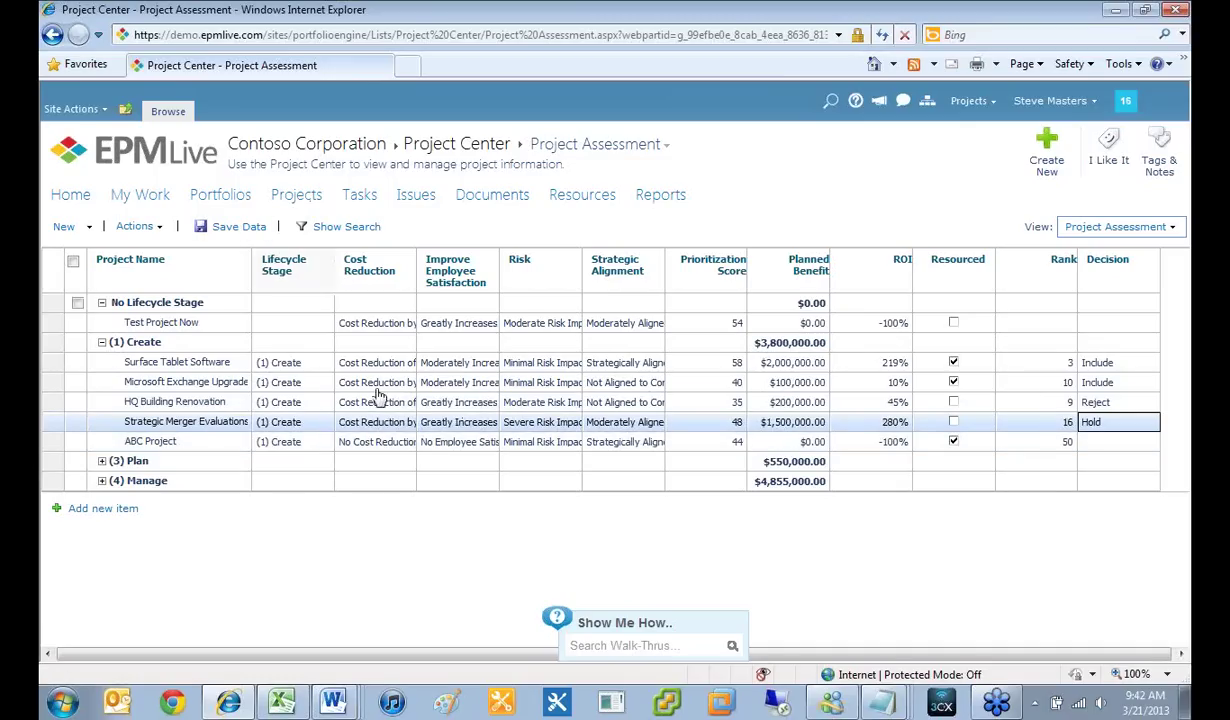
pyautogui.click(335, 429)
pyautogui.click(295, 425)
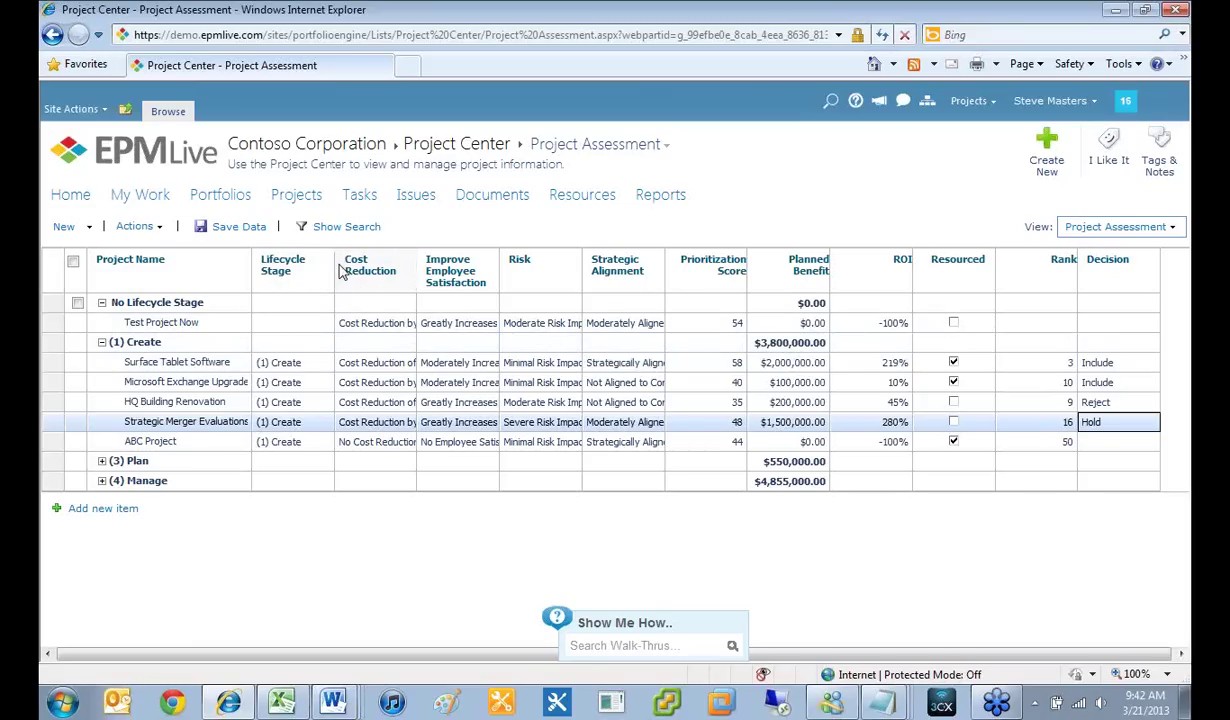
# Step: Open the Project Dashboard from the Projects group of the site's reports and look over its budget charts
pyautogui.click(661, 198)
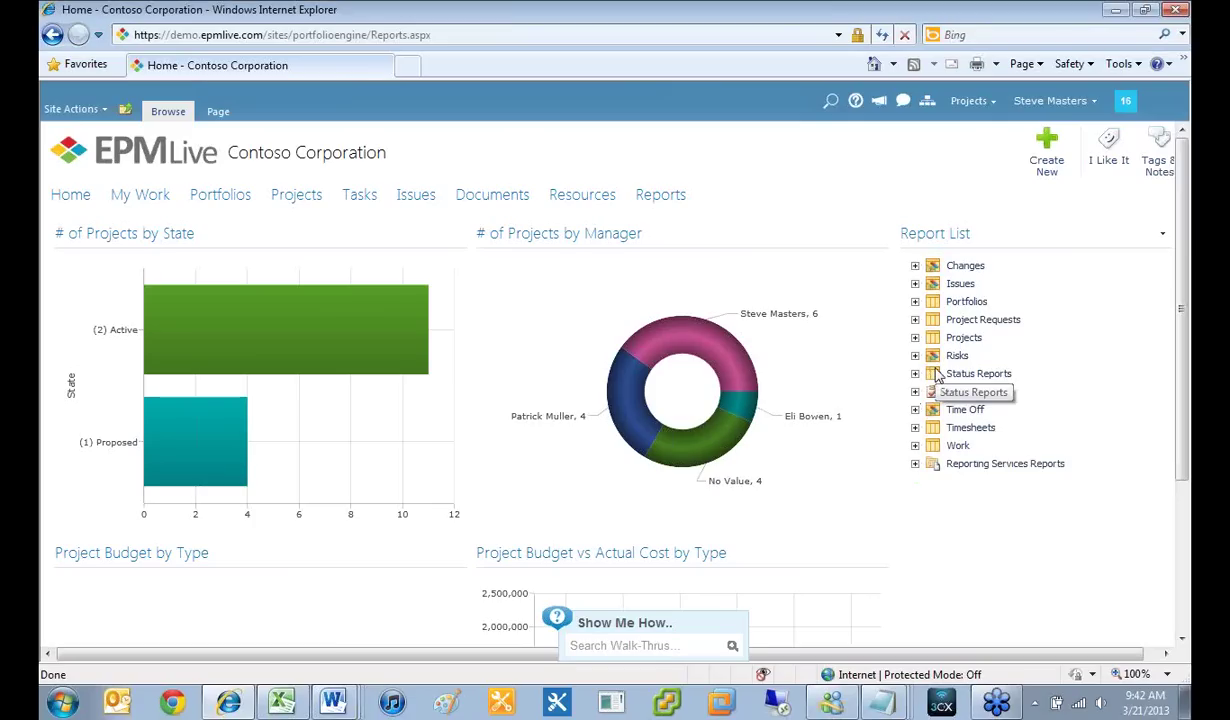
pyautogui.click(914, 337)
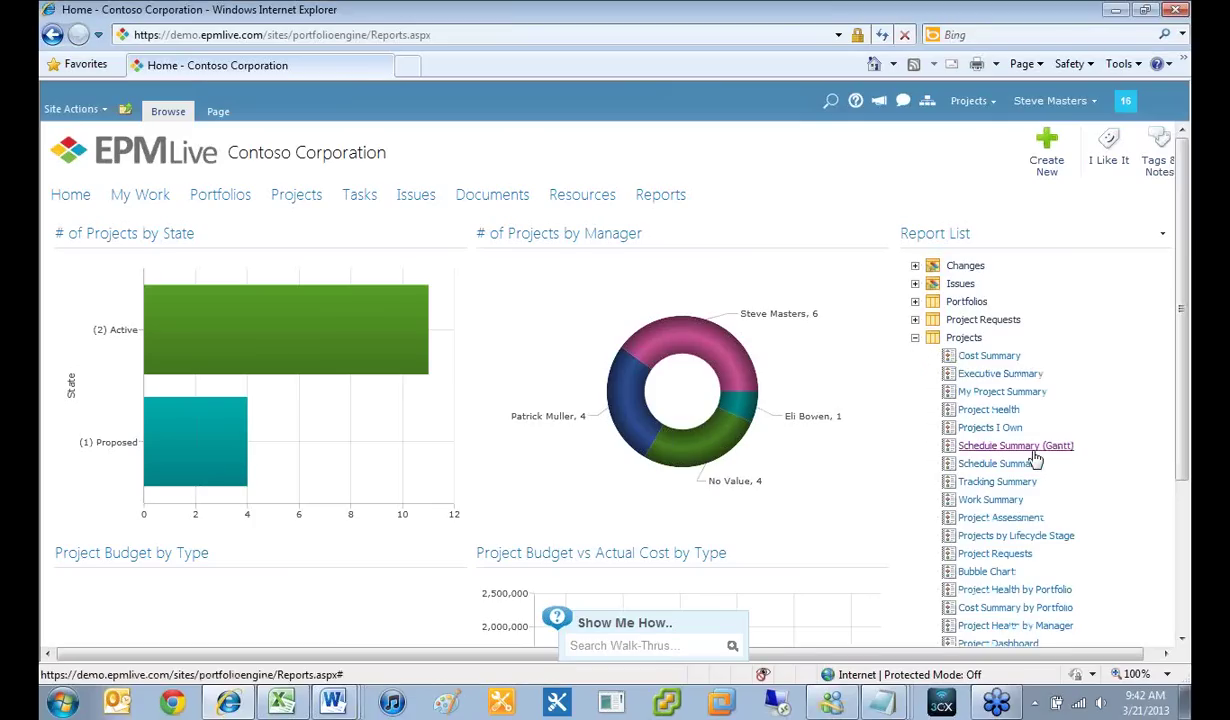
pyautogui.scroll(-3, 1125, 485)
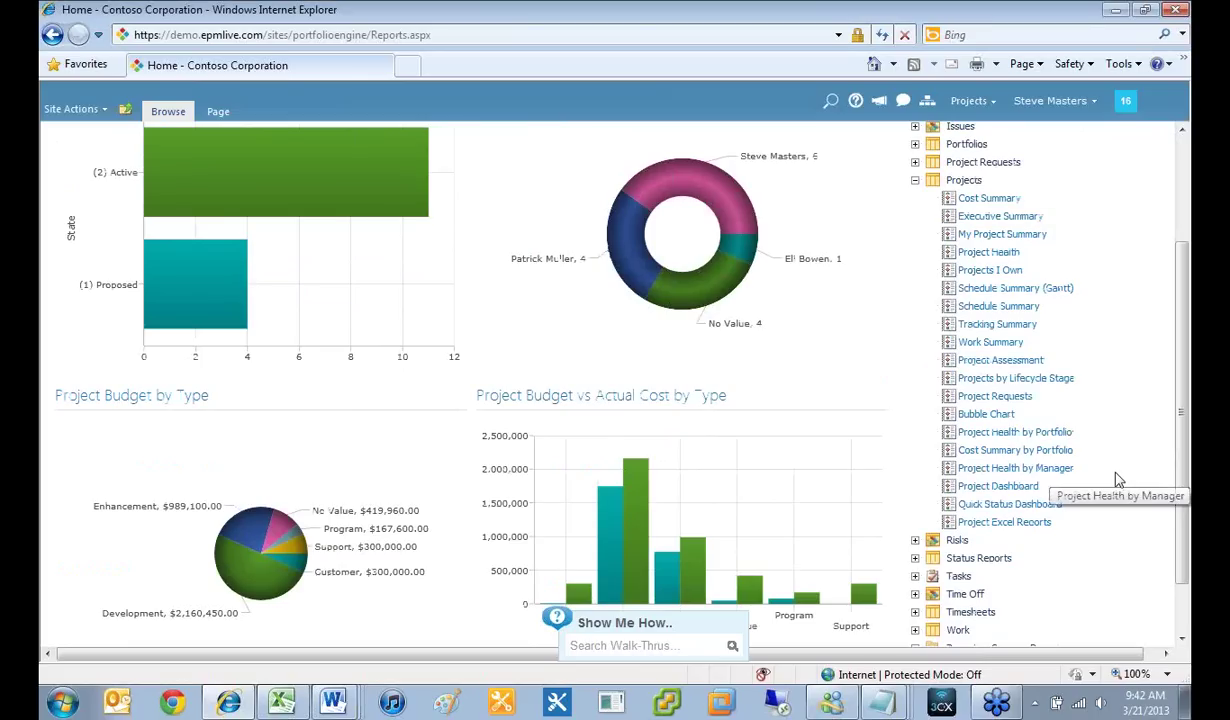
pyautogui.scroll(2, 1120, 481)
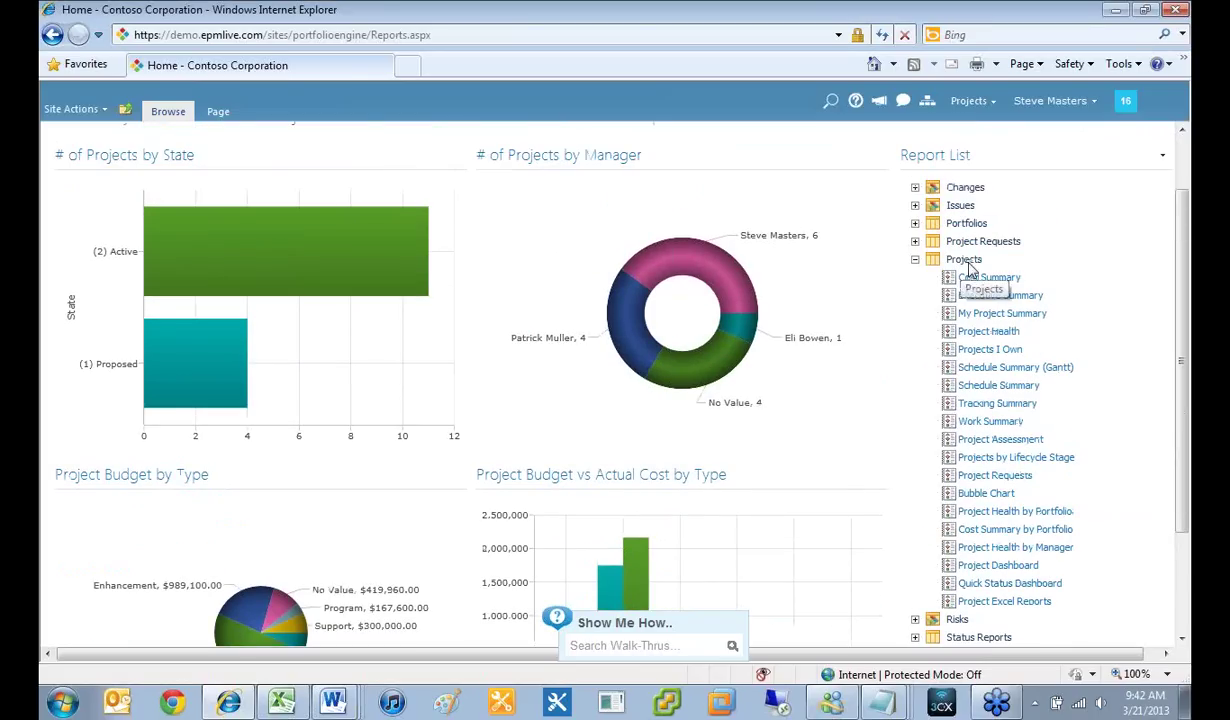
pyautogui.click(1000, 566)
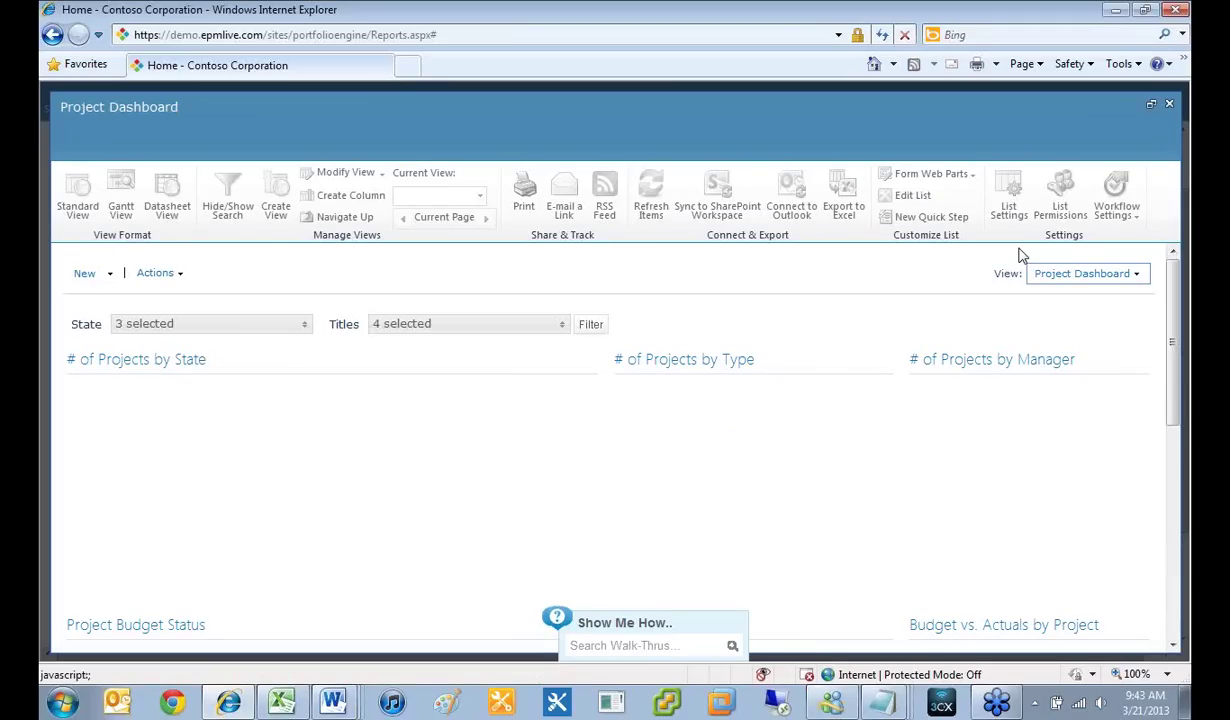
pyautogui.scroll(-5, 1176, 347)
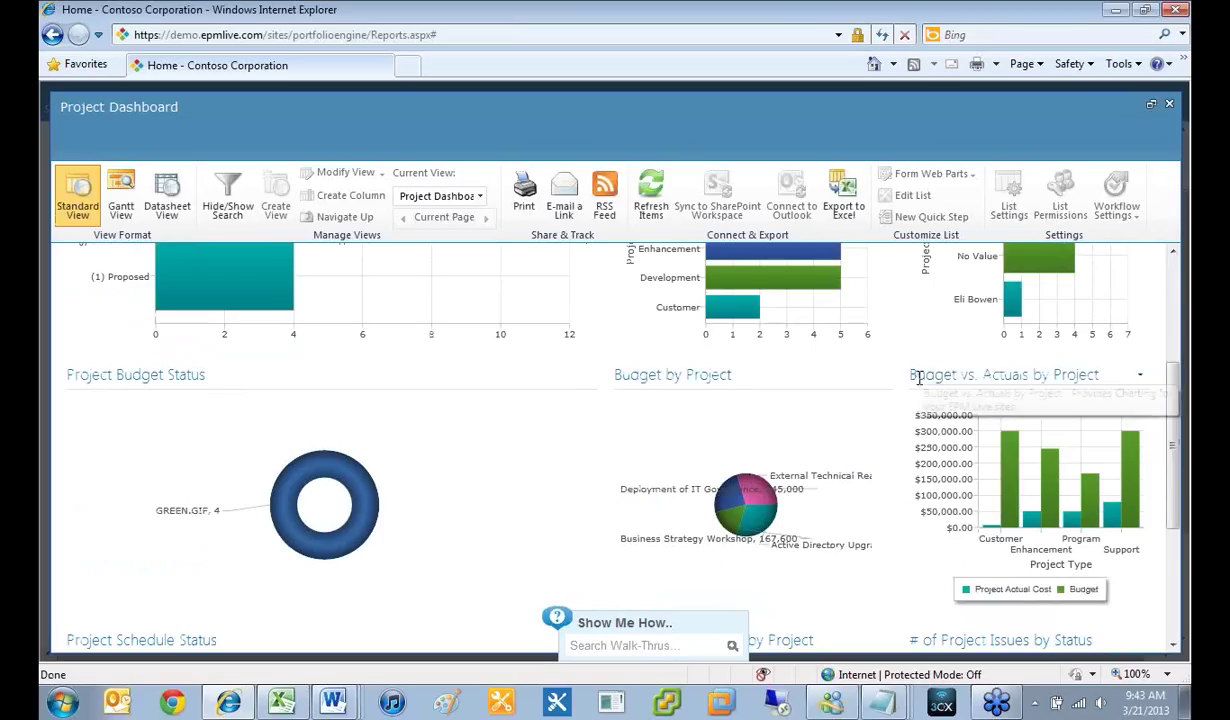
pyautogui.tripleClick(923, 378)
pyautogui.tripleClick(630, 378)
pyautogui.scroll(5, 538, 478)
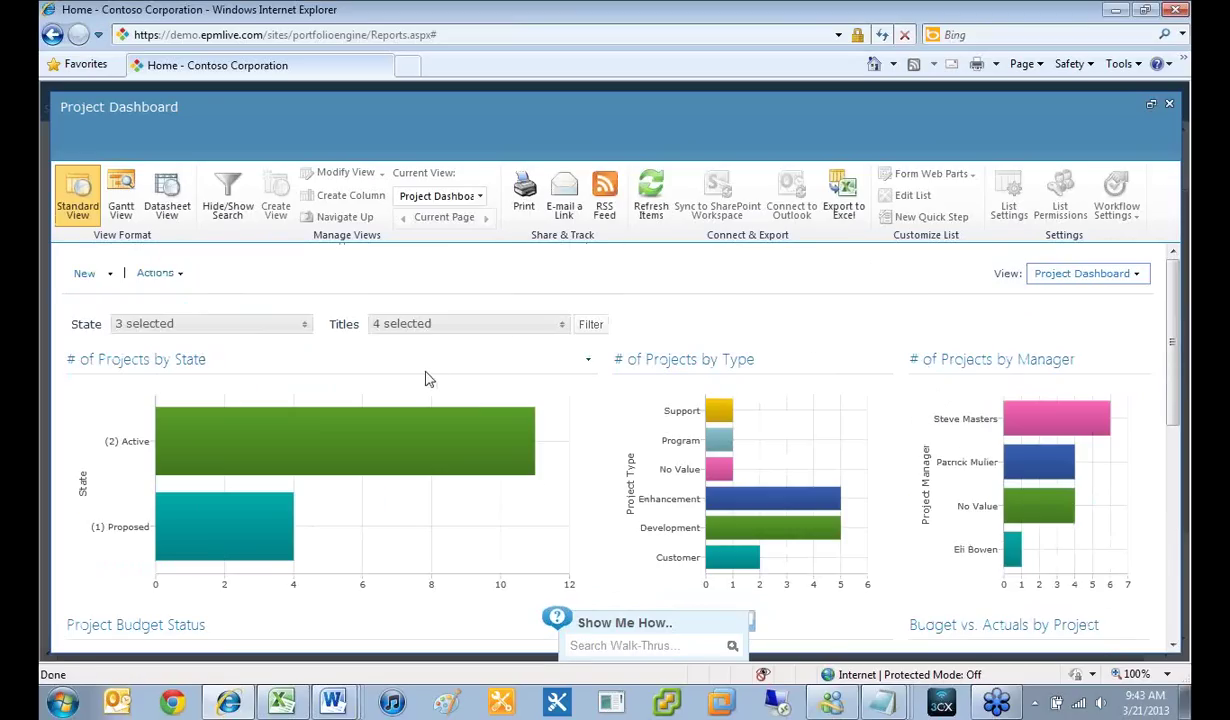
# Step: Restrict the dashboard's filter selections to the Active state and the Active Directory Upgrade project title
pyautogui.click(304, 325)
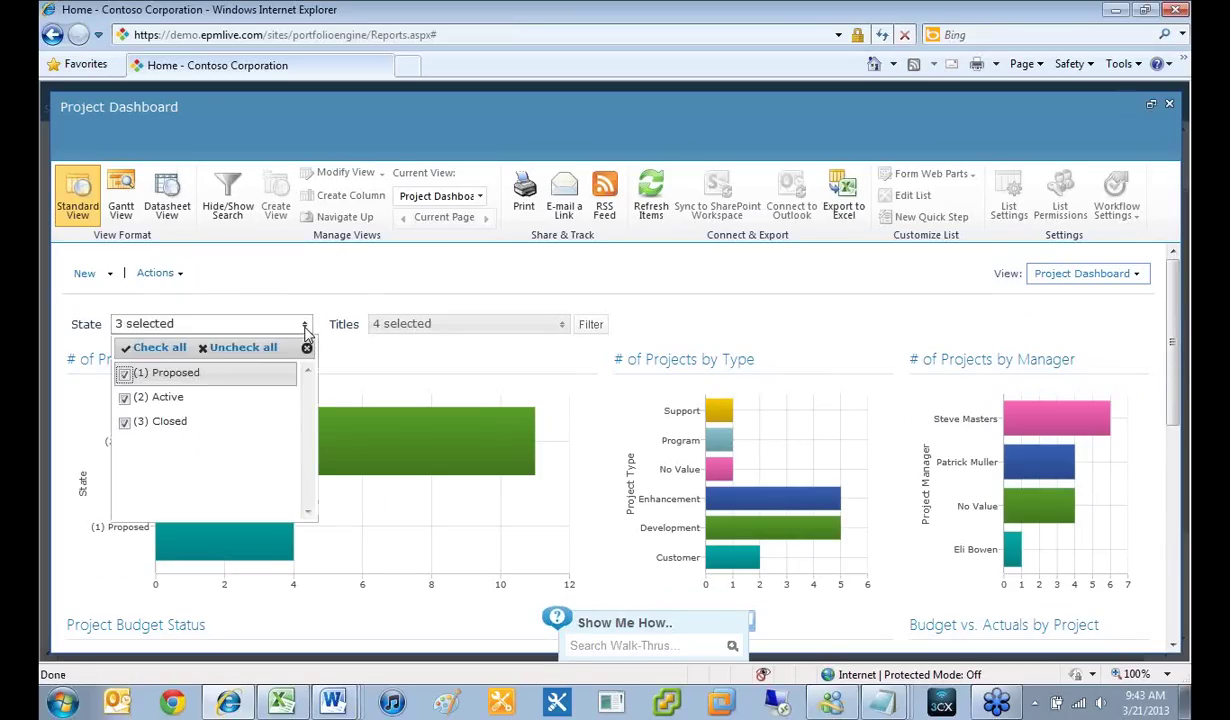
pyautogui.click(124, 422)
pyautogui.click(125, 374)
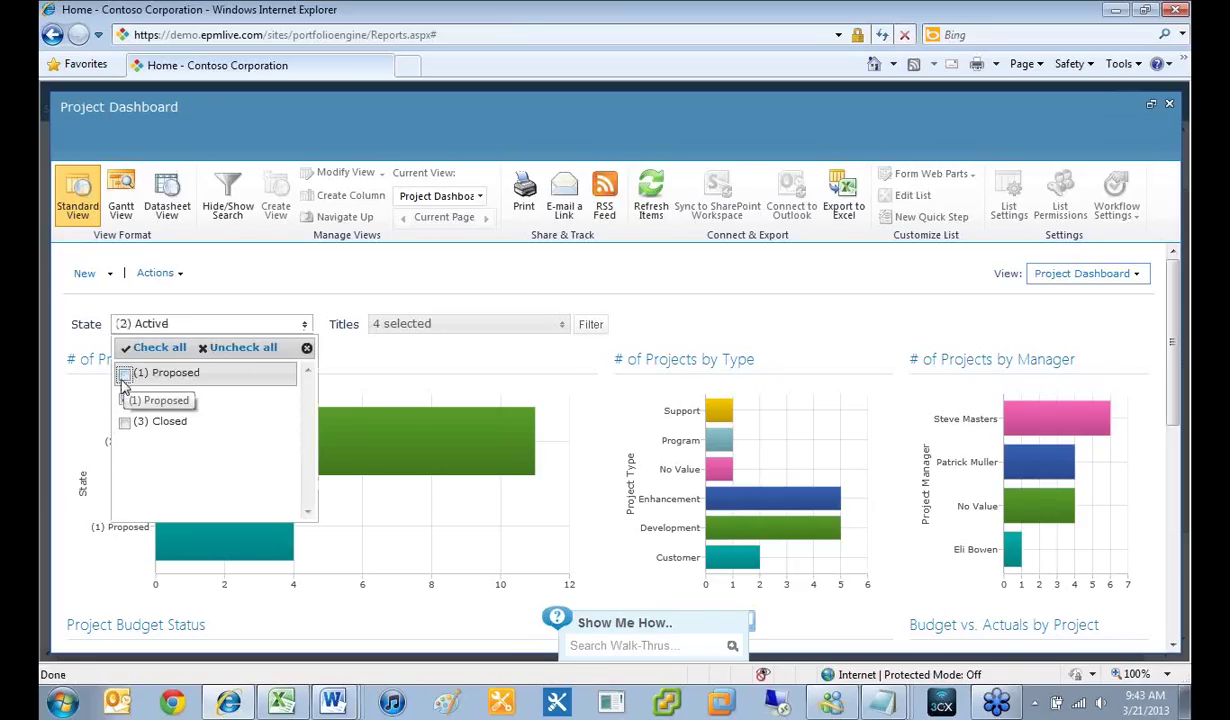
pyautogui.click(535, 348)
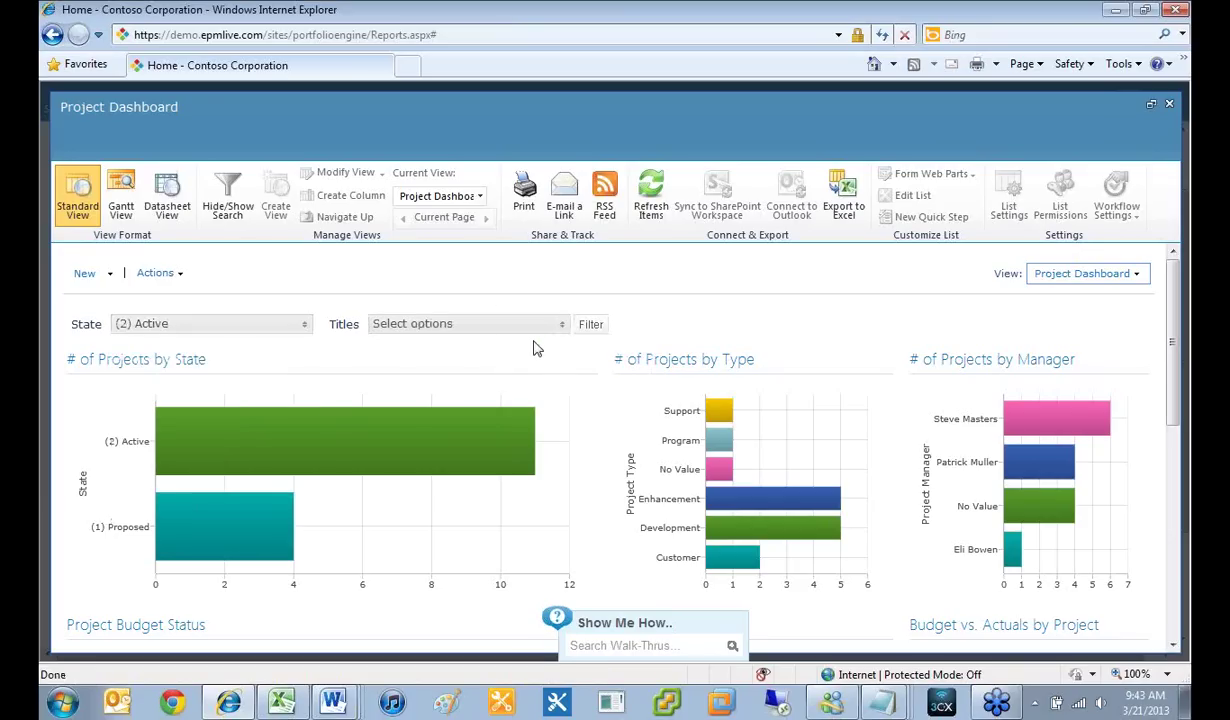
pyautogui.click(562, 323)
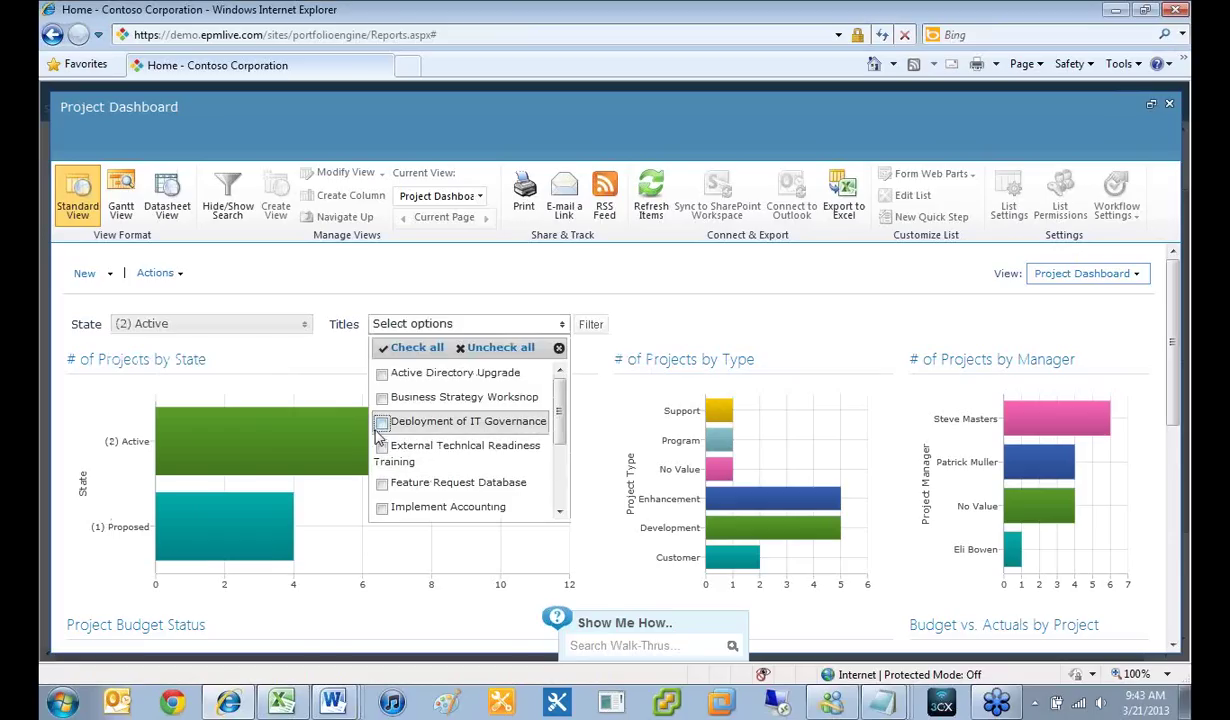
pyautogui.click(381, 374)
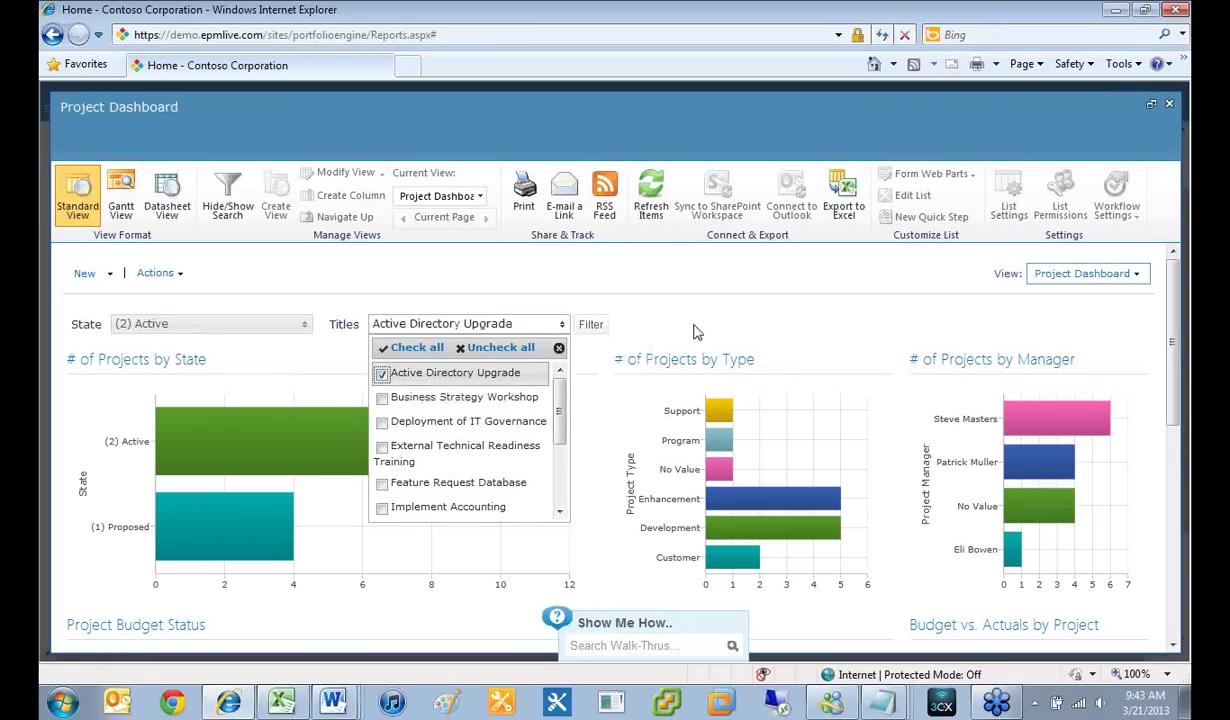
# Step: Examine the dashboard's budget, schedule status, overdue task and project issue charts, and close the dashboard
pyautogui.click(1170, 540)
pyautogui.moveTo(1172, 465); pyautogui.dragTo(1182, 372)
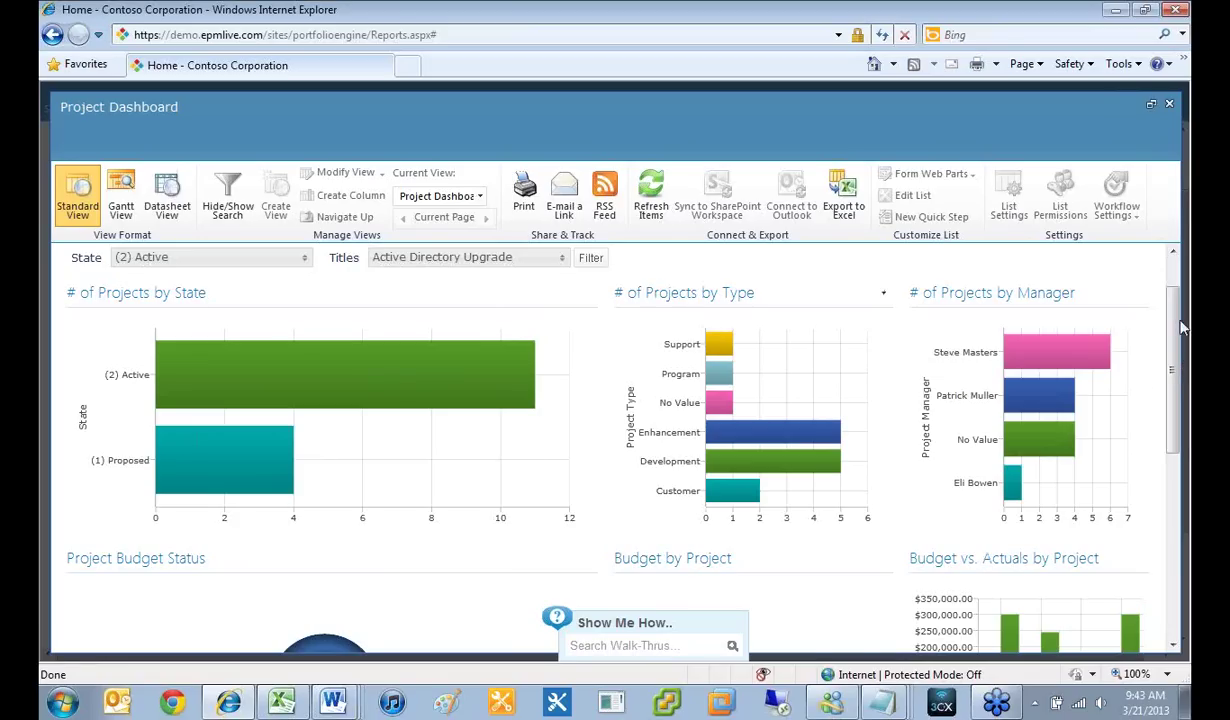
pyautogui.moveTo(1176, 322); pyautogui.dragTo(1177, 545)
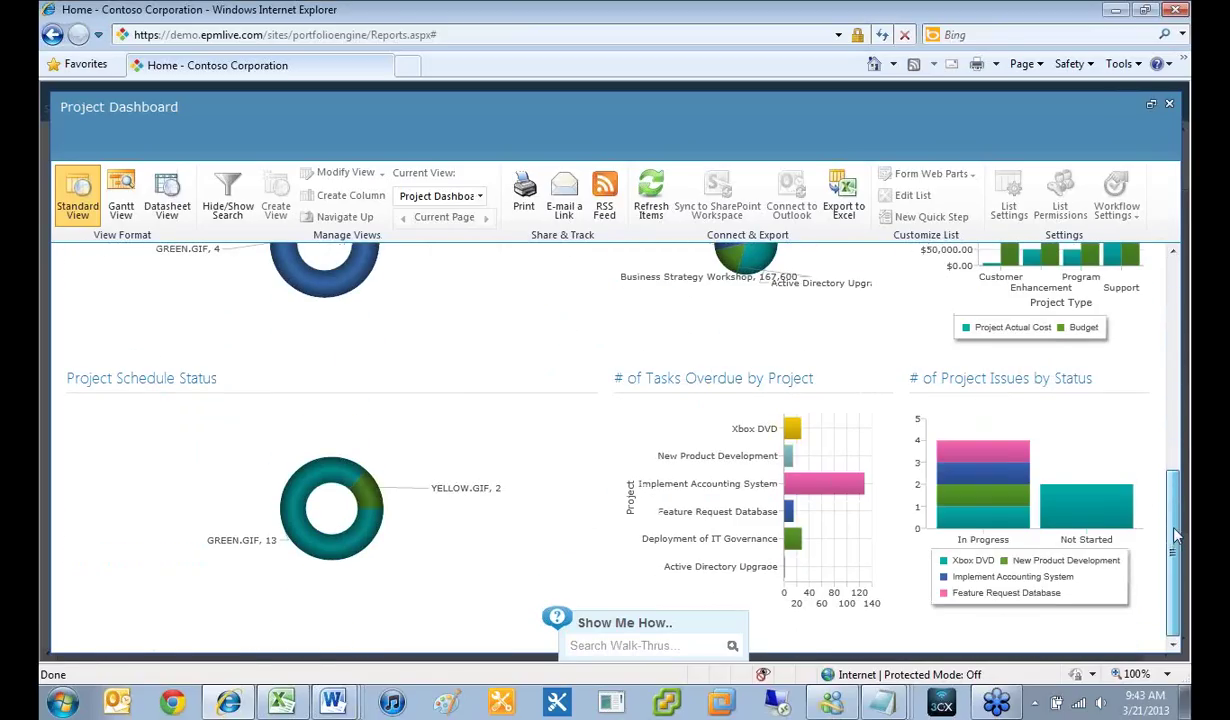
pyautogui.moveTo(1176, 535); pyautogui.dragTo(1168, 323)
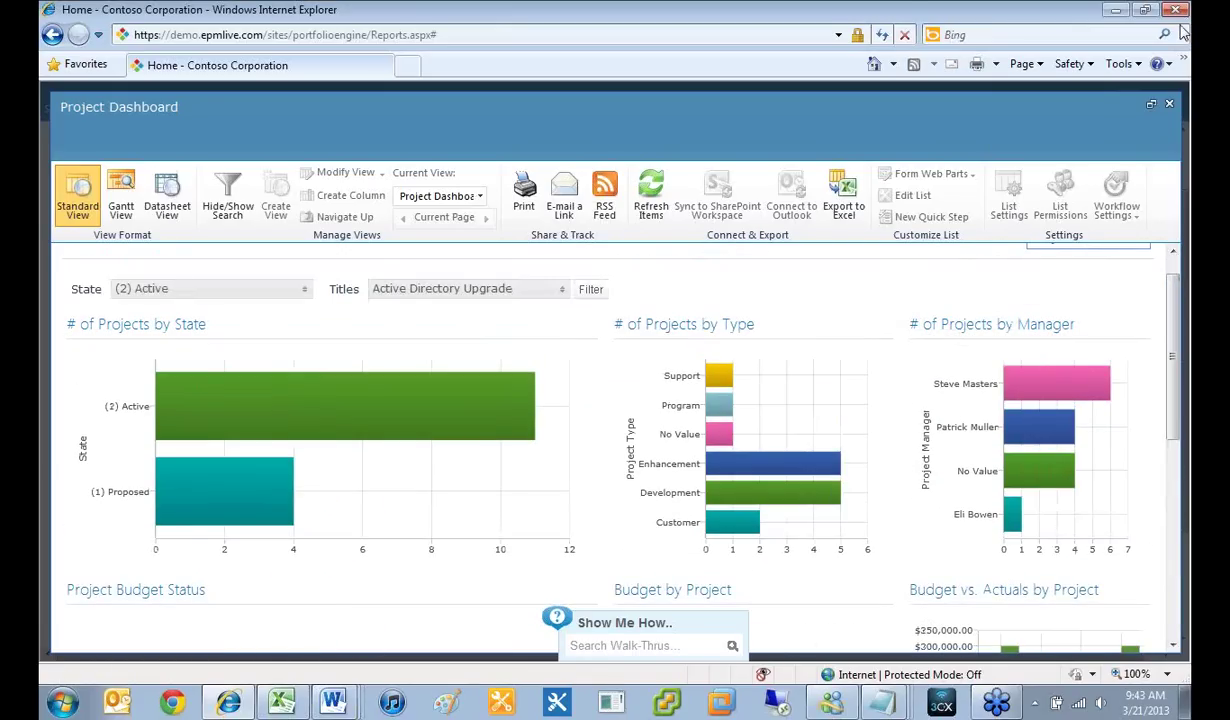
pyautogui.click(1127, 106)
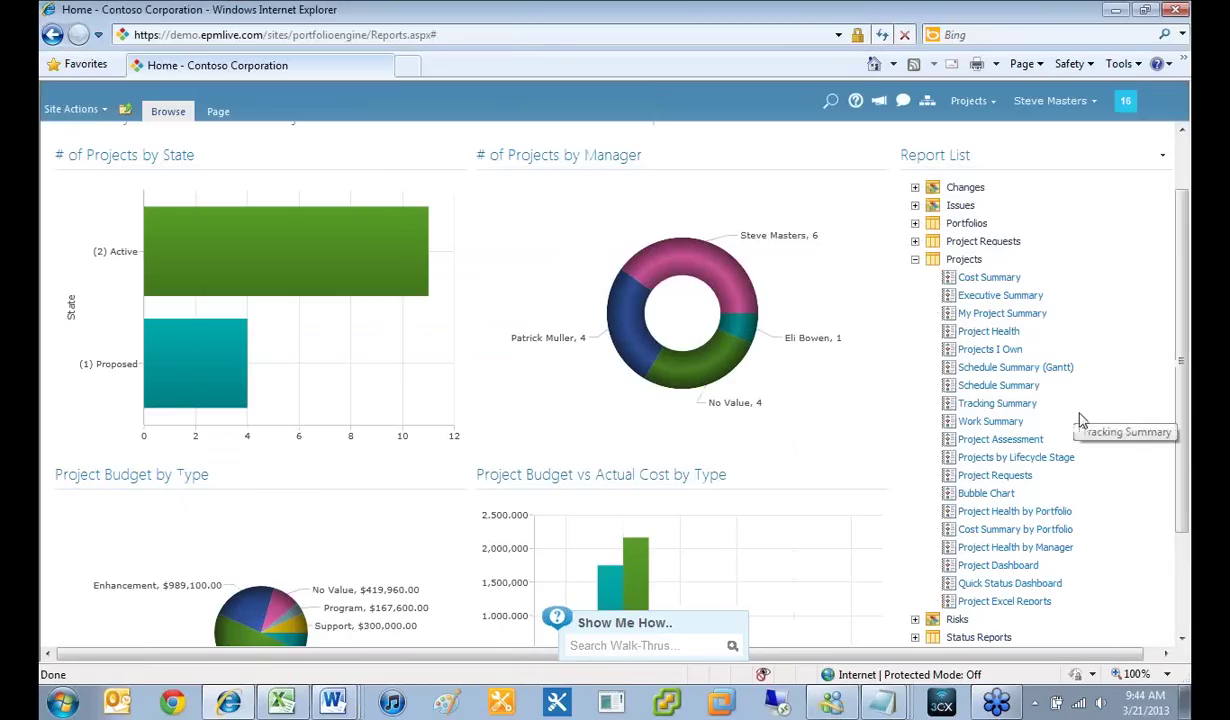
# Step: Open the Bubble Chart report from the Projects group and size its bubbles by Actual Cost
pyautogui.click(986, 497)
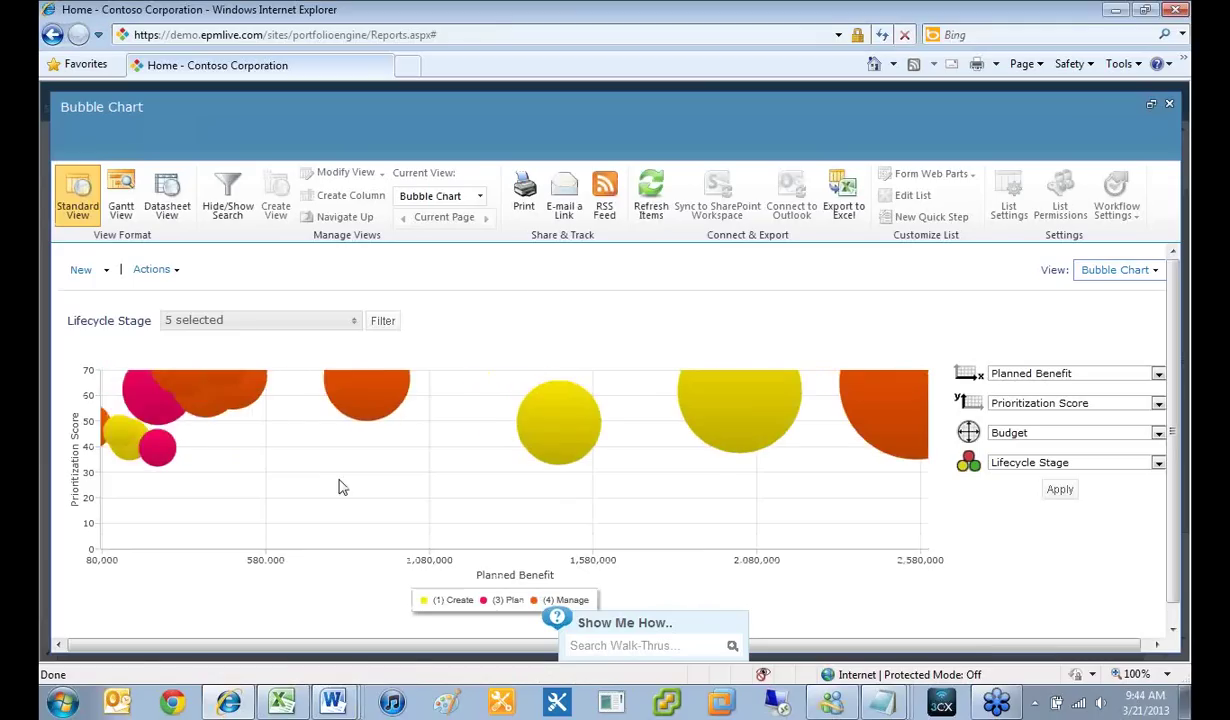
pyautogui.moveTo(612, 440)
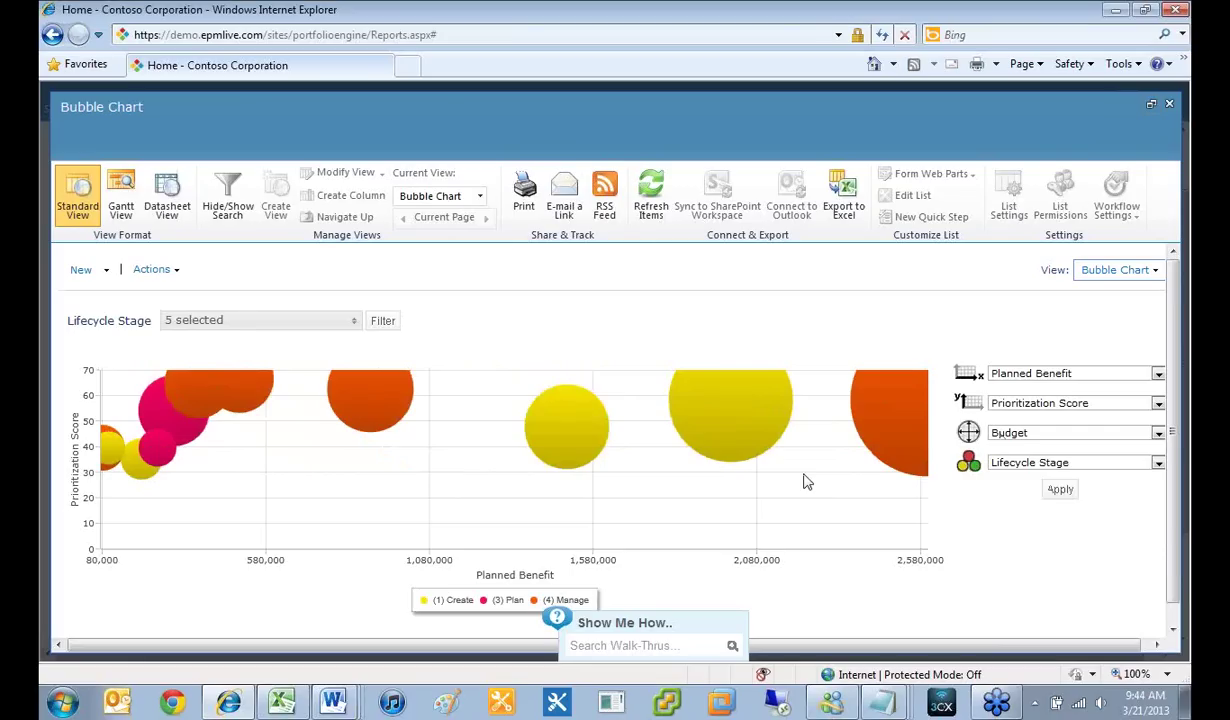
pyautogui.moveTo(701, 406)
pyautogui.click(1158, 434)
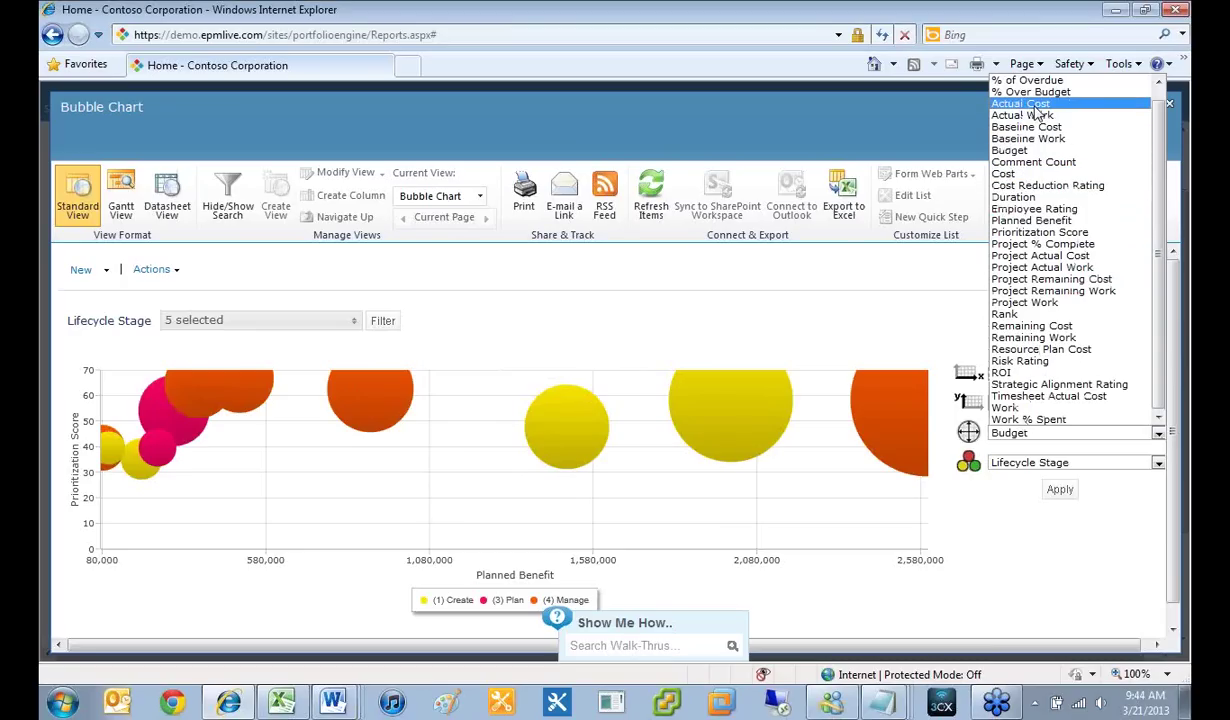
pyautogui.click(1030, 104)
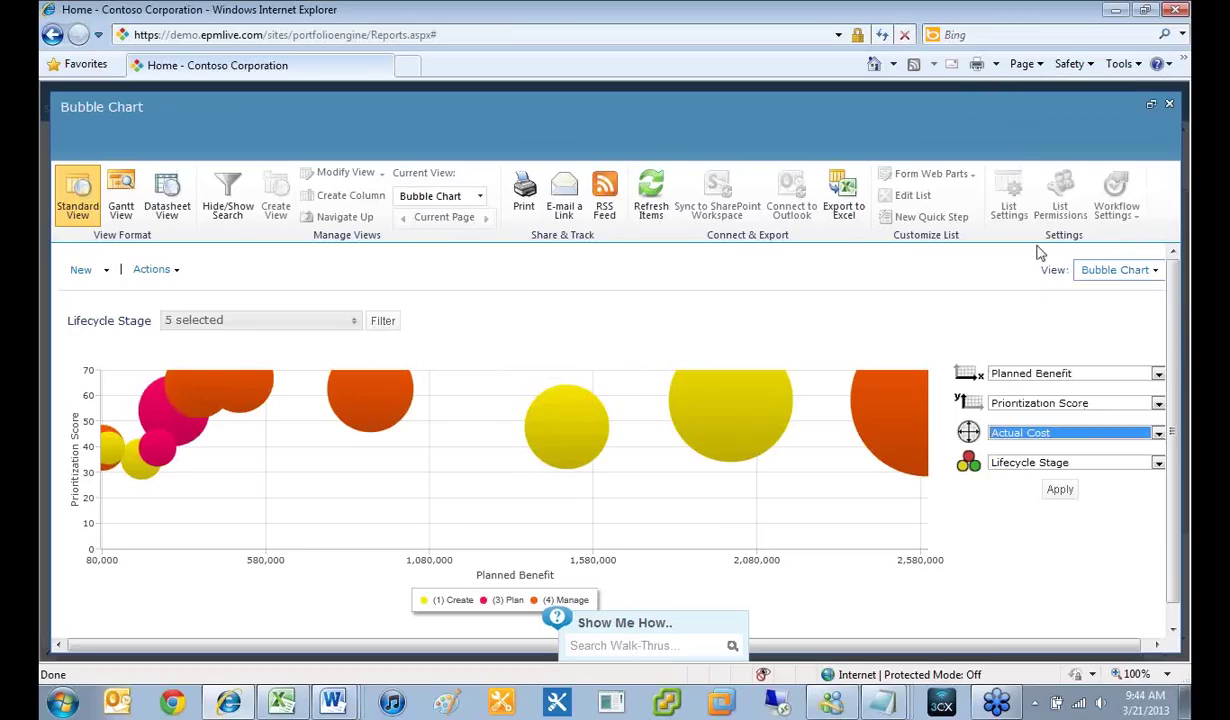
pyautogui.click(1059, 491)
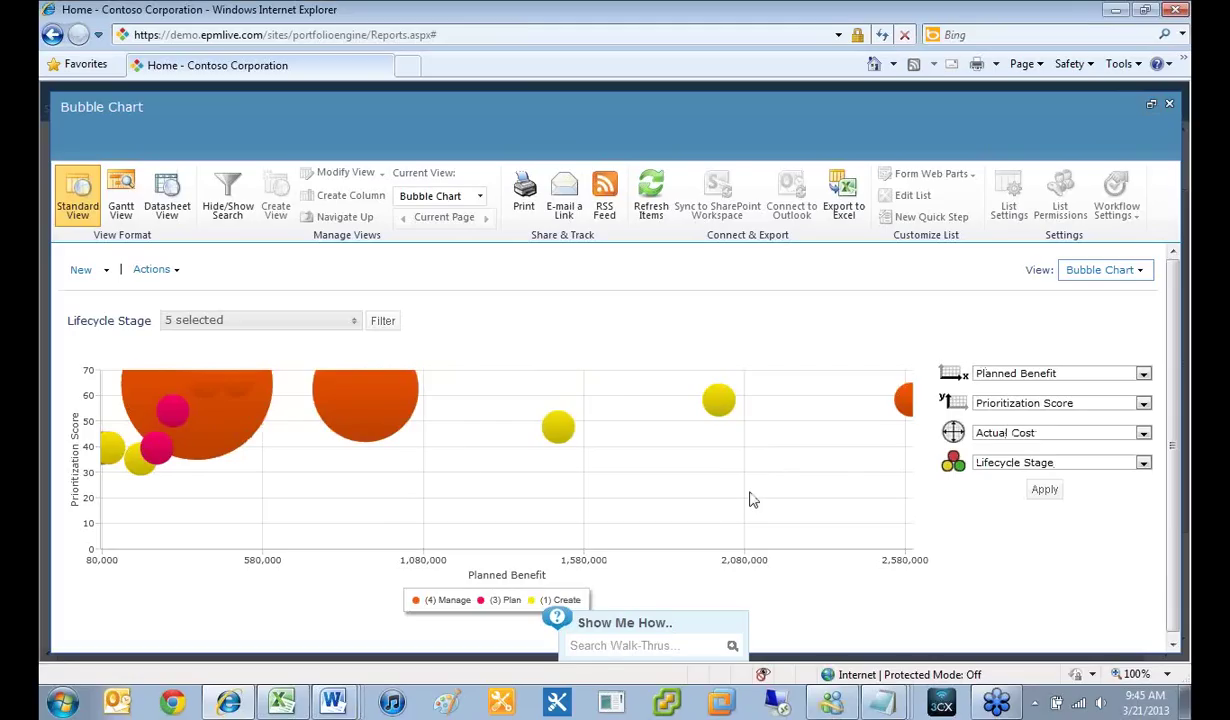
# Step: Look over the Lifecycle Stage filter options, and close the Bubble Chart and Tracking Summary reports
pyautogui.click(350, 320)
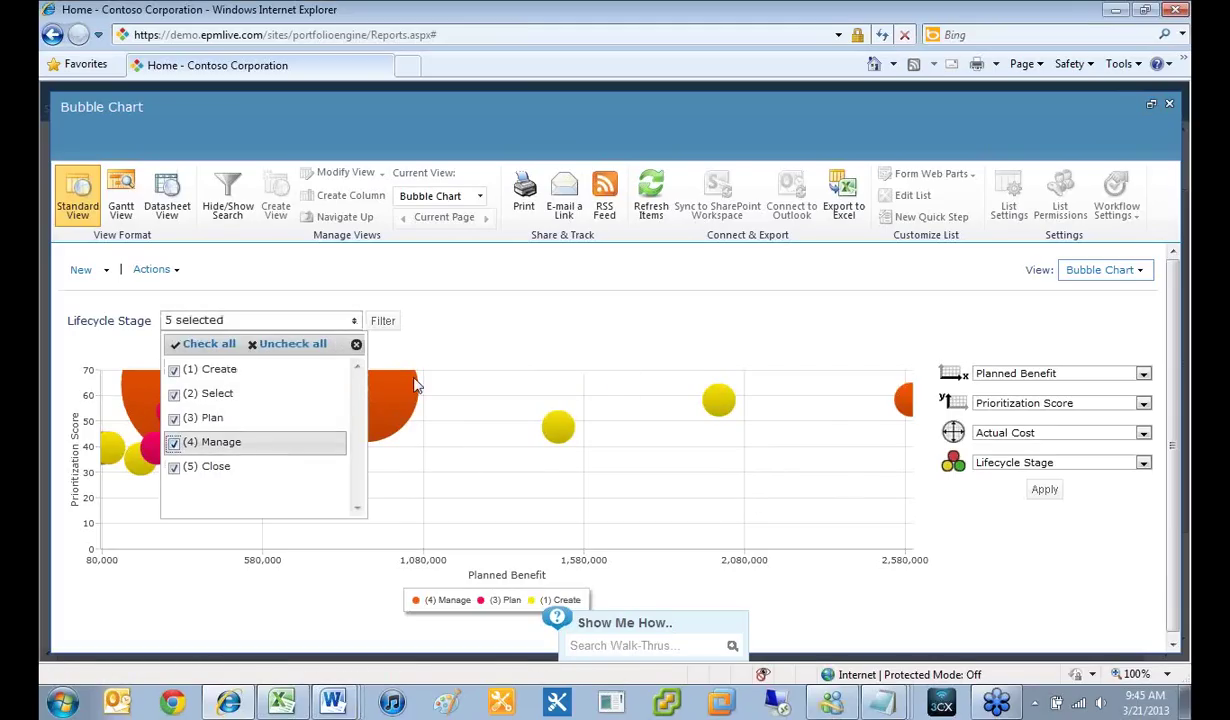
pyautogui.click(512, 330)
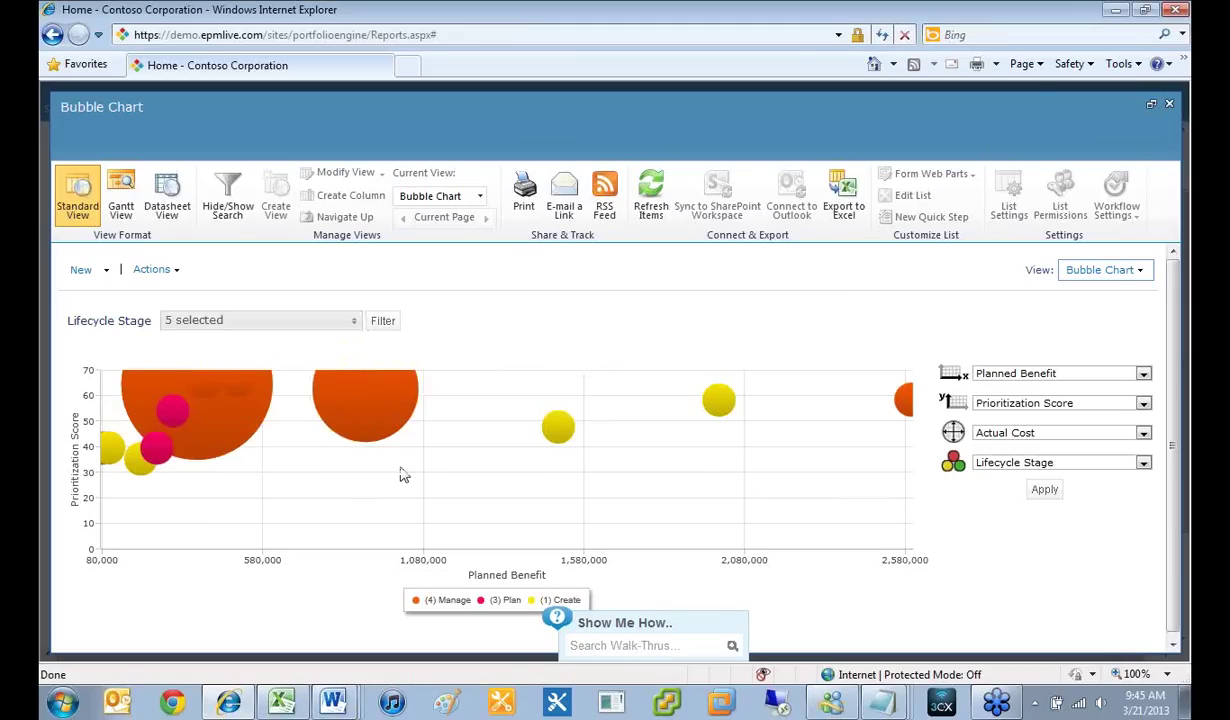
pyautogui.click(1170, 106)
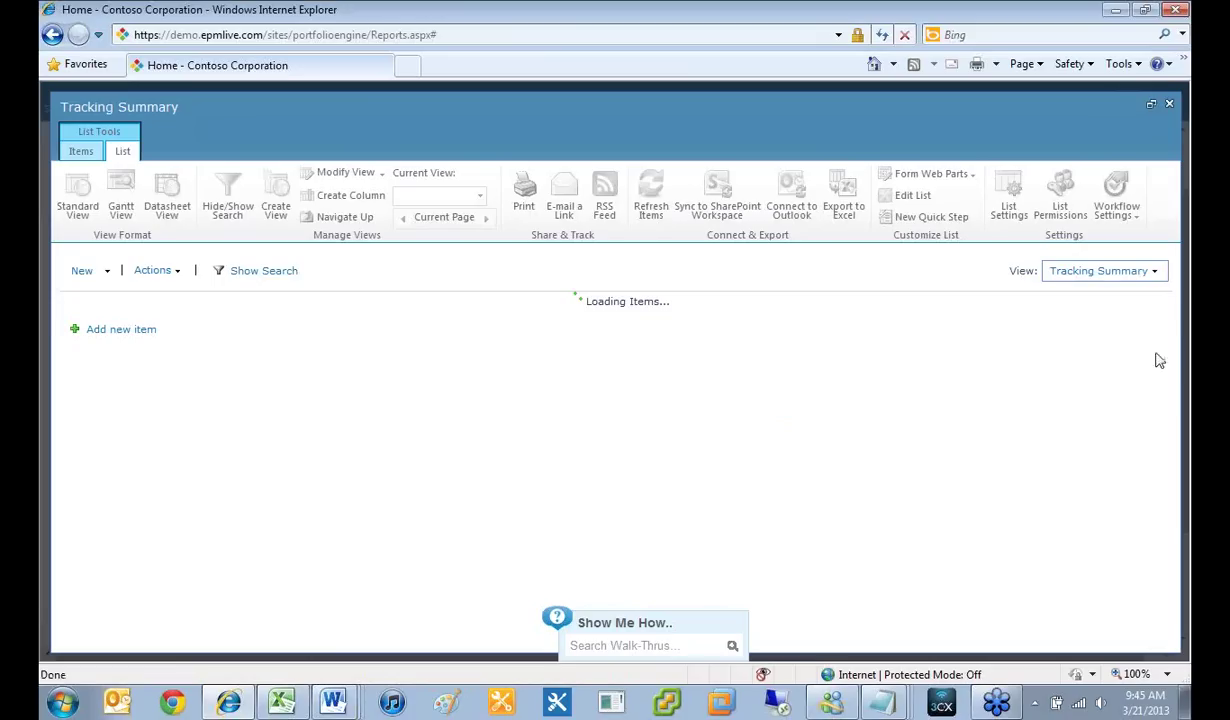
pyautogui.click(1169, 104)
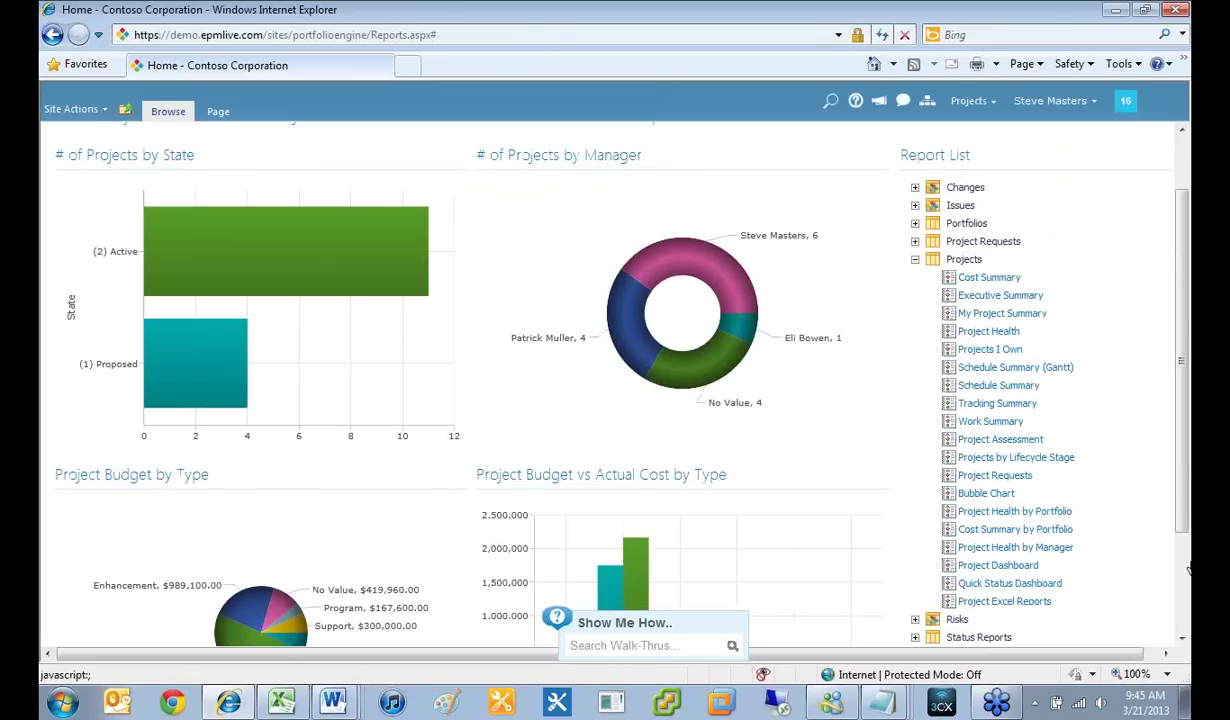
# Step: Expand the (2) Resource, Project Changes, Project Tasks and Projects folders under Reporting Services Reports
pyautogui.scroll(-3, 1183, 470)
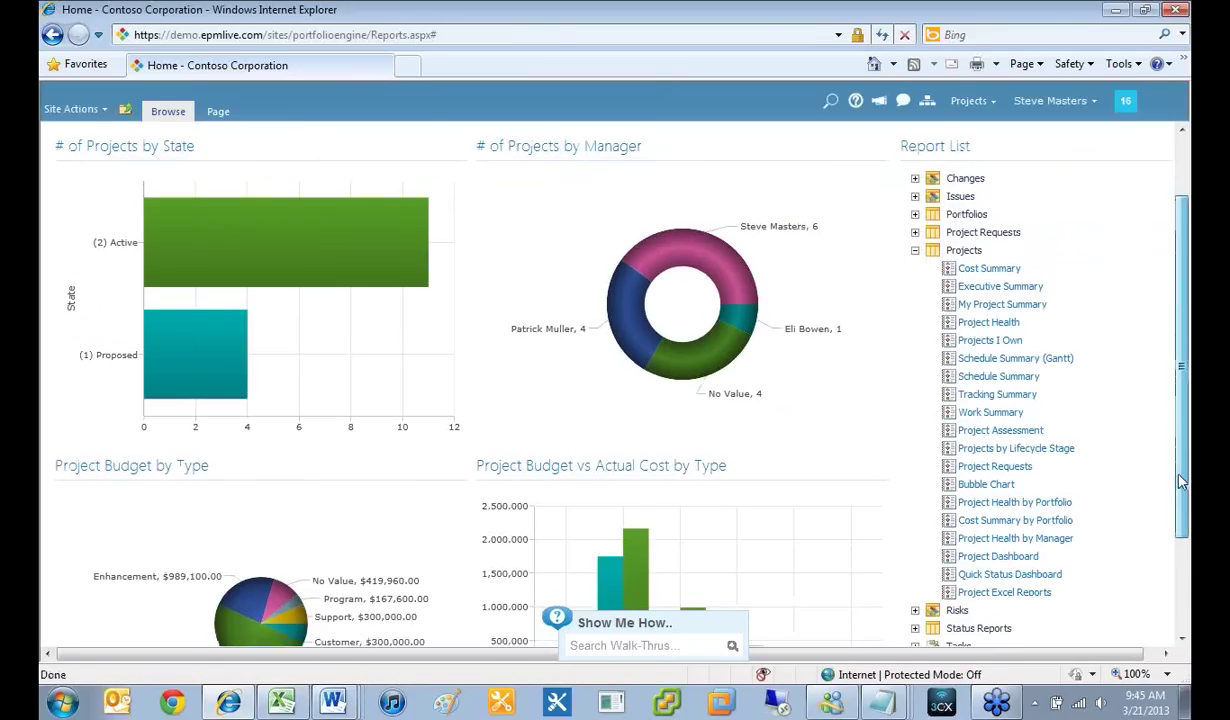
pyautogui.click(912, 580)
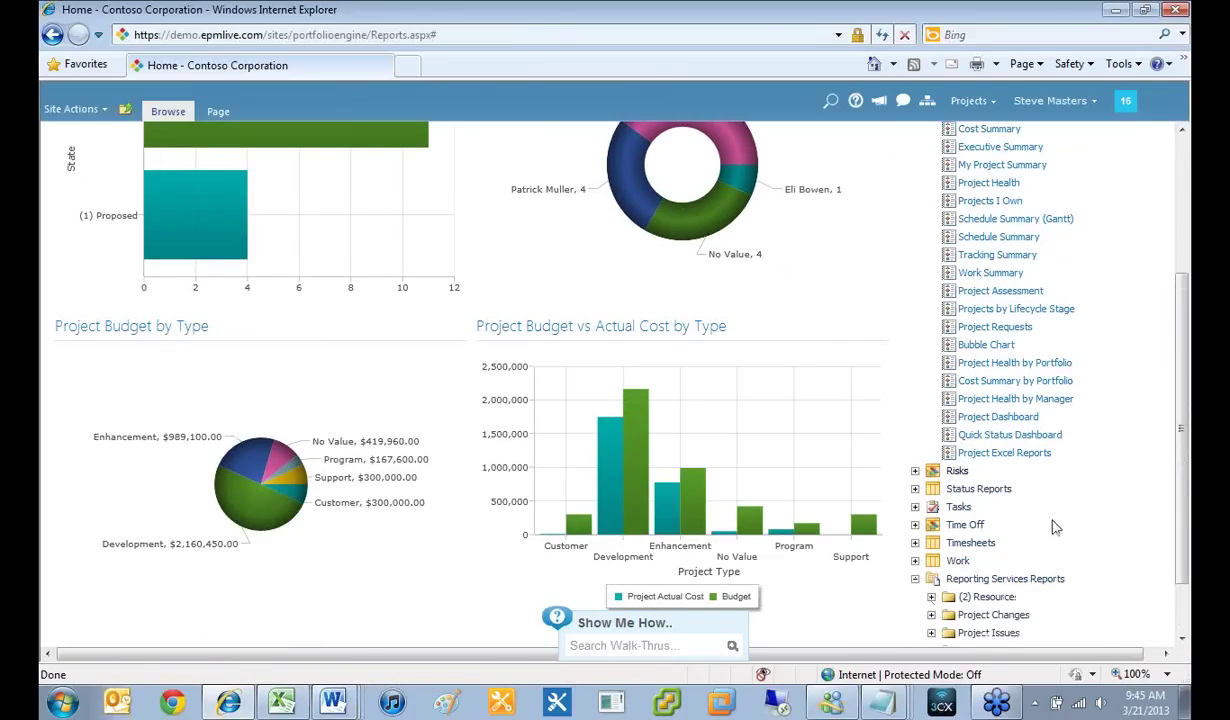
pyautogui.scroll(-2, 1073, 540)
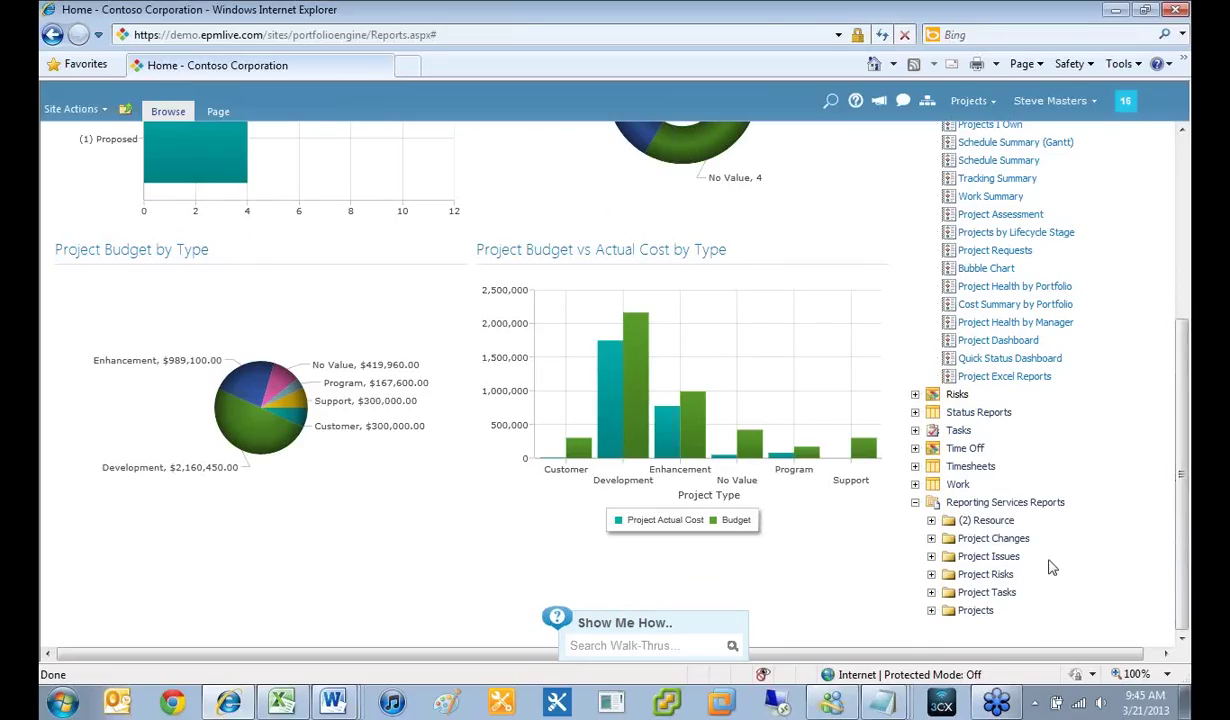
pyautogui.click(930, 520)
pyautogui.scroll(-2, 1118, 498)
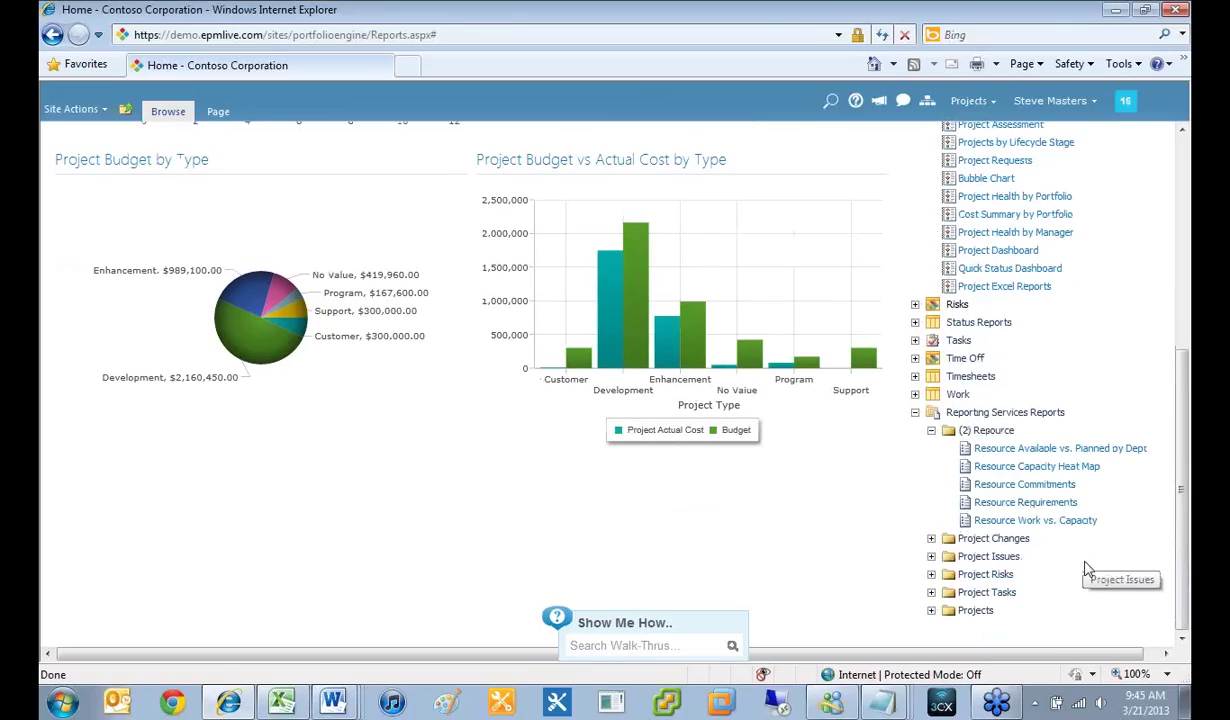
pyautogui.click(931, 538)
pyautogui.scroll(-2, 997, 538)
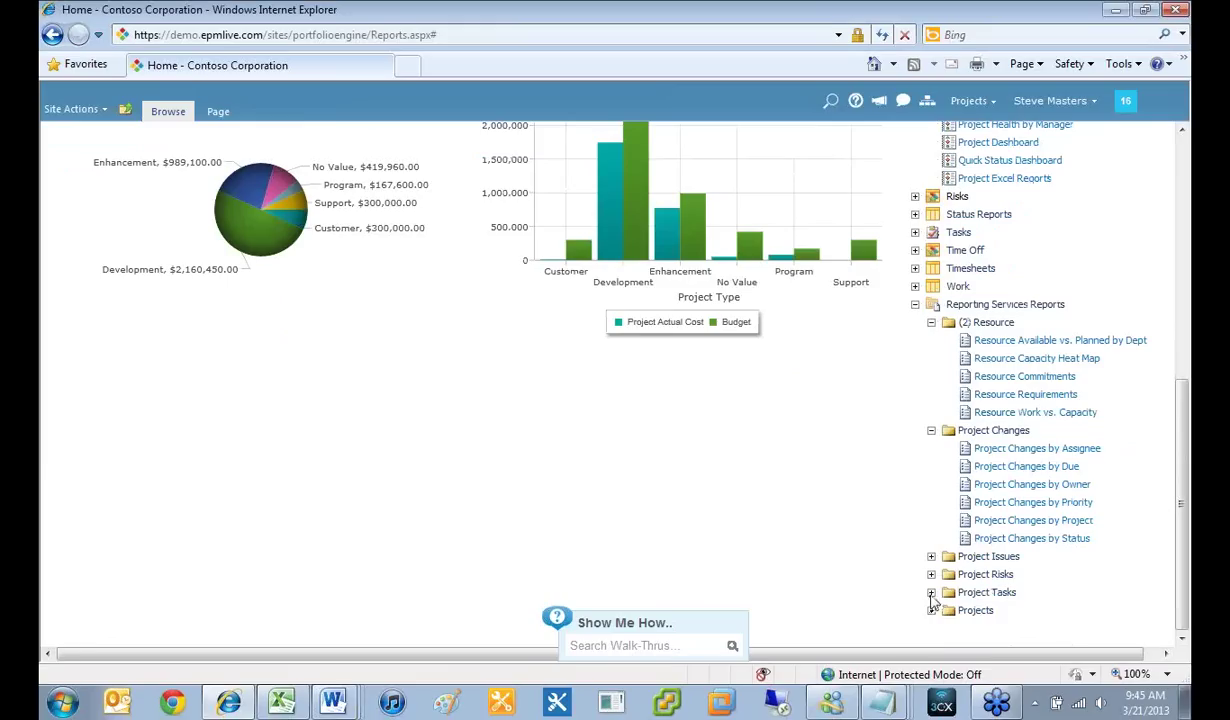
pyautogui.click(931, 590)
pyautogui.scroll(-6, 1021, 579)
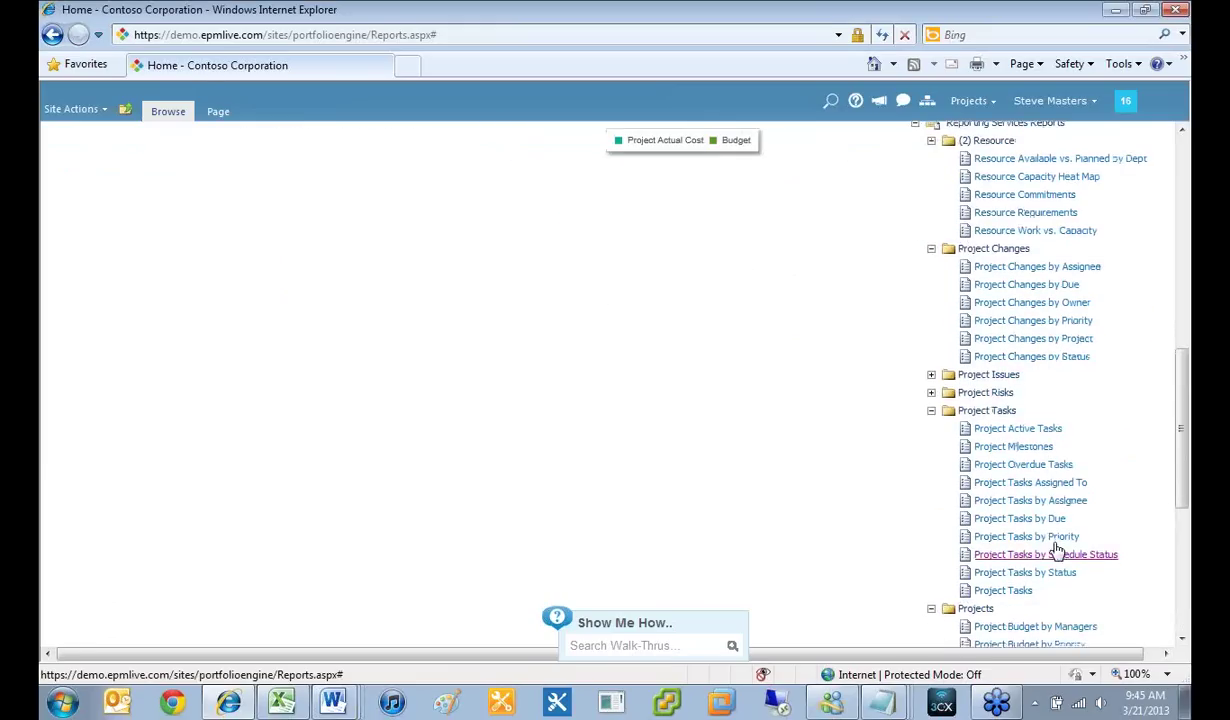
# Step: Open the Resource Capacity Heat Map report from the (2) Resource folder and maximize its window
pyautogui.moveTo(1182, 596); pyautogui.dragTo(1187, 276)
pyautogui.scroll(-5, 1100, 428)
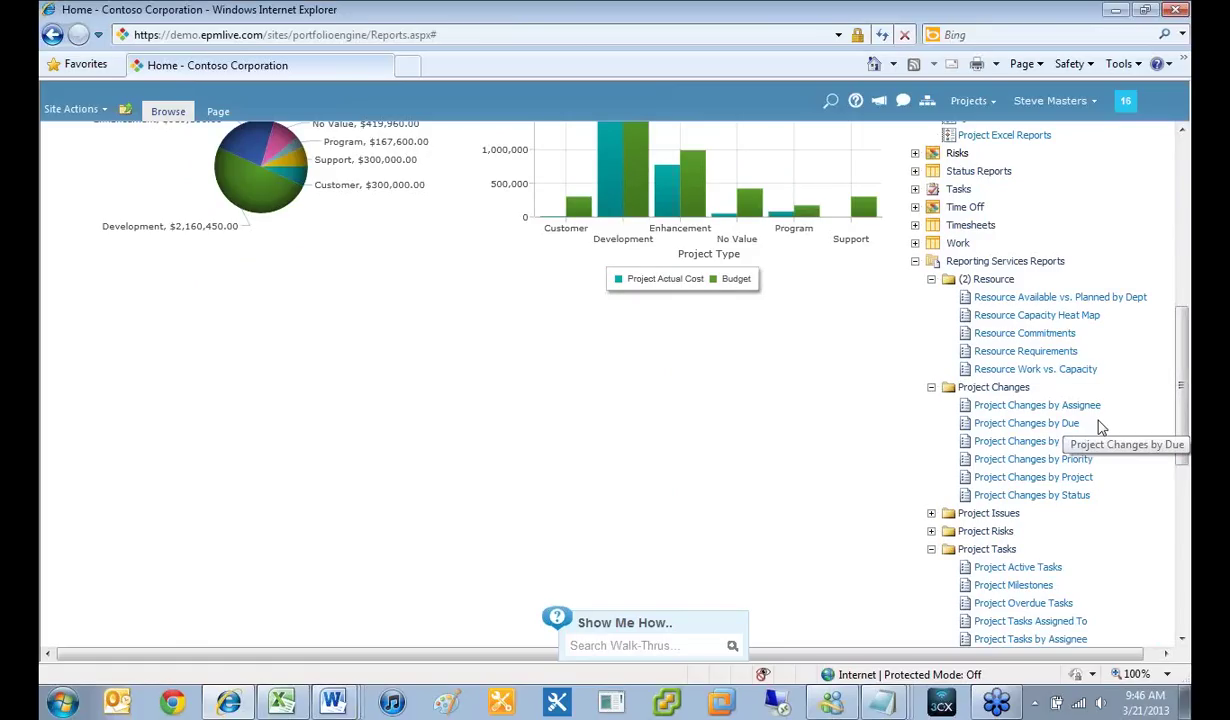
pyautogui.scroll(3, 1110, 432)
pyautogui.scroll(-3, 1112, 434)
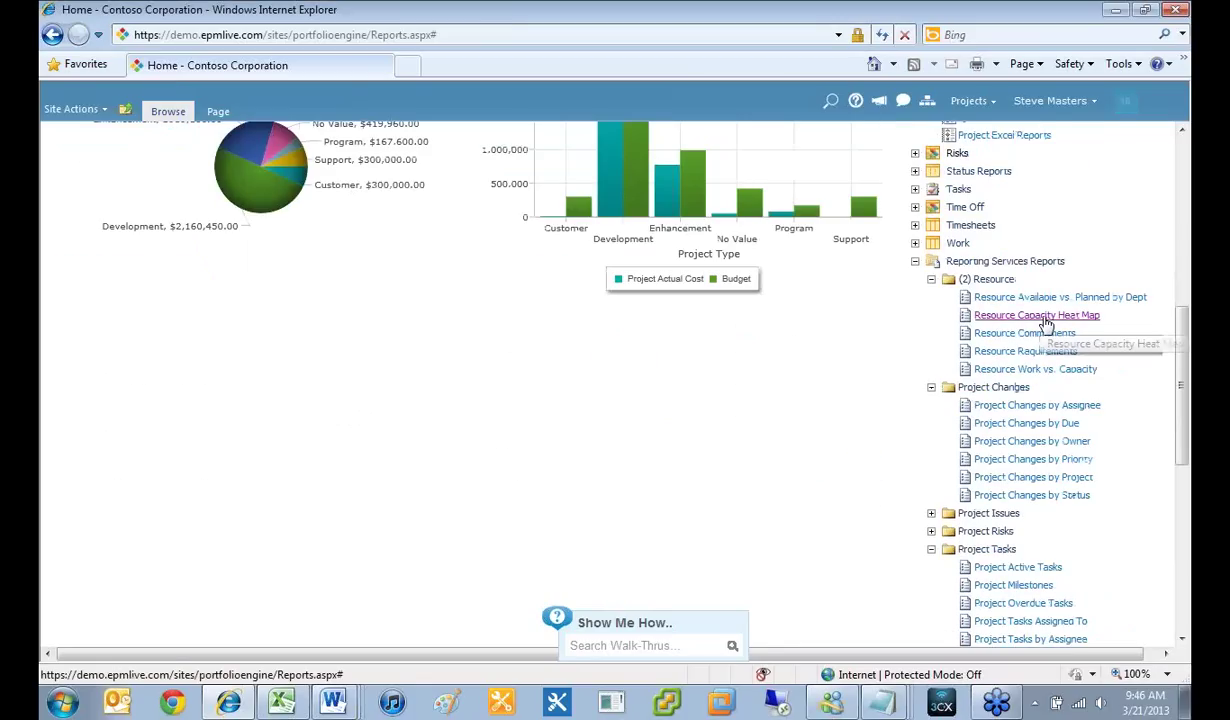
pyautogui.click(1040, 316)
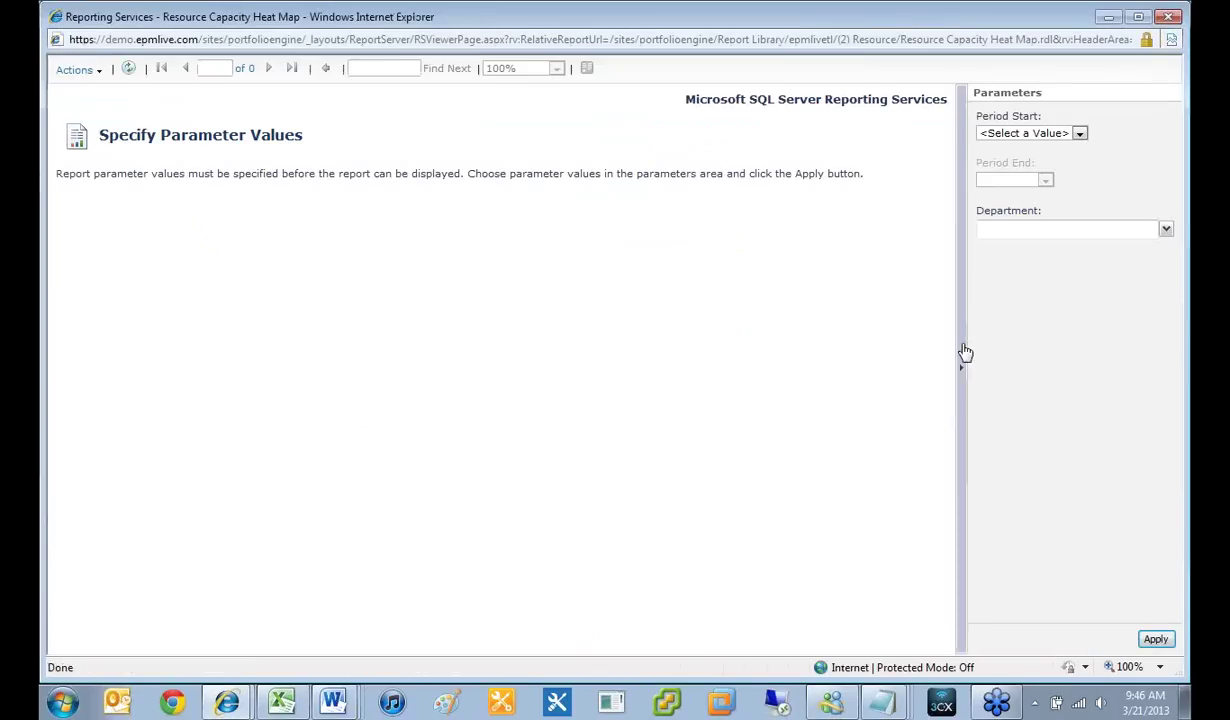
pyautogui.click(1139, 17)
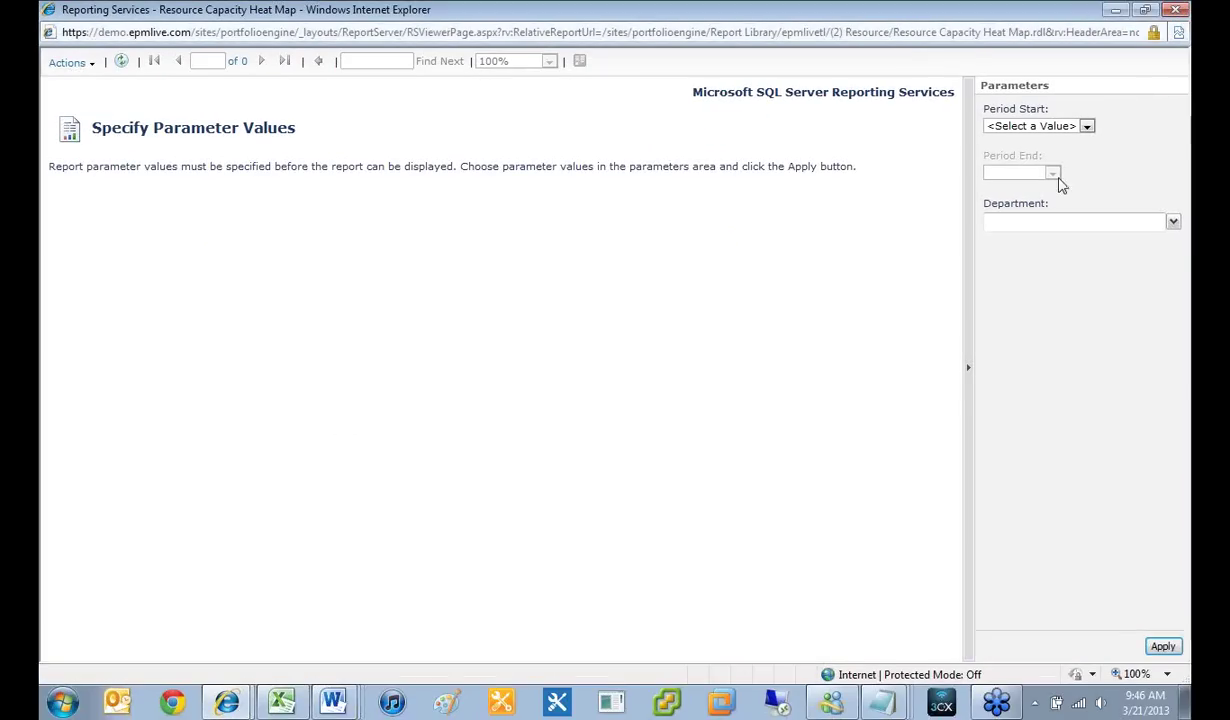
# Step: Run the heat map report for Jan 2012 through Jun 2012 with all departments selected
pyautogui.click(1086, 127)
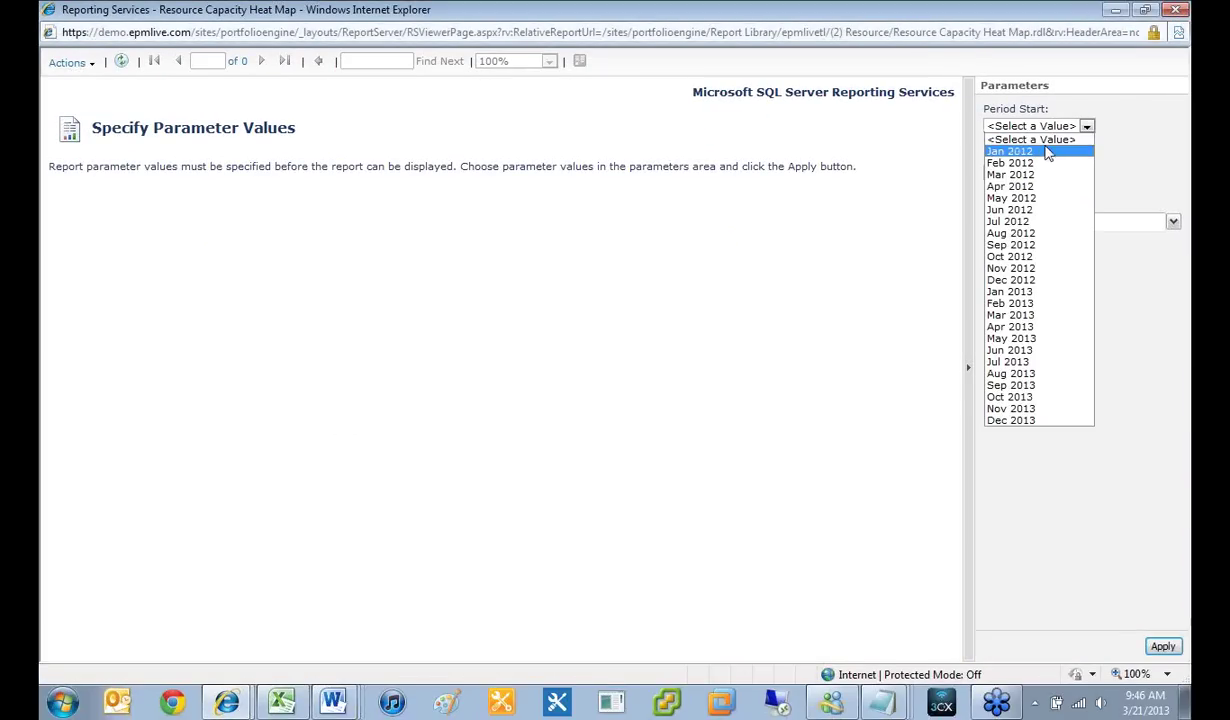
pyautogui.click(1045, 153)
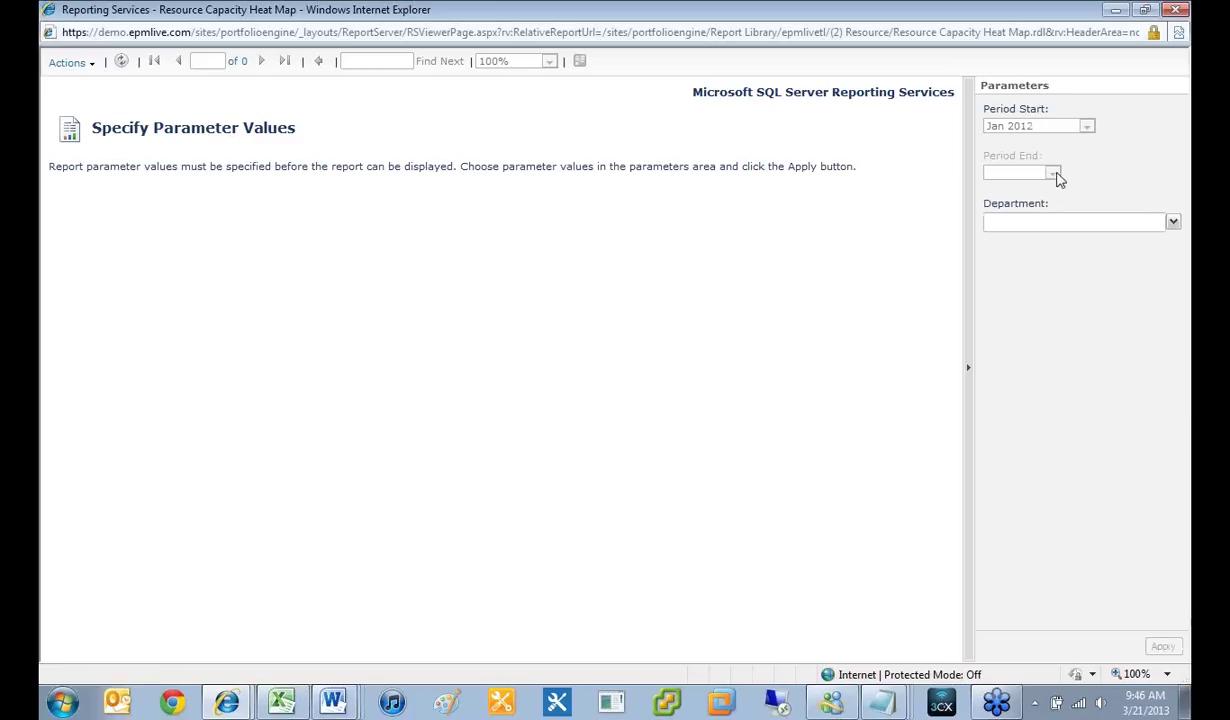
pyautogui.click(1087, 174)
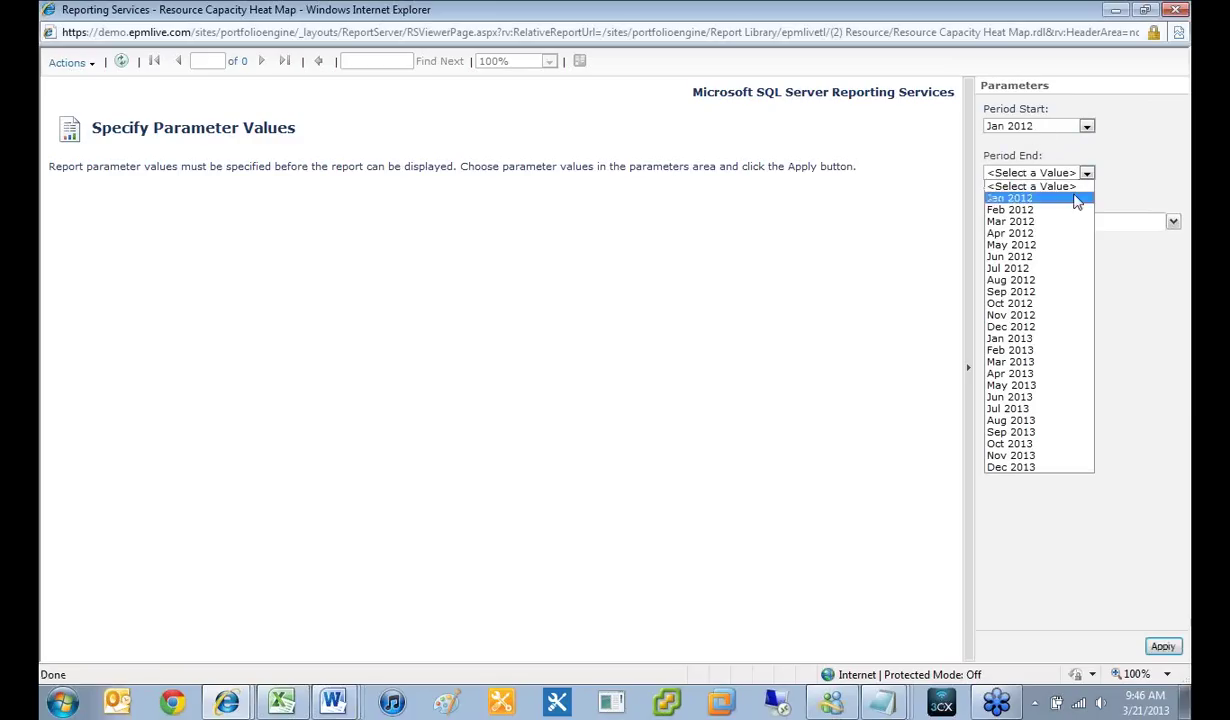
pyautogui.click(1050, 262)
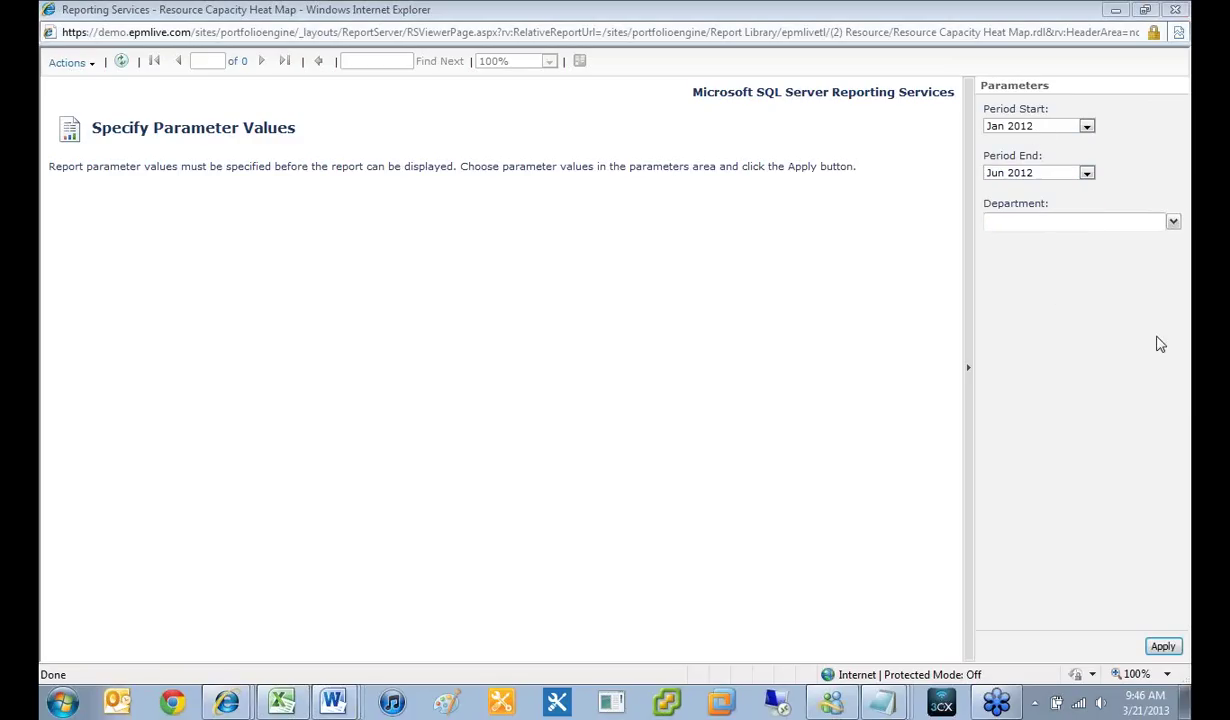
pyautogui.click(1173, 222)
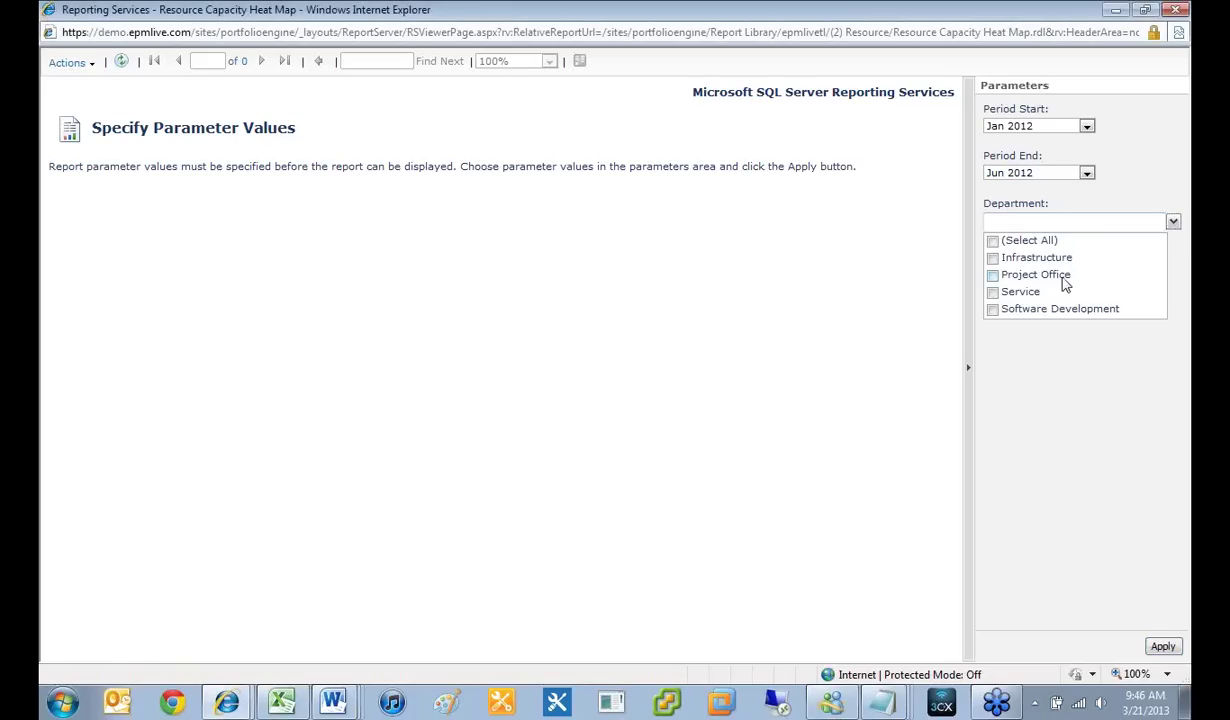
pyautogui.click(992, 276)
pyautogui.click(992, 241)
pyautogui.click(1162, 647)
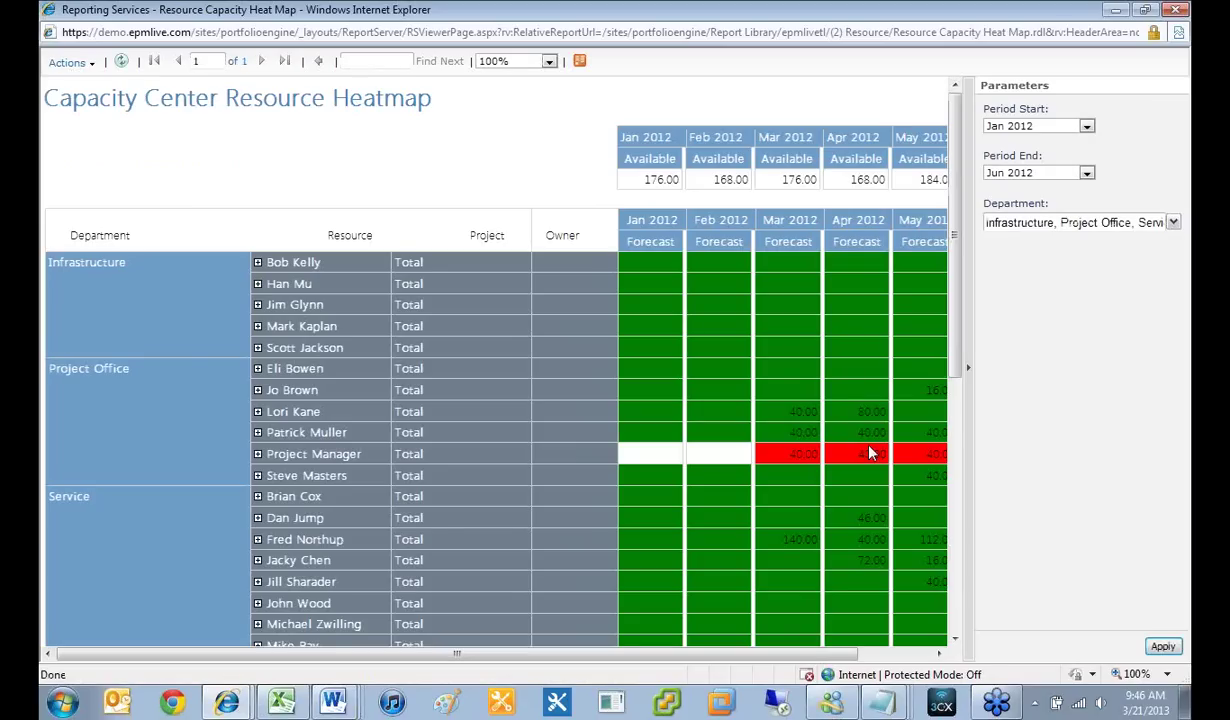
# Step: Hide the report parameters and examine the monthly forecasts per department, including the project breakdown of the first Software Development resource
pyautogui.click(970, 376)
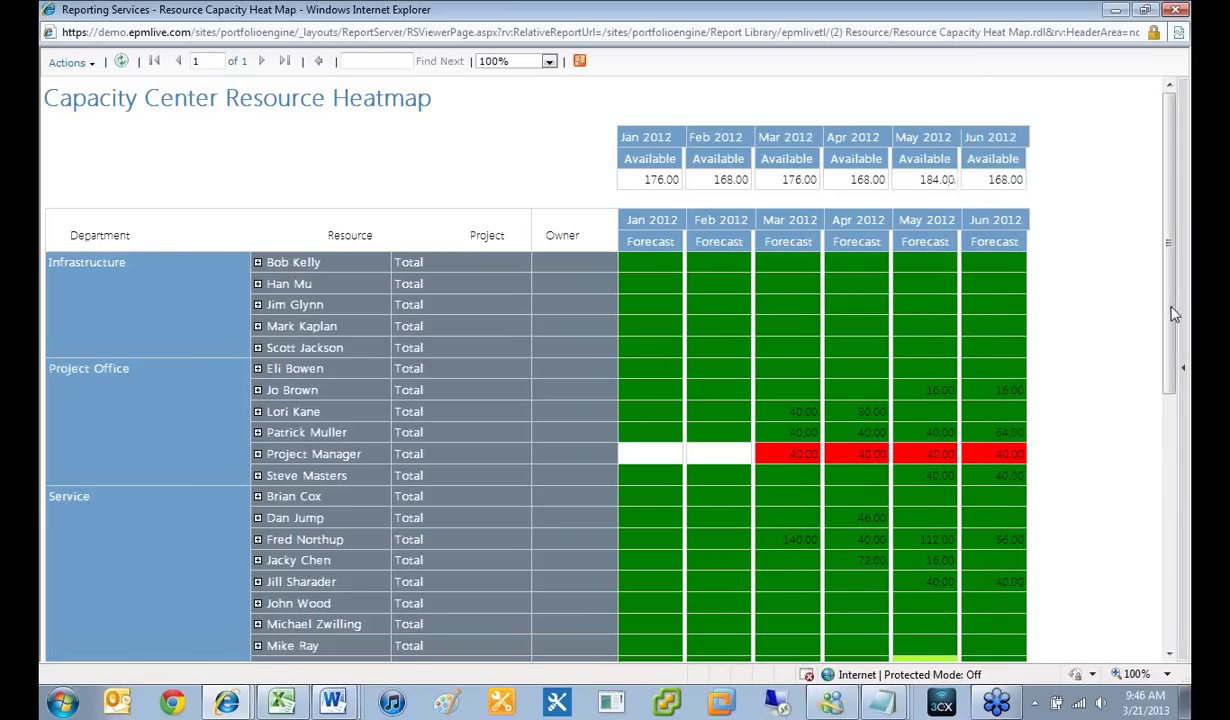
pyautogui.scroll(-3, 1172, 325)
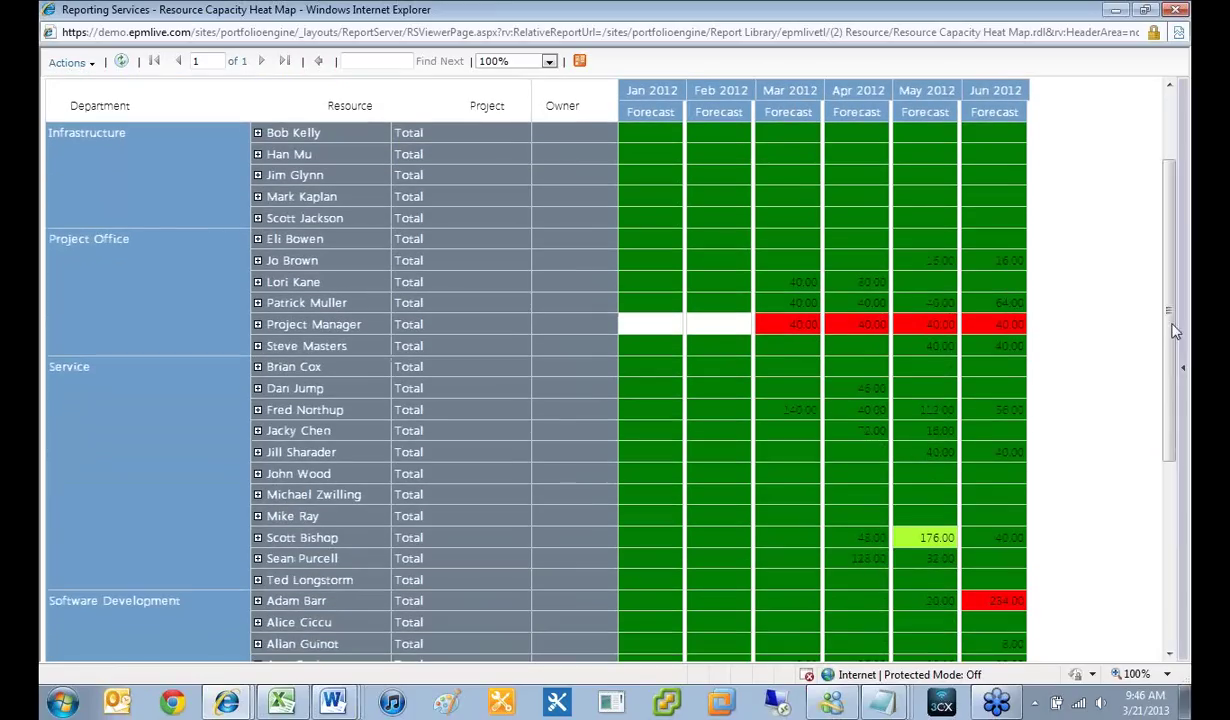
pyautogui.scroll(-3, 950, 511)
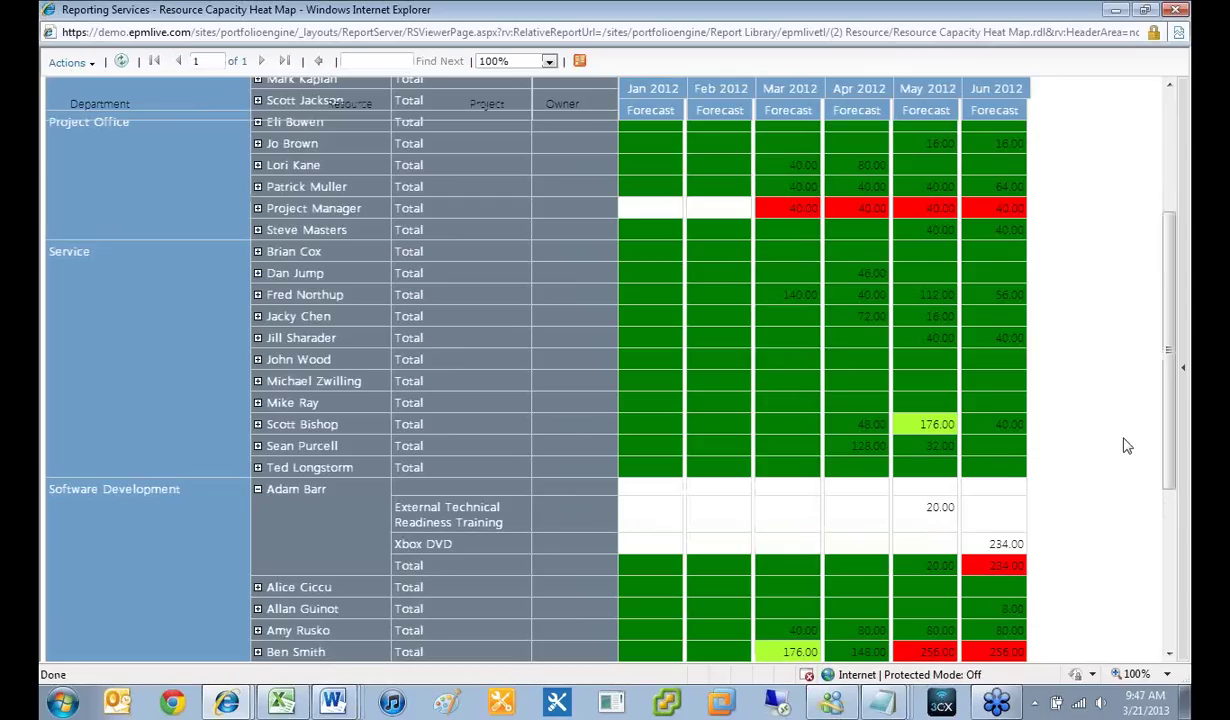
pyautogui.scroll(-3, 1156, 412)
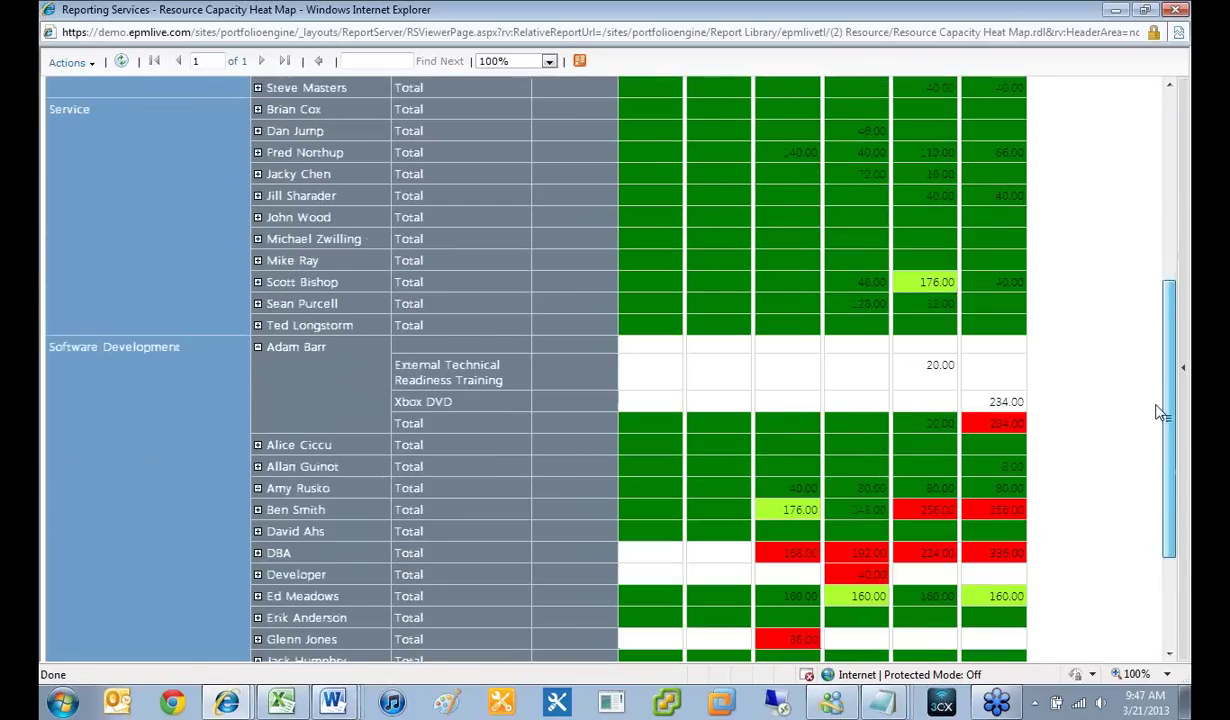
pyautogui.scroll(4, 1152, 228)
pyautogui.scroll(3, 1153, 216)
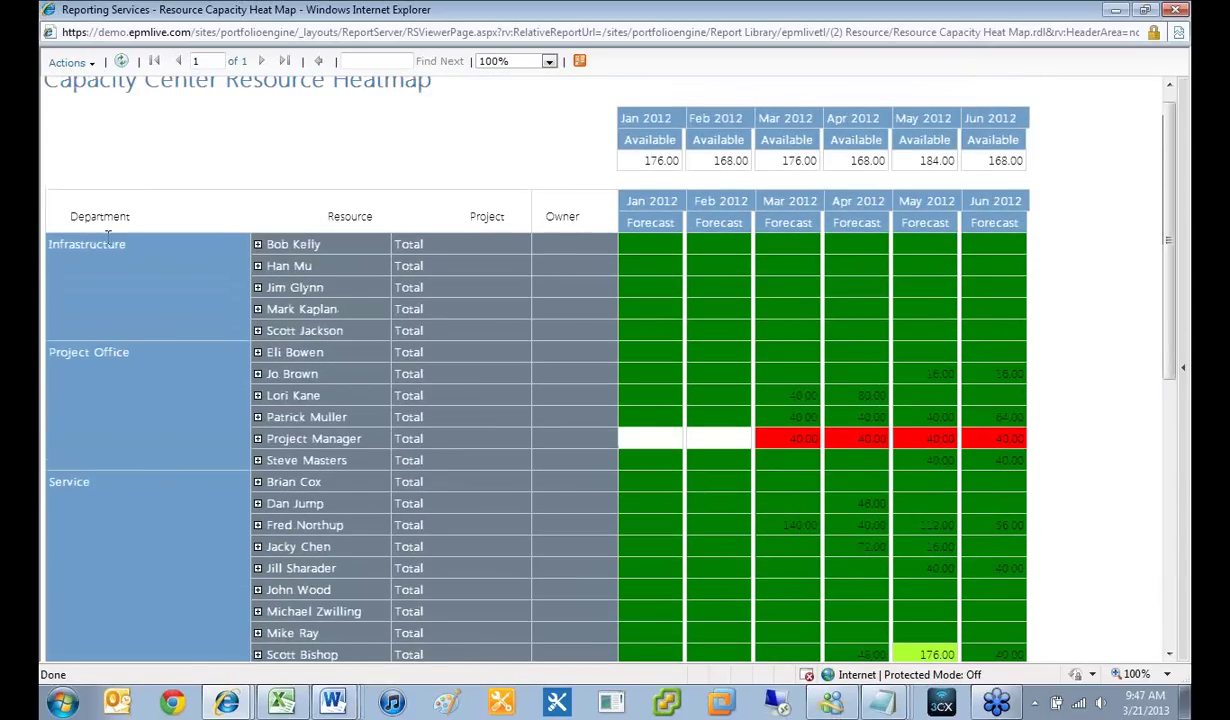
# Step: Look over the heat map's Report Builder, data alert, print and export options, and close the report
pyautogui.click(84, 68)
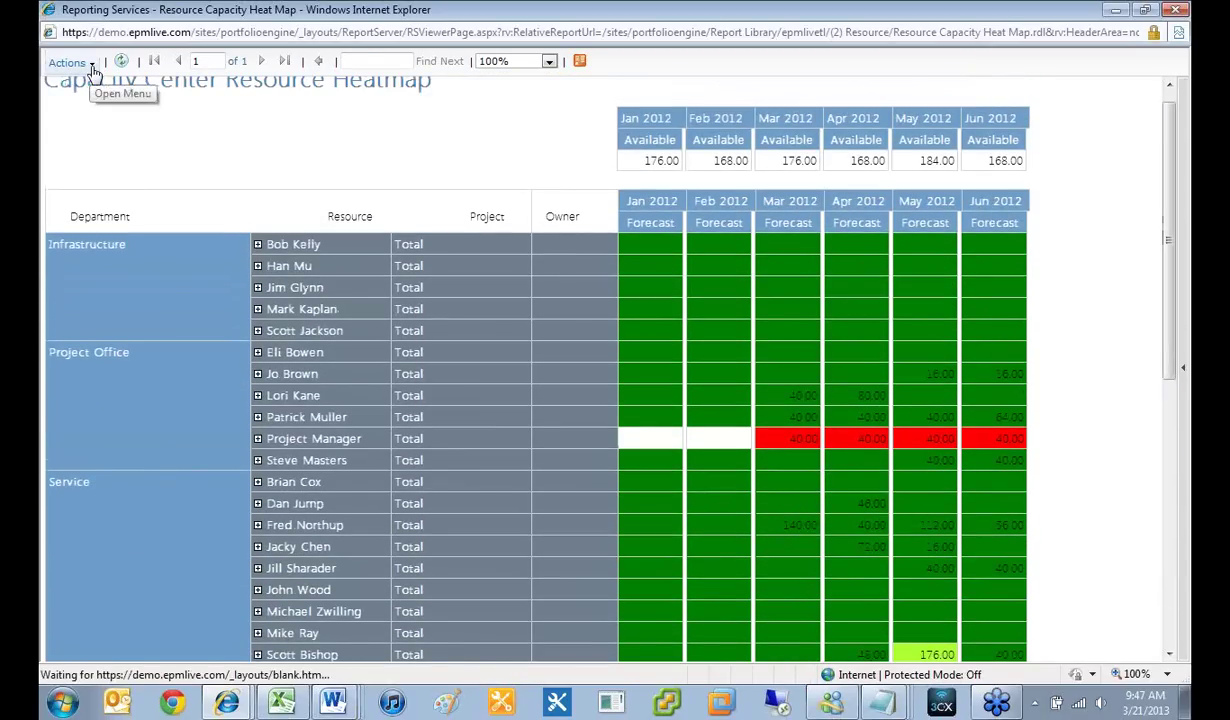
pyautogui.moveTo(91, 141)
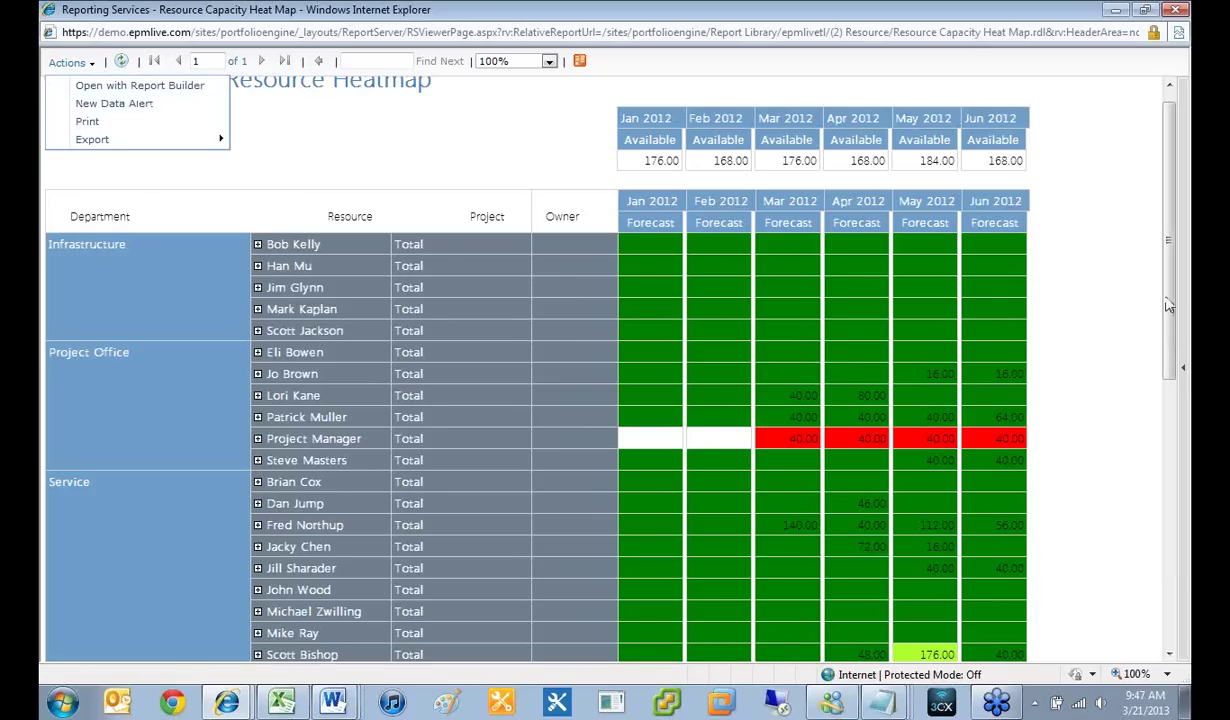
pyautogui.click(1131, 234)
pyautogui.moveTo(1165, 190); pyautogui.dragTo(1140, 131)
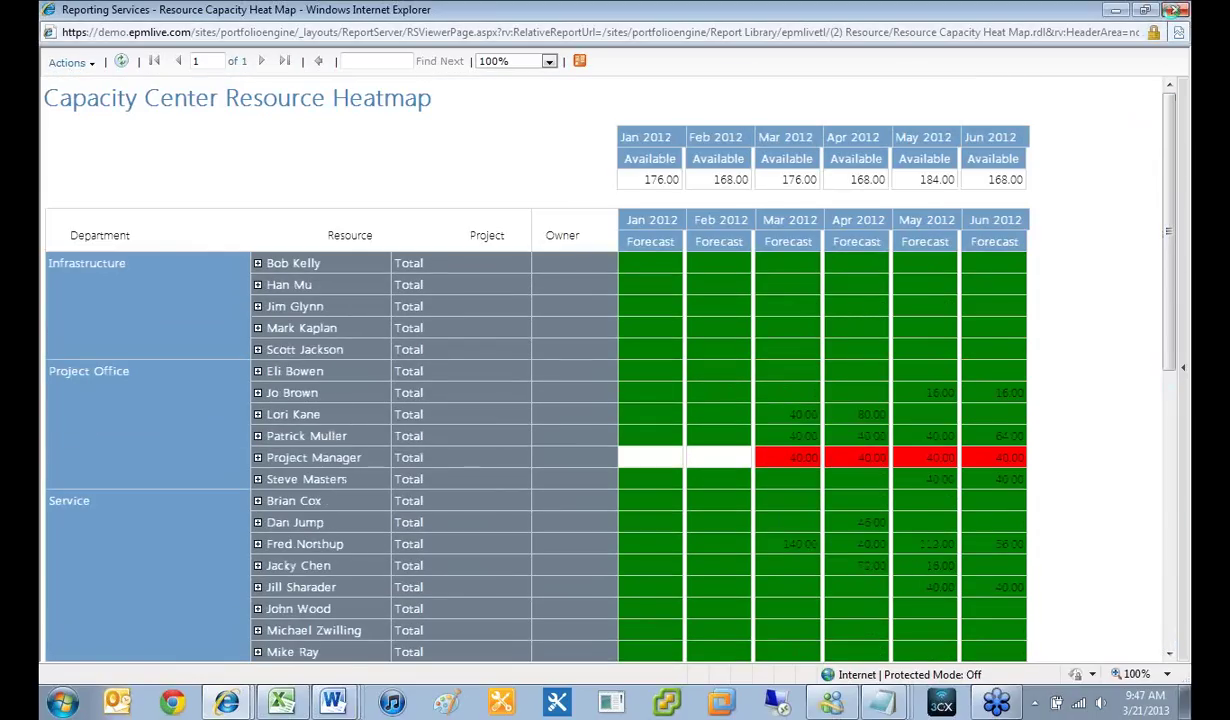
pyautogui.click(1176, 12)
# Step: Look through the reports offered in the Project Tasks and Projects folders of Reporting Services Reports
pyautogui.scroll(-3, 735, 494)
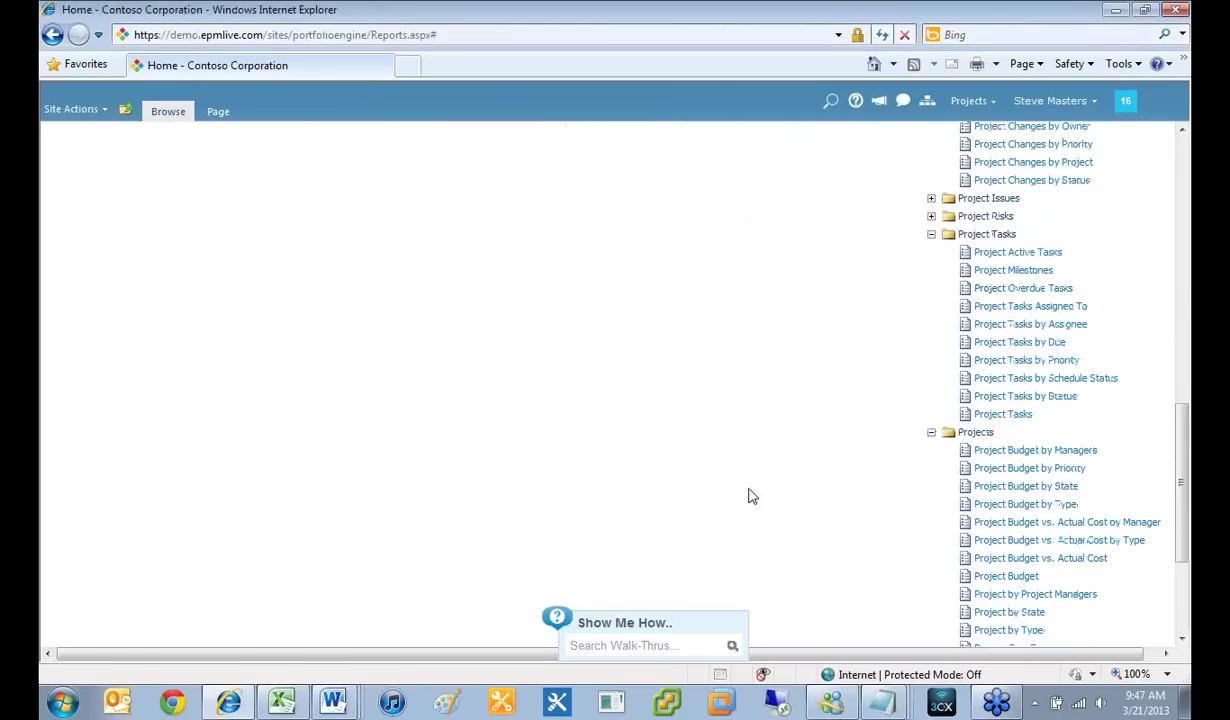
pyautogui.scroll(-3, 757, 500)
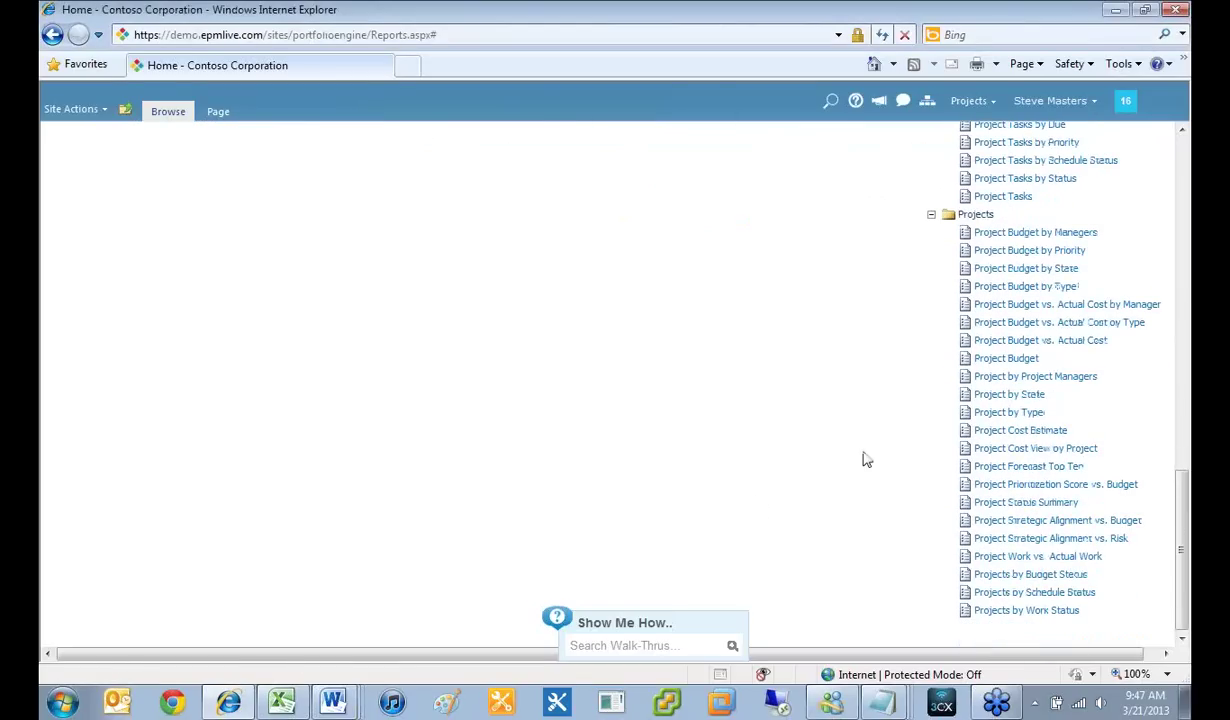
# Step: Run the Project Budget vs. Actual Cost report for Xbox DVD, compare its budget and actual cost, and close the report
pyautogui.click(980, 344)
pyautogui.click(1059, 342)
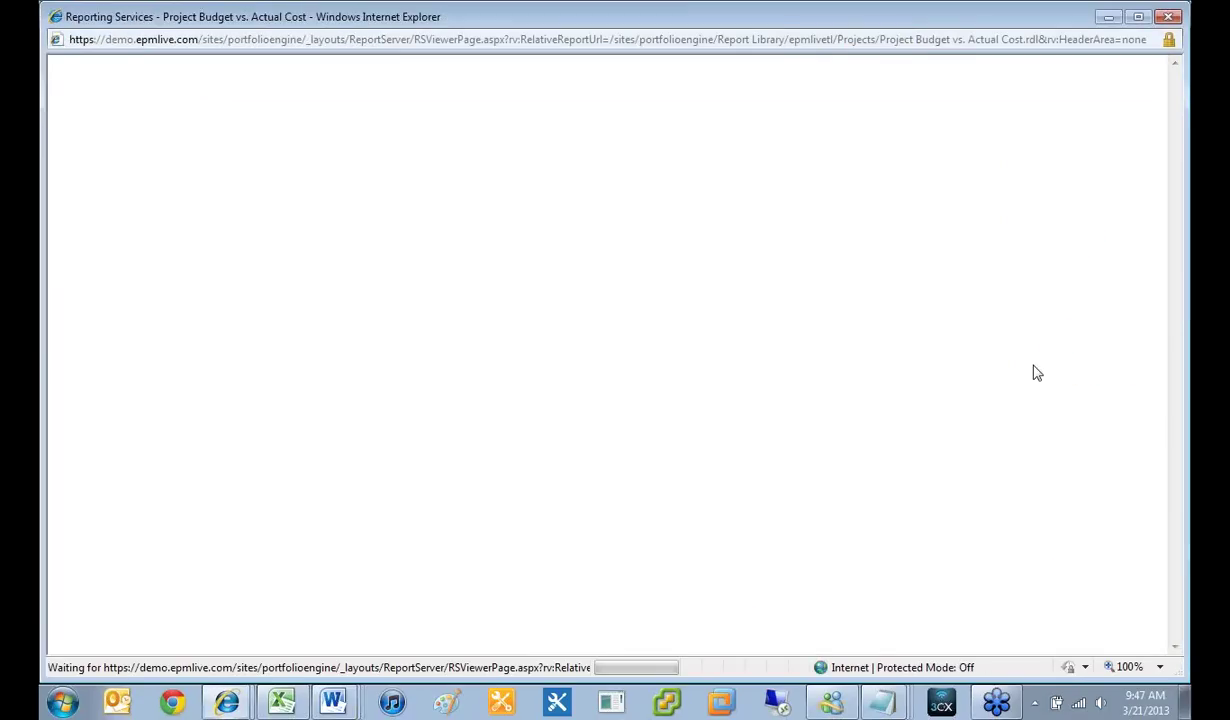
pyautogui.click(1166, 134)
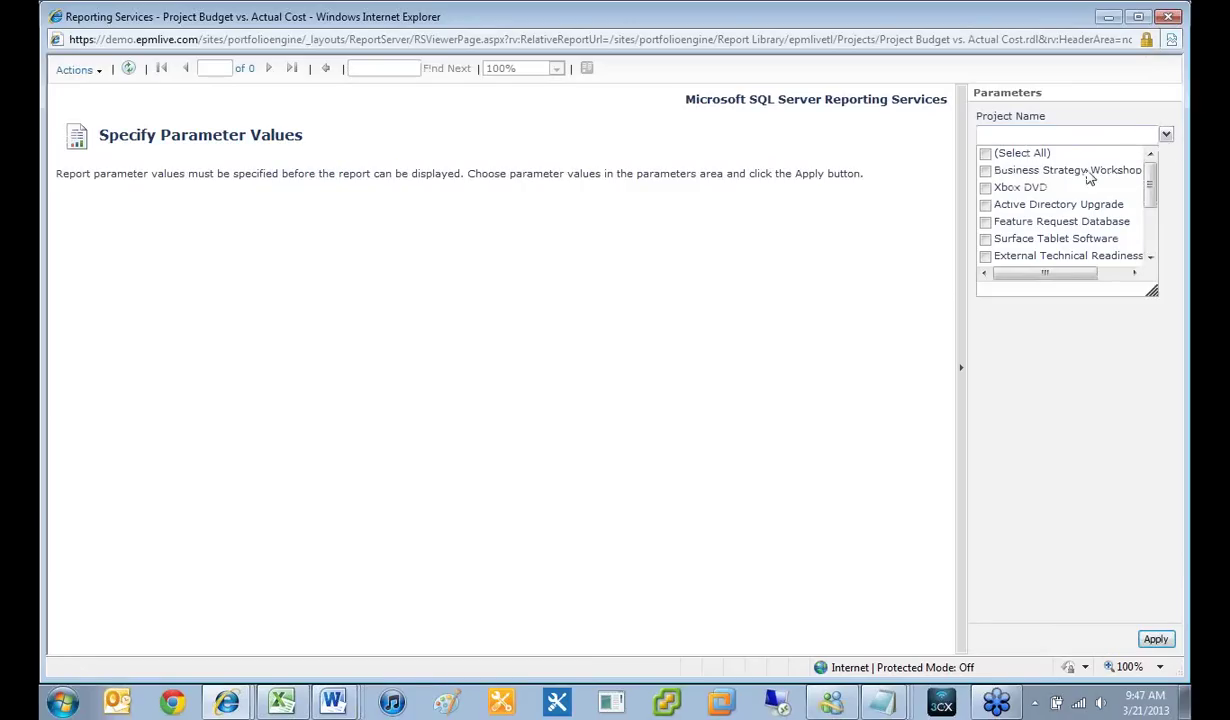
pyautogui.click(985, 189)
pyautogui.click(1155, 639)
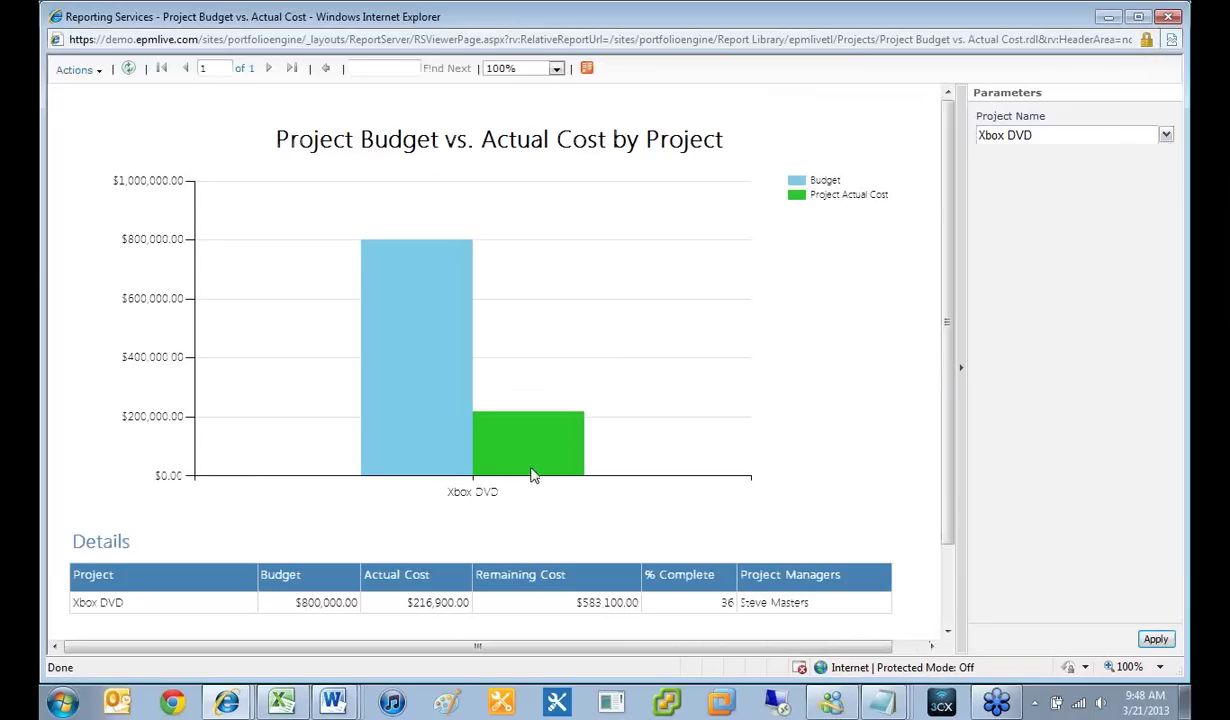
pyautogui.moveTo(388, 307)
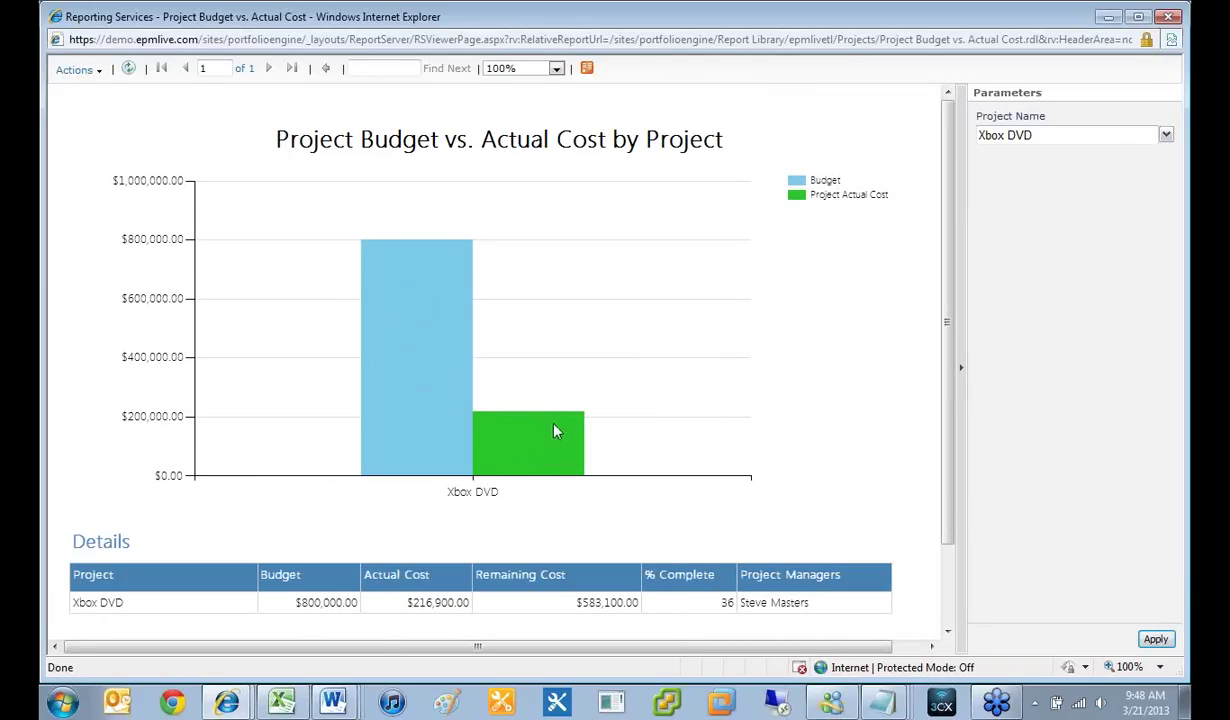
pyautogui.moveTo(548, 443)
pyautogui.click(1170, 20)
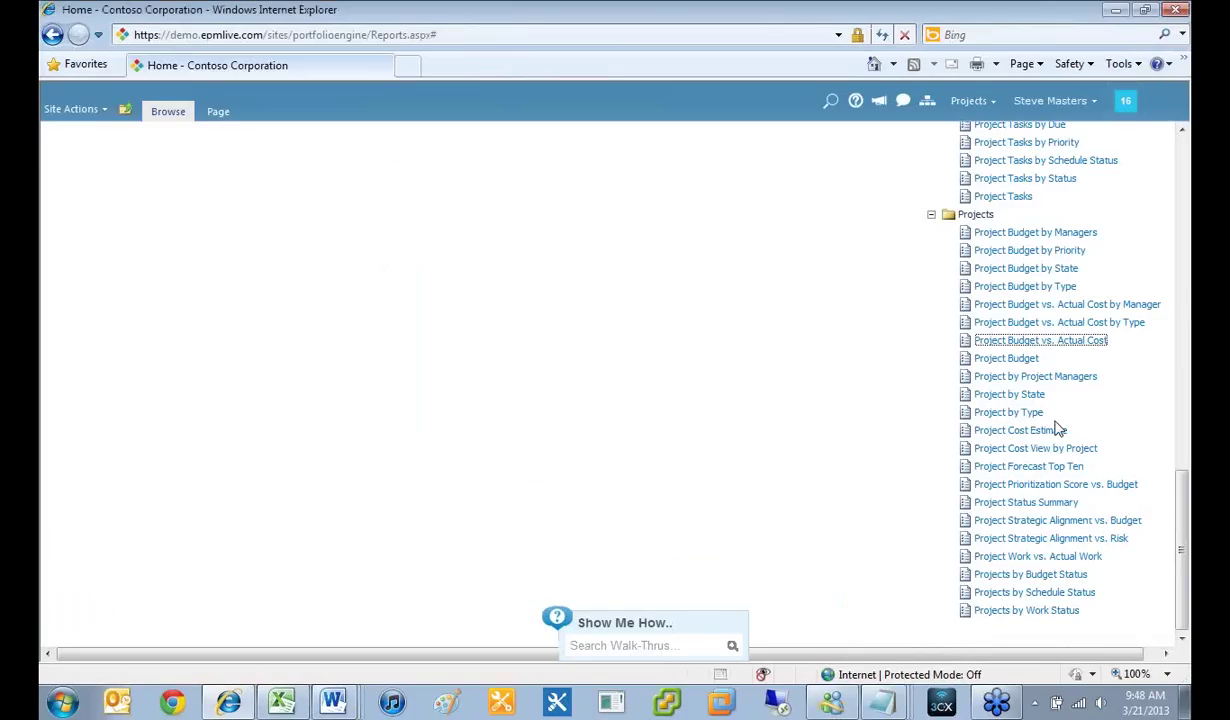
# Step: Open the Project Cost View by Project report and set its period from Jan 2012 to Dec 2012
pyautogui.click(1027, 452)
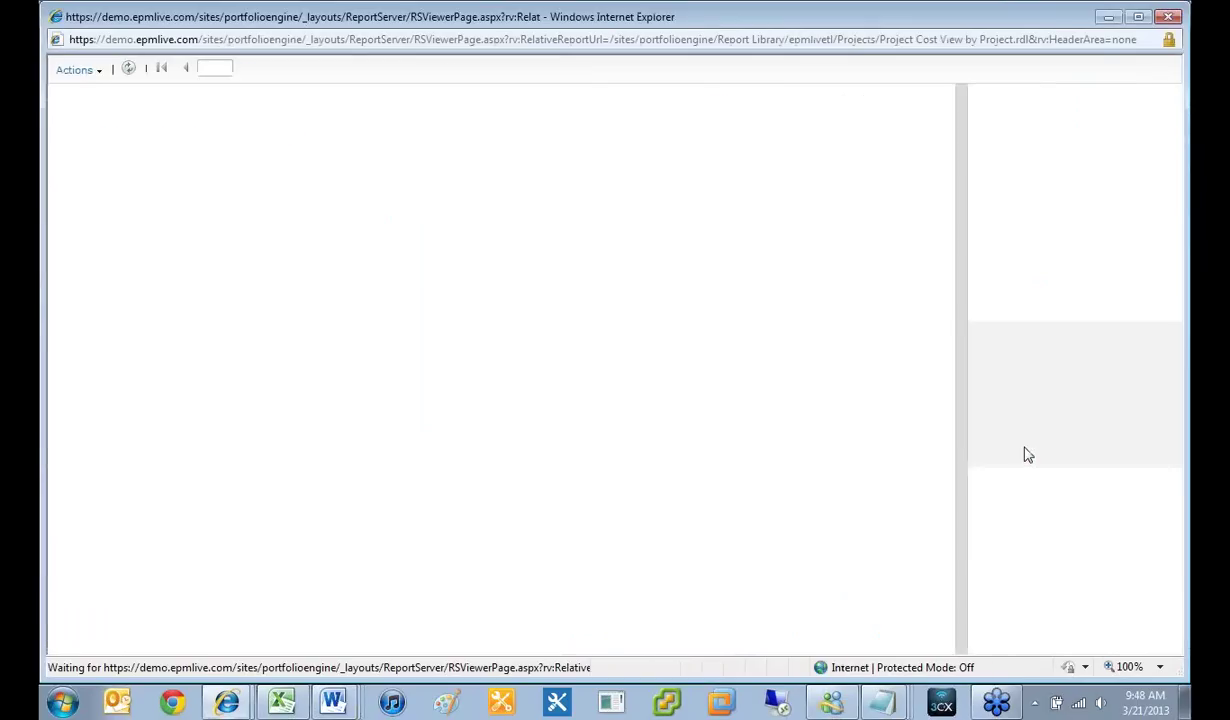
pyautogui.click(1042, 138)
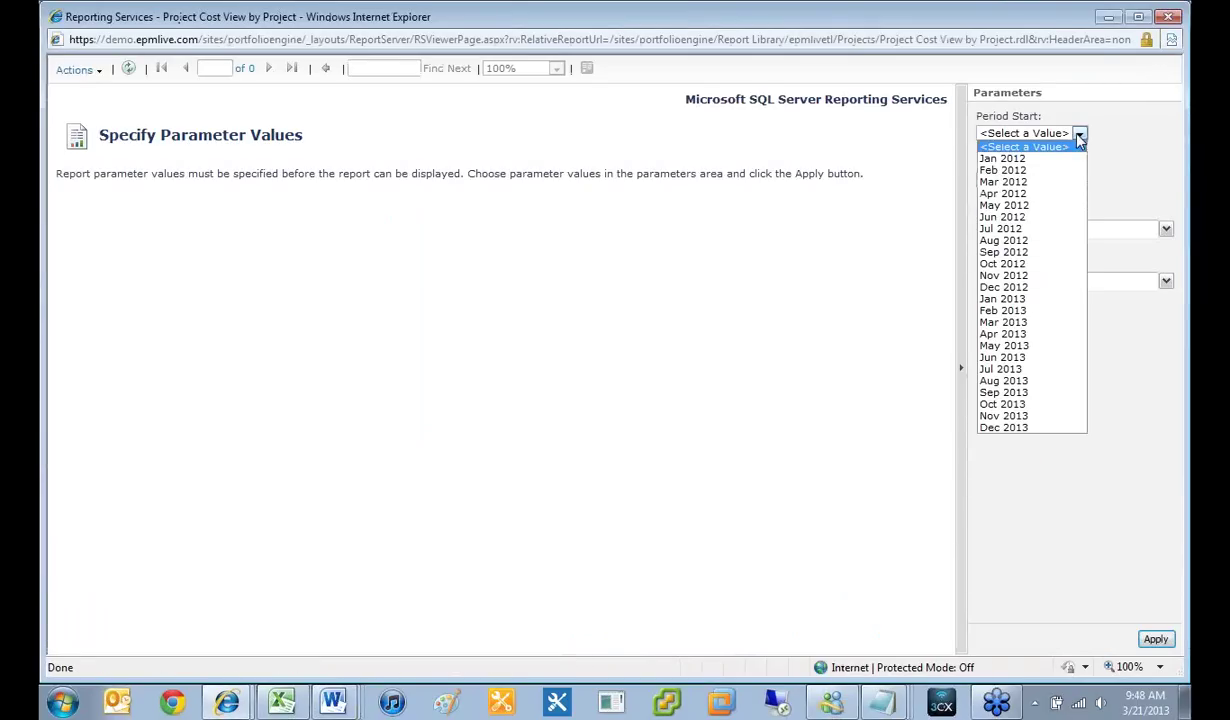
pyautogui.click(1027, 162)
pyautogui.click(1047, 180)
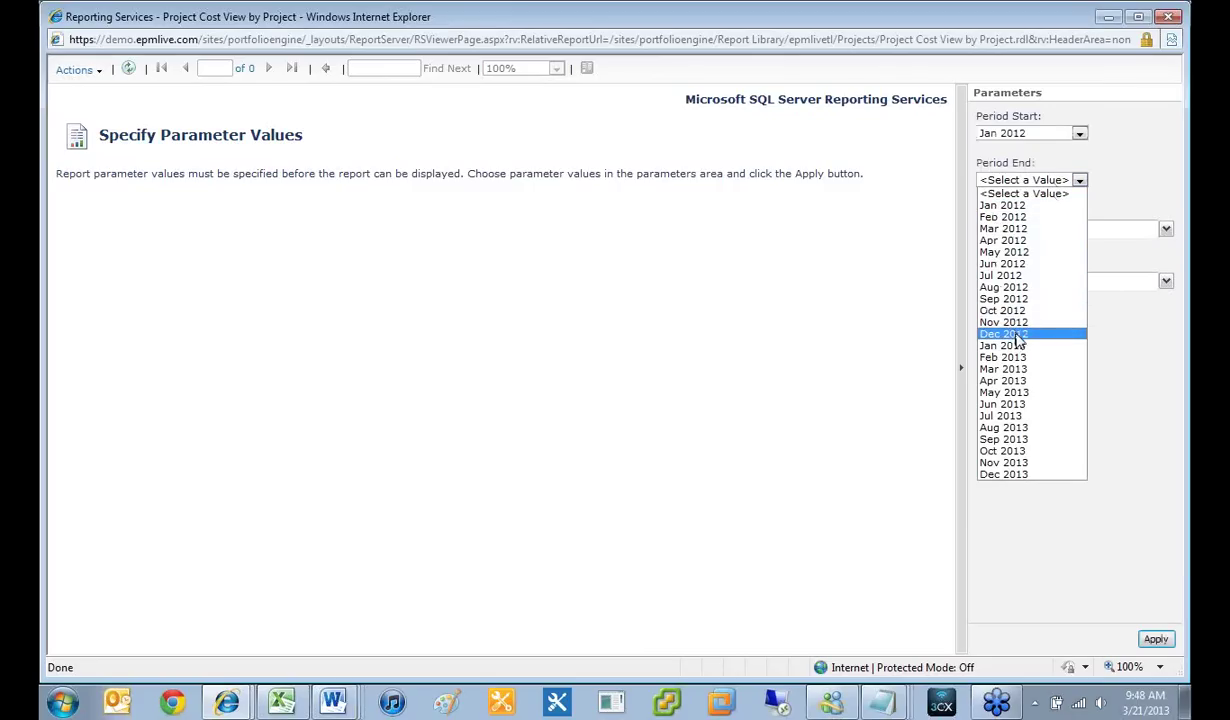
pyautogui.click(1013, 336)
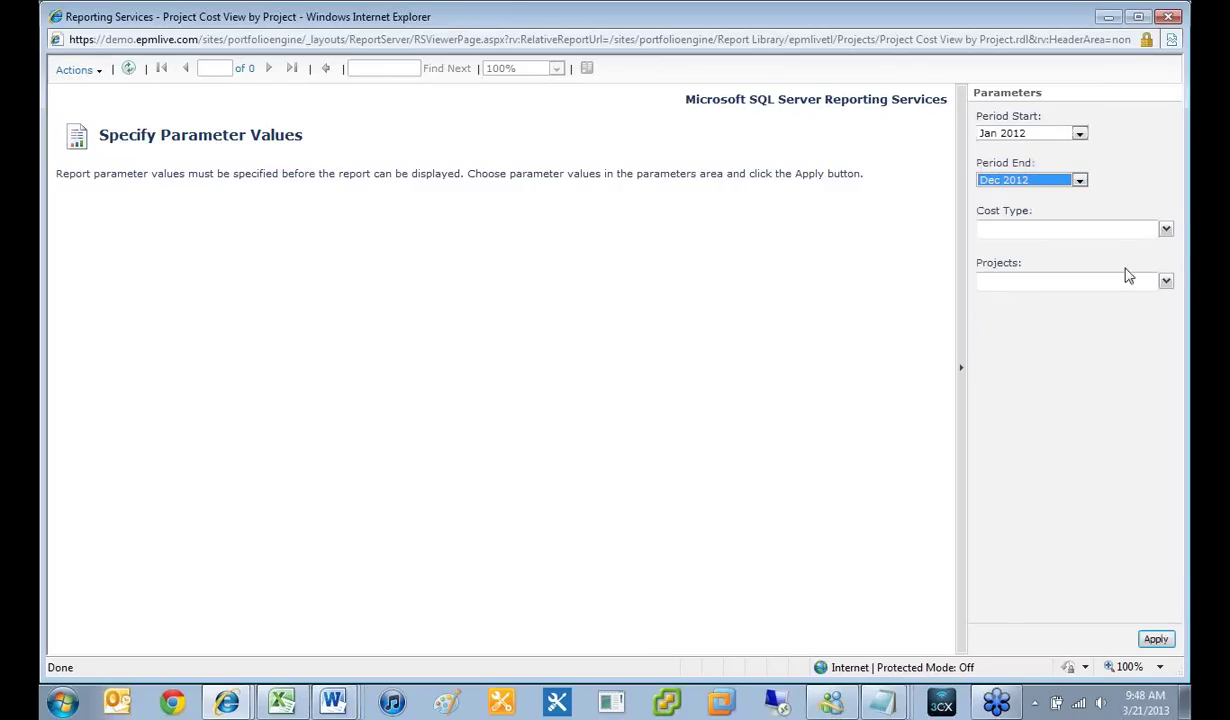
# Step: Run the cost view with the Actual Costs and Budget cost types for the Xbox DVD project
pyautogui.click(1166, 232)
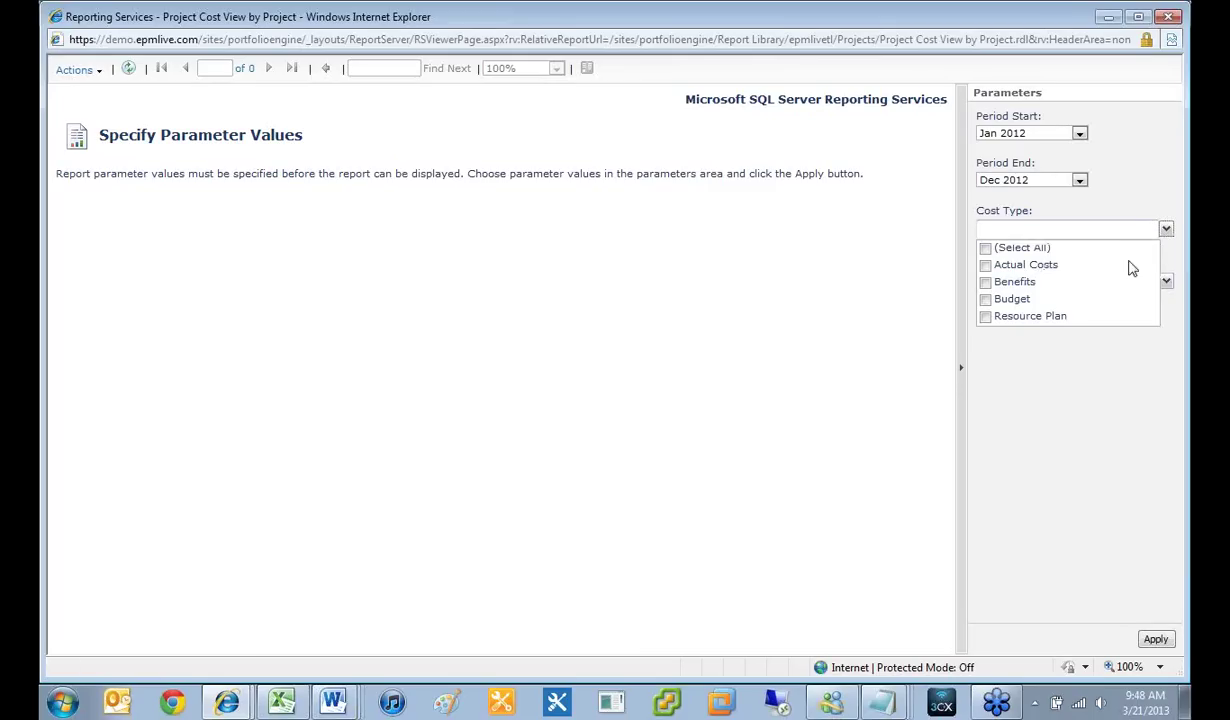
pyautogui.click(986, 300)
pyautogui.click(986, 265)
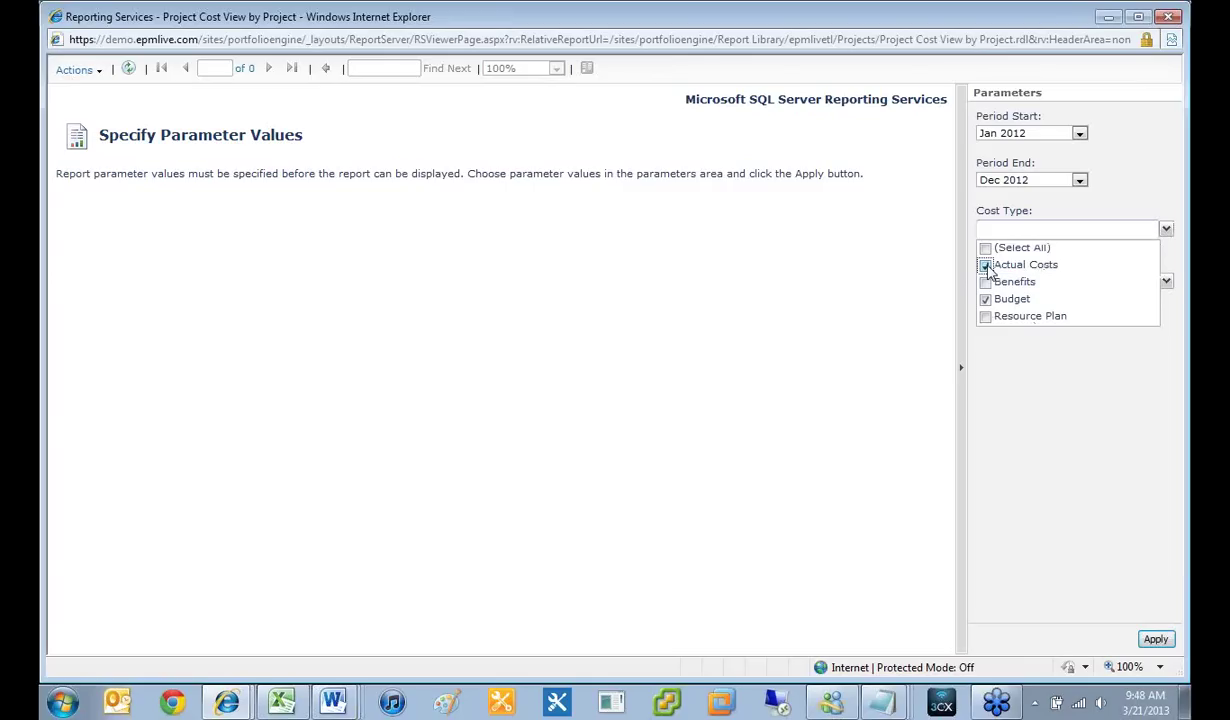
pyautogui.click(1032, 427)
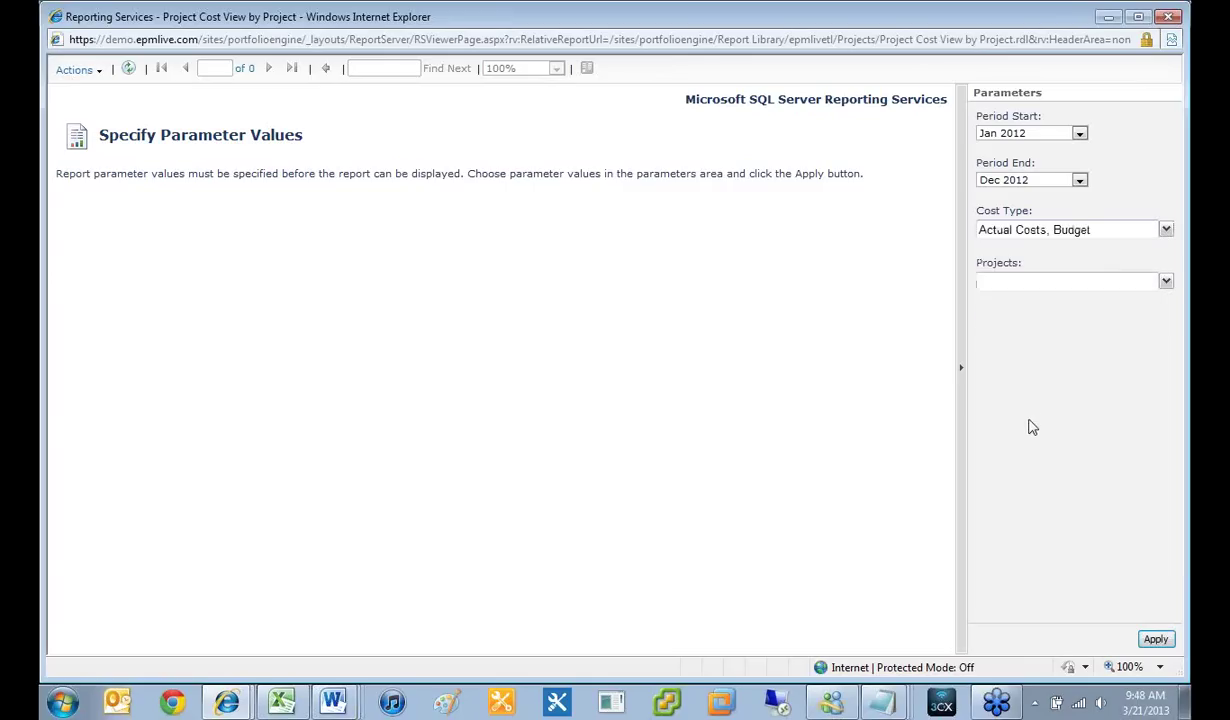
pyautogui.click(1166, 282)
pyautogui.click(986, 386)
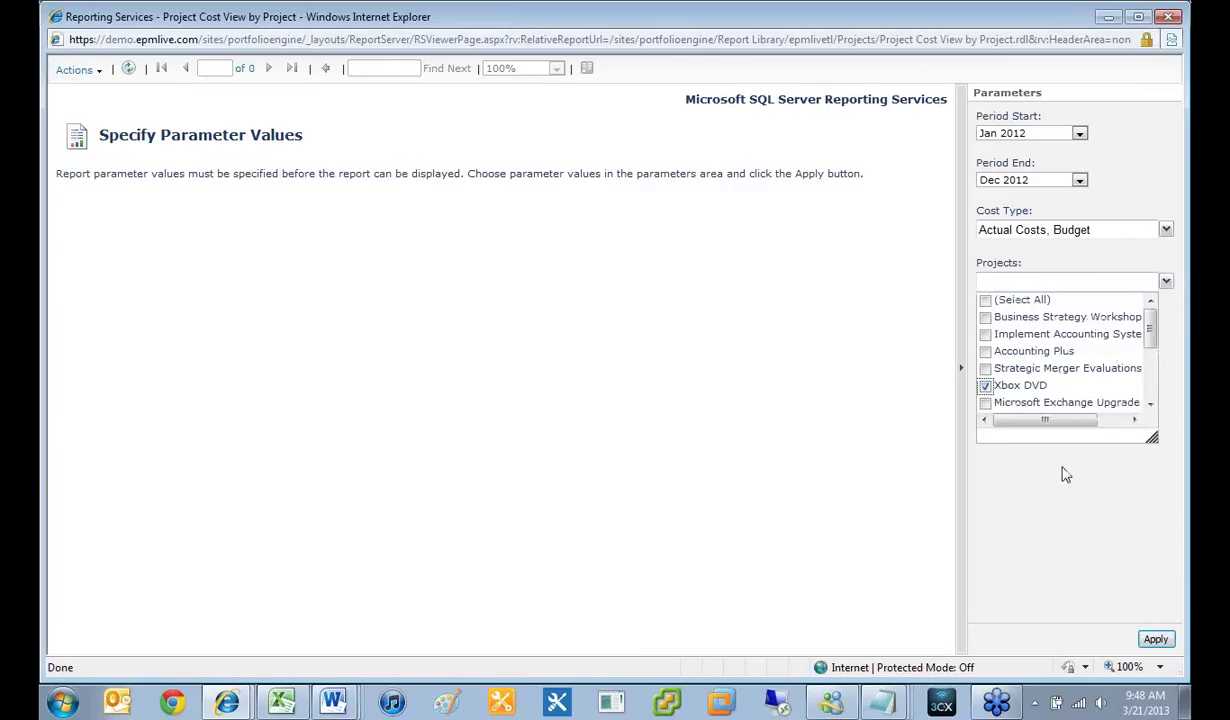
pyautogui.click(1155, 639)
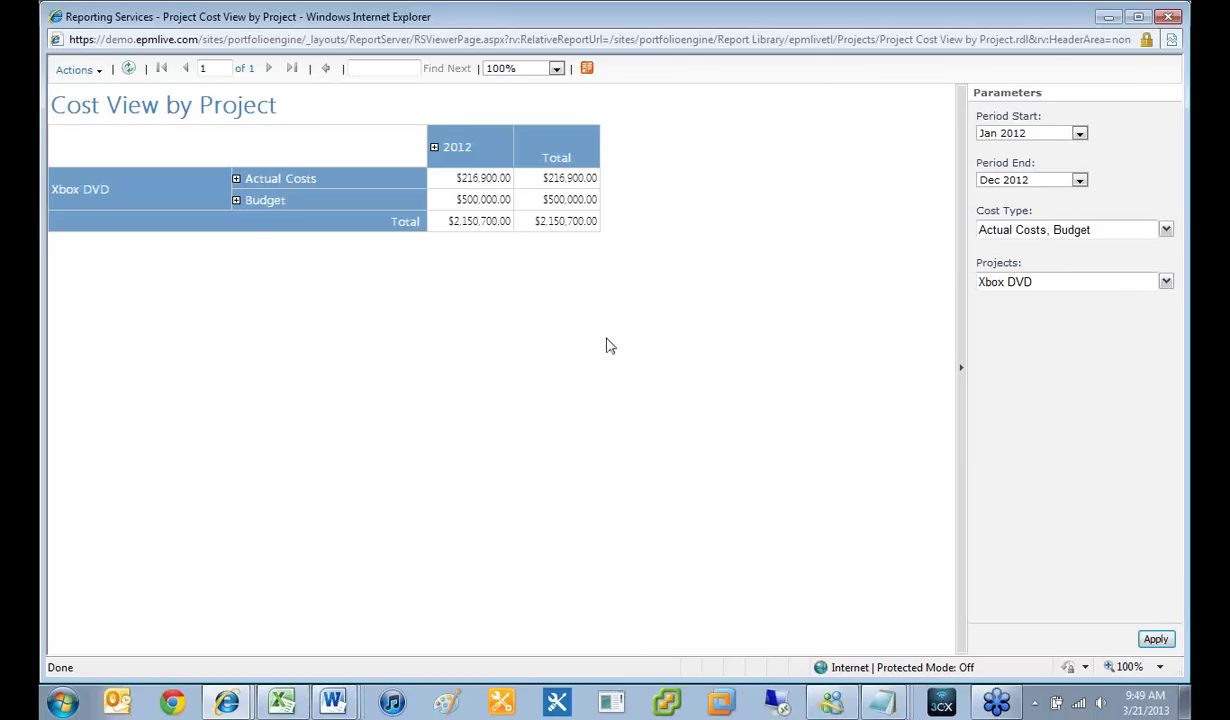
# Step: Compare Xbox DVD's yearly actual costs and budget, and break 2012 down to examine the figures month by month
pyautogui.moveTo(269, 178); pyautogui.dragTo(368, 203)
pyautogui.click(395, 203)
pyautogui.moveTo(450, 205); pyautogui.dragTo(520, 215)
pyautogui.moveTo(445, 175); pyautogui.dragTo(510, 193)
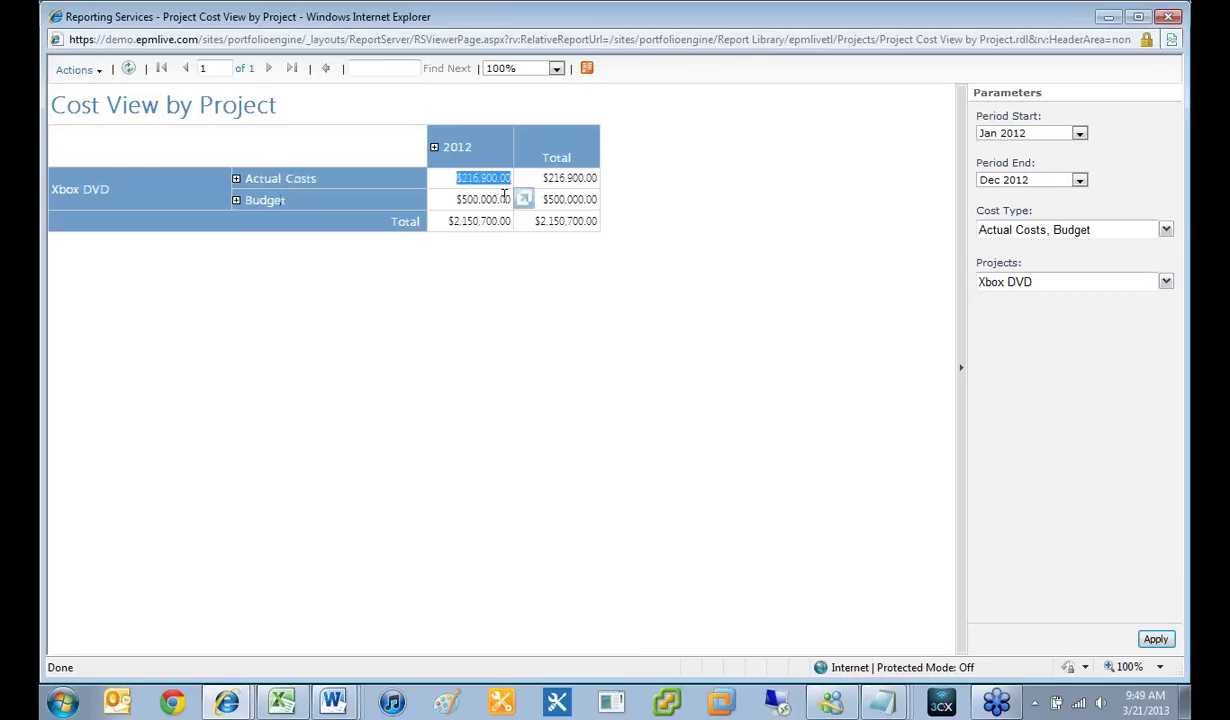
pyautogui.click(435, 152)
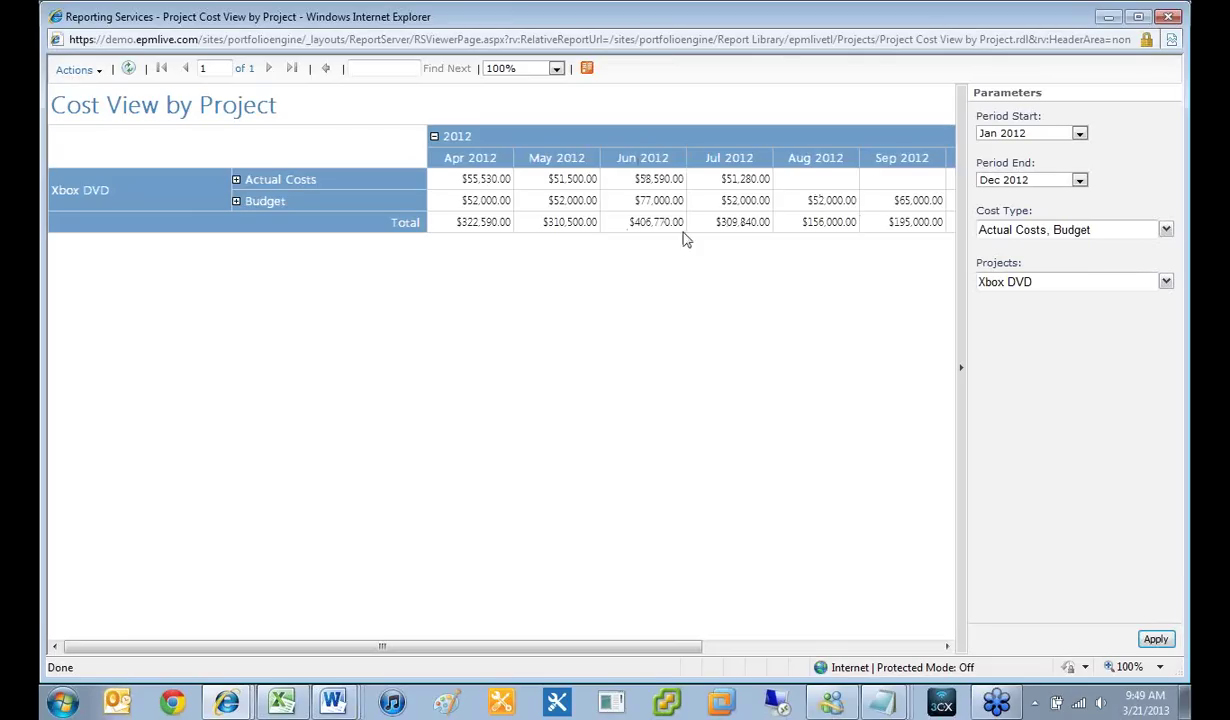
pyautogui.moveTo(673, 646); pyautogui.dragTo(785, 646)
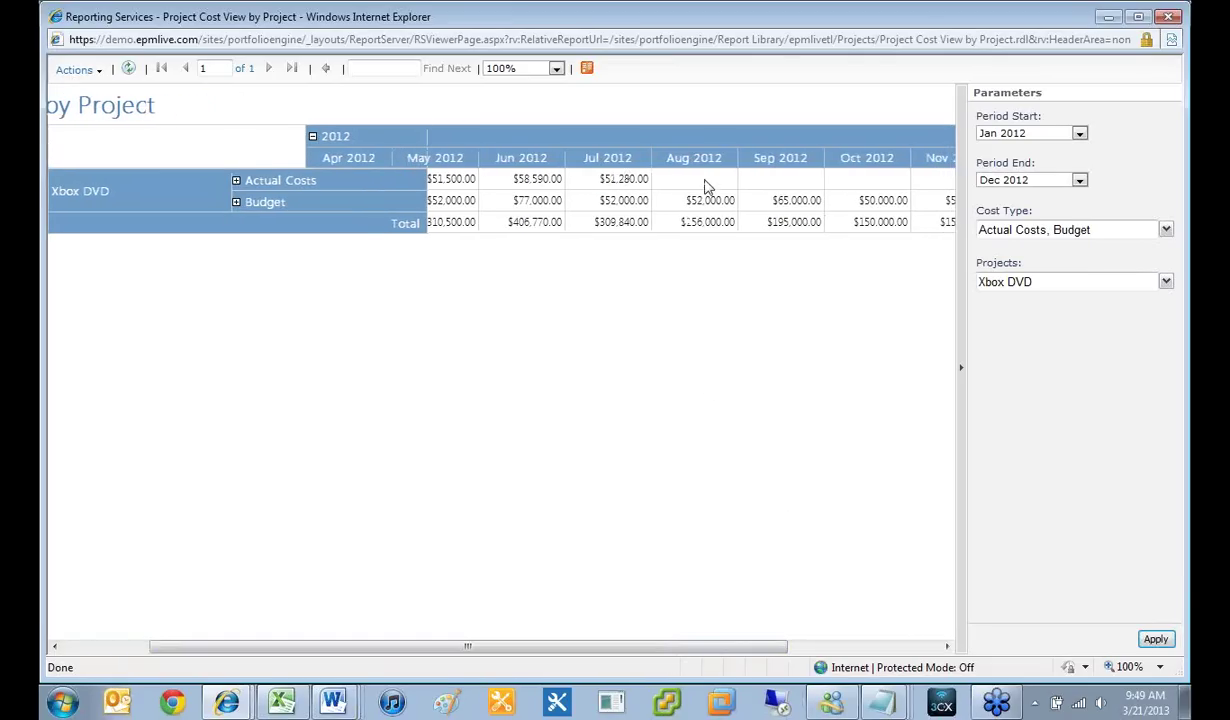
pyautogui.moveTo(689, 646); pyautogui.dragTo(818, 640)
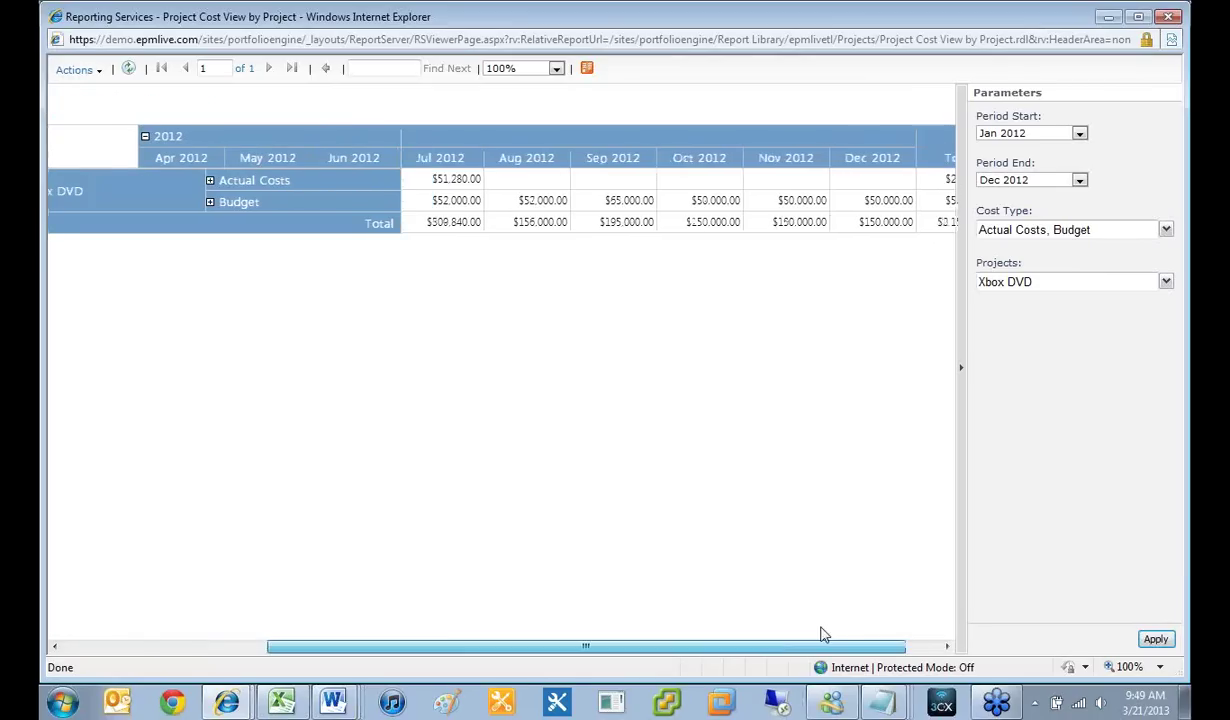
pyautogui.moveTo(740, 643); pyautogui.dragTo(420, 646)
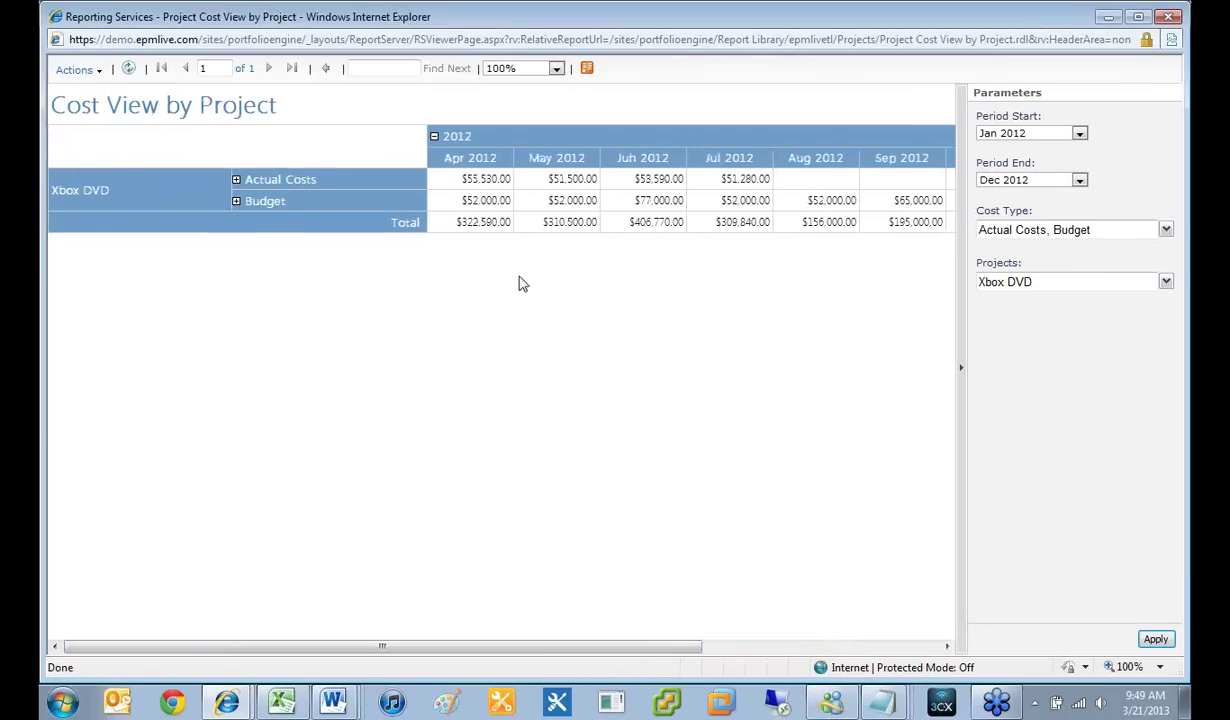
pyautogui.moveTo(466, 200); pyautogui.dragTo(508, 210)
# Step: Break Budget and Actual Costs down into Capital and Expense, and examine the labor categories under the actual expenses
pyautogui.click(236, 202)
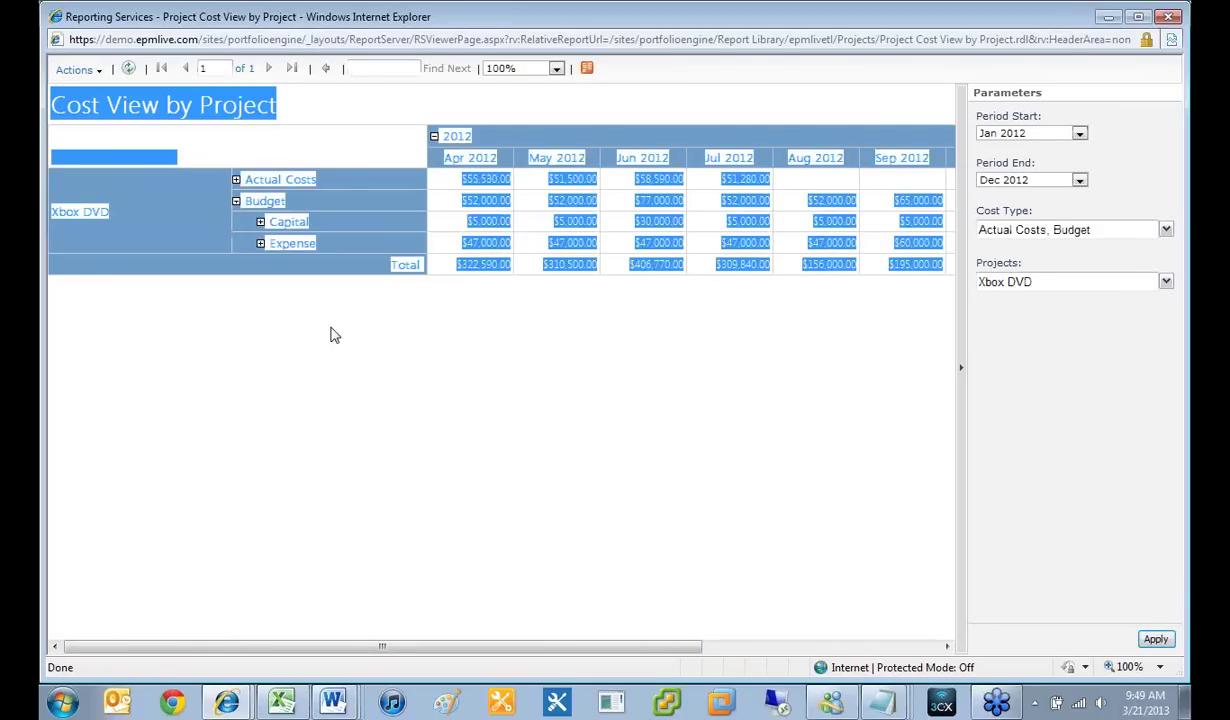
pyautogui.doubleClick(285, 222)
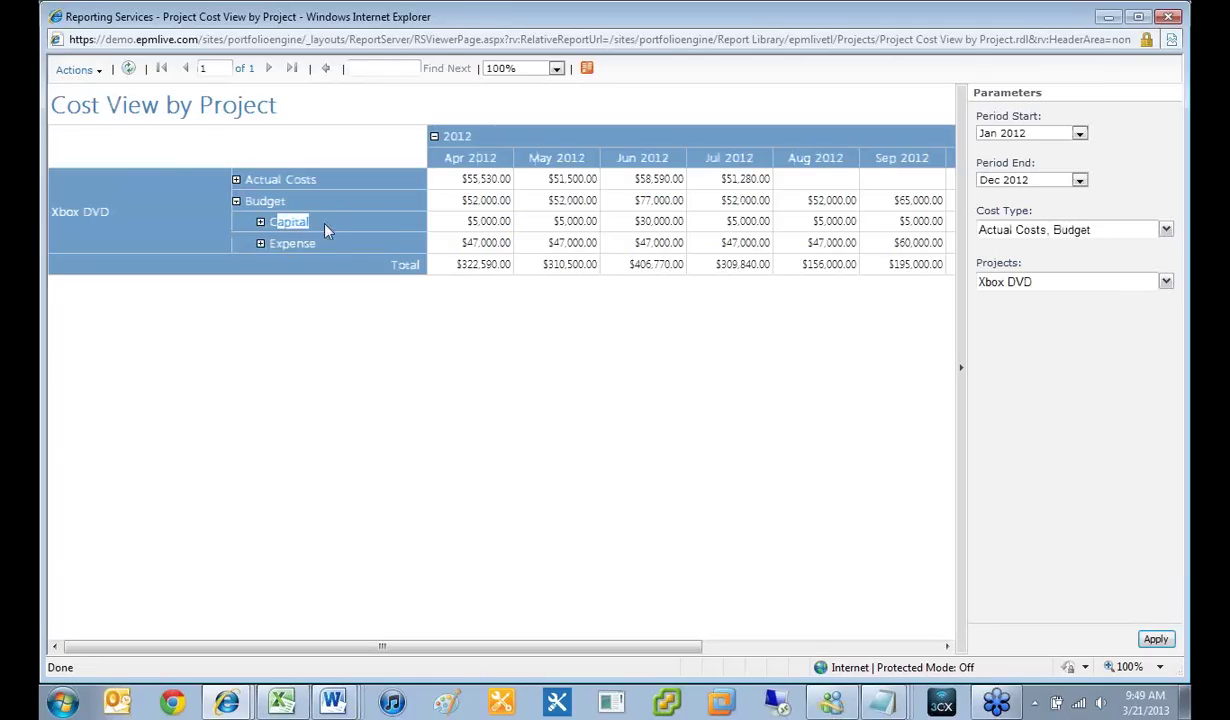
pyautogui.doubleClick(314, 245)
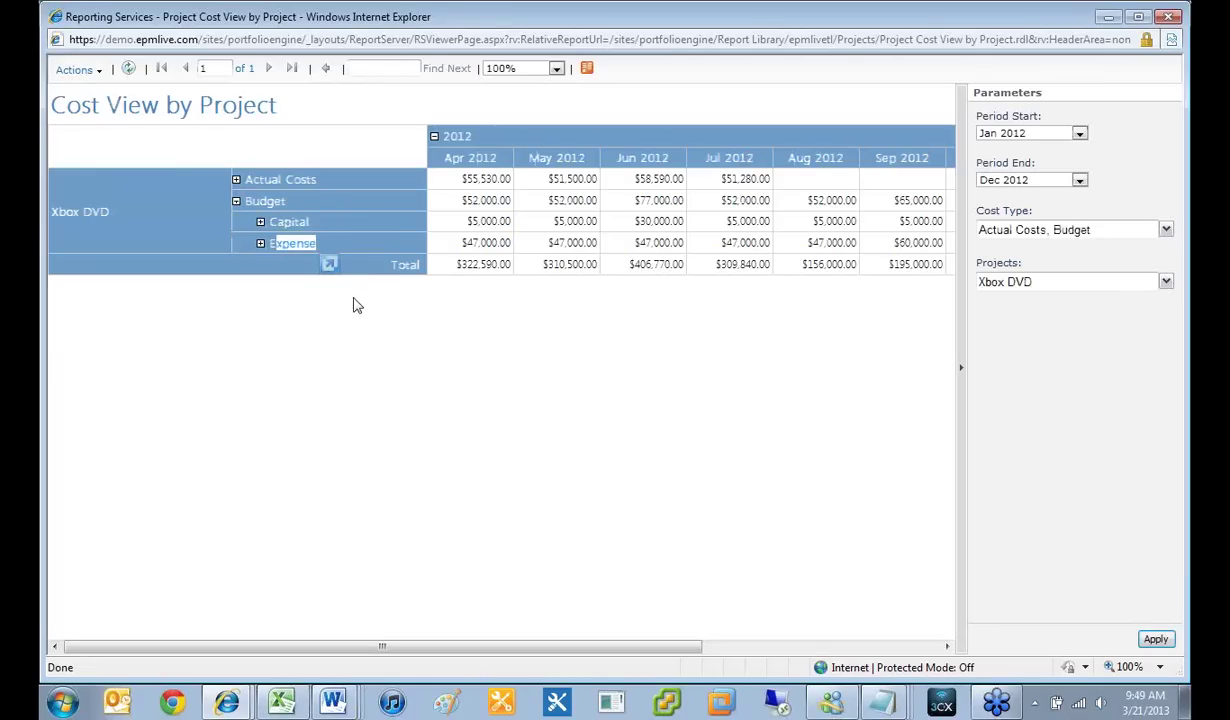
pyautogui.click(451, 233)
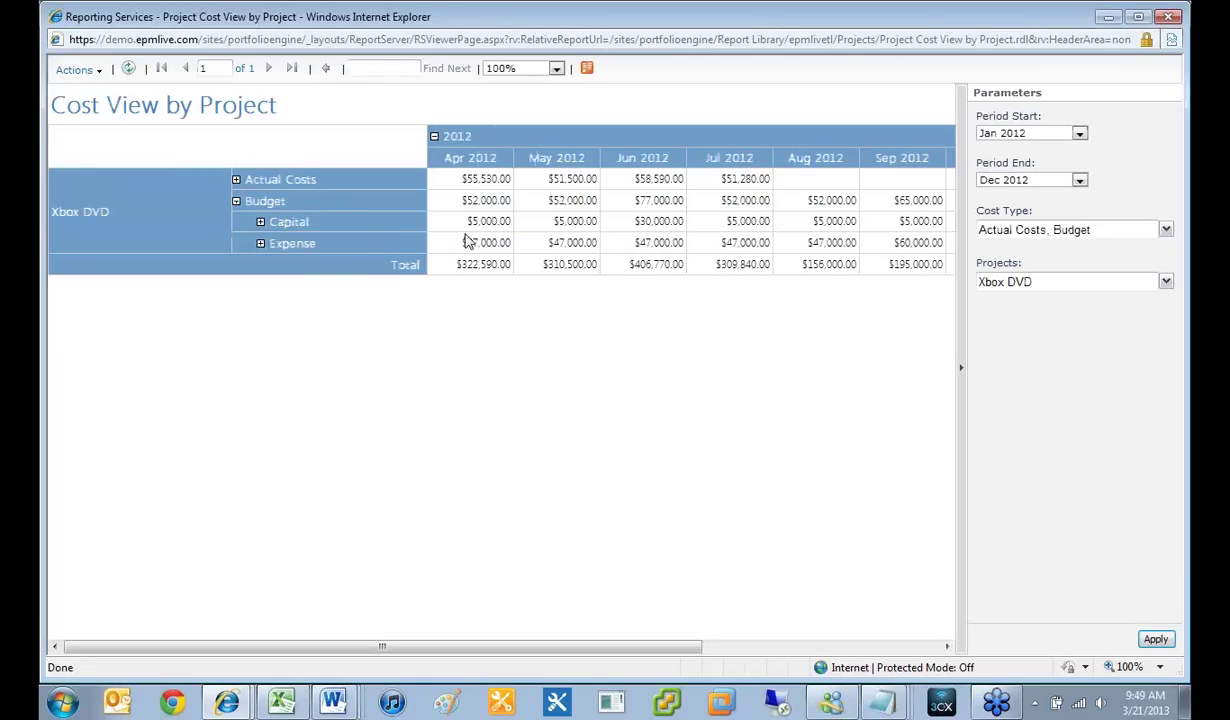
pyautogui.click(236, 180)
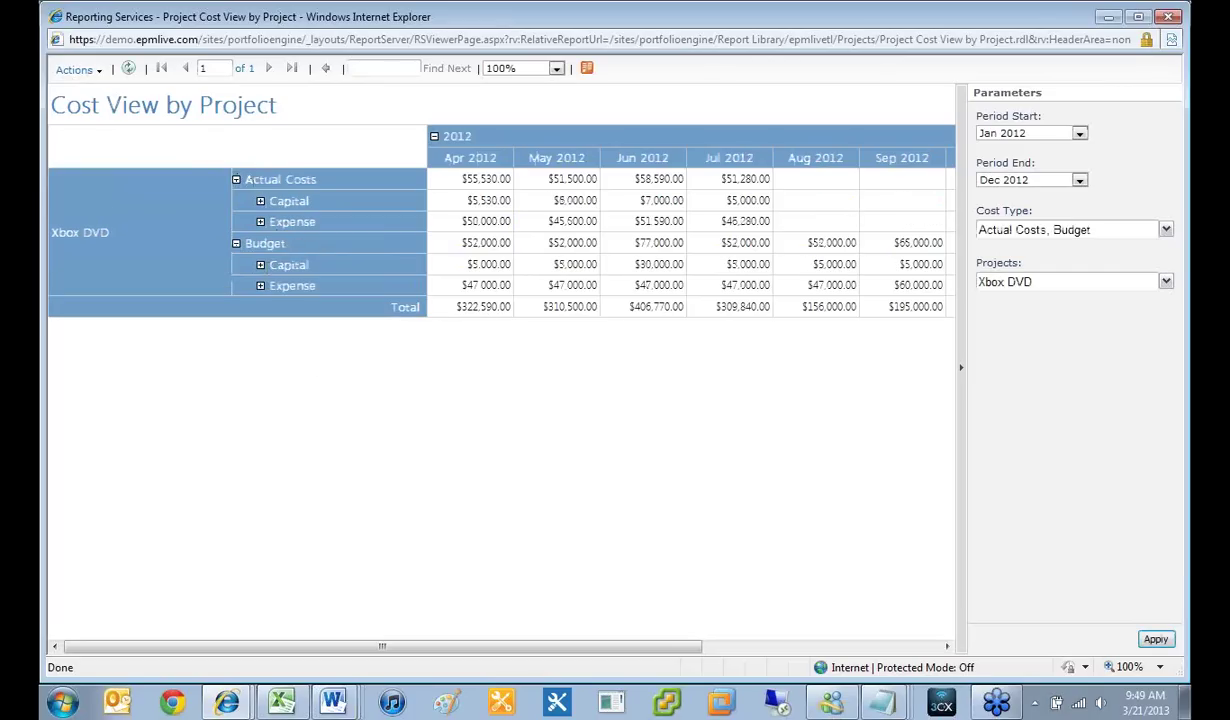
pyautogui.click(260, 222)
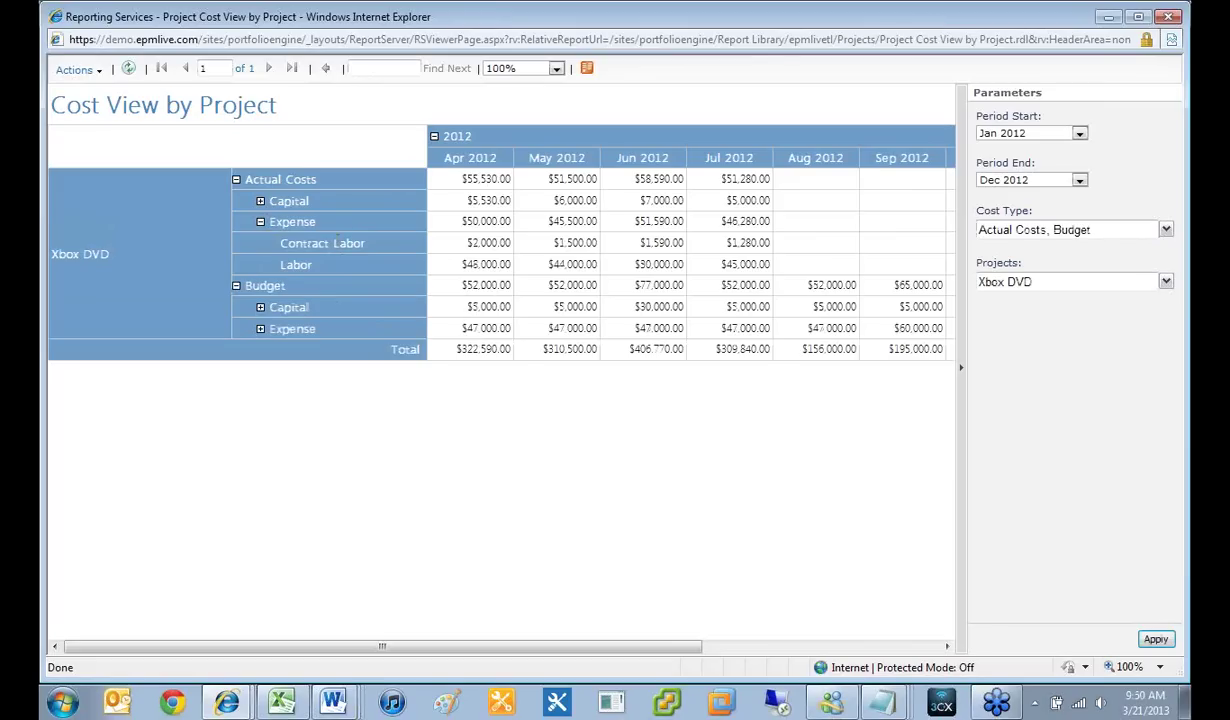
pyautogui.moveTo(335, 243); pyautogui.dragTo(391, 266)
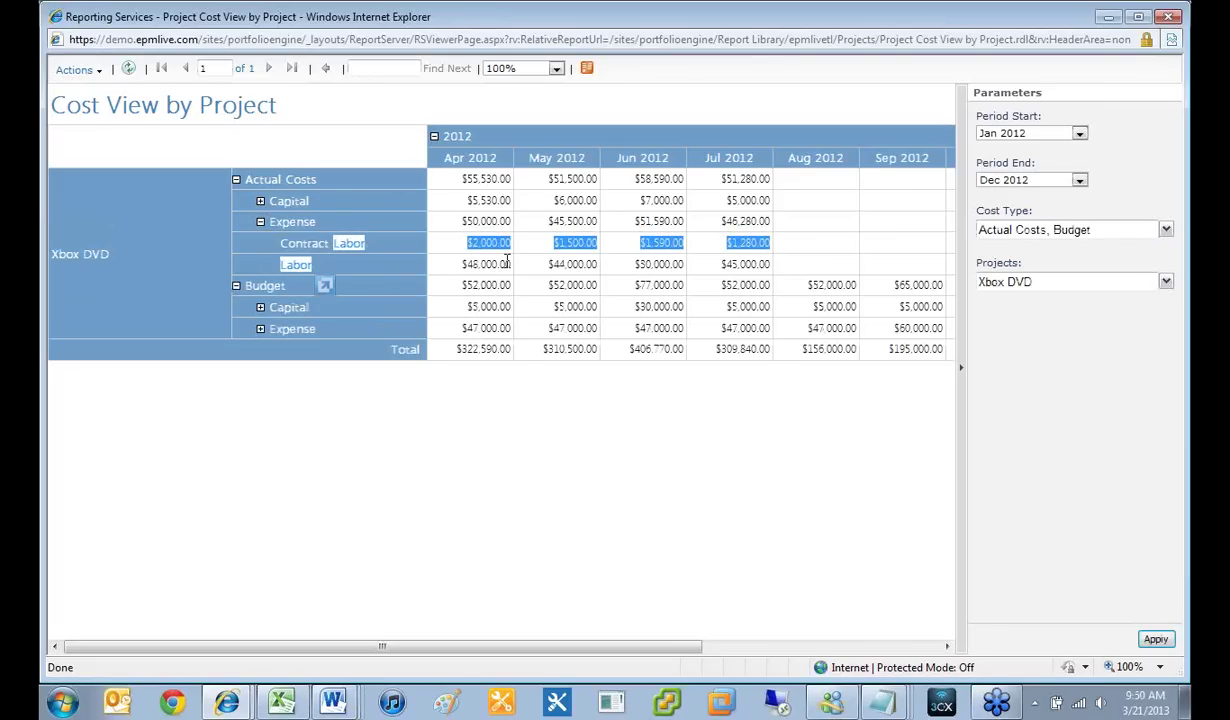
pyautogui.click(455, 425)
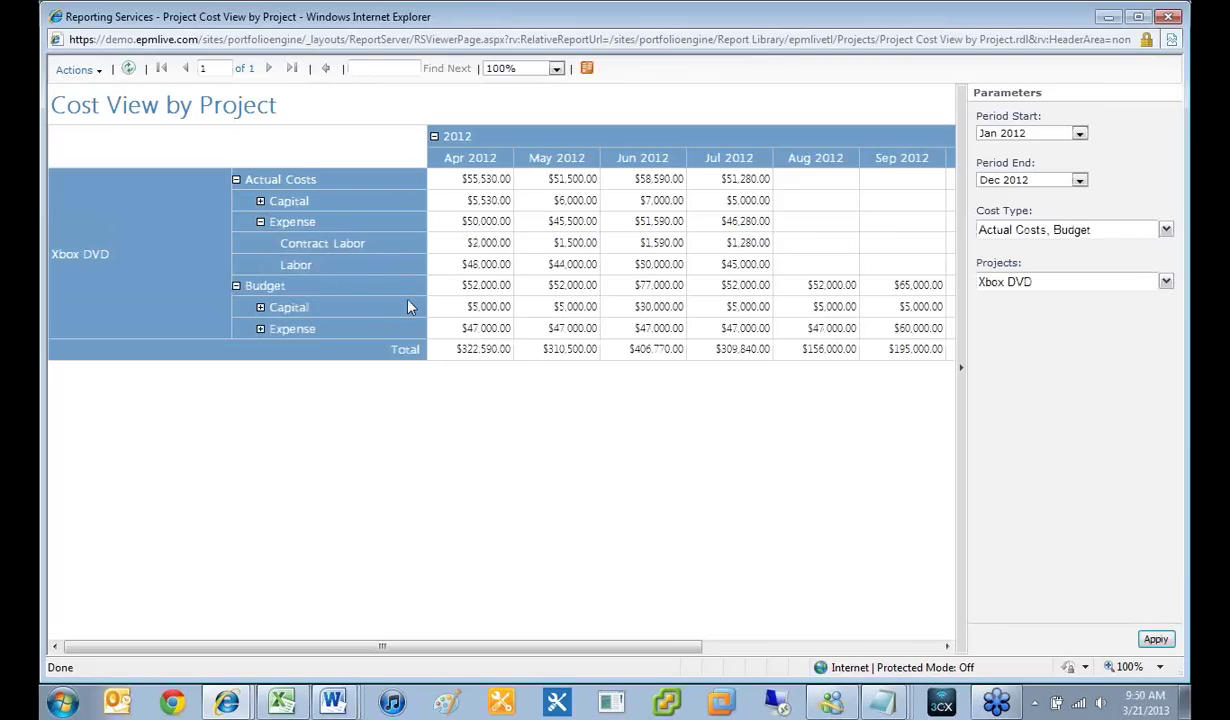
# Step: Look over the export formats offered for the cost view report, and close the report
pyautogui.click(99, 71)
pyautogui.moveTo(118, 148)
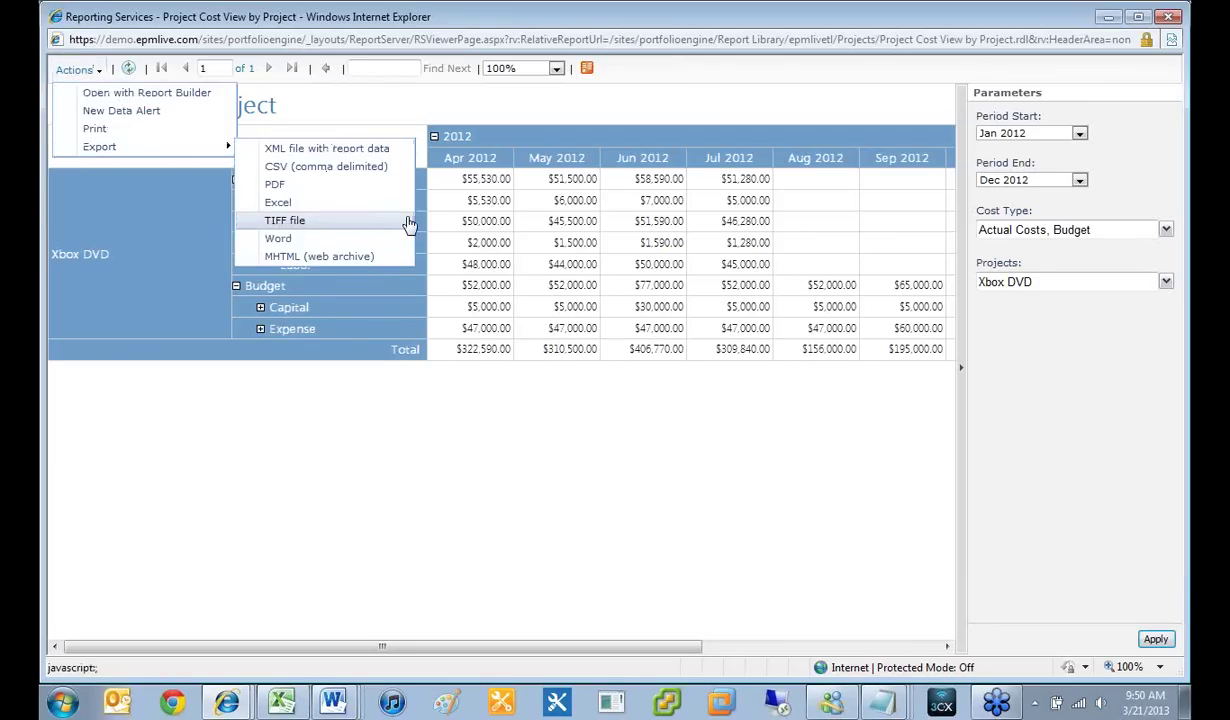
pyautogui.click(870, 440)
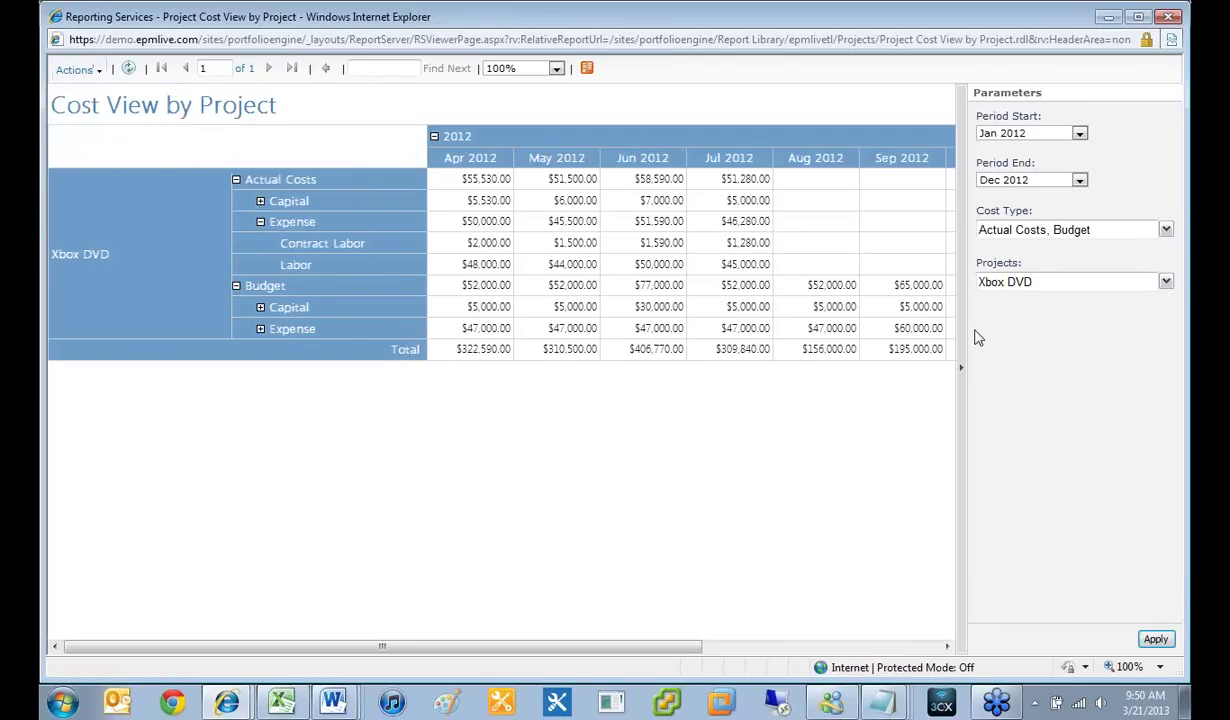
pyautogui.click(1168, 16)
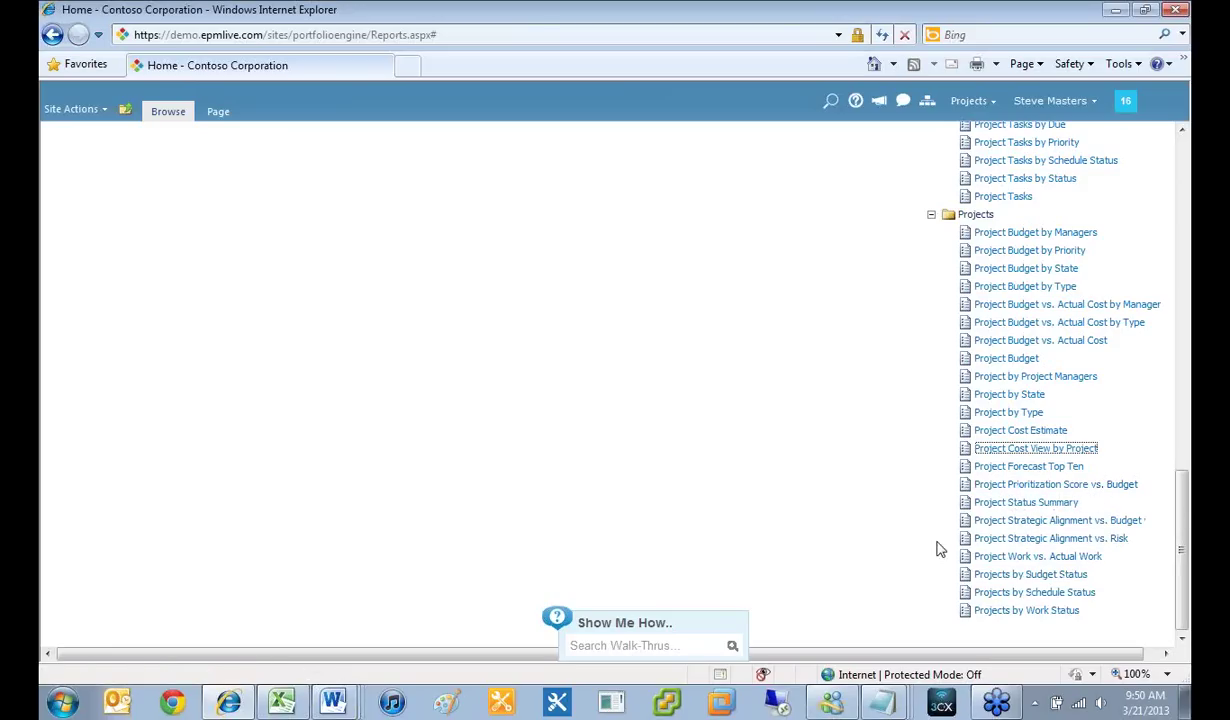
pyautogui.scroll(5, 880, 483)
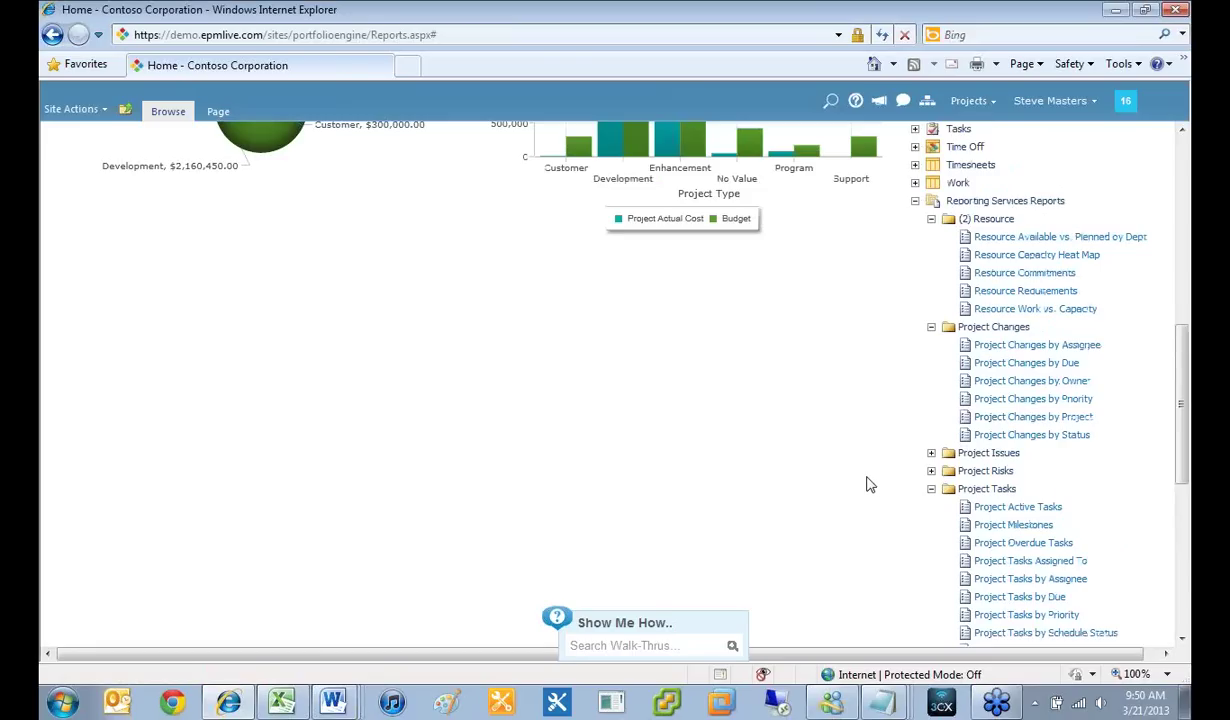
pyautogui.scroll(6, 869, 481)
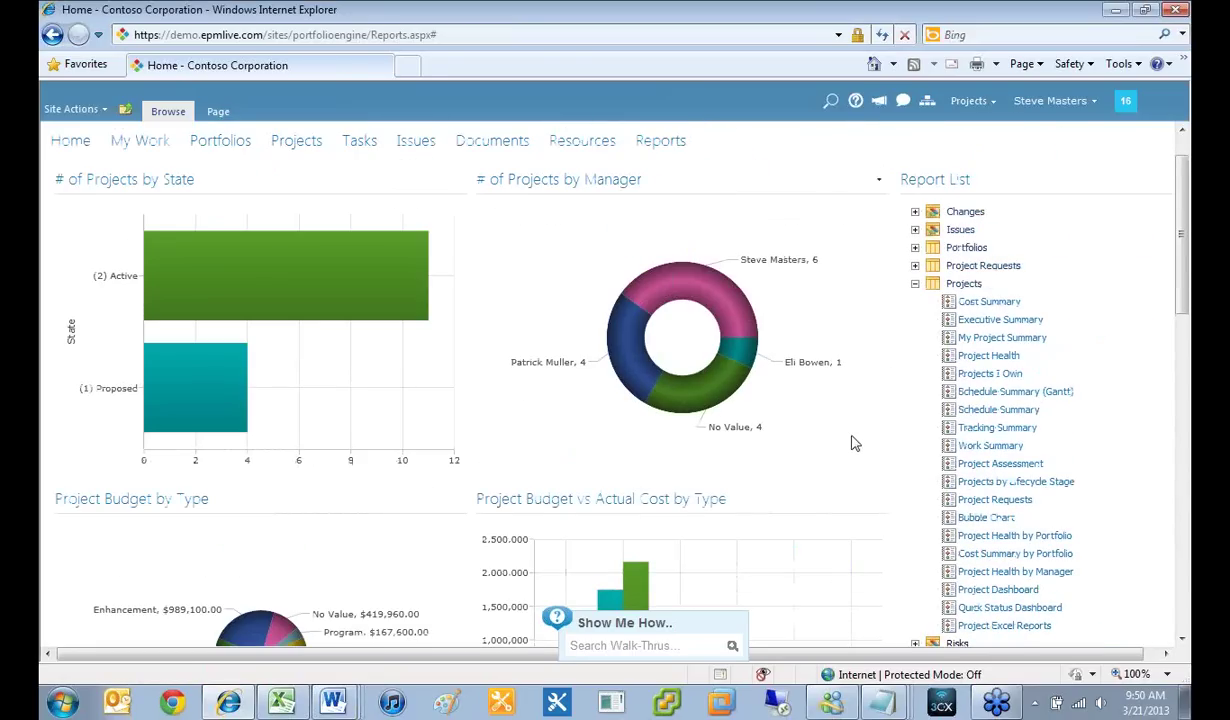
pyautogui.scroll(-5, 849, 445)
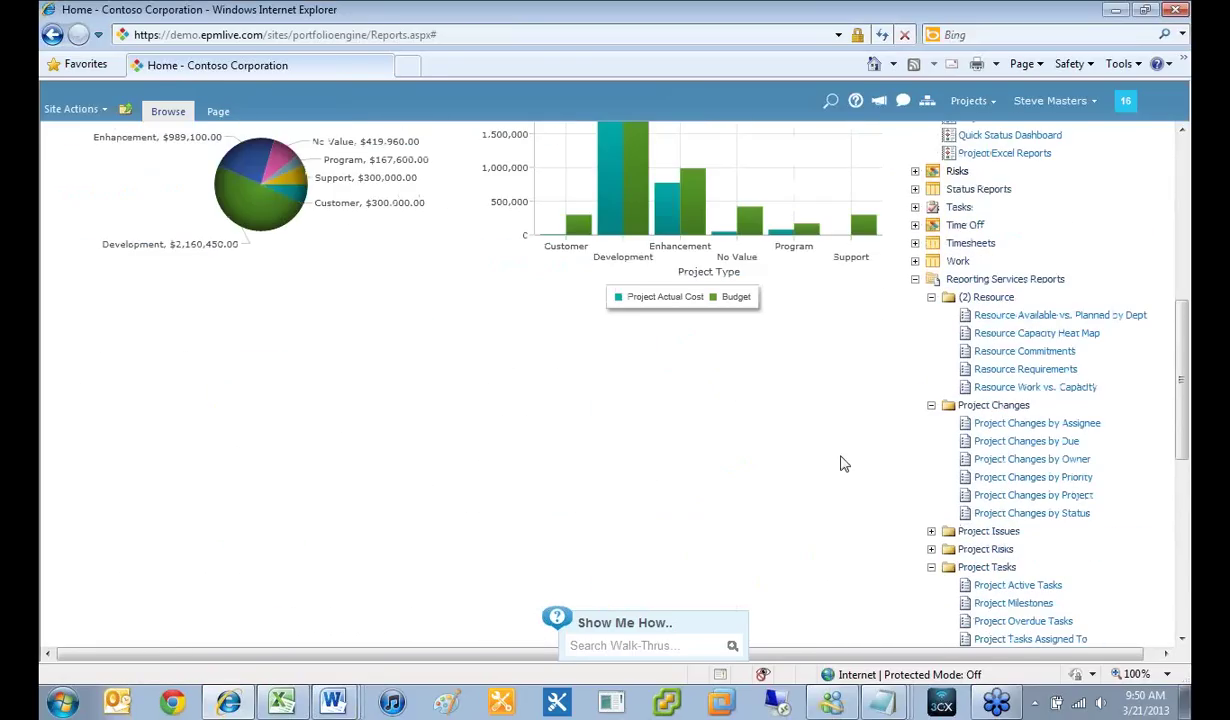
pyautogui.scroll(5, 843, 463)
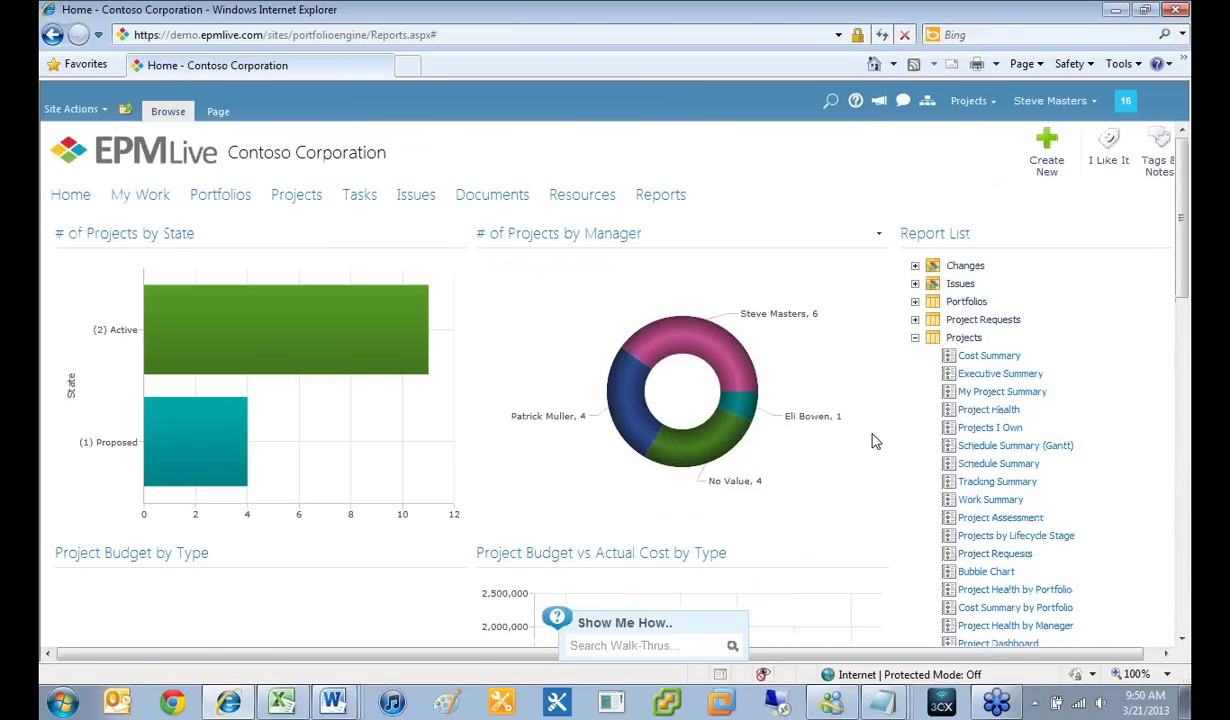